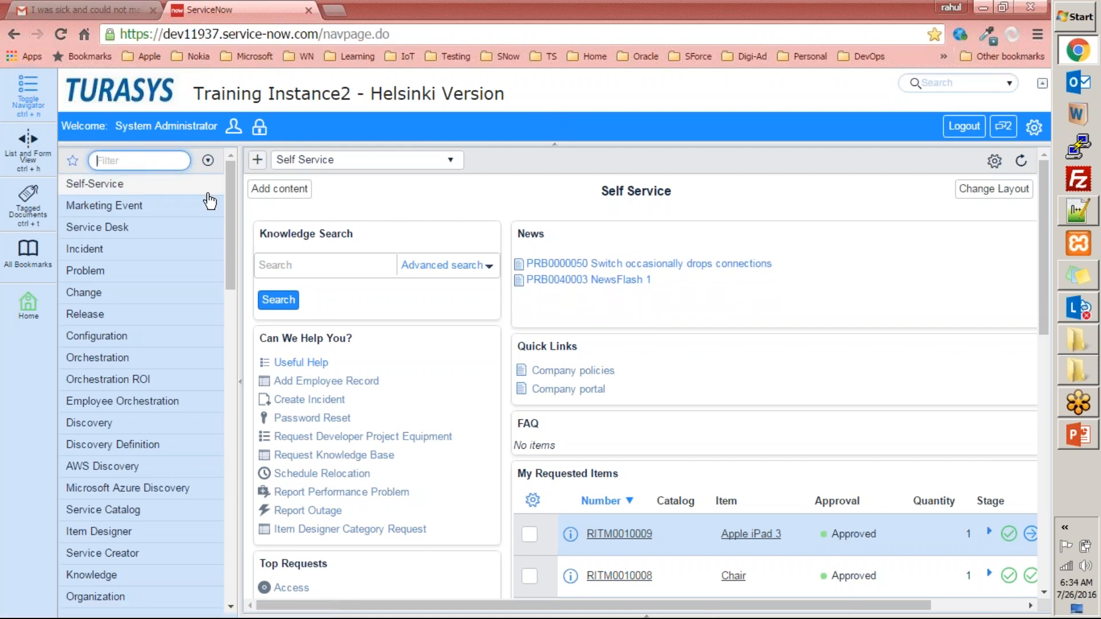
- Filter the ServiceNow navigator for "users", and open a new blank document in Notepad++
type("users")
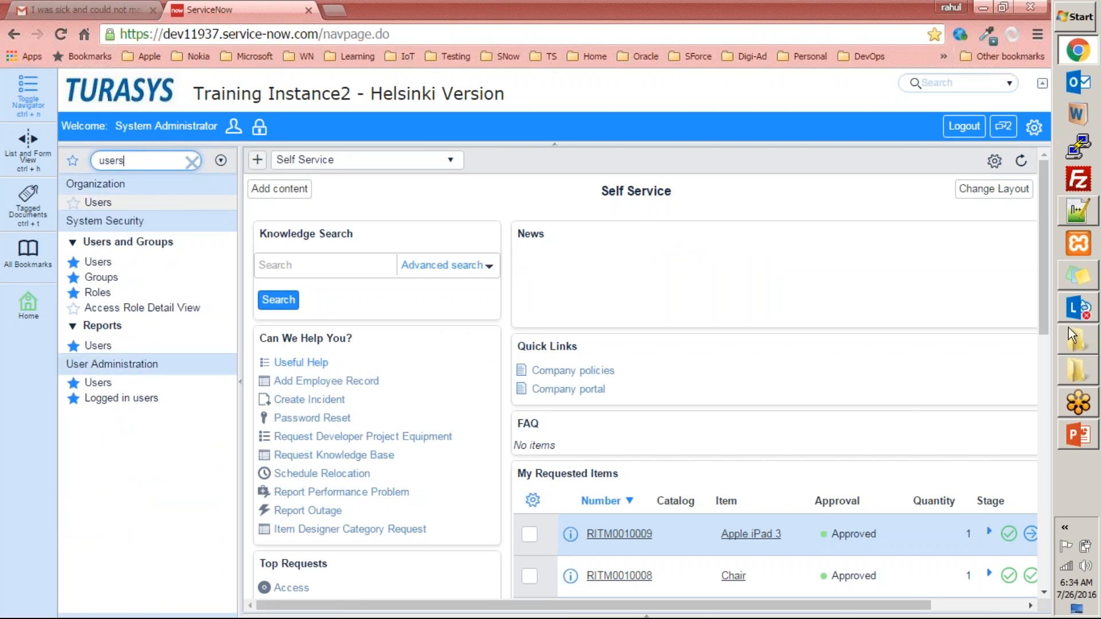
left_click(1078, 211)
left_click(443, 258)
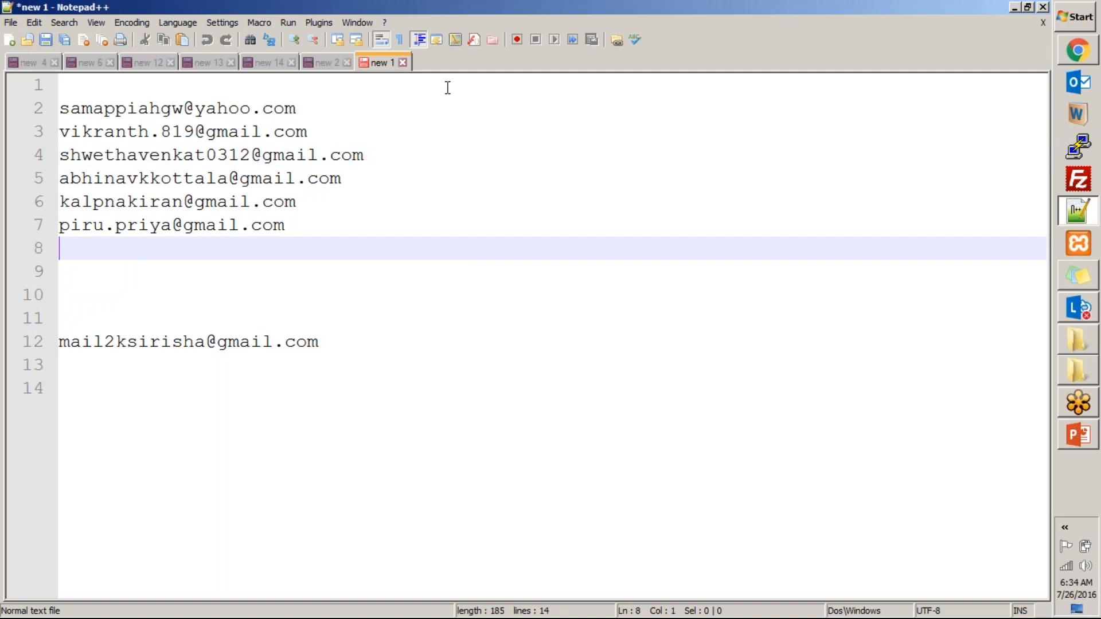
double_click(455, 63)
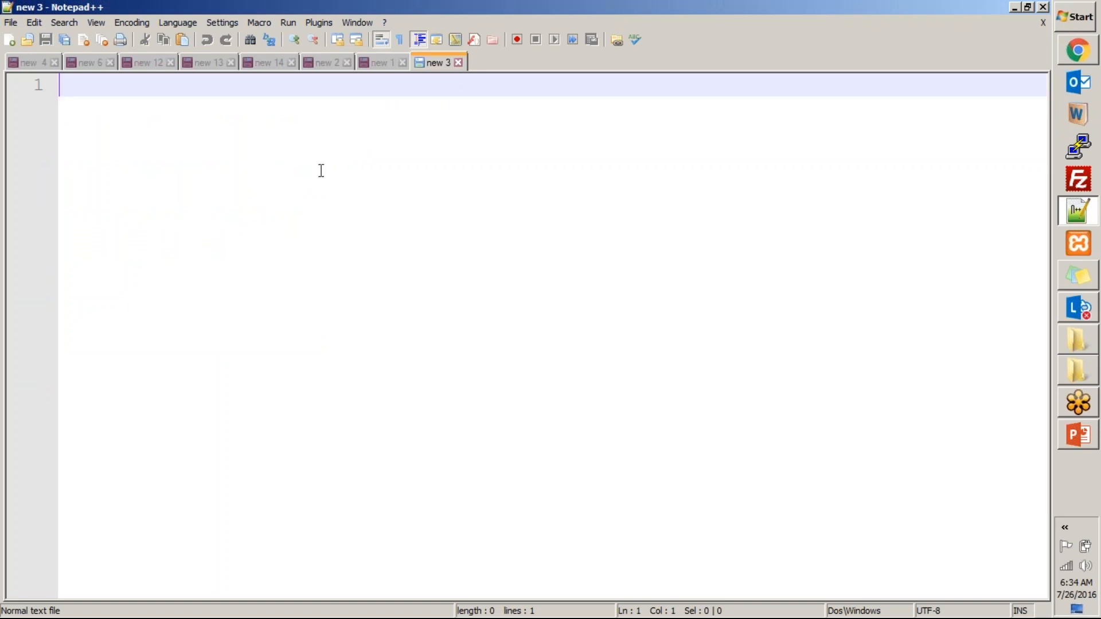
- Write "Users -> sys_user" on the first line of the new Notepad++ document
key("alt+Tab")
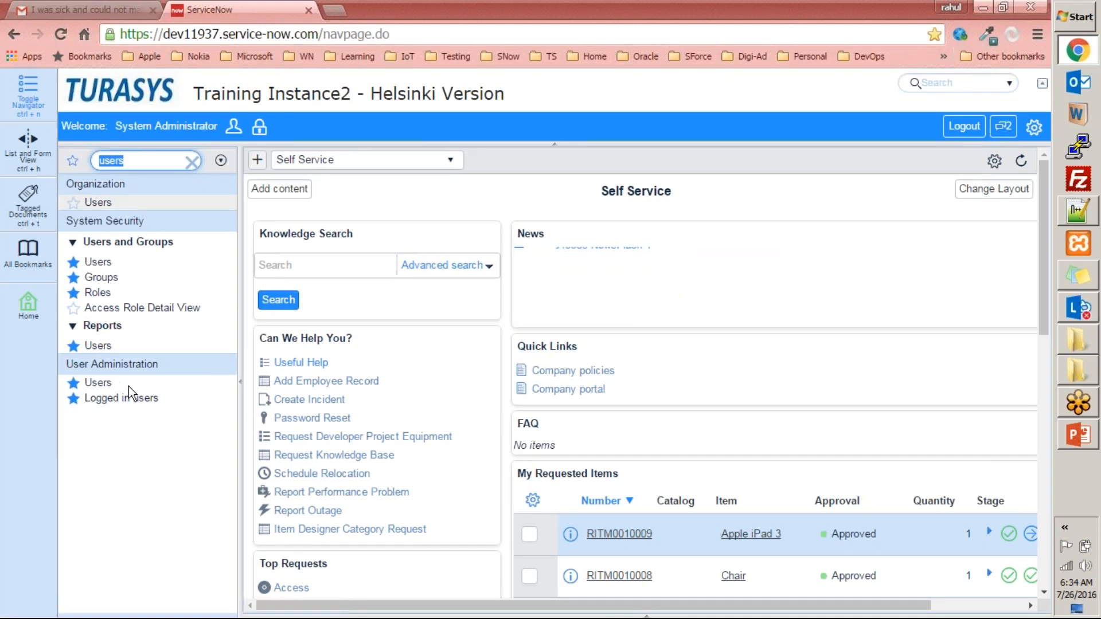
key("alt+Tab")
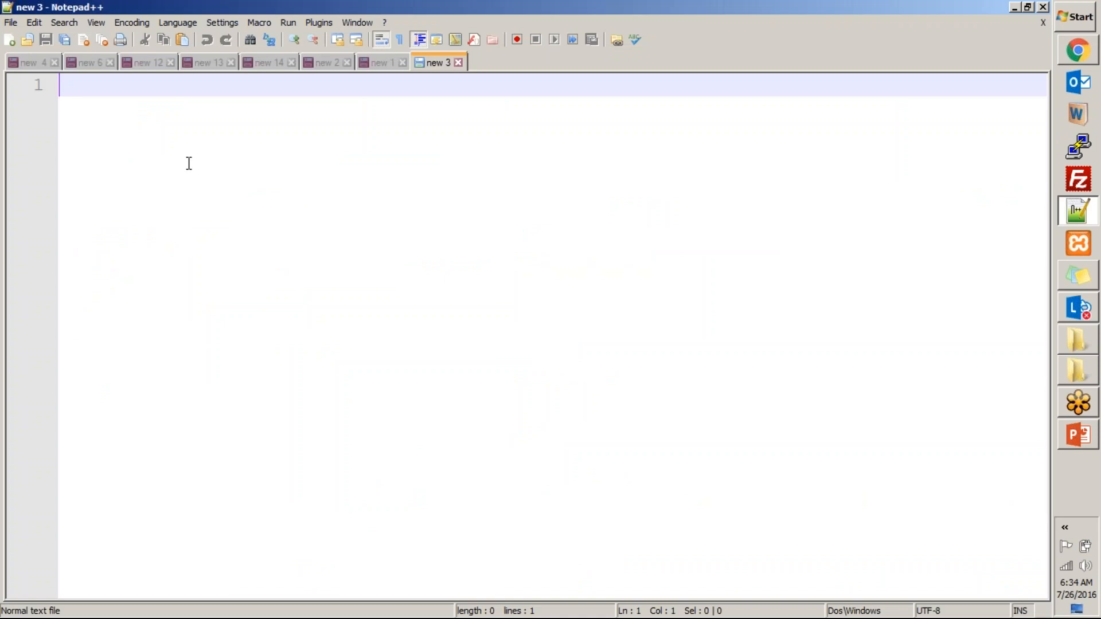
type("Us")
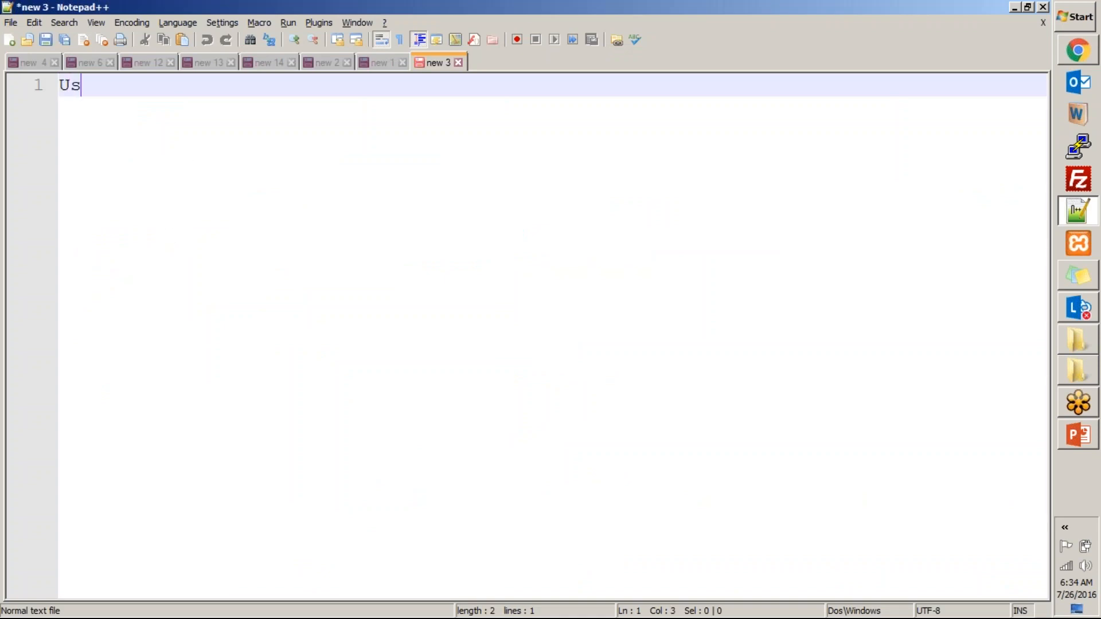
type("ers  -> sys_user")
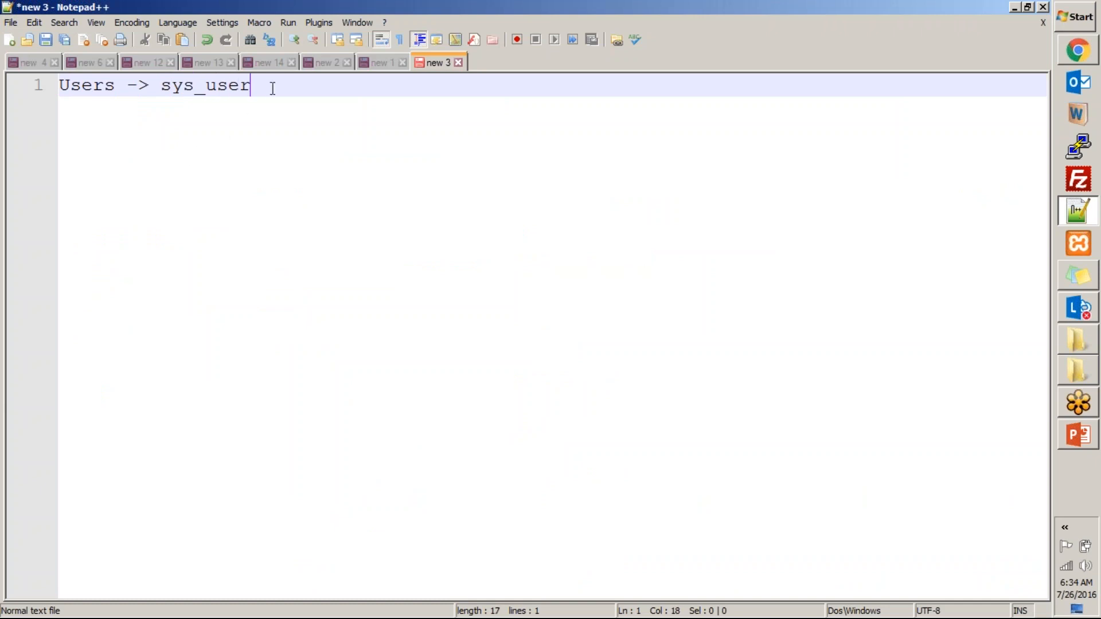
- Start an indented second line with the arrow "->" and highlight the "sys_" prefix on the first line
key("Return")
key("Tab")
key("Tab")
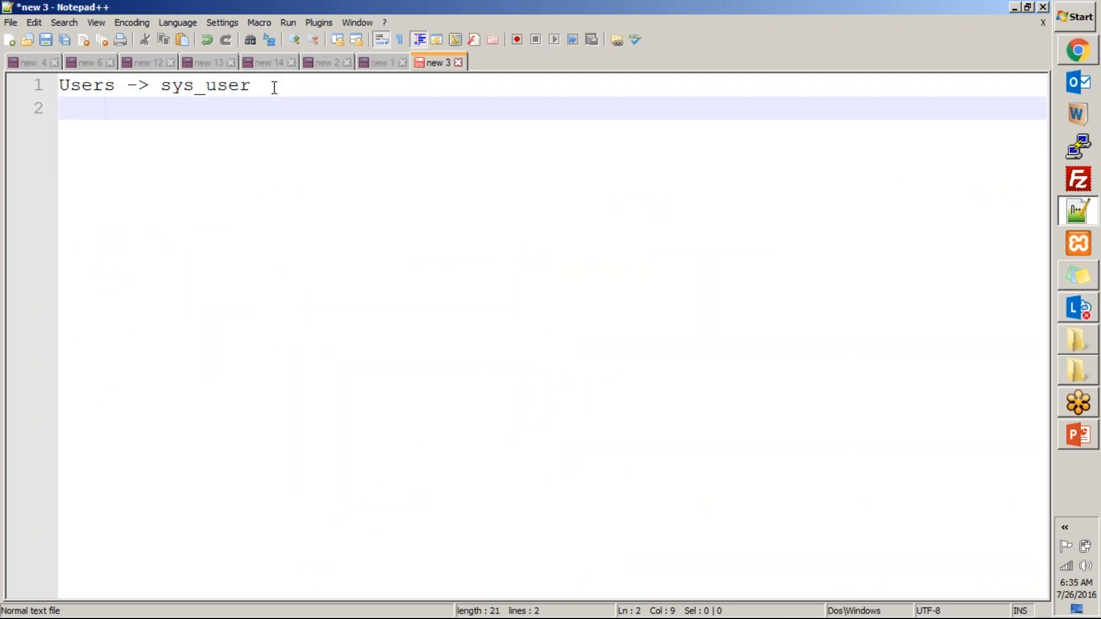
type("->")
left_click_drag(207, 87, 164, 82)
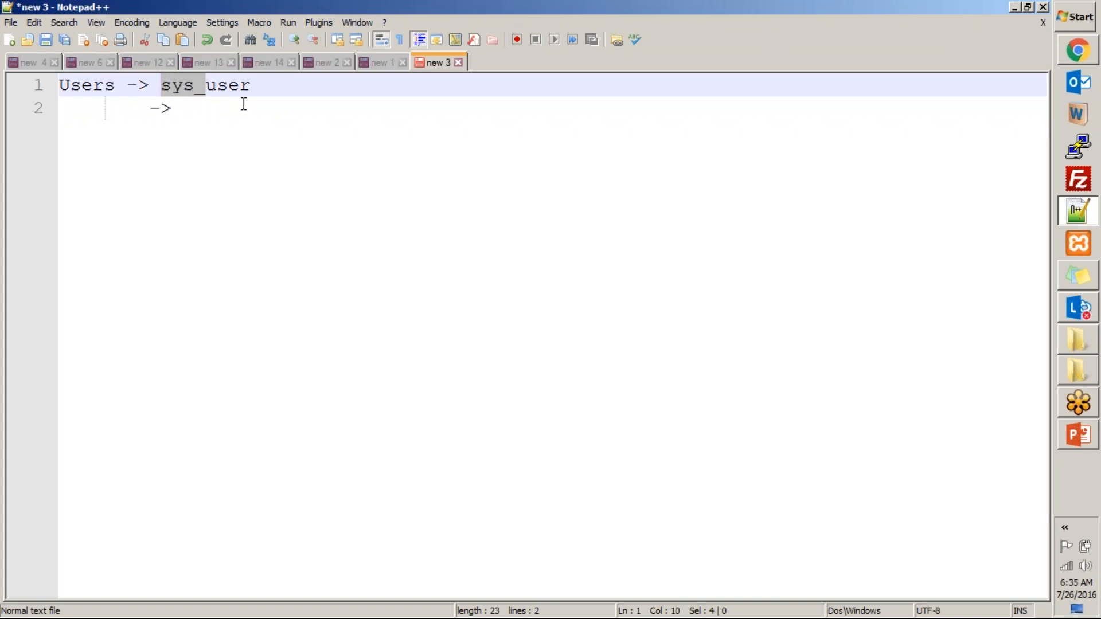
left_click(185, 93)
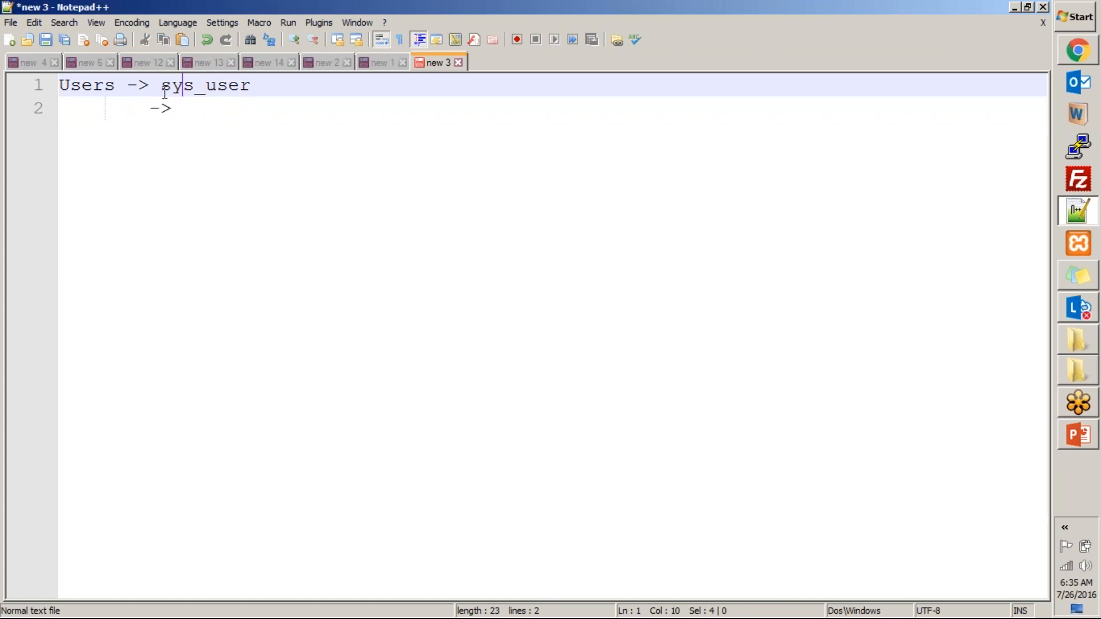
left_click_drag(161, 86, 206, 91)
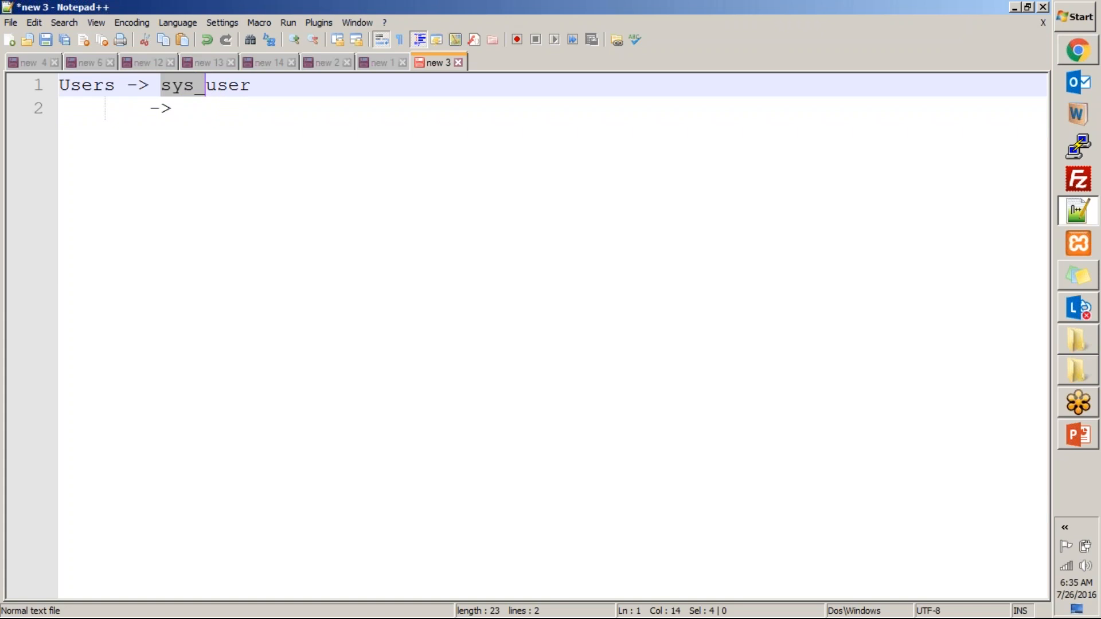
left_click(264, 87)
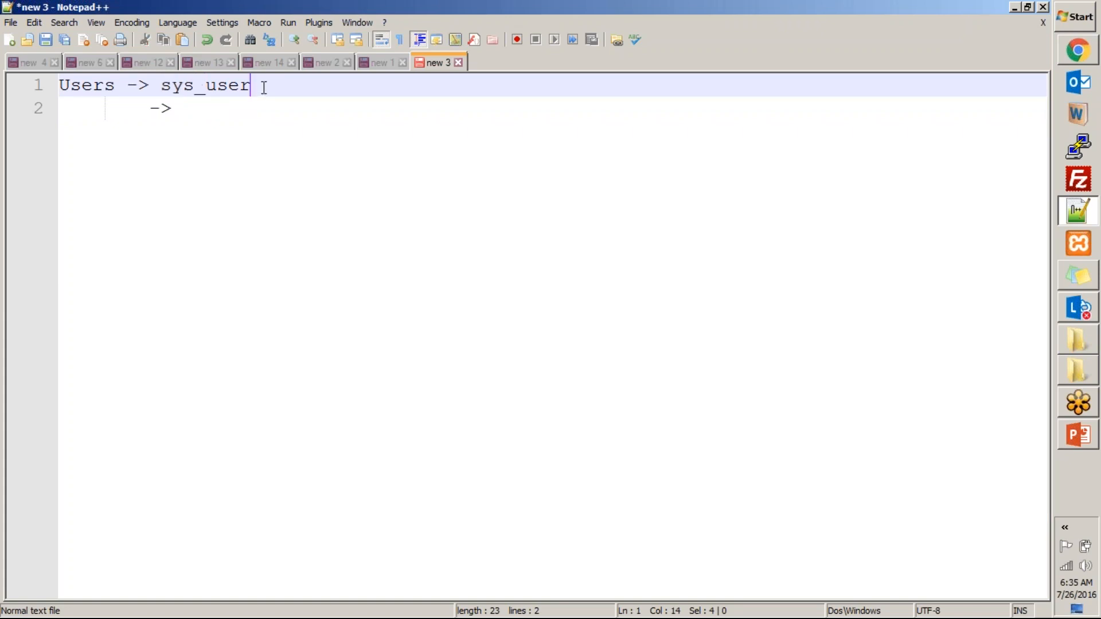
- Complete the second line with the table name "u_something" after the arrow
left_click(206, 99)
type("u_")
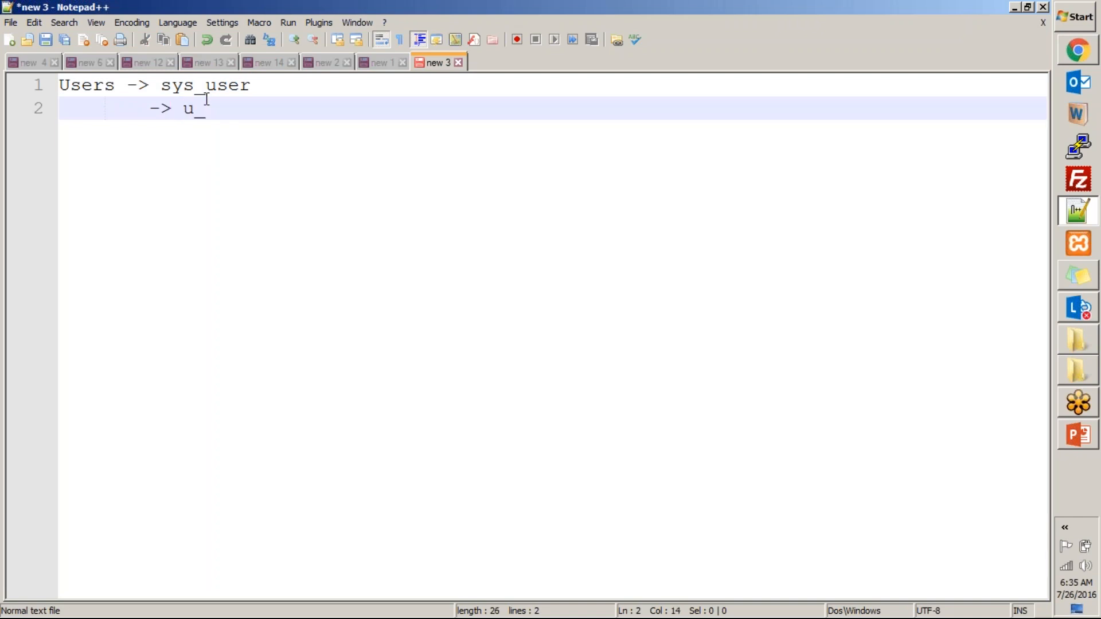
type("someth")
key("BackSpace")
type("thing")
- Add a third line reading "-> x_2345_something" and highlight its "x_2345_" prefix
key("Return")
type("-")
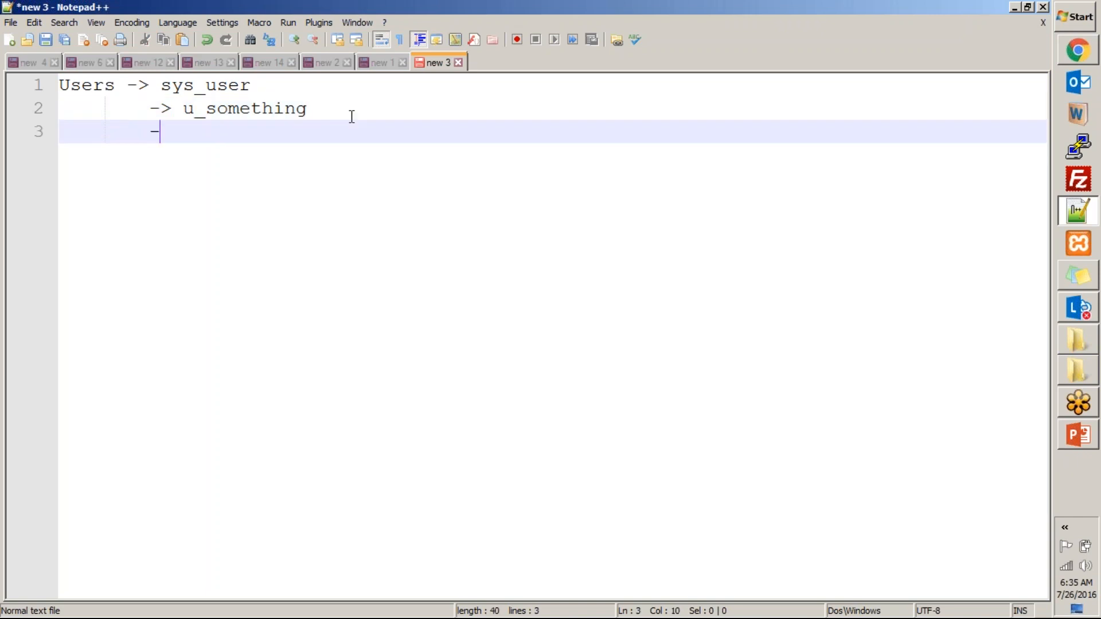
type("> x_2345_something")
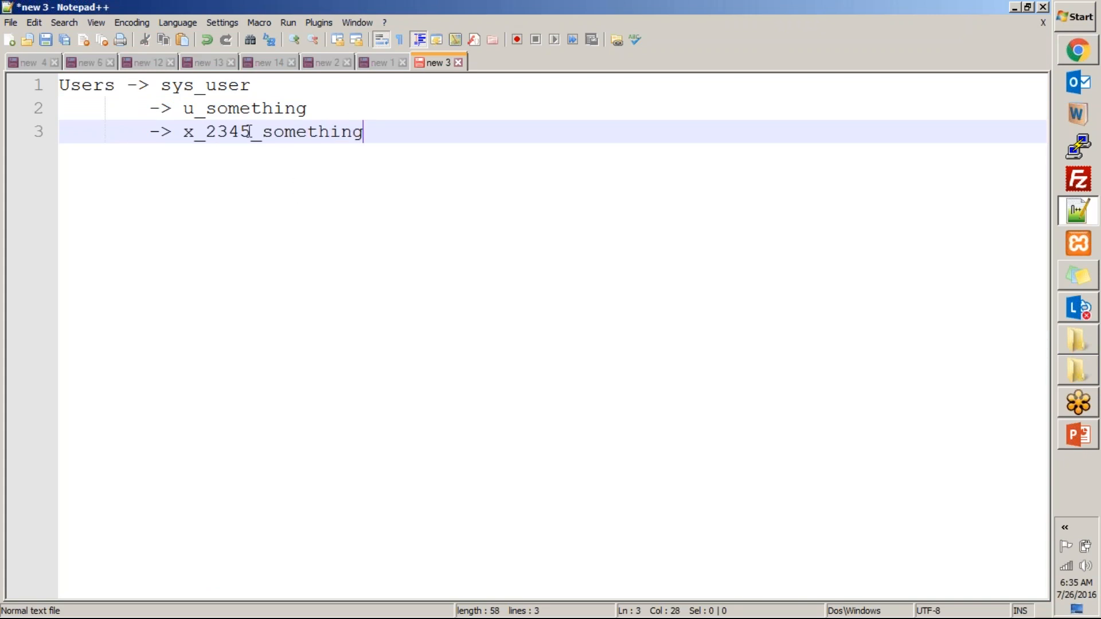
left_click(182, 132)
left_click_drag(182, 131, 262, 131)
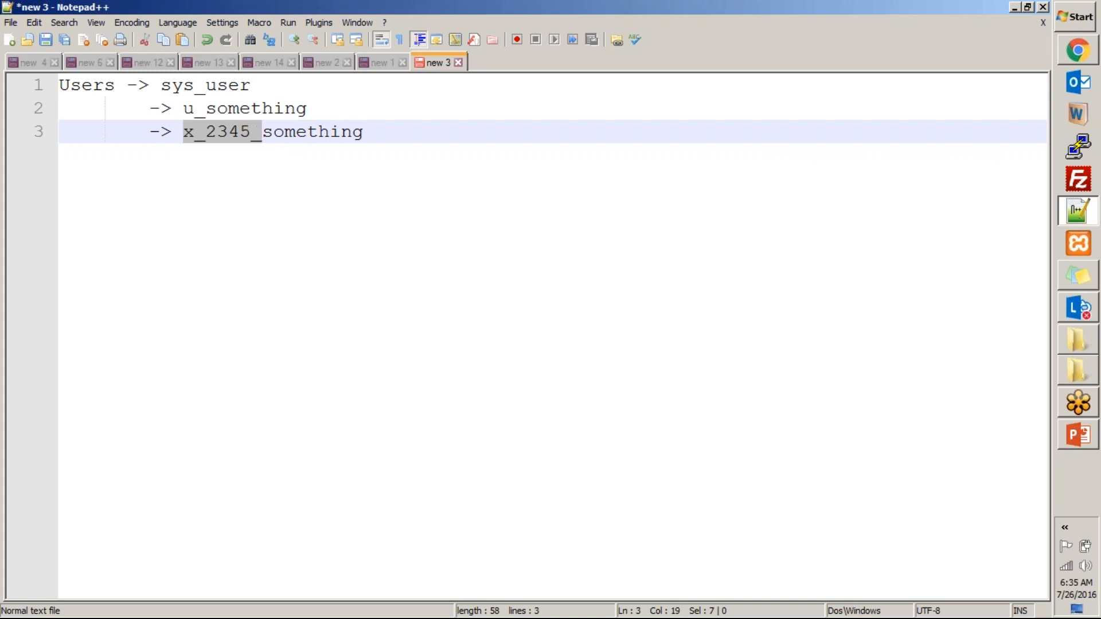
- Add a fourth line reading "-> cmdb_ci" below the x_2345_something entry
left_click(376, 133)
key("Return")
type("-> cmdb")
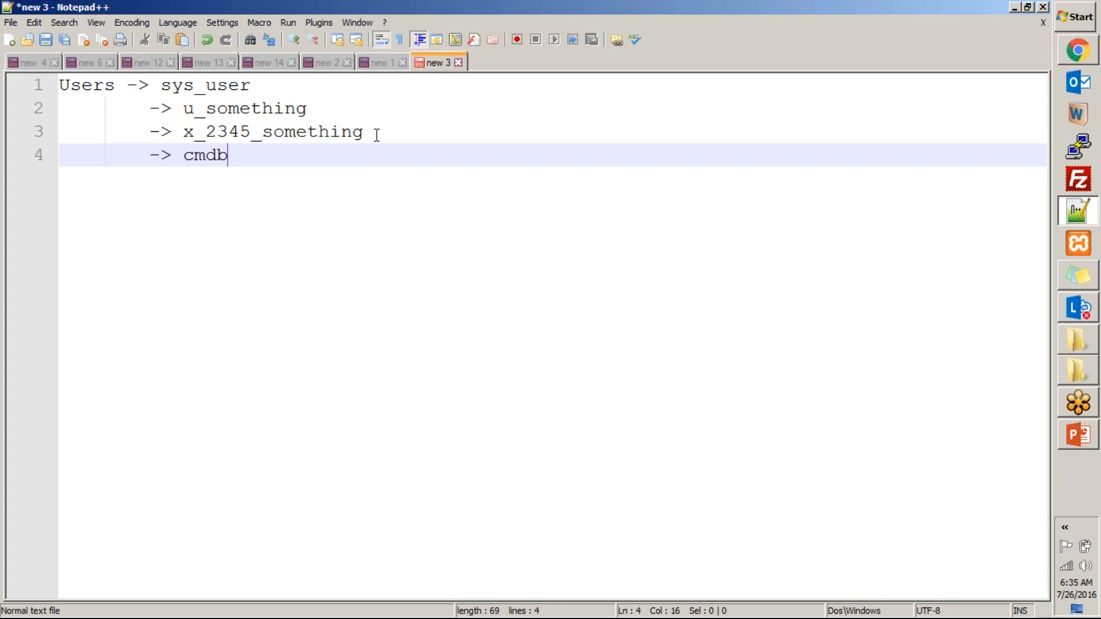
type("_ci")
- Highlight the "cmdb_" and "x_2345_" prefixes in the notes to compare the table naming conventions
left_click_drag(184, 154, 239, 161)
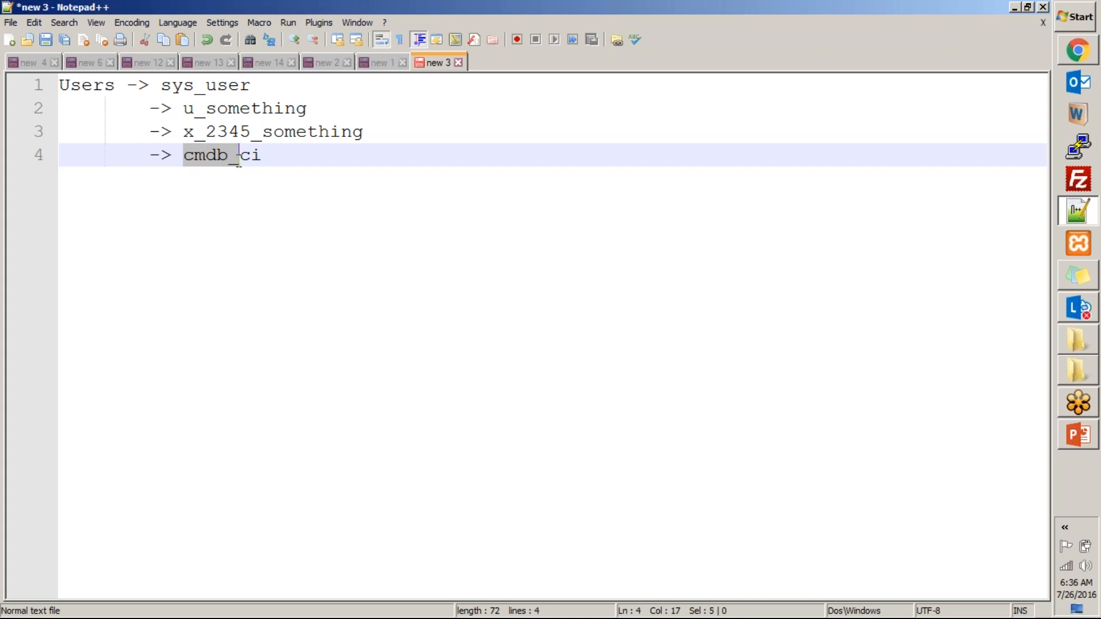
left_click_drag(186, 136, 258, 138)
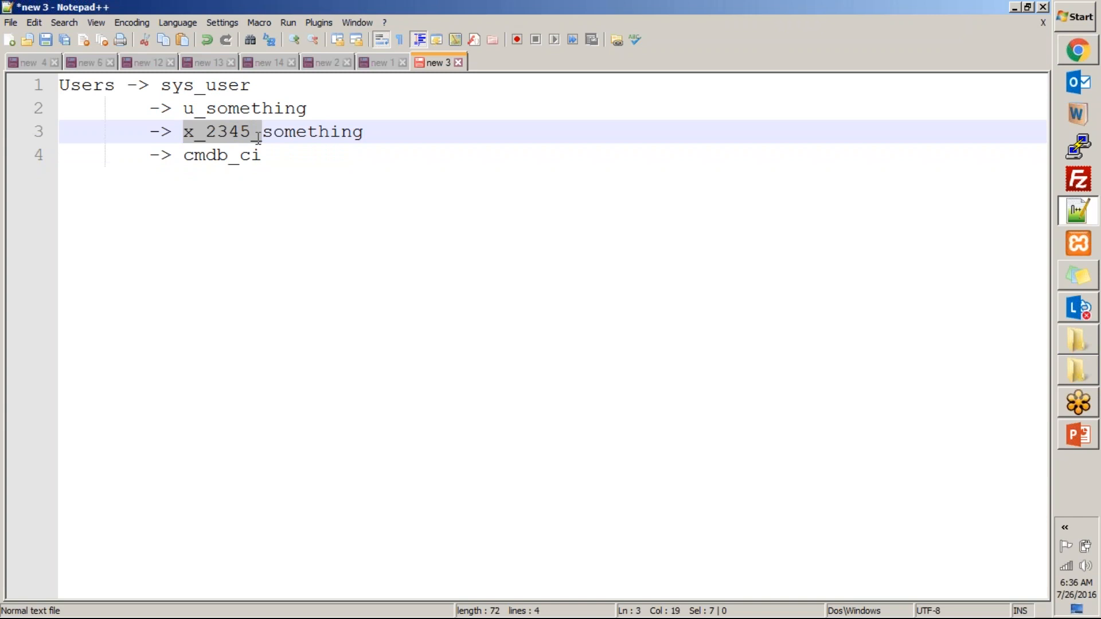
left_click(410, 131)
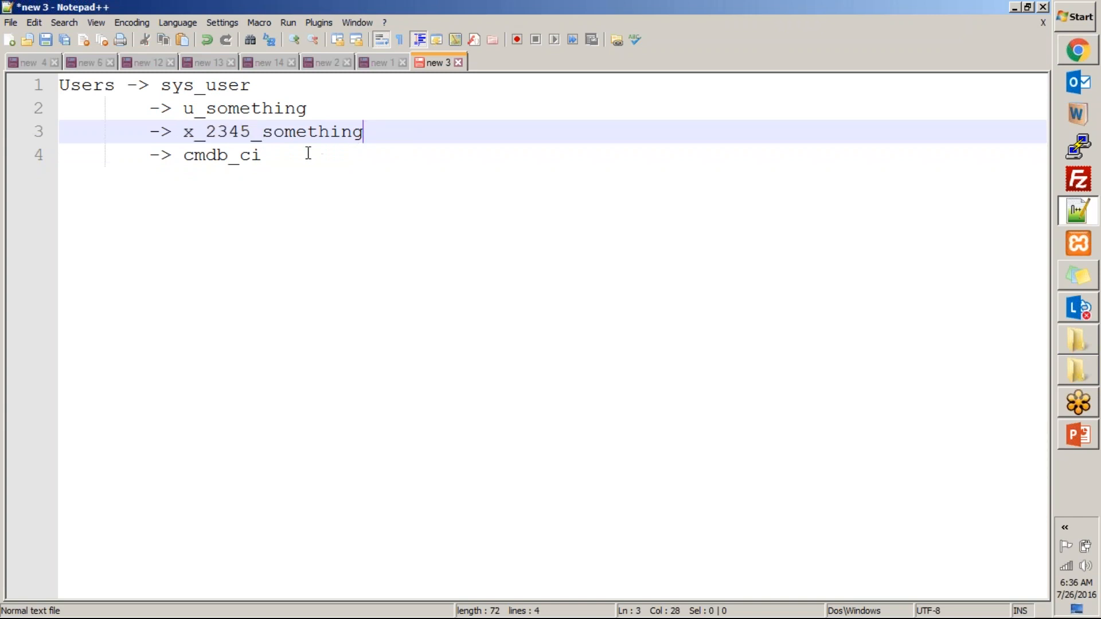
key("alt+Tab")
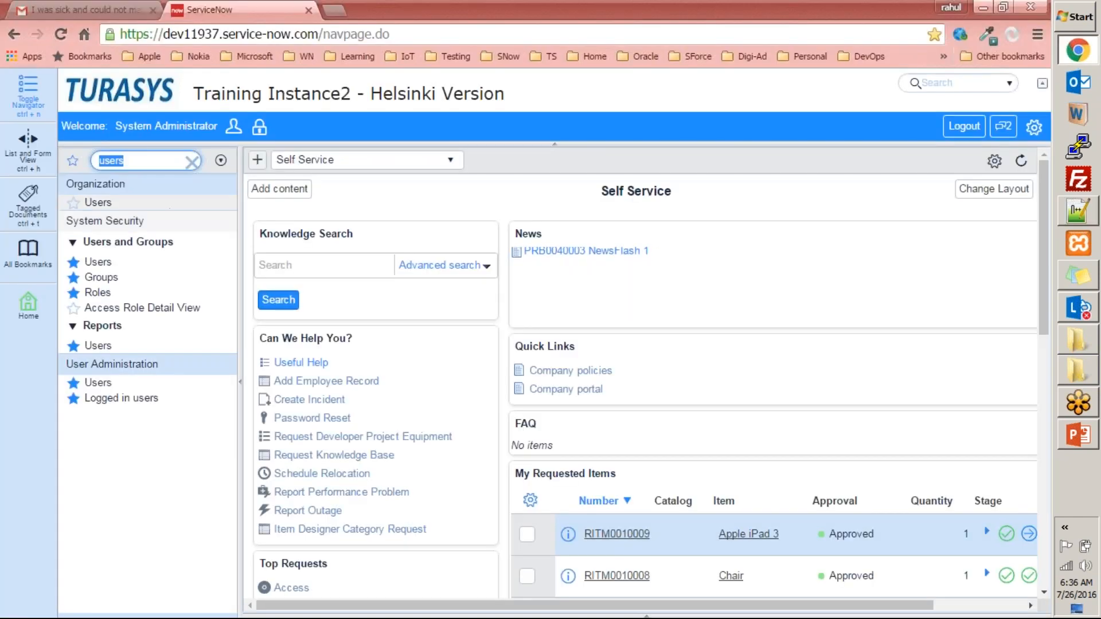
key("alt+Tab")
left_click_drag(184, 133, 263, 133)
left_click(263, 152)
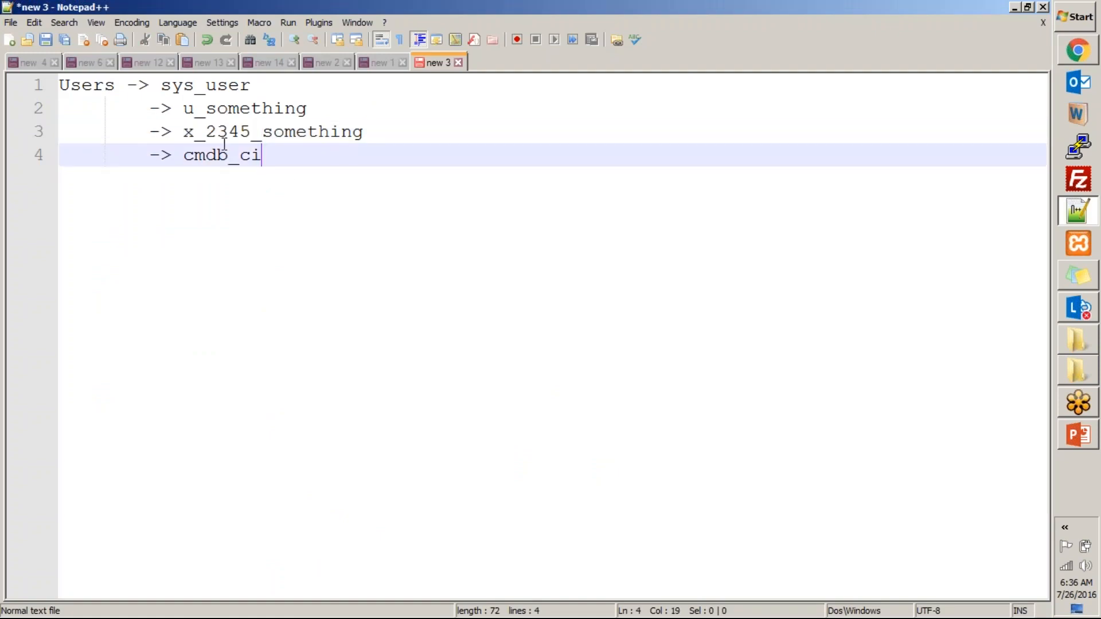
left_click(184, 131)
left_click_drag(260, 142, 263, 137)
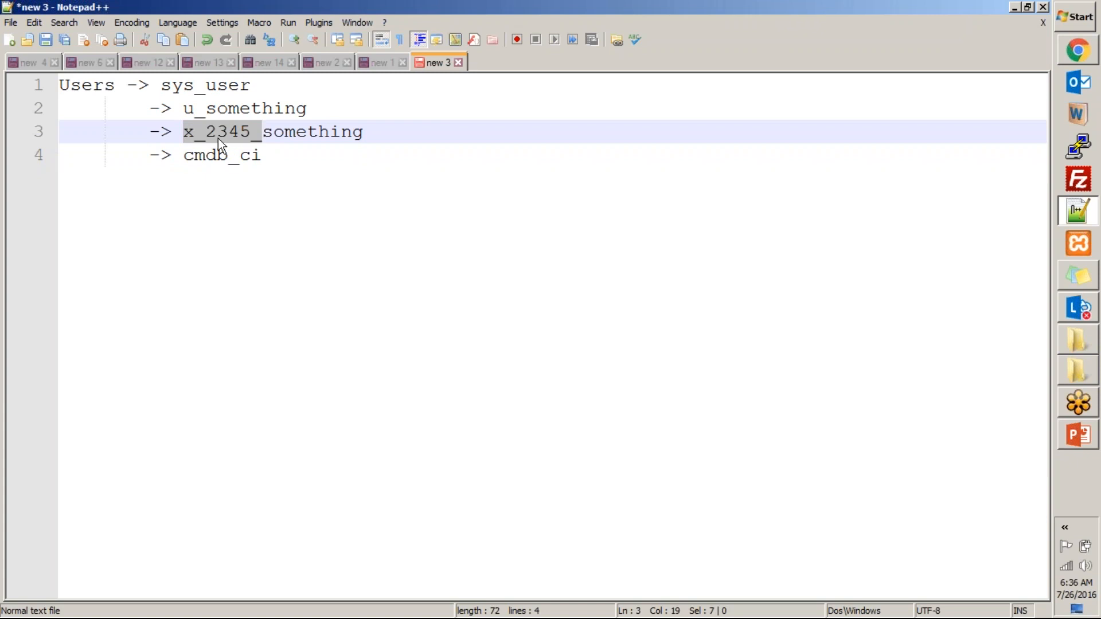
left_click(193, 135)
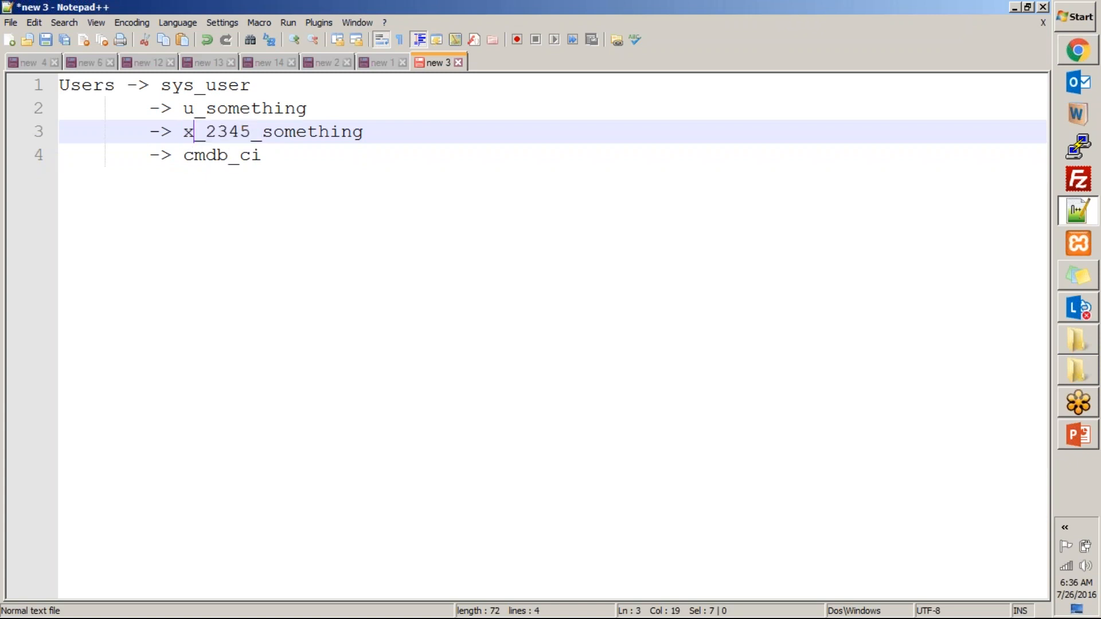
double_click(193, 134)
left_click(182, 132)
mouse_move(183, 132)
left_mouse_down()
mouse_move(262, 131)
mouse_move(186, 127)
left_mouse_up()
left_click(261, 155)
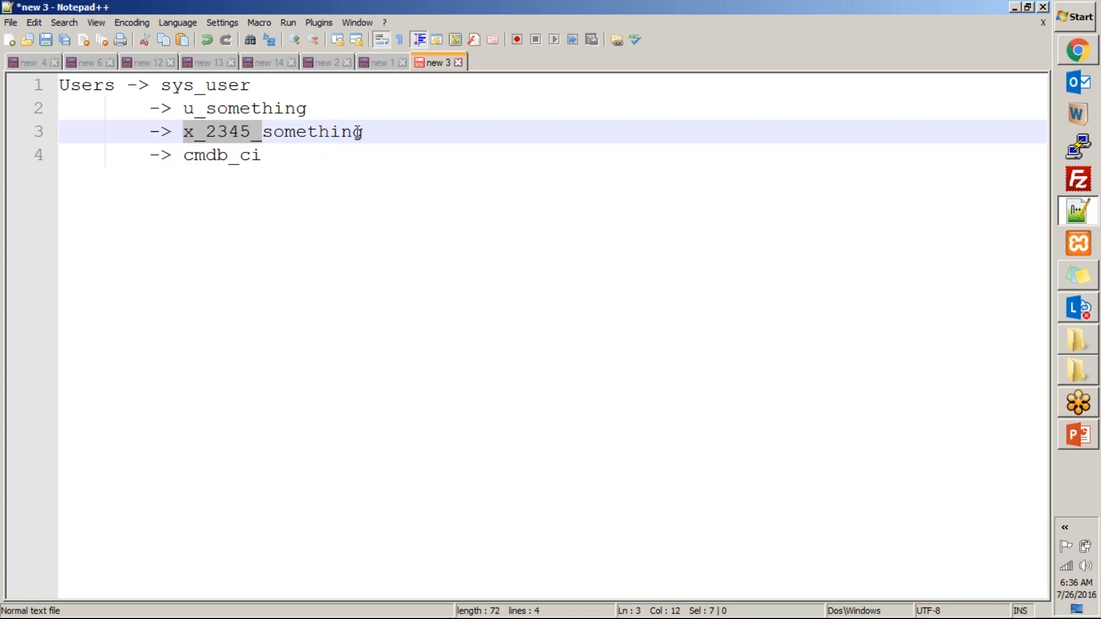
- Switch to ServiceNow and try to open a table list from the navigator with "sys_users.list"
key("alt+Tab")
key("alt+Tab")
key("alt+Tab")
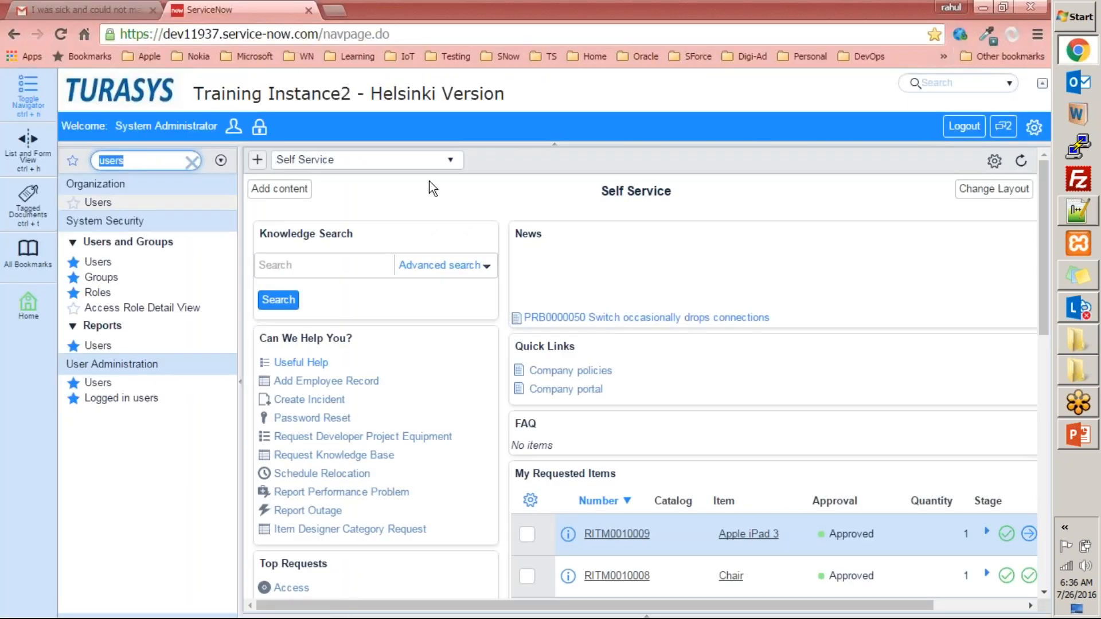
left_click(153, 161)
key("ctrl+a")
type("sys_")
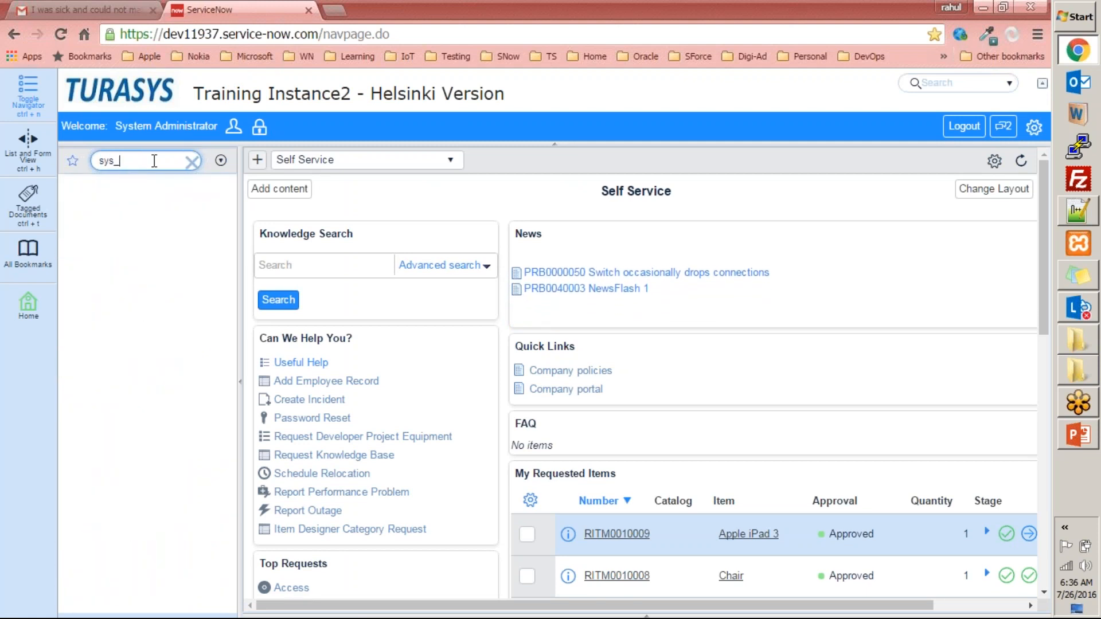
type("user")
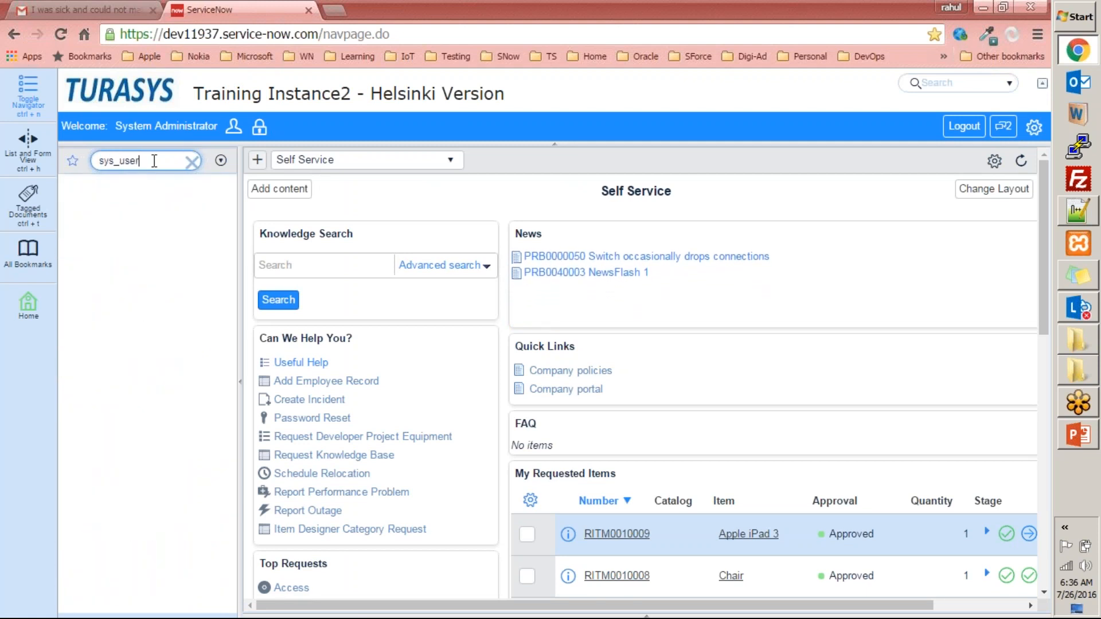
type("s.list")
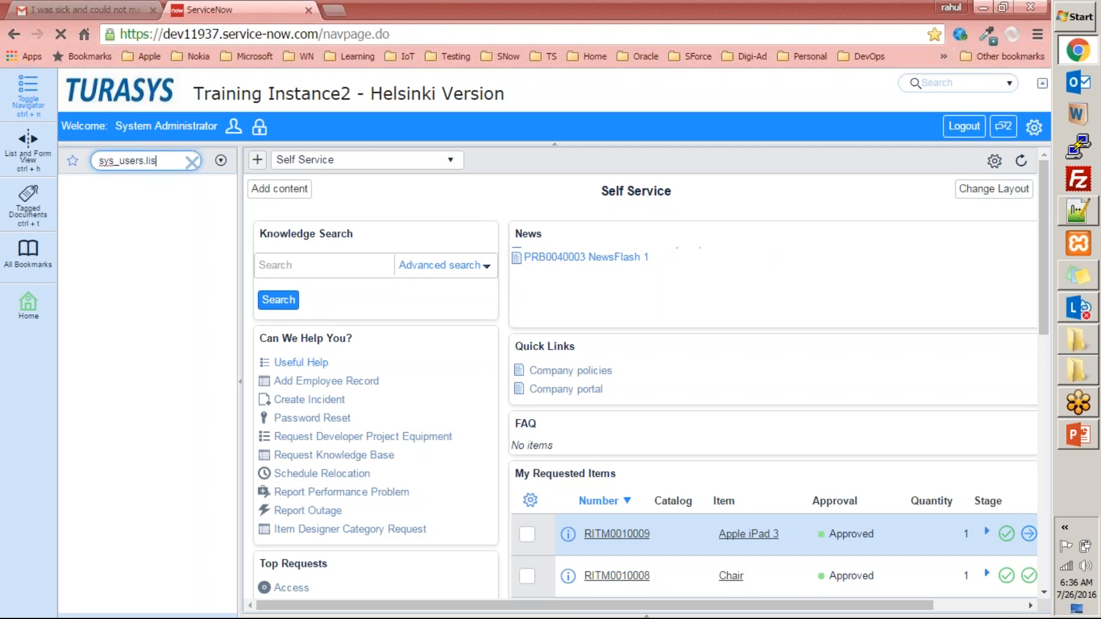
key("Return")
- Open the Users table list with "sys_user.list" and examine its records and total count
double_click(130, 160)
type("sys_user.l")
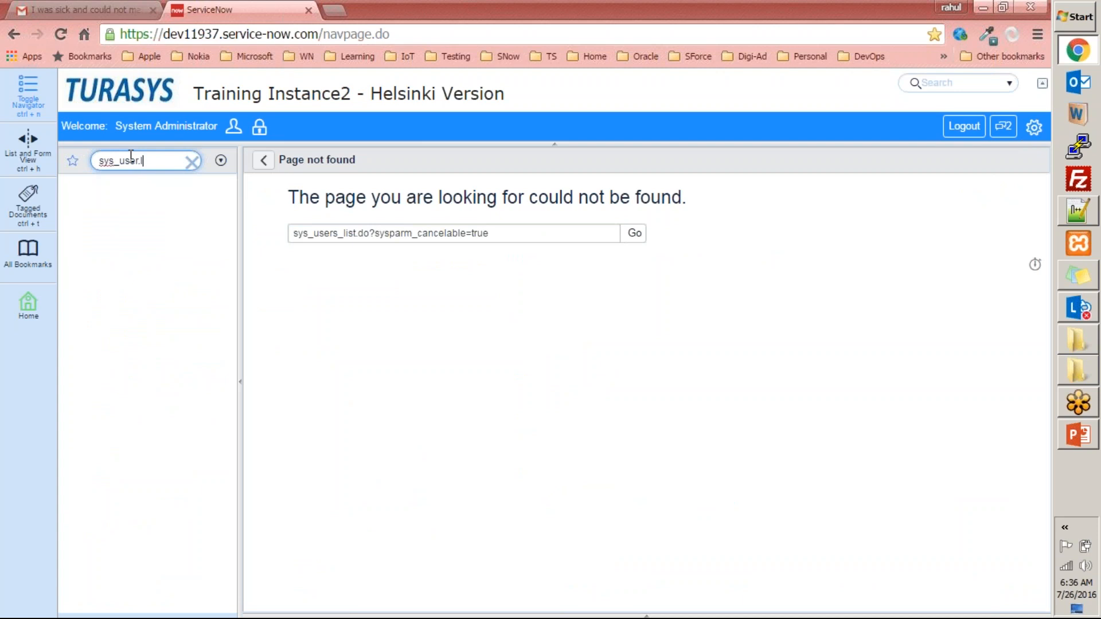
type("ist")
key("Return")
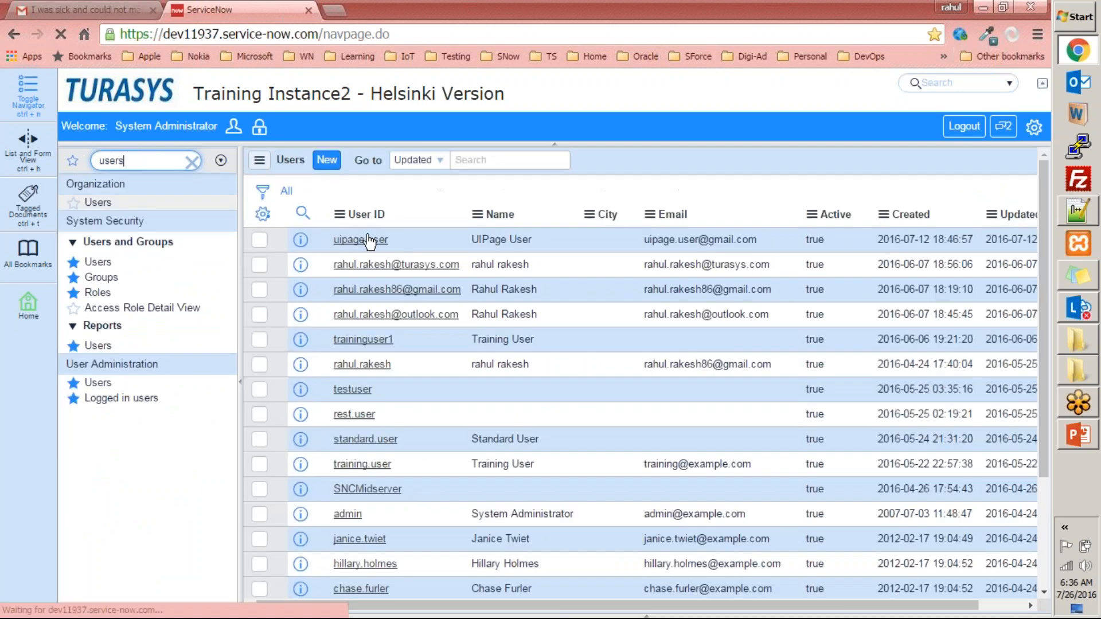
scroll(361, 401, "down", 3)
scroll(356, 516, "up", 3)
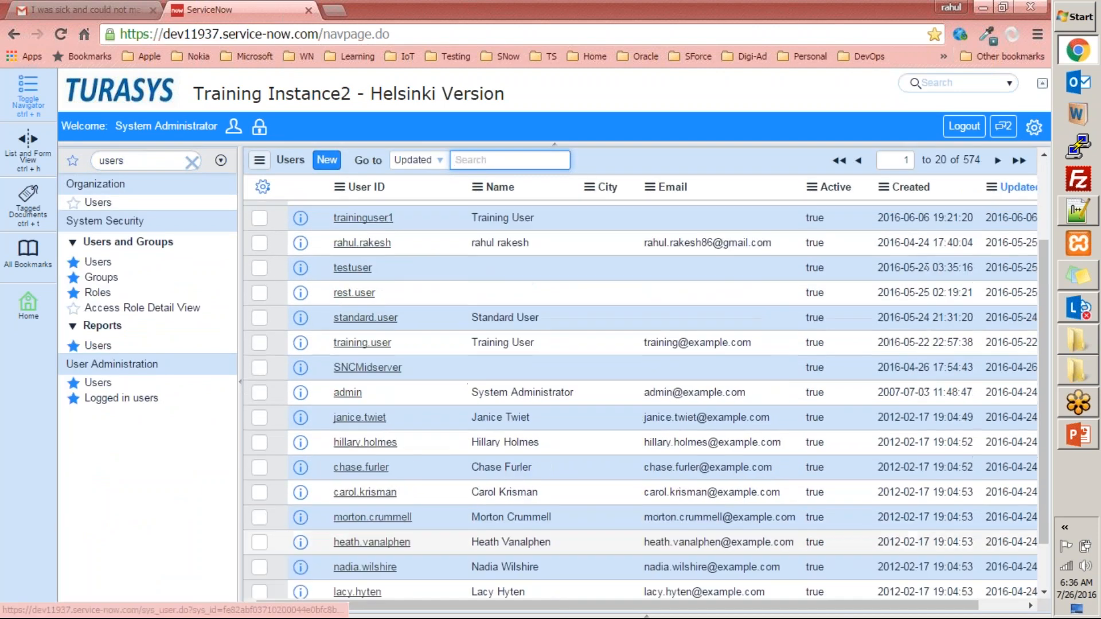
scroll(418, 436, "down", 1)
scroll(418, 430, "up", 1)
double_click(978, 155)
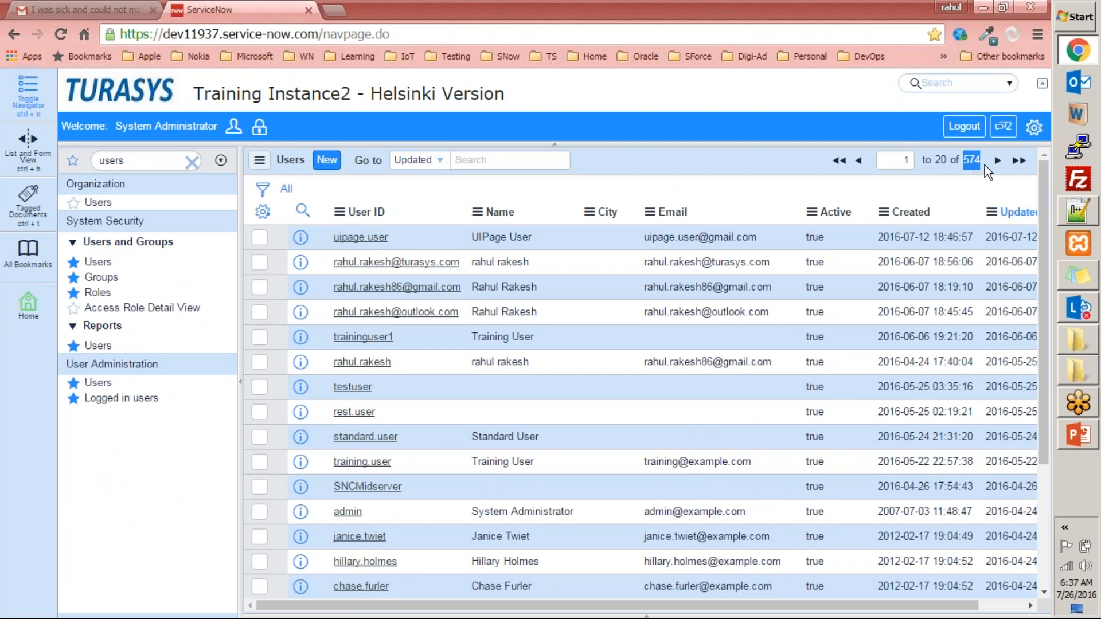
- Search the Users list by User ID for values containing "x_", using "*x_"
left_click(481, 156)
left_click(430, 163)
left_click(422, 190)
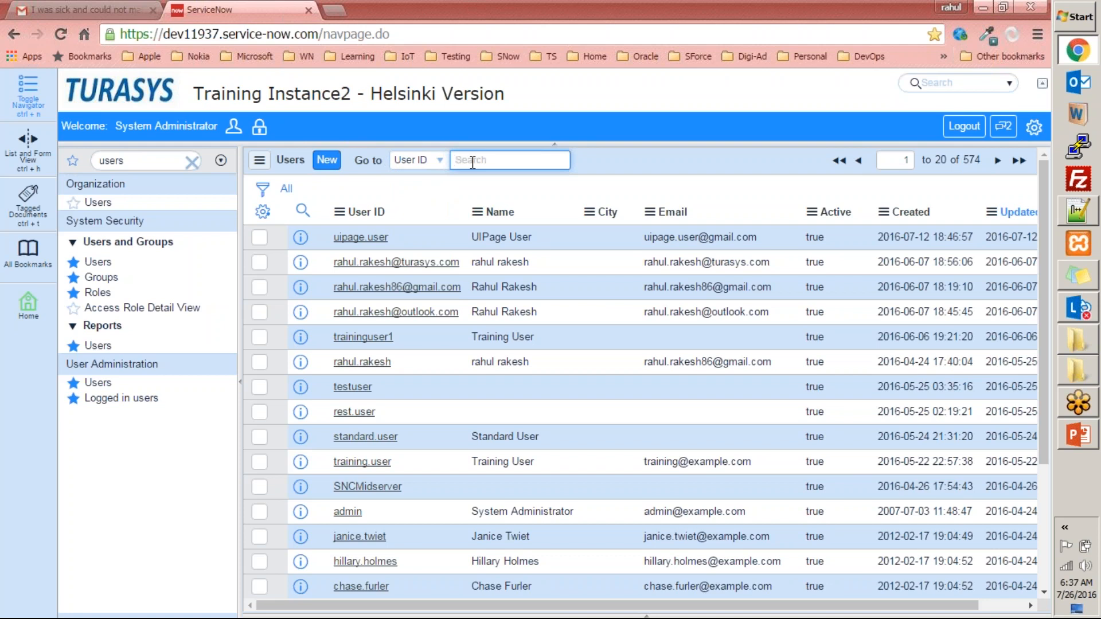
type("x")
type("%")
key("Return")
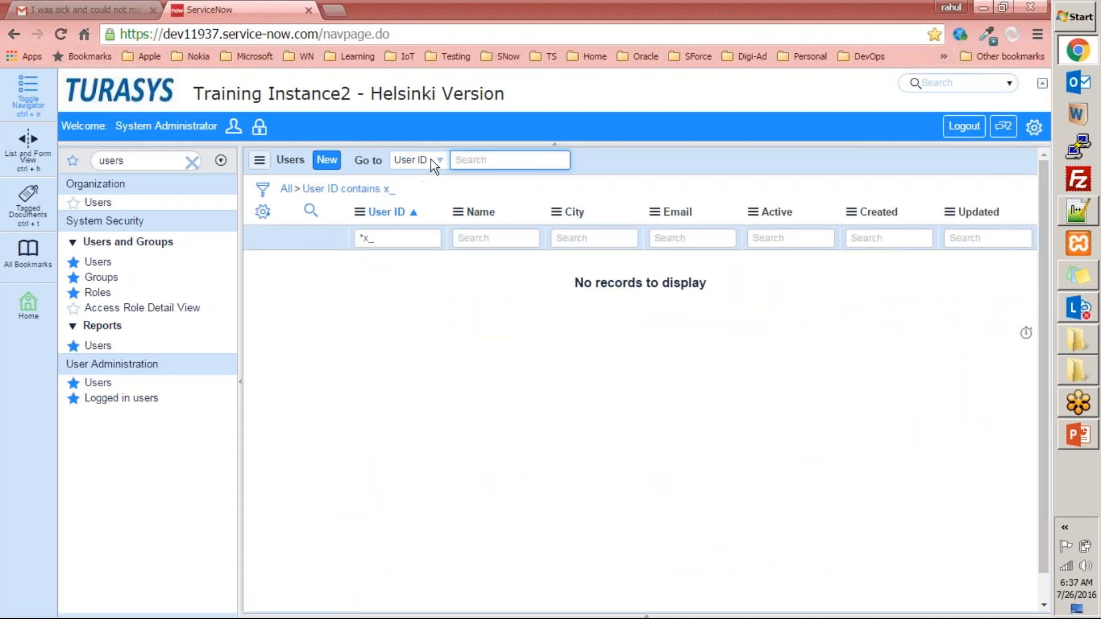
- Clear the User ID filter from the Users list, and open Tables & Columns by filtering the navigator for "tables"
left_click(284, 188)
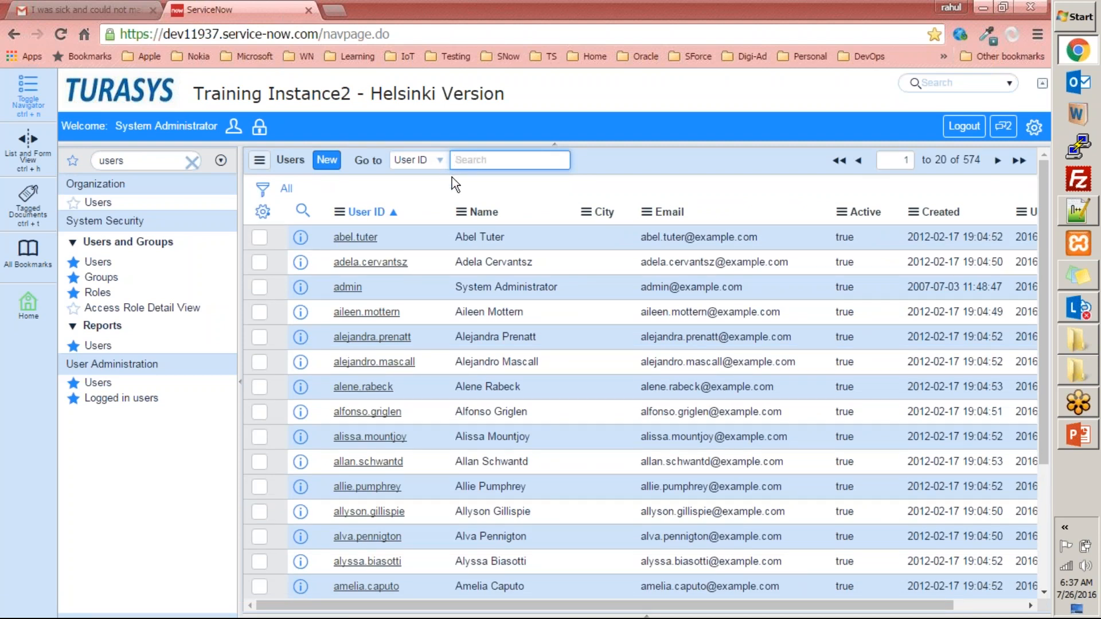
double_click(163, 161)
type("table")
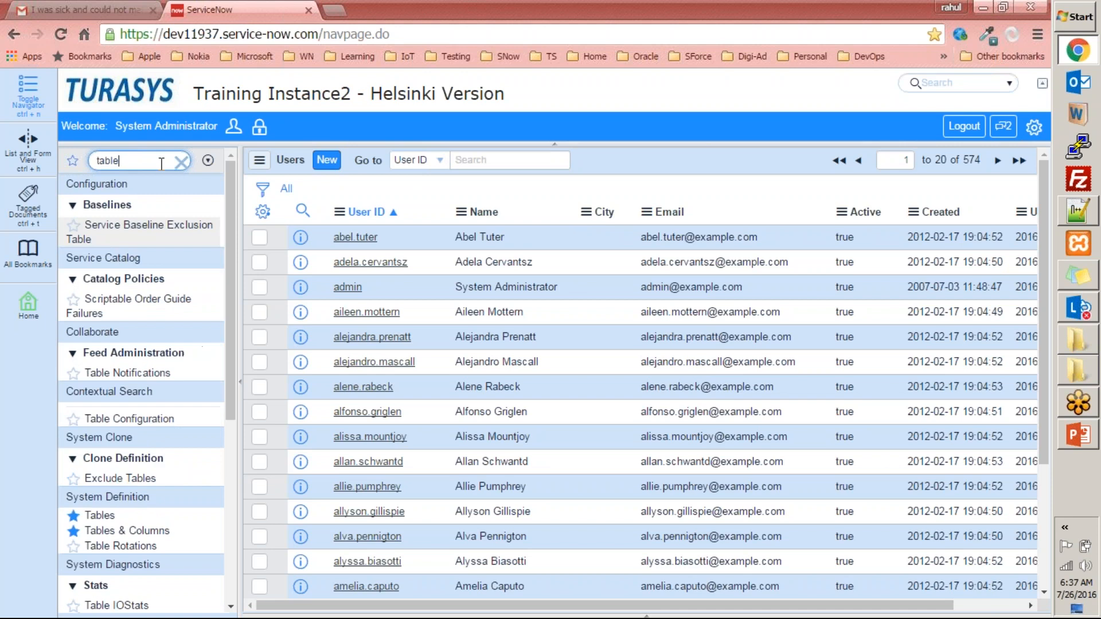
type("s")
left_click(147, 277)
- Browse the table names to the Marketing Event table with the "x_25489_marketing_" prefix and examine its column names
left_click(395, 349)
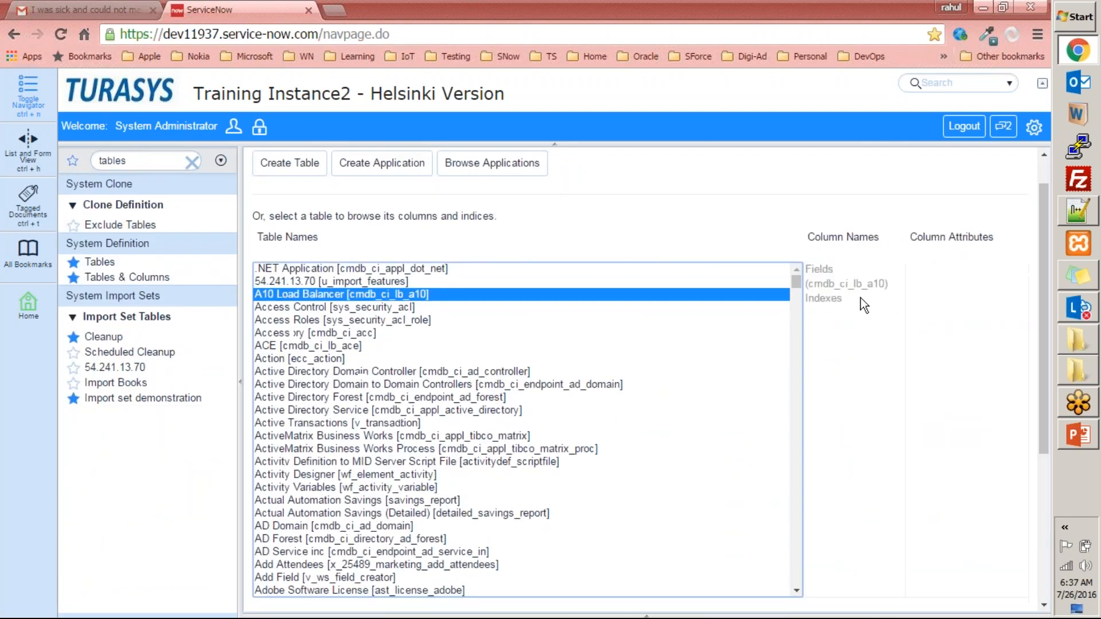
key("m")
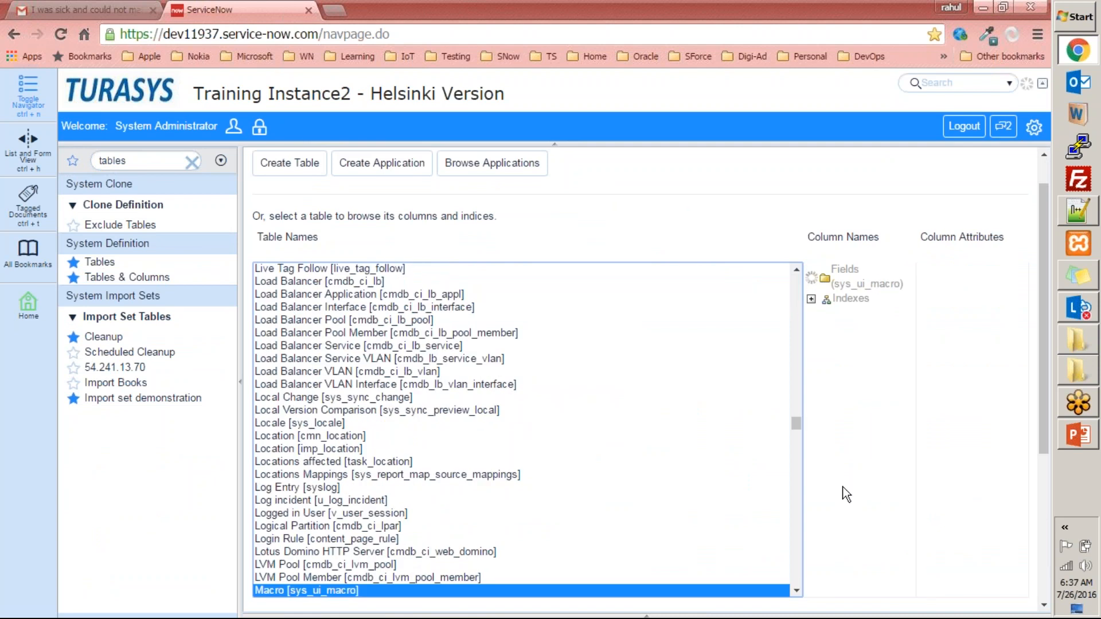
left_click(797, 590)
scroll(799, 593, "down", 3)
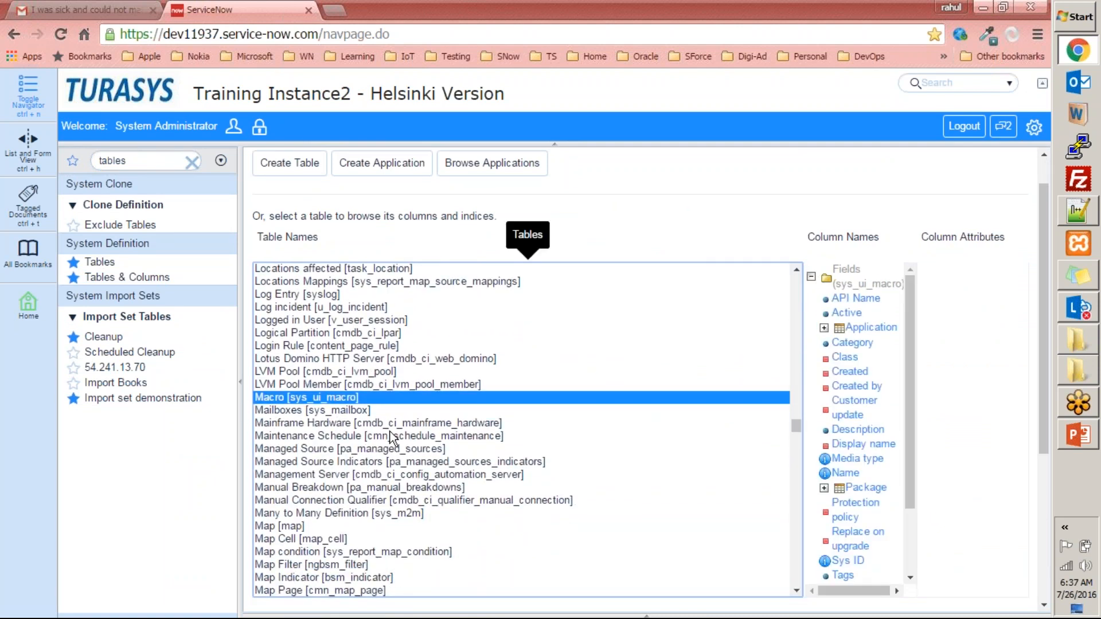
left_click(390, 435)
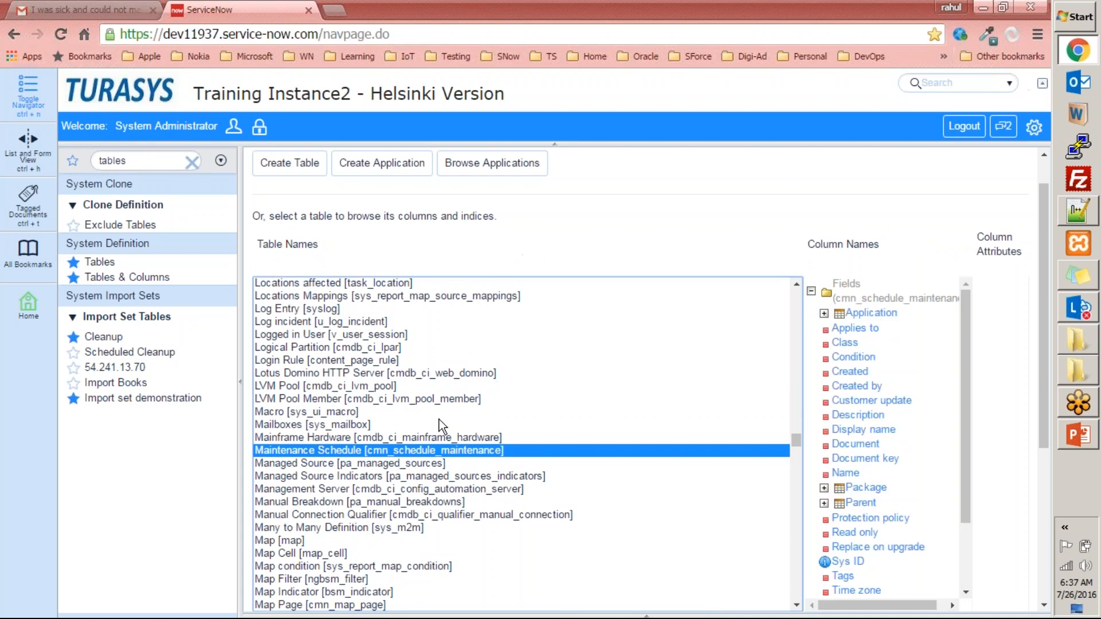
type("mar")
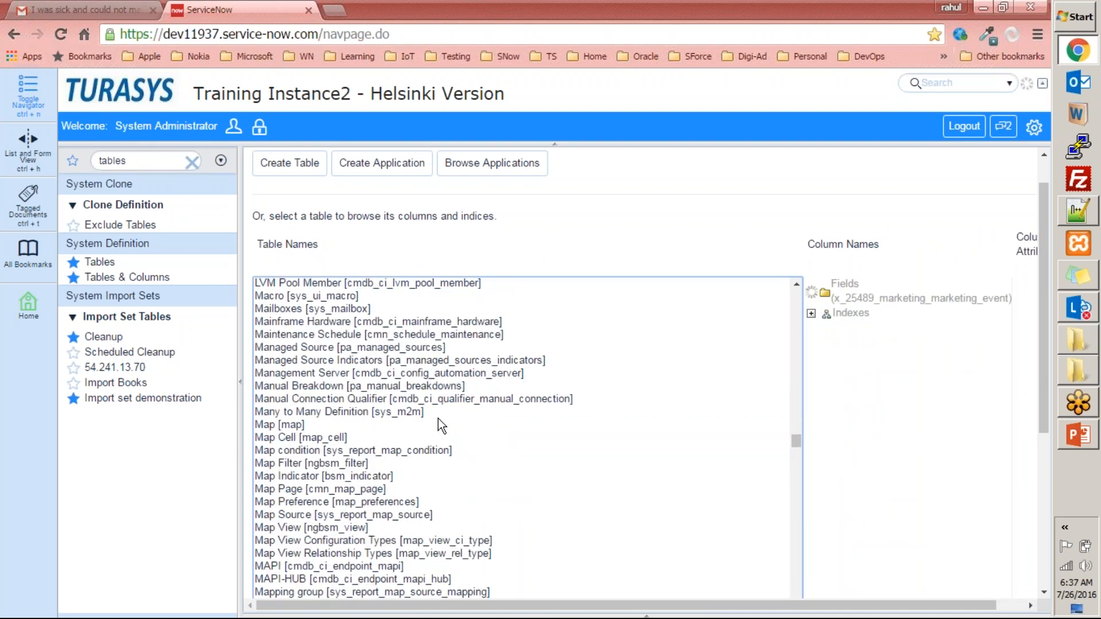
scroll(441, 427, "down", 4)
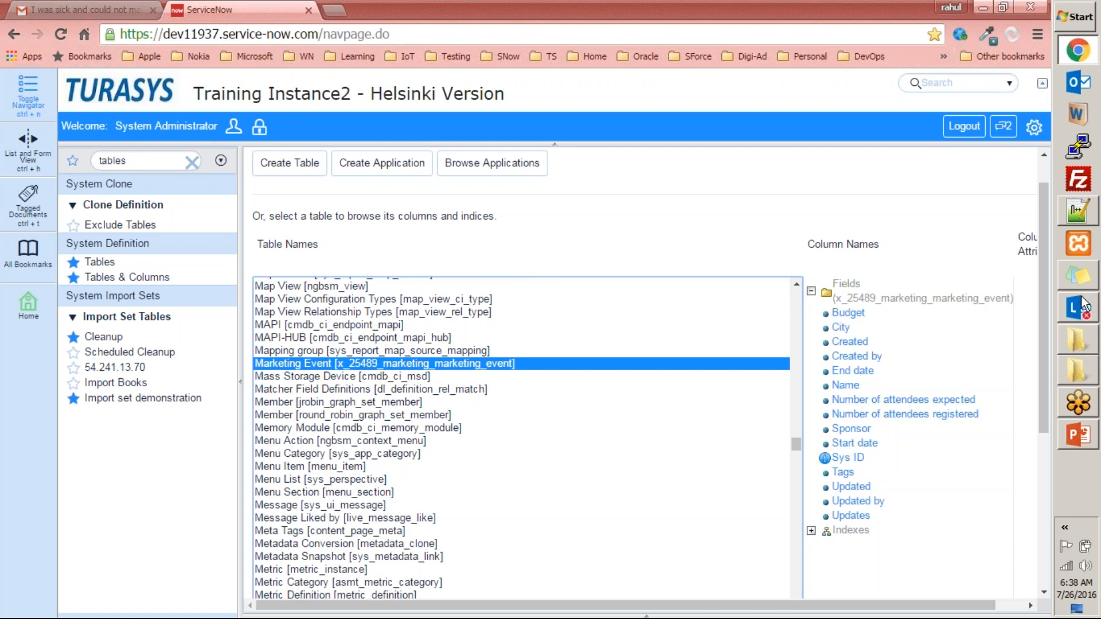
- Switch to the Notepad++ notes and highlight the table naming examples, including "u_something" and "cmdb_ci", to review the conventions
left_click(1079, 218)
left_click(345, 208)
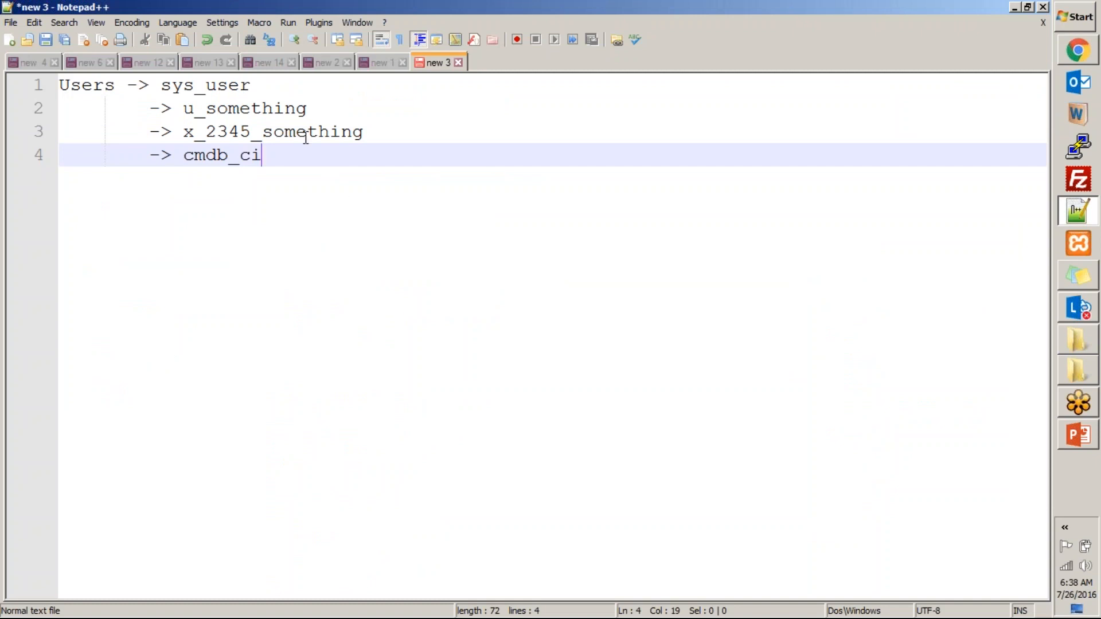
left_click_drag(258, 152, 58, 86)
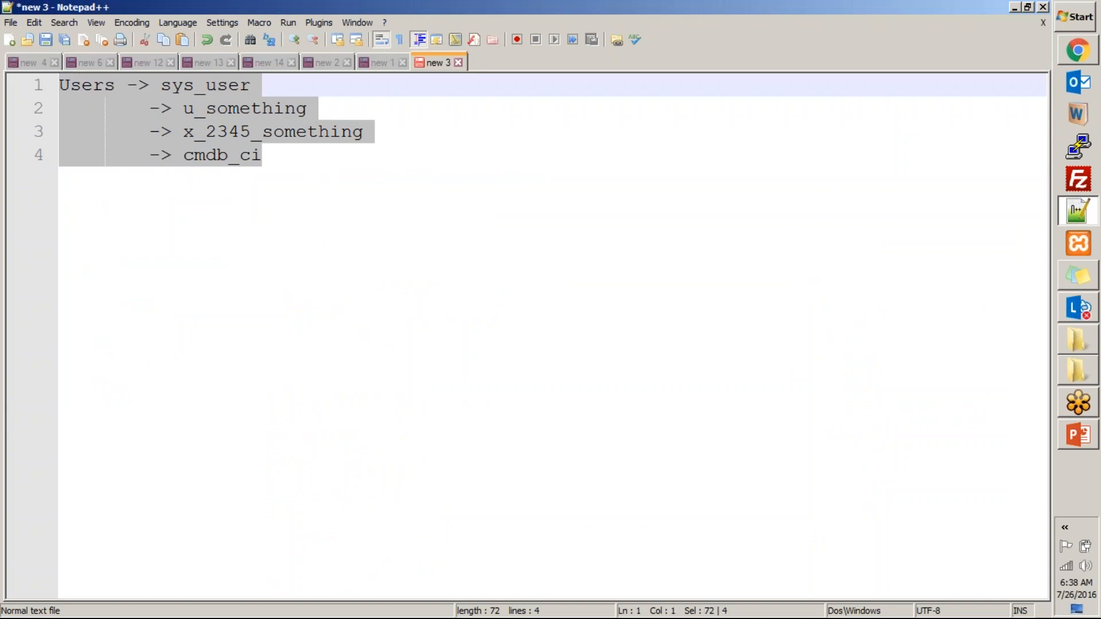
double_click(229, 110)
double_click(215, 155)
left_click(264, 154)
left_click_drag(264, 155, 58, 85)
- Switch back to ServiceNow, filter the navigator for "users" and open the Users list under User Administration
key("alt+Tab")
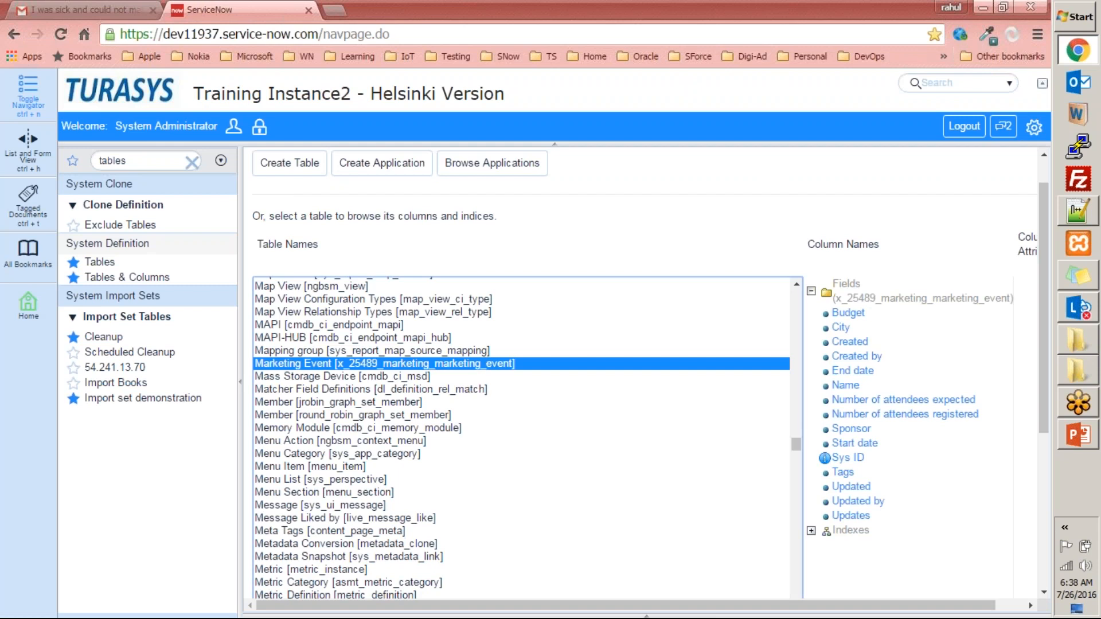
left_click(135, 160)
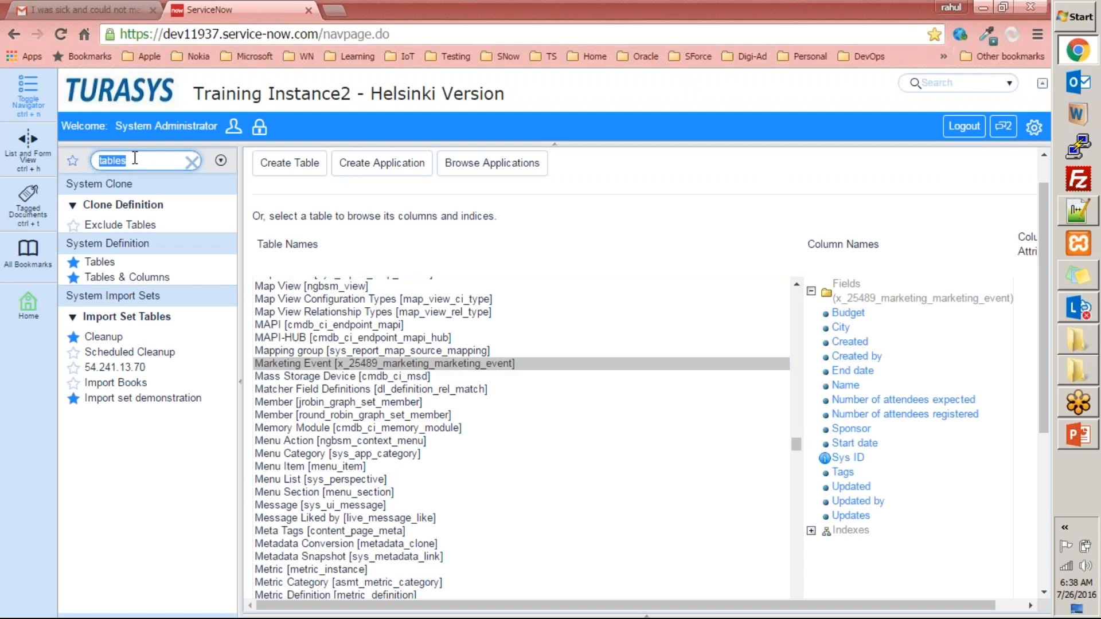
type("users")
key("BackSpace")
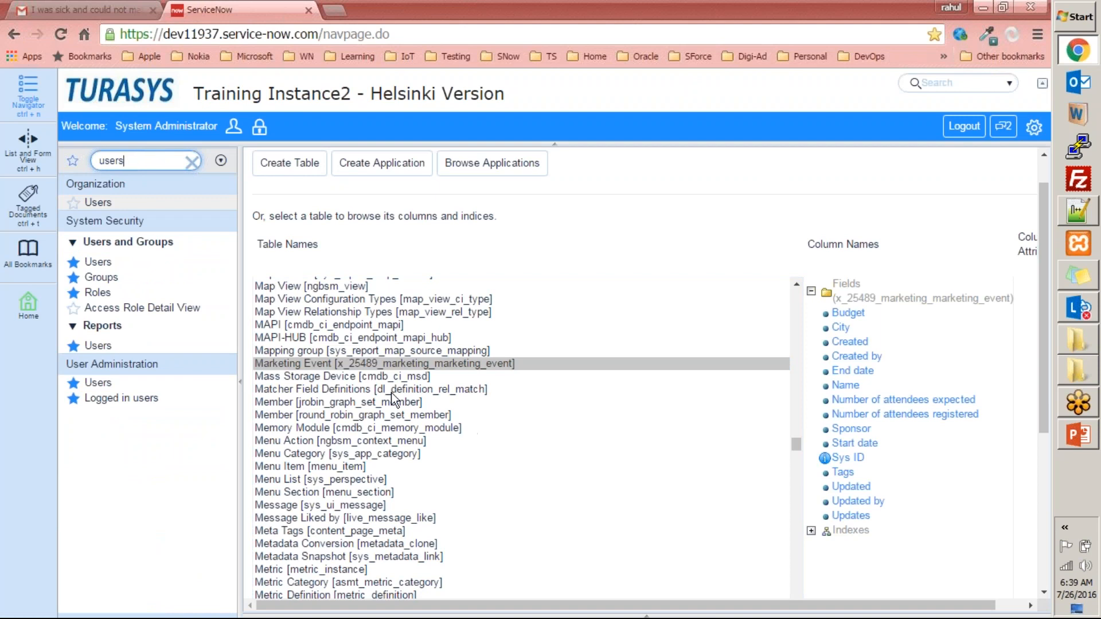
left_click(113, 383)
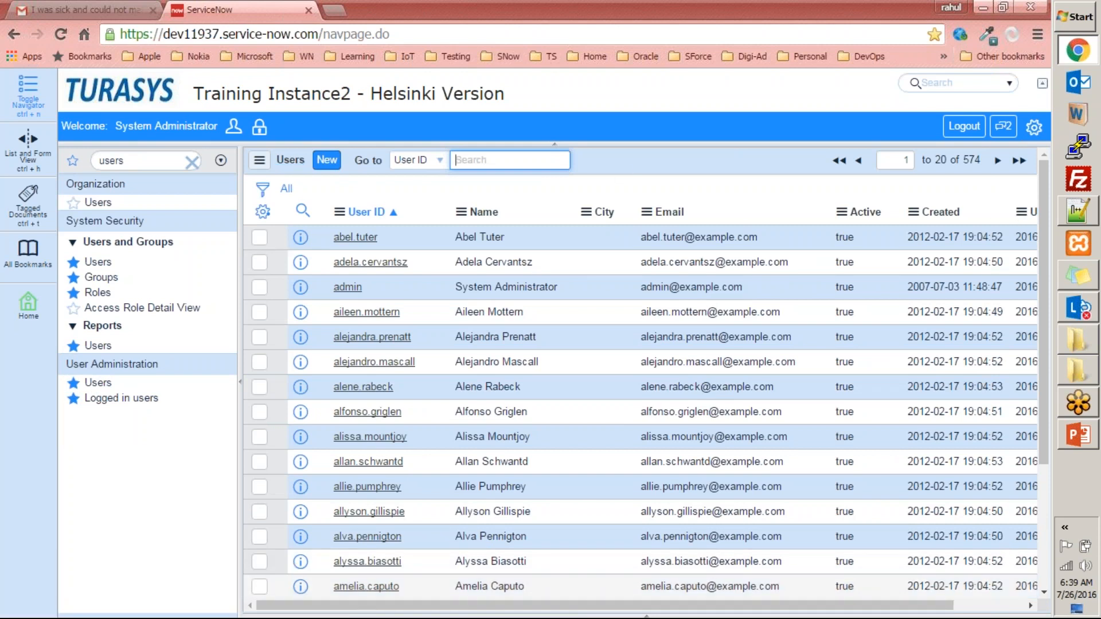
- Highlight the total record count of the Users list and examine its rows and columns
left_click(977, 165)
double_click(977, 164)
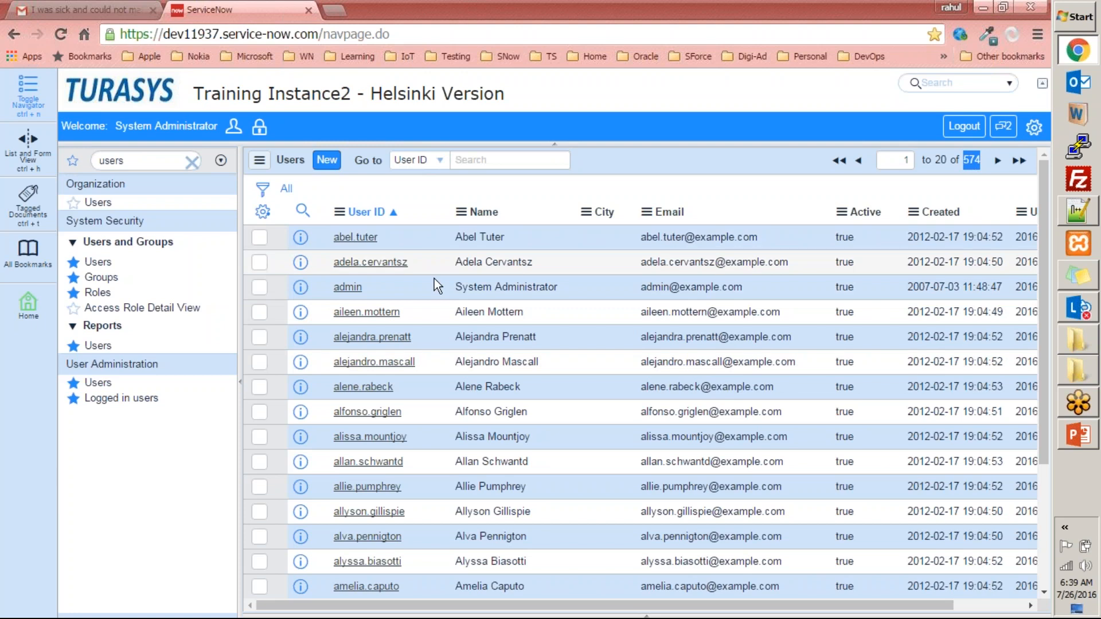
scroll(573, 309, "down", 3)
scroll(504, 347, "up", 3)
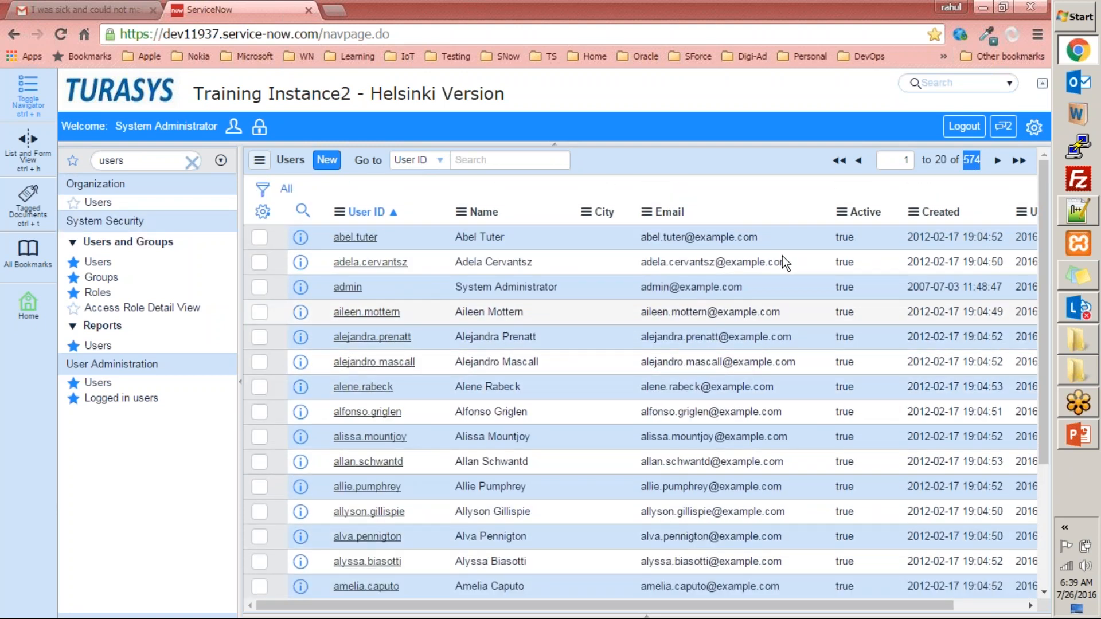
left_click(821, 108)
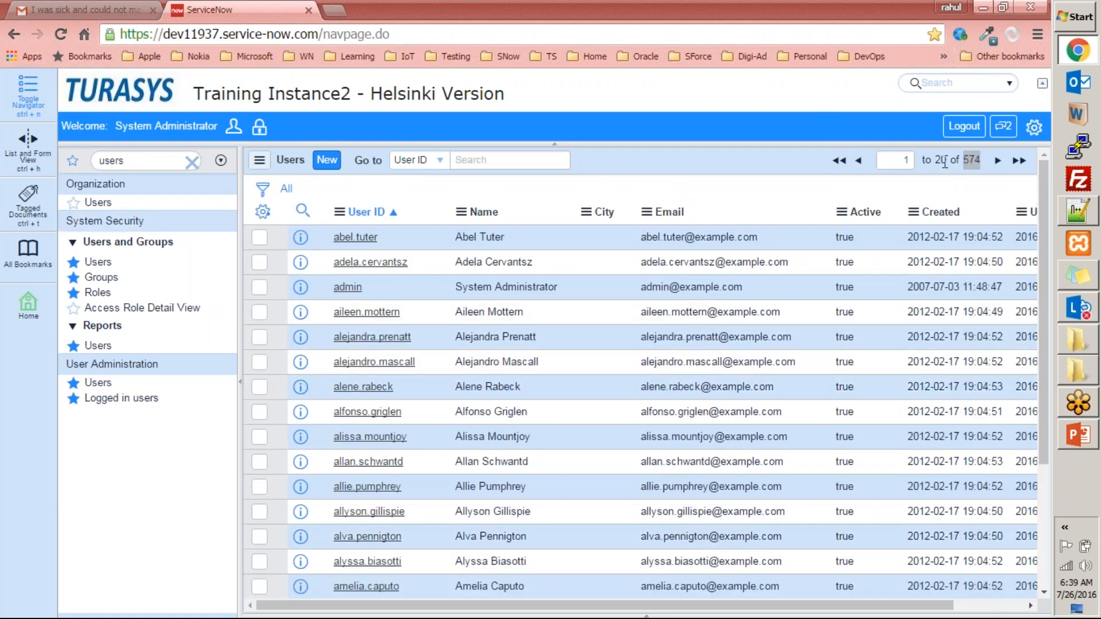
scroll(493, 287, "down", 3)
scroll(964, 250, "up", 3)
scroll(889, 464, "down", 3)
scroll(885, 474, "up", 3)
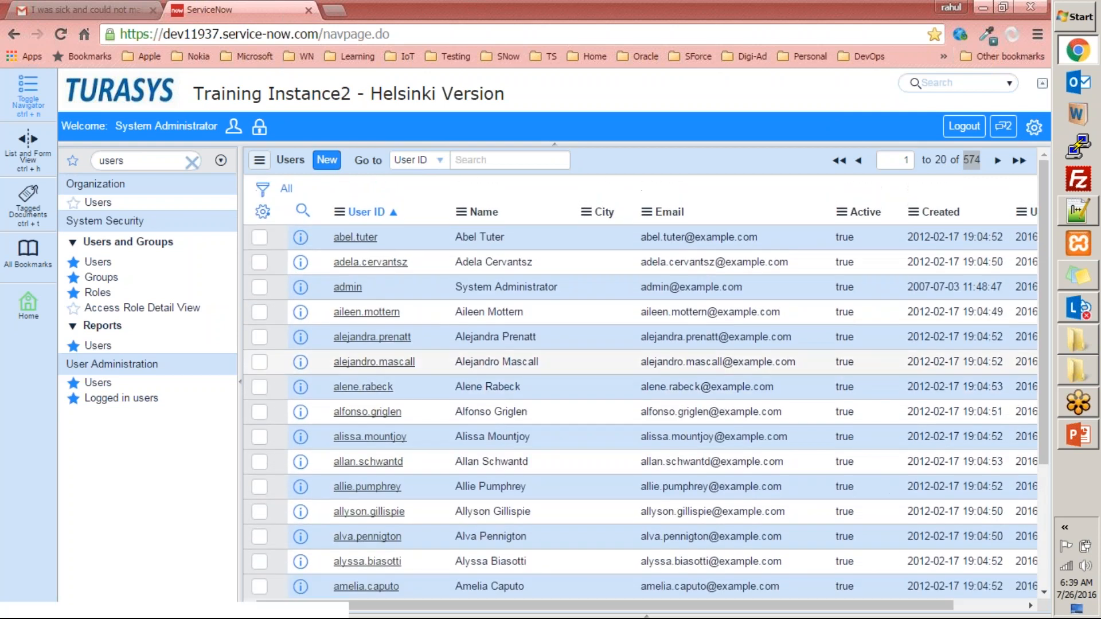
left_click_drag(830, 605, 902, 606)
left_click_drag(1016, 617, 615, 557)
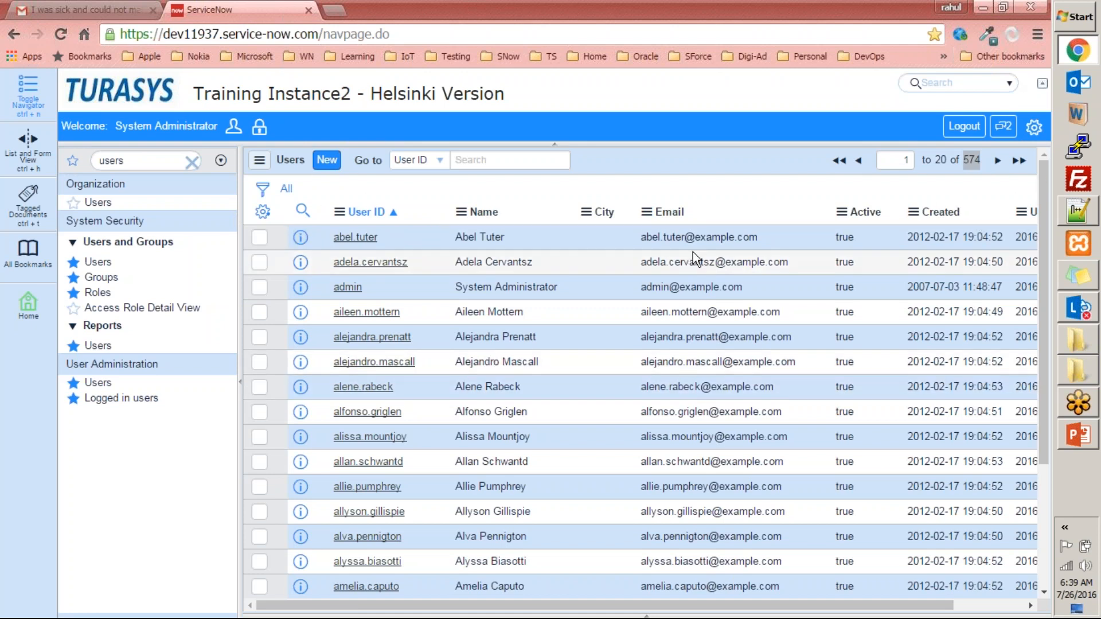
scroll(621, 444, "down", 3)
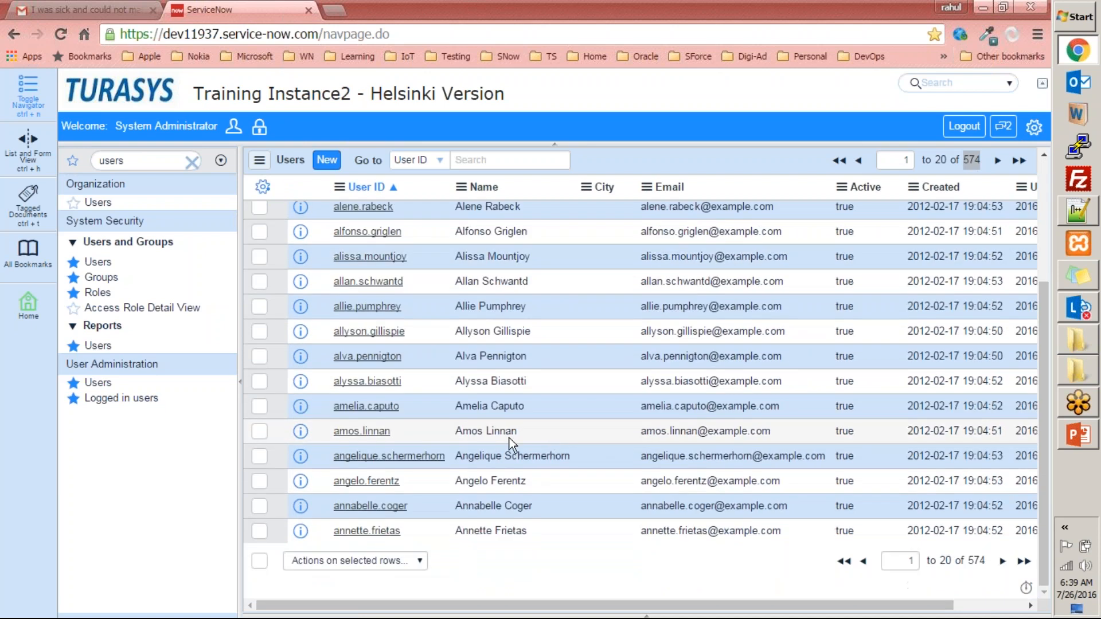
scroll(806, 388, "up", 3)
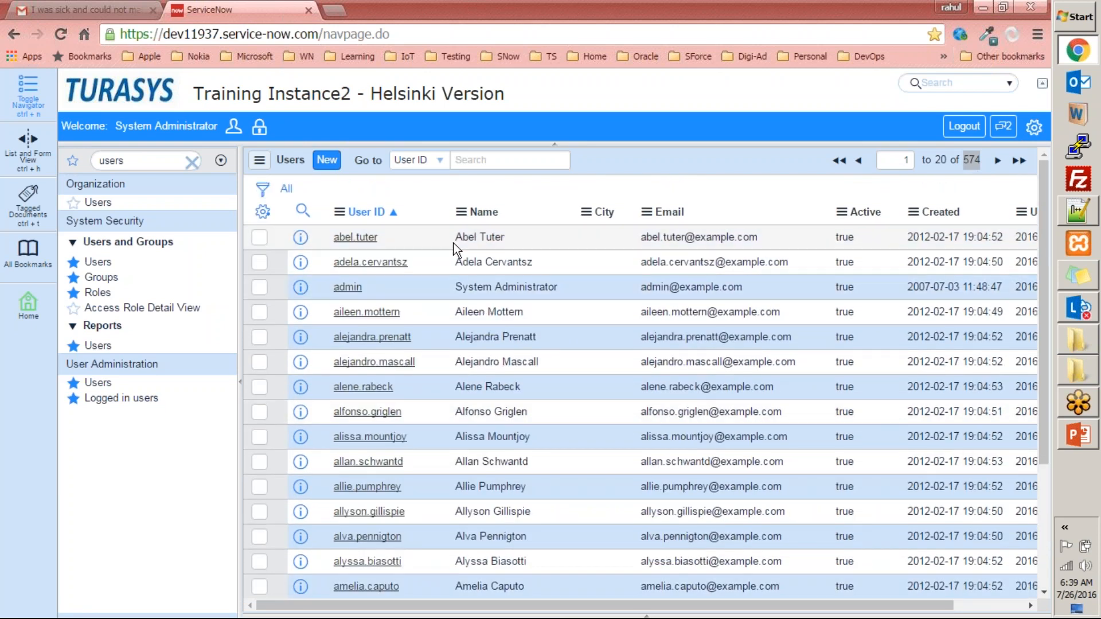
- Sort the Users list by User ID, then re-sort it by Name in descending order
left_click(377, 212)
left_click(377, 212)
left_click(484, 213)
left_click(478, 212)
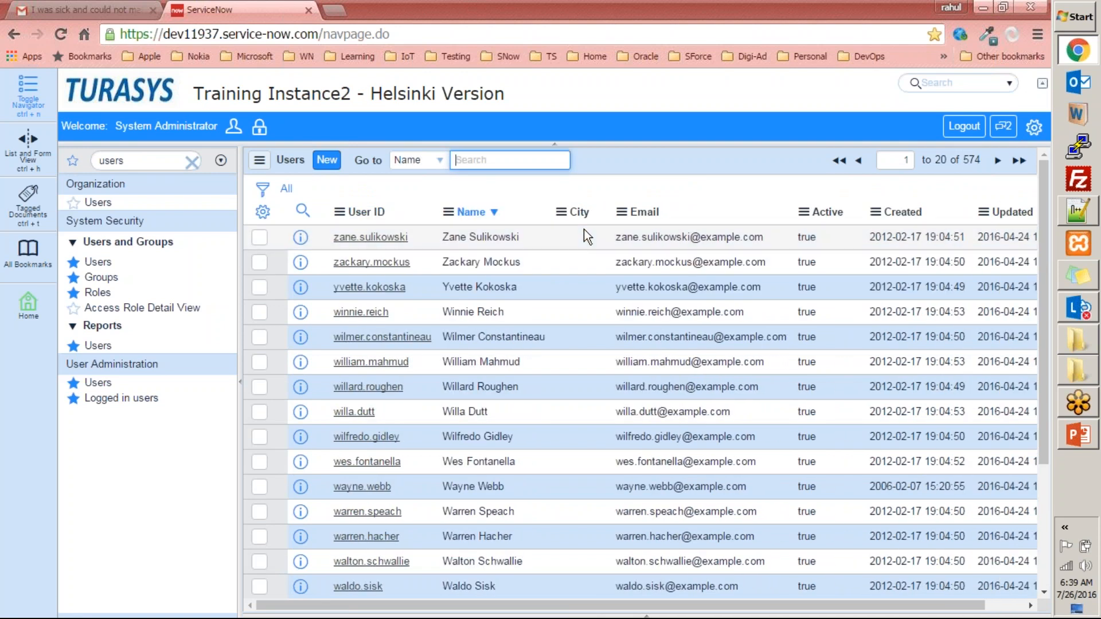
- Preview the first user's record from the list, examine its fields and close the preview
left_click(301, 236)
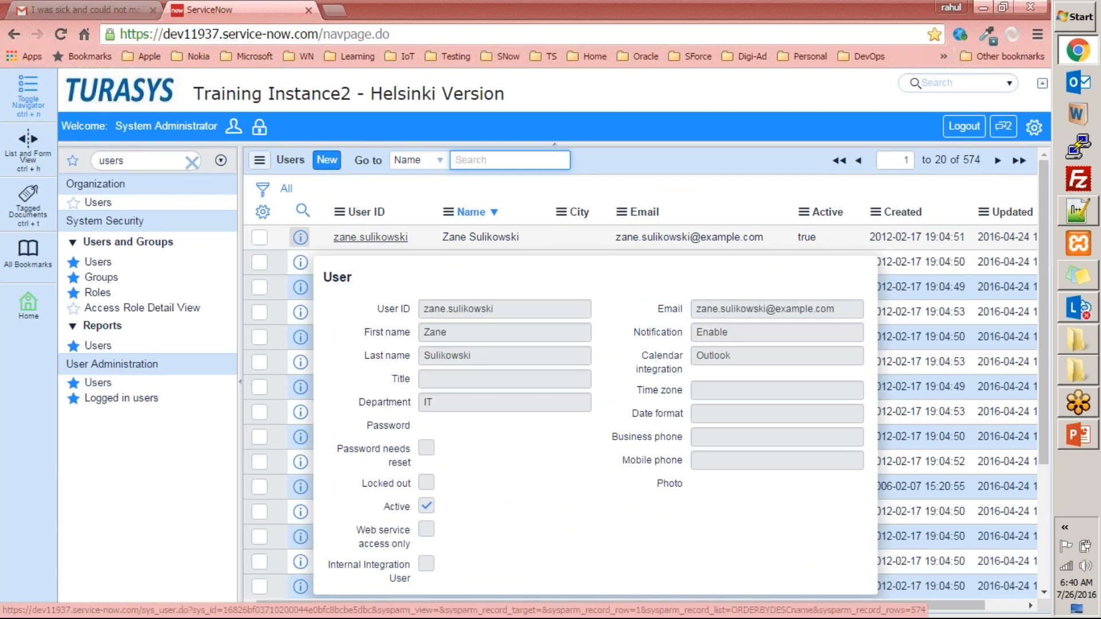
mouse_move(301, 237)
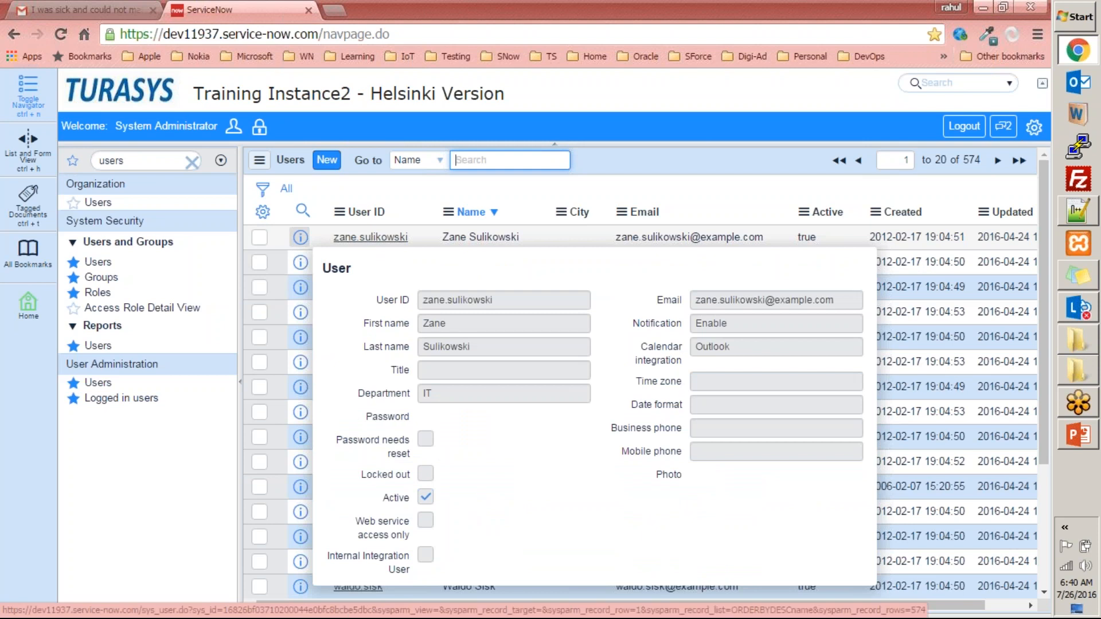
left_click(301, 237)
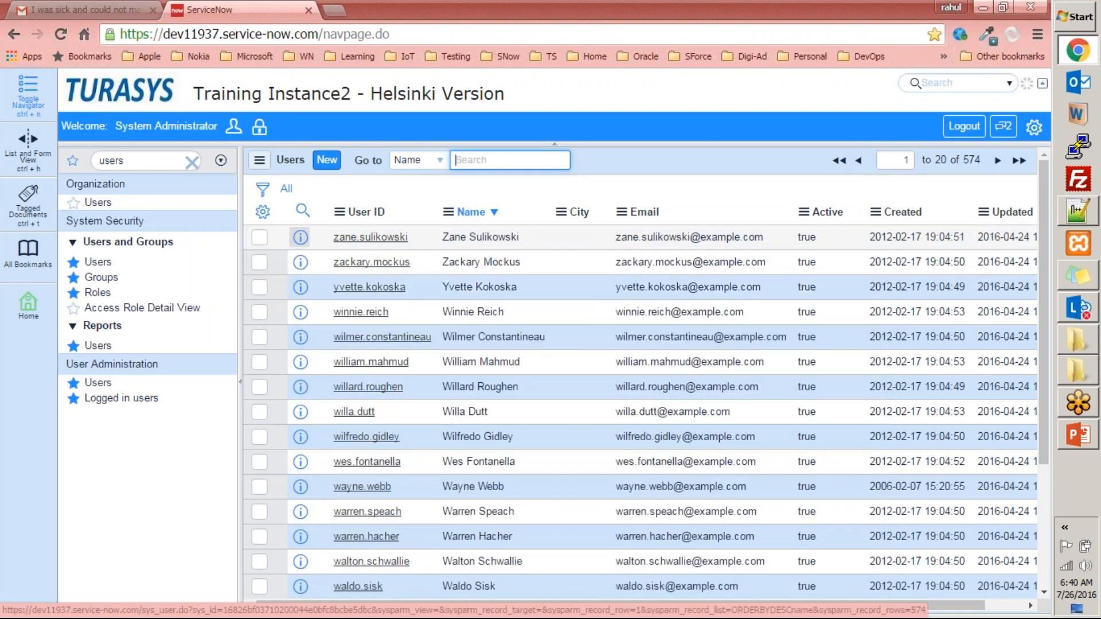
scroll(302, 235, "down", 4)
scroll(302, 236, "up", 4)
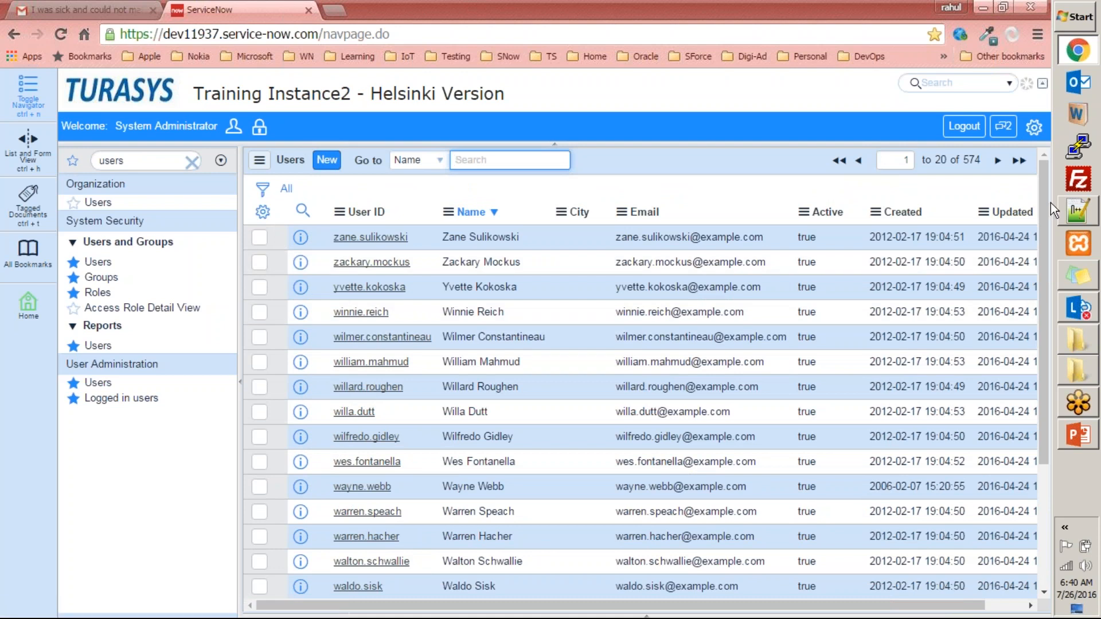
- Open the Users list's column personalization, compare the available and selected columns, and close it without changes
left_click(262, 214)
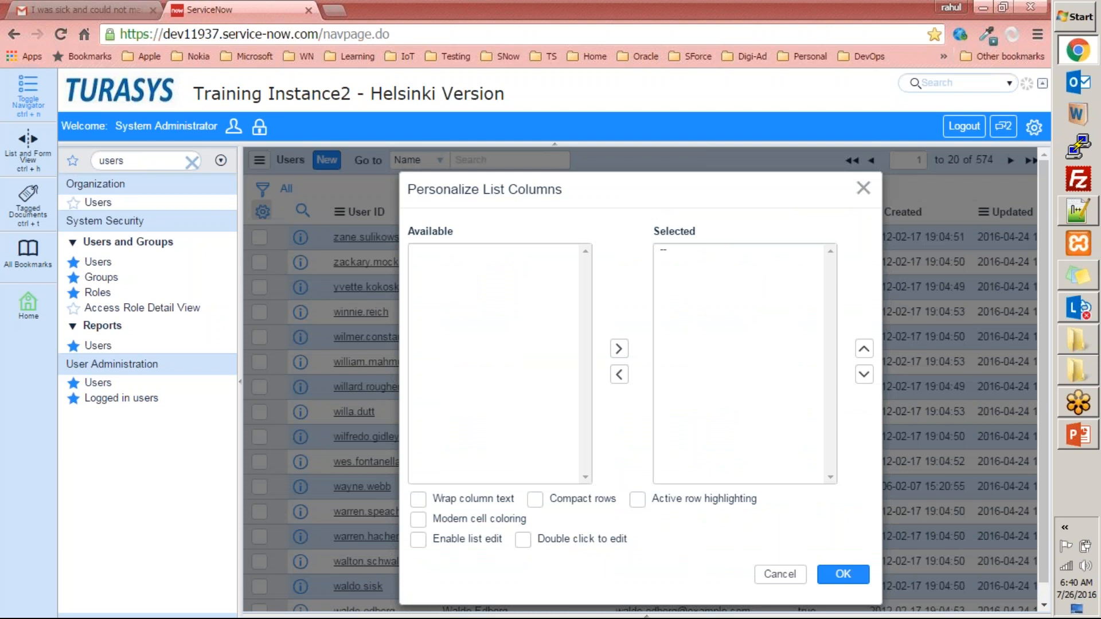
left_click(498, 254)
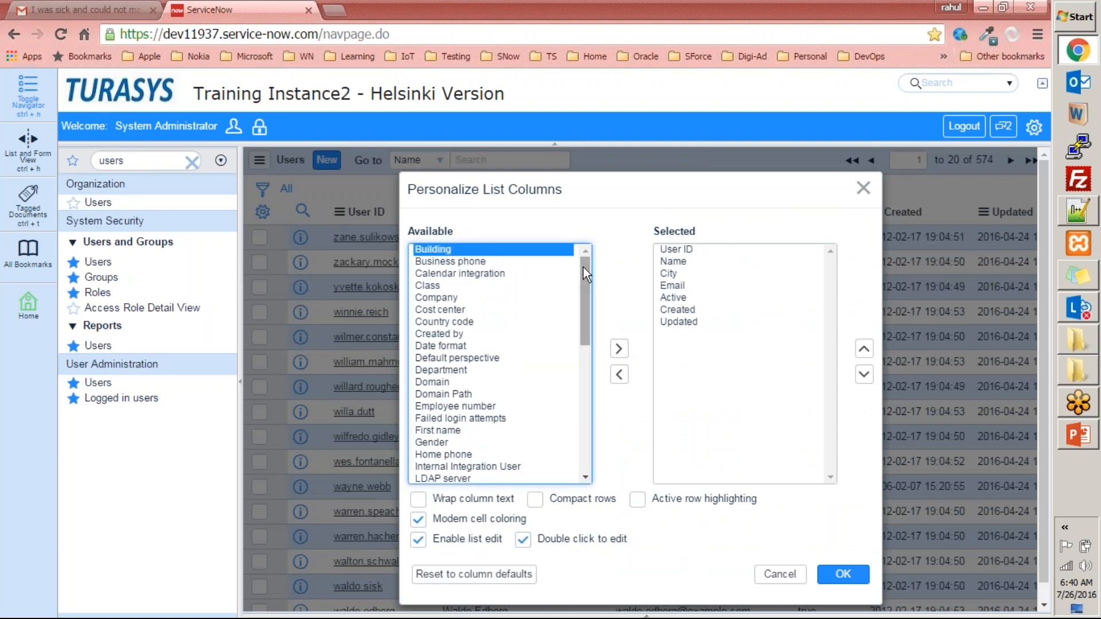
mouse_move(585, 278)
left_mouse_down()
mouse_move(559, 445)
mouse_move(586, 258)
left_mouse_up()
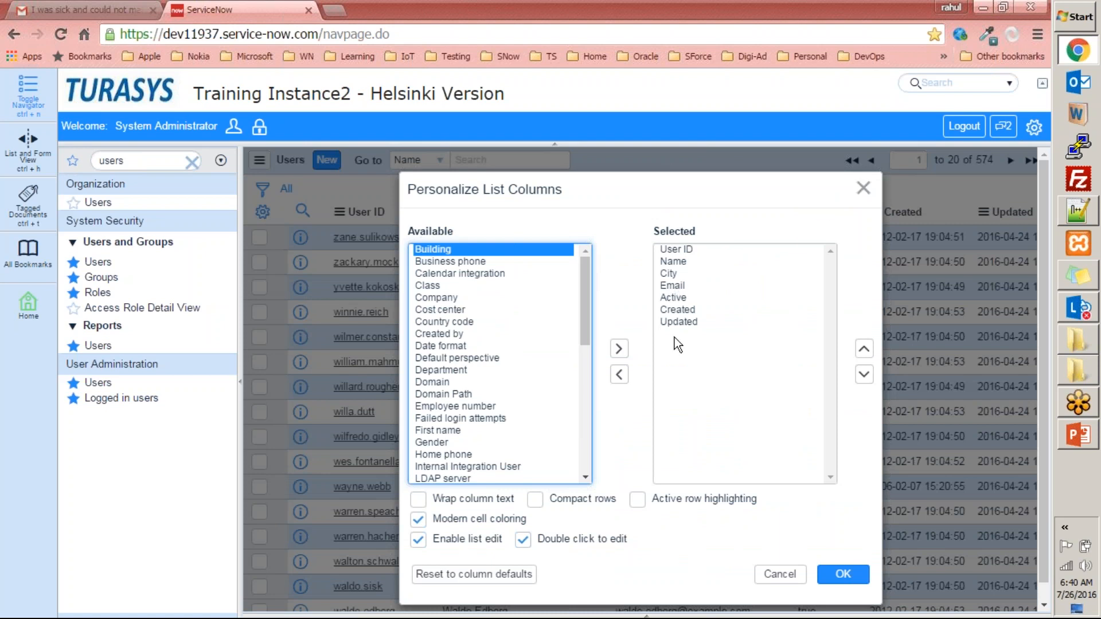
left_click(863, 190)
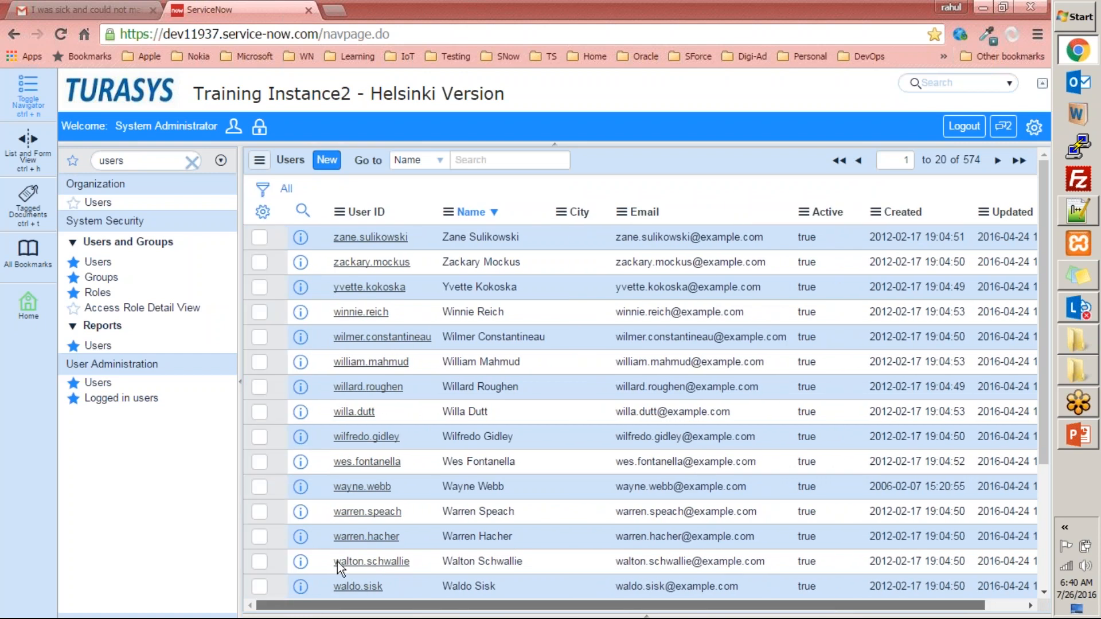
- Add the Employee number, First name and Gender columns to the Users list and review them in the list
left_click(262, 212)
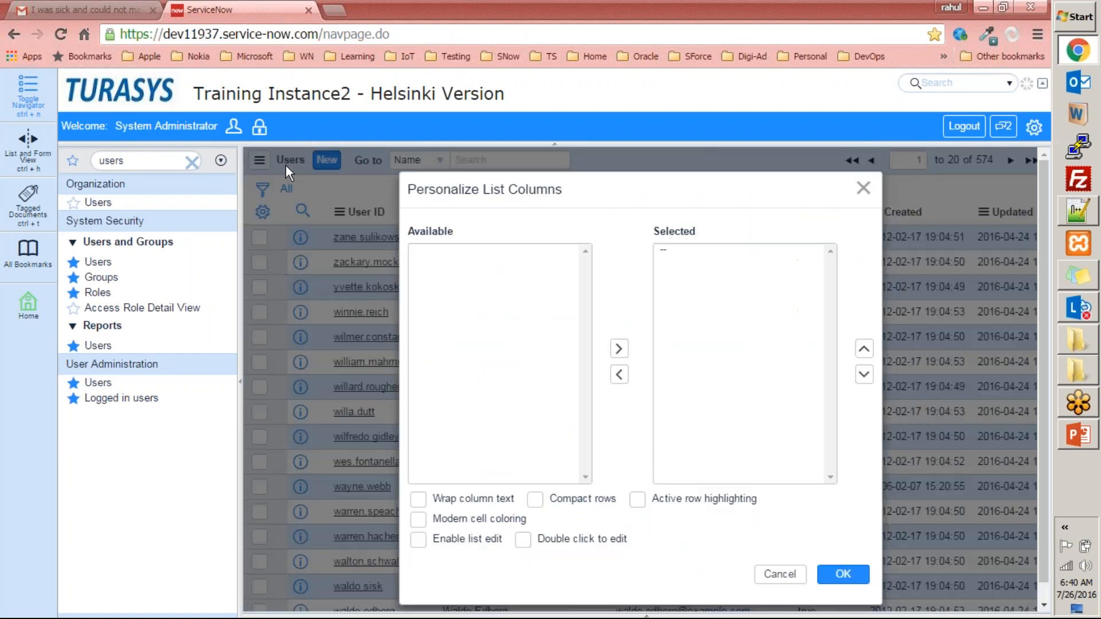
left_click_drag(587, 281, 596, 253)
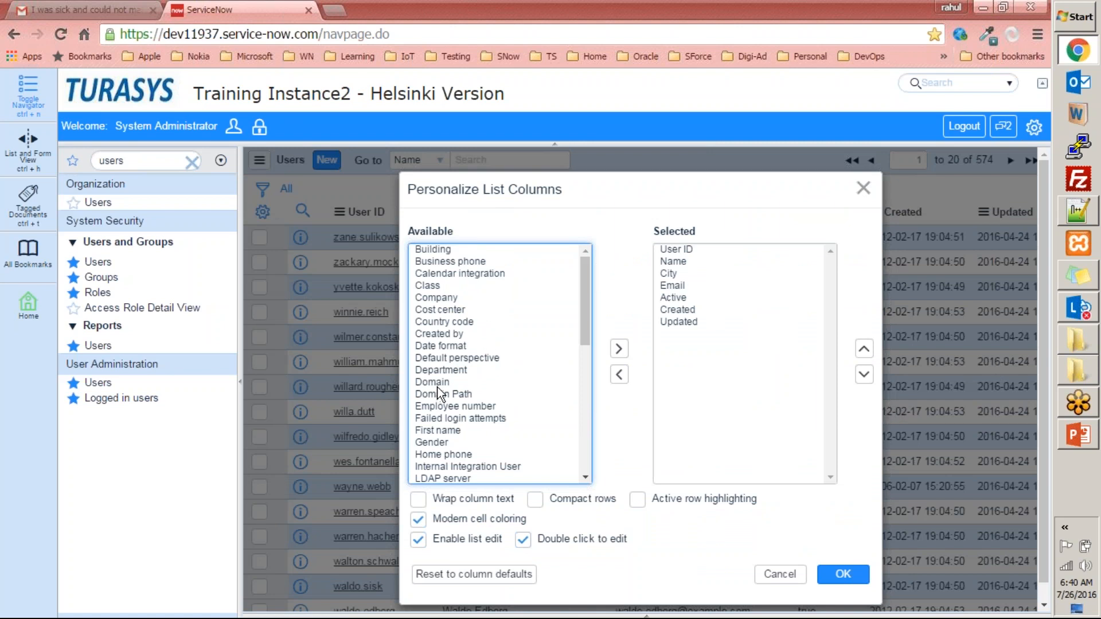
left_click(479, 406)
left_click(465, 431, "ctrl")
left_click(445, 443, "ctrl")
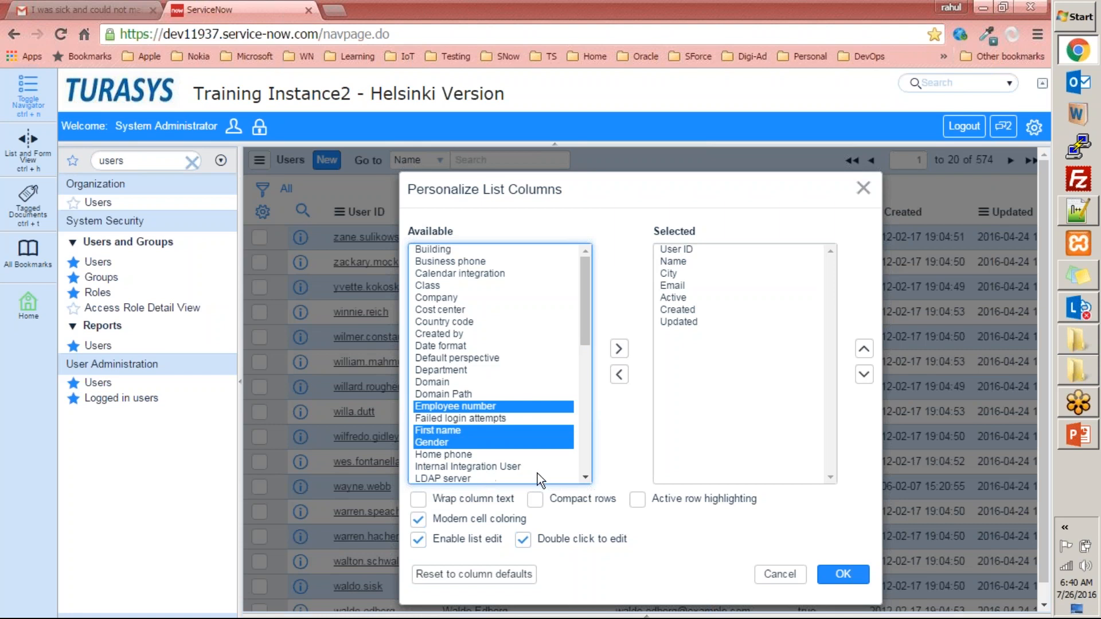
scroll(589, 481, "down", 3)
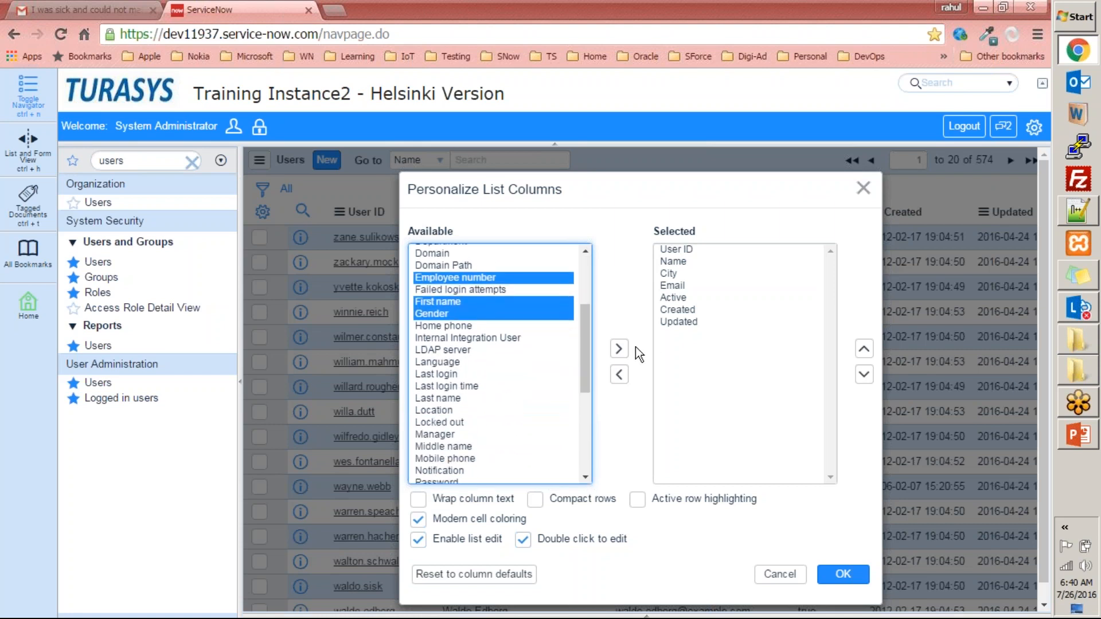
left_click(618, 349)
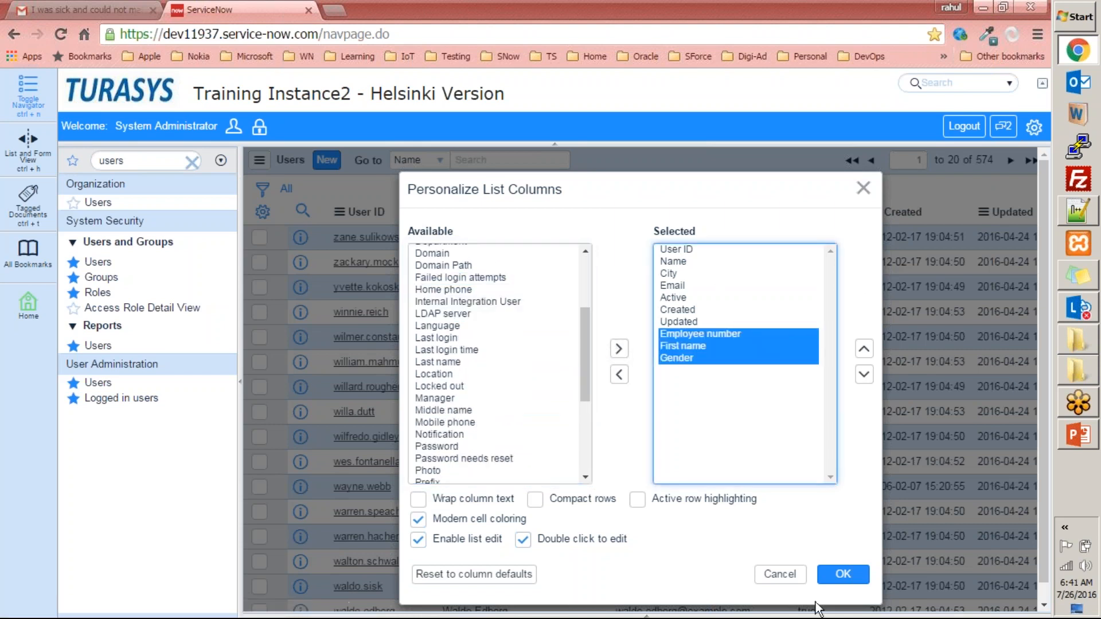
left_click(834, 582)
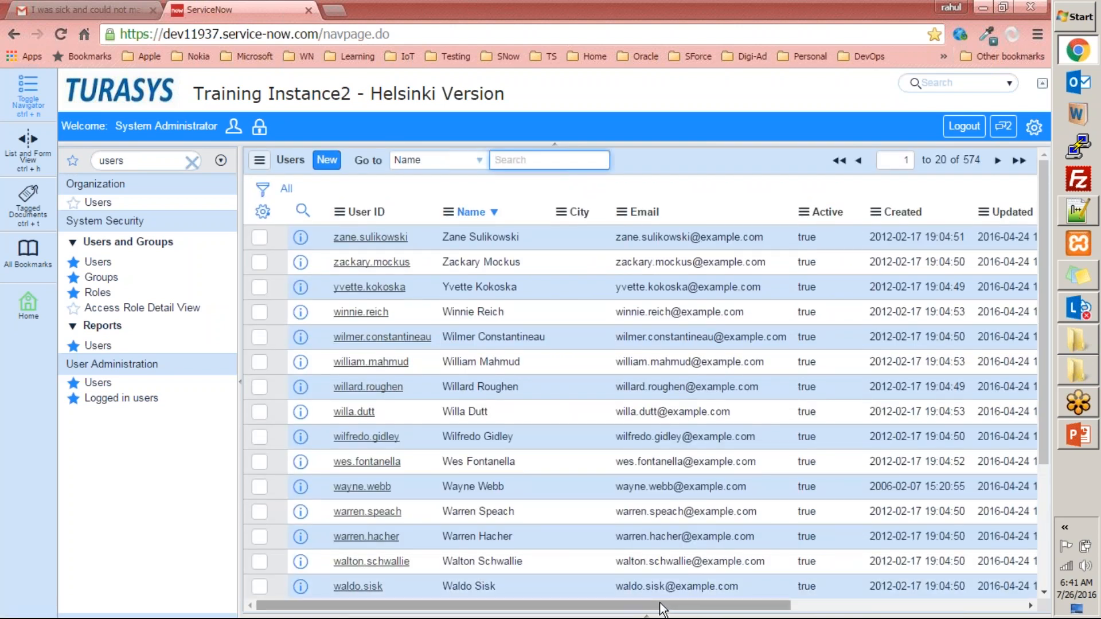
left_click_drag(744, 605, 978, 605)
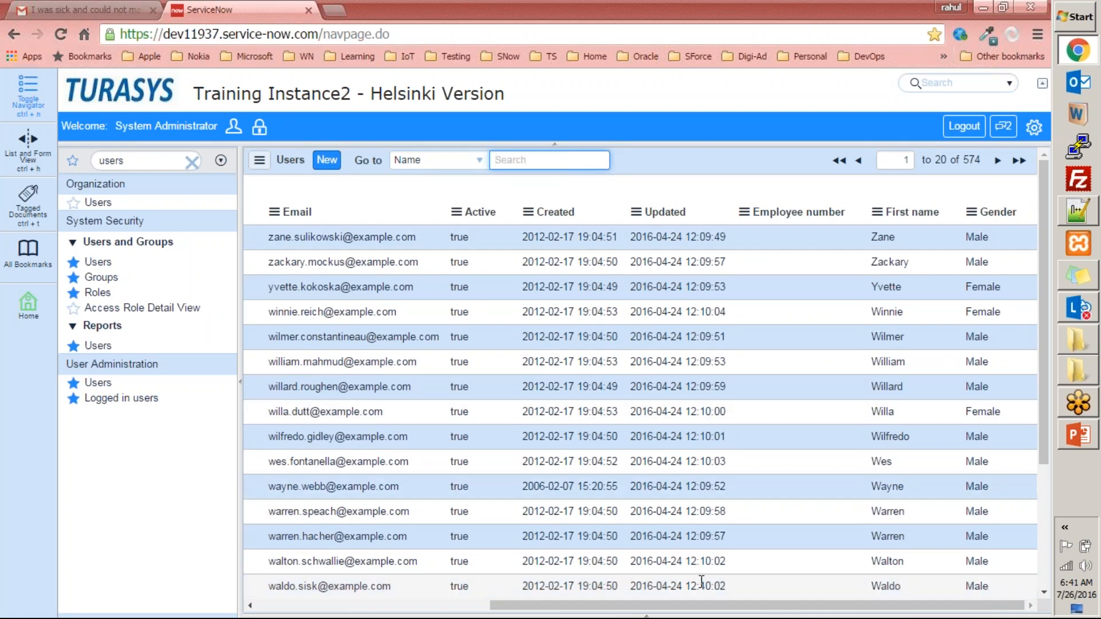
left_click_drag(710, 612, 476, 612)
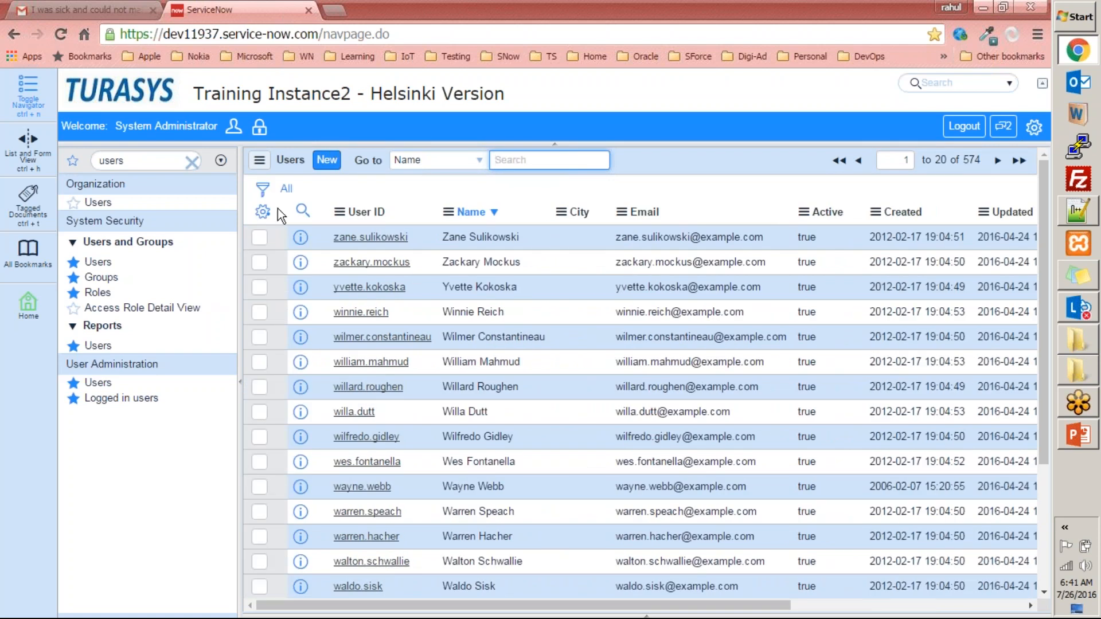
- Enable compact rows in the Users list's column personalization and apply the setting
left_click(263, 212)
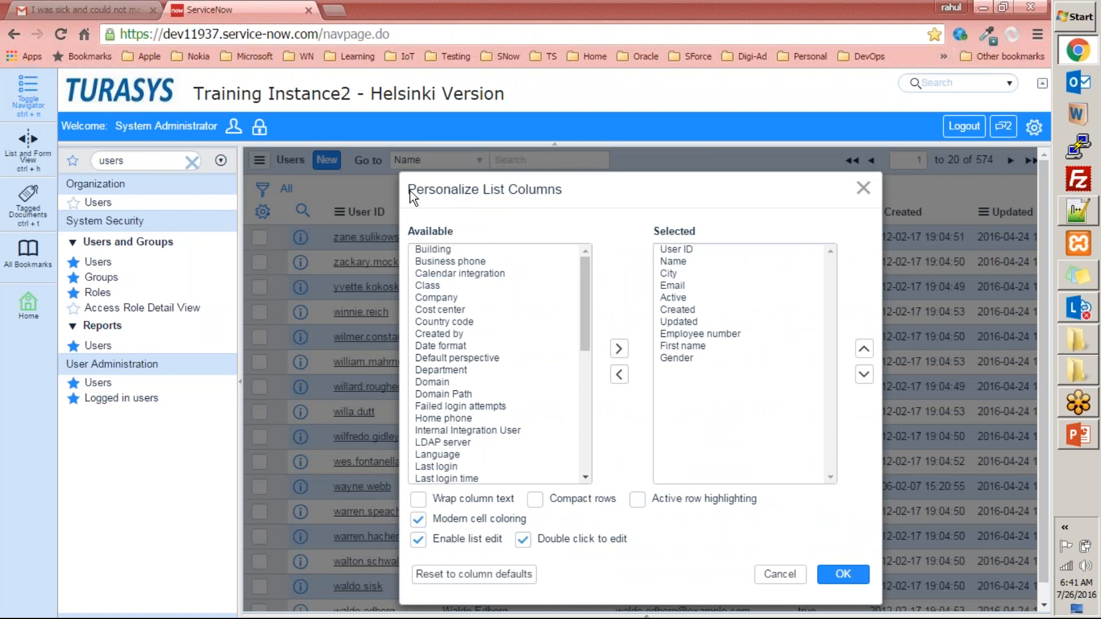
left_click_drag(443, 190, 543, 193)
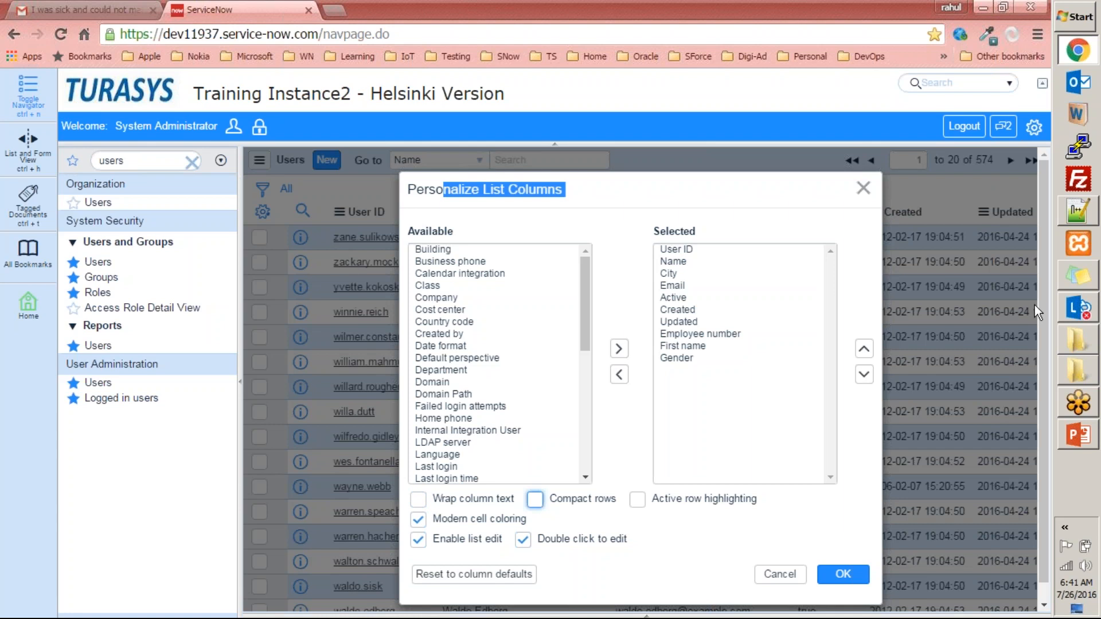
left_click(536, 497)
left_click(619, 192)
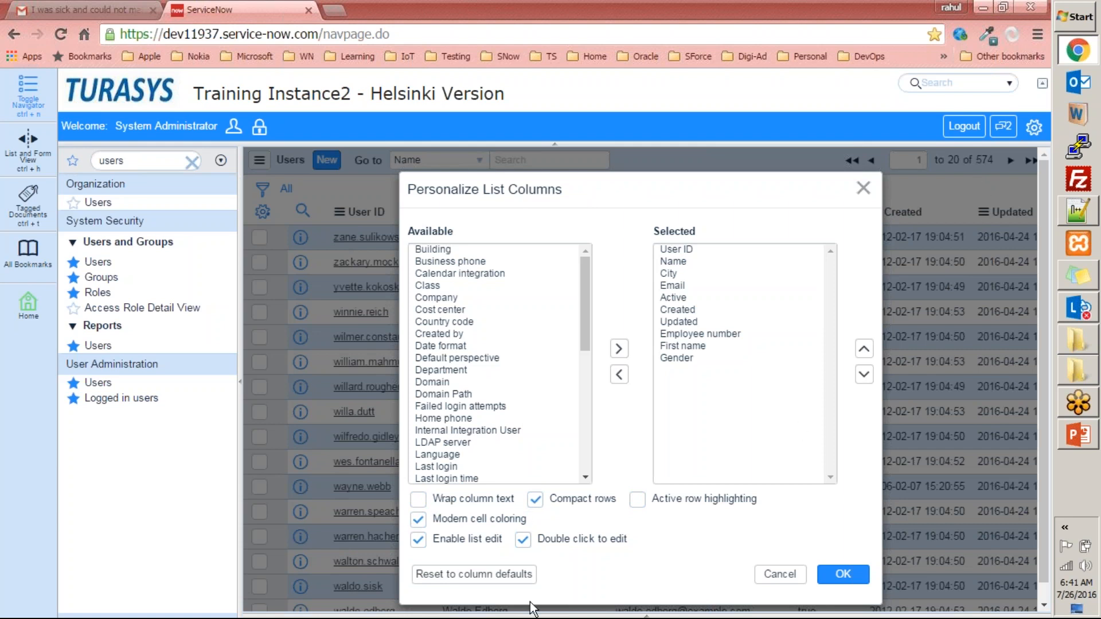
left_click(850, 575)
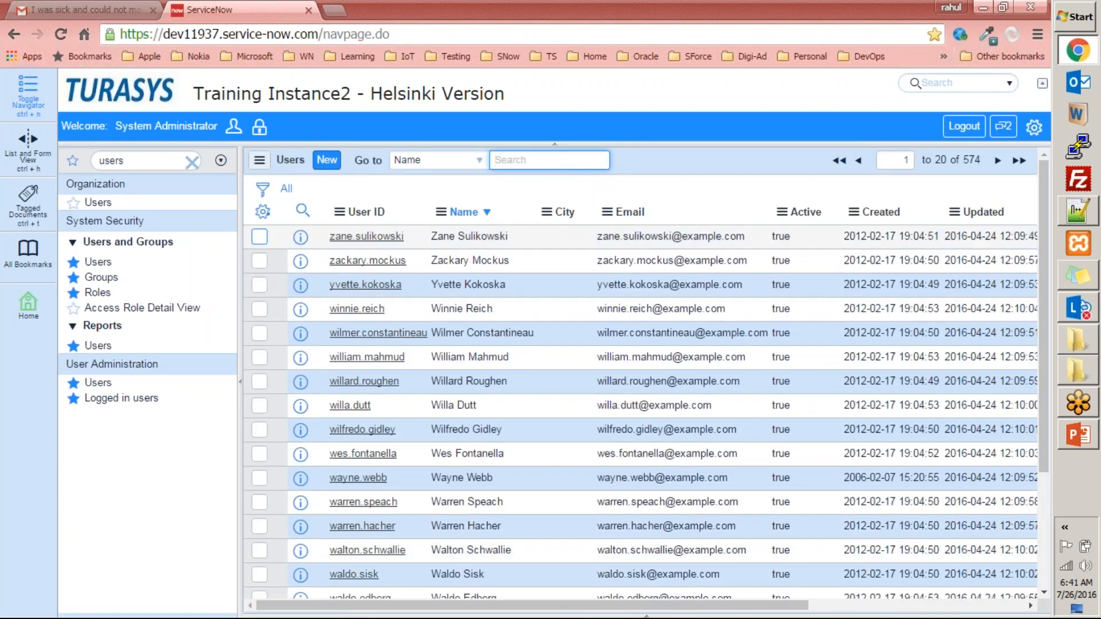
- Examine the actions available for selected rows at the end of the Users list without choosing one
scroll(430, 419, "down", 4)
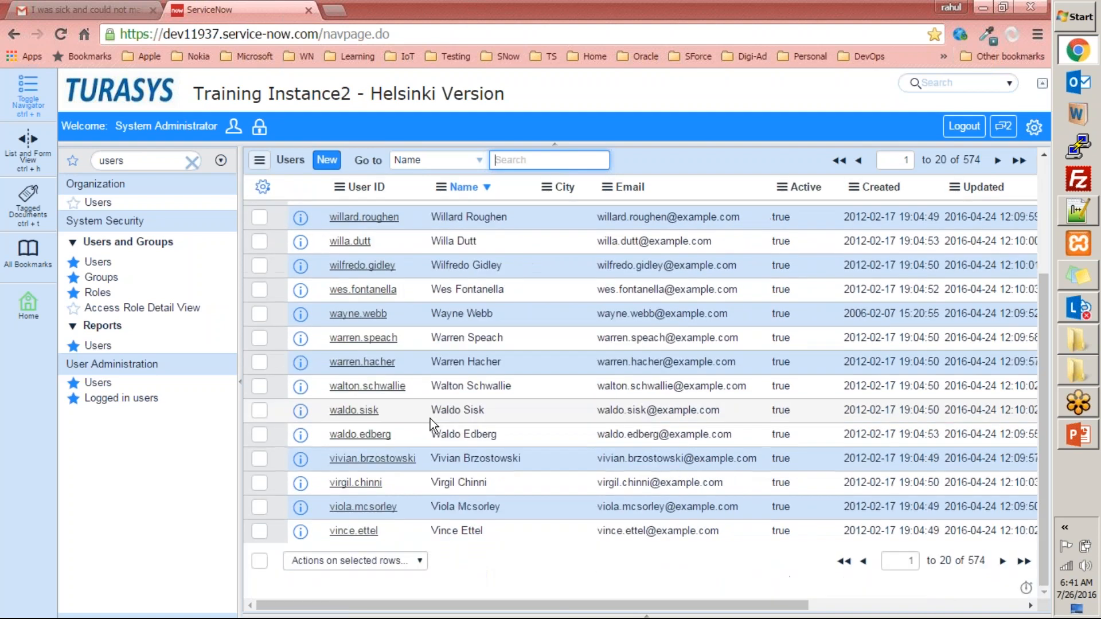
left_click(396, 561)
scroll(421, 456, "down", 2)
scroll(412, 438, "up", 2)
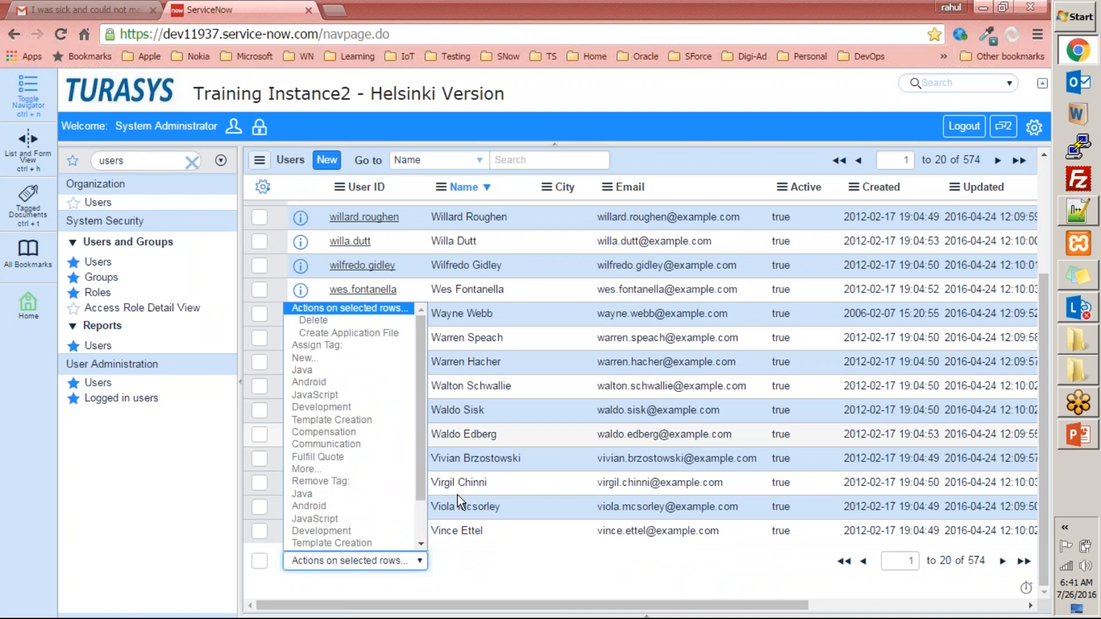
left_click(498, 567)
left_click(397, 569)
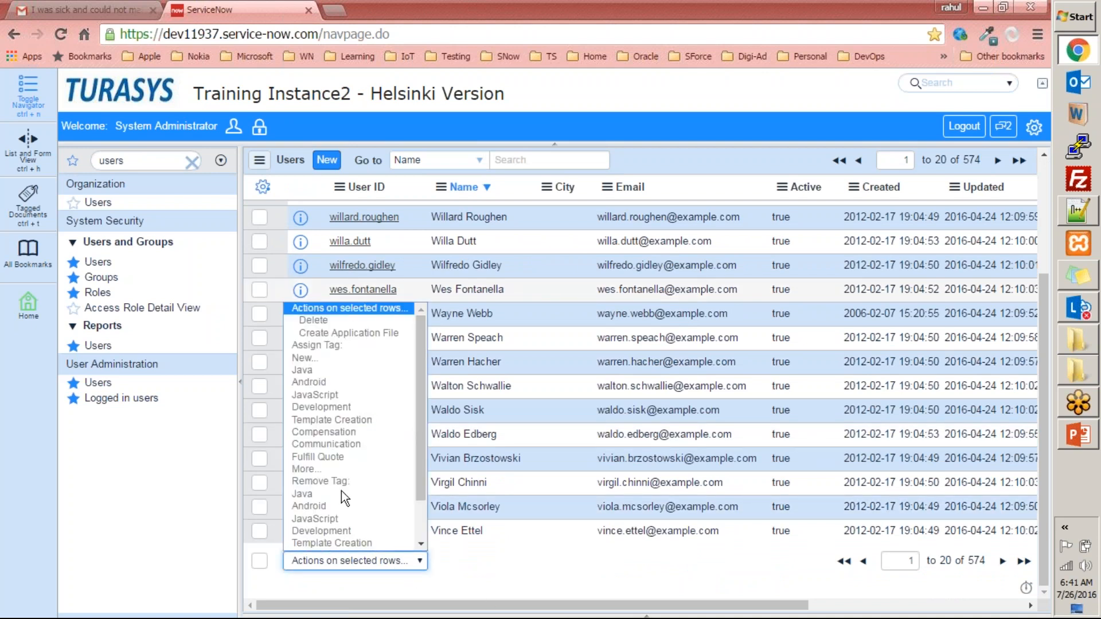
left_click(491, 565)
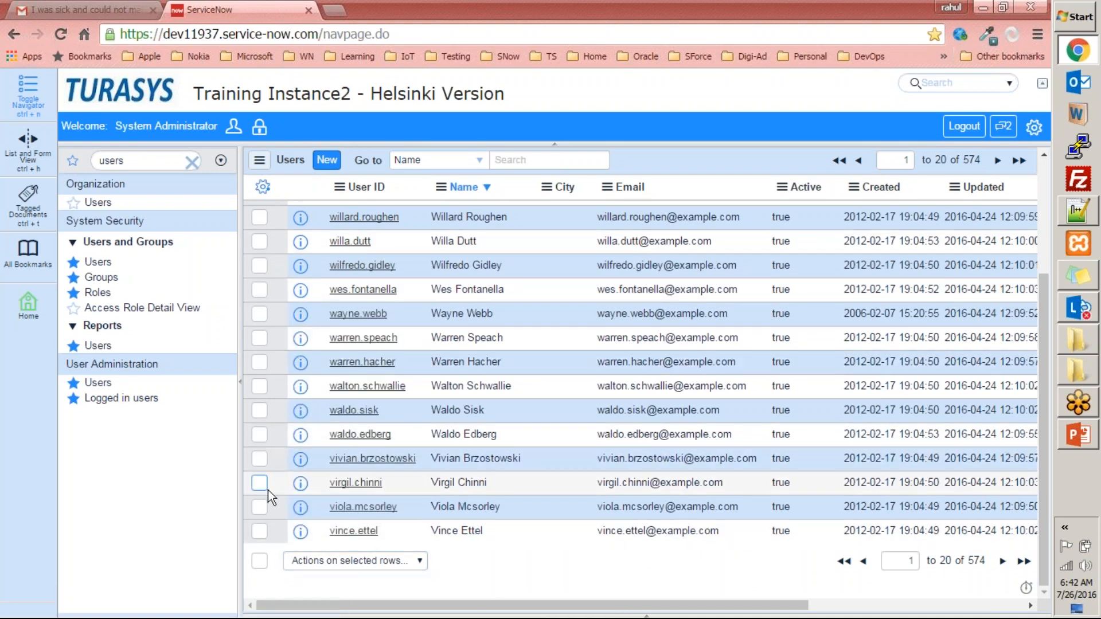
- Select the last user record on the page, request its deletion and cancel at the confirmation
left_click(260, 533)
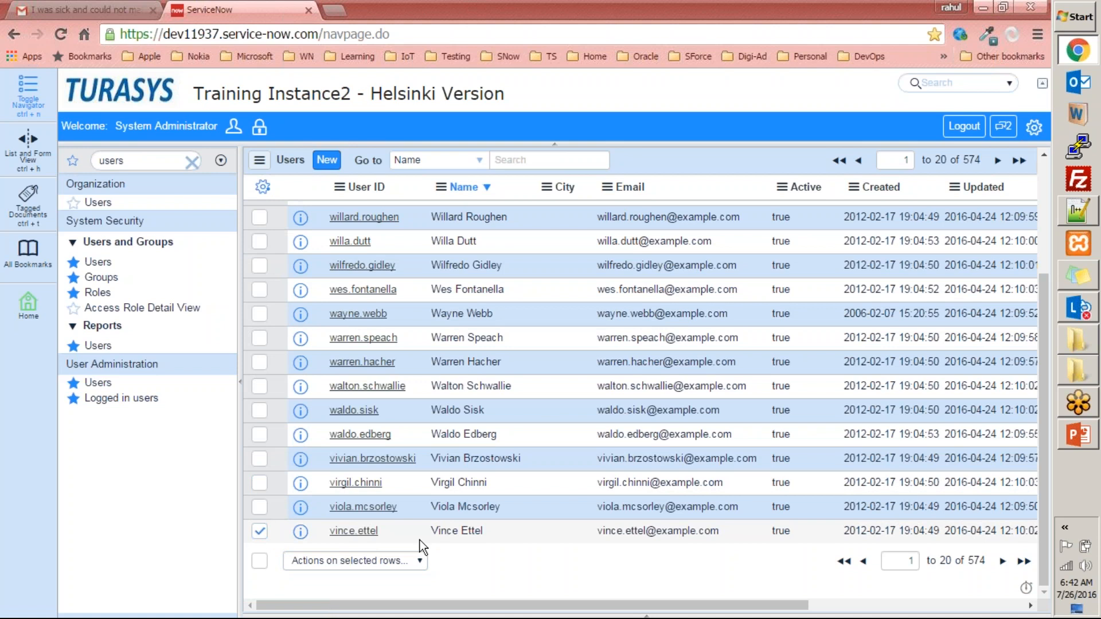
left_click(421, 560)
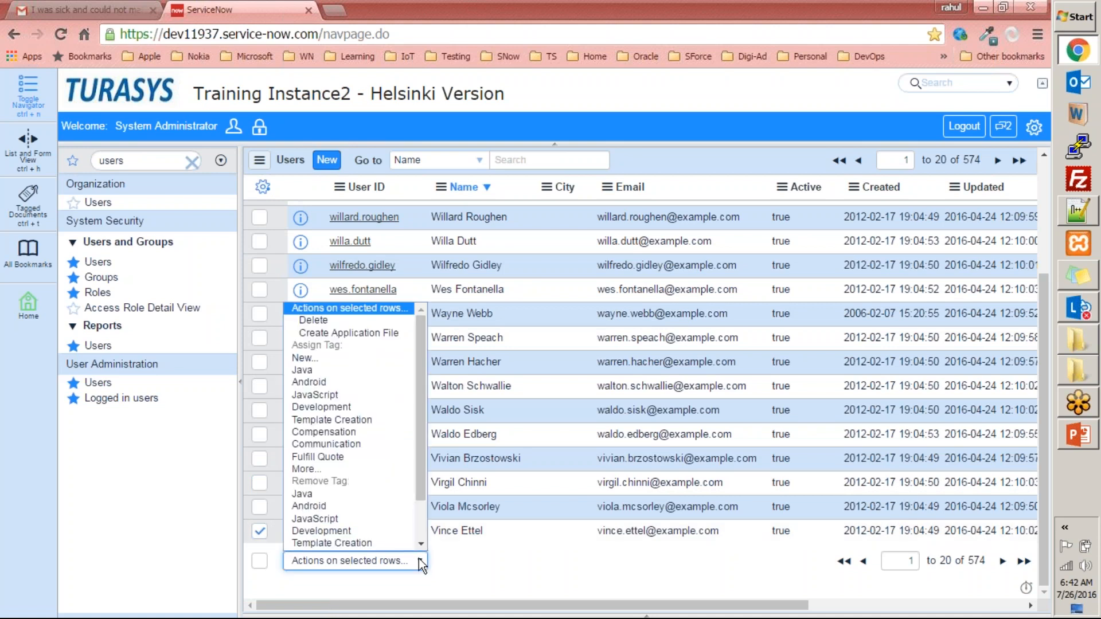
left_click(318, 325)
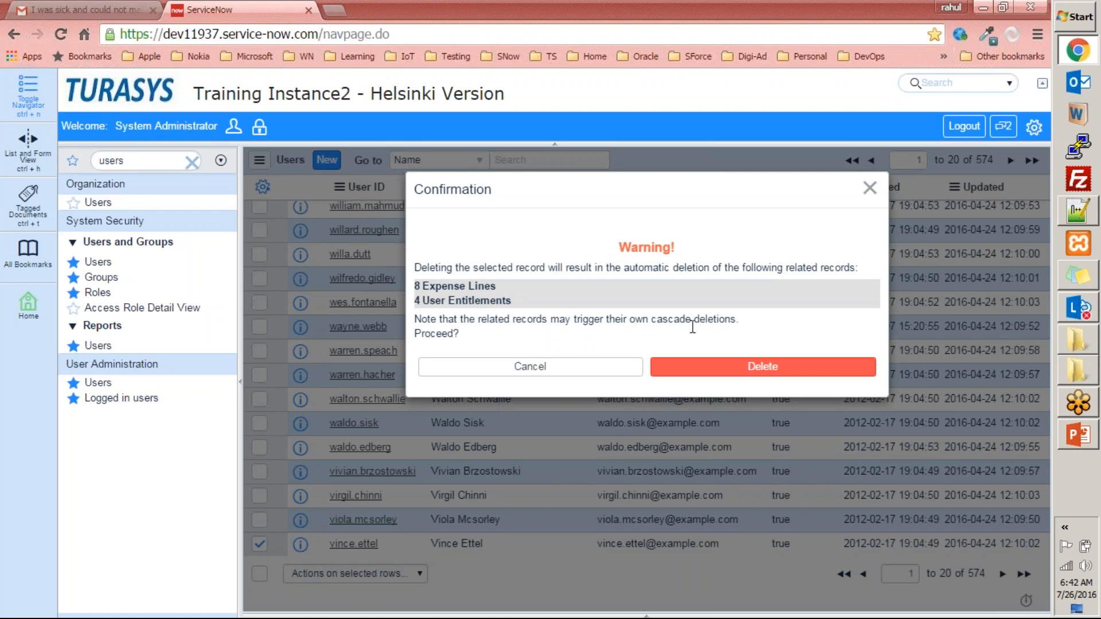
left_click(566, 373)
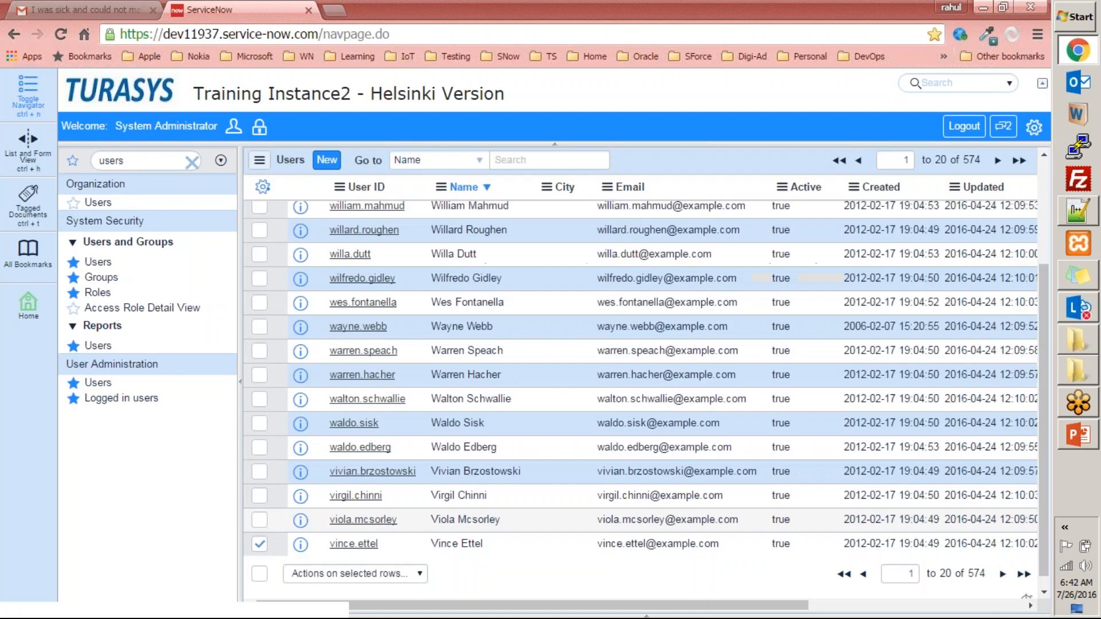
- Assign a new tag named "Special User" to the selected user record and save it
left_click(365, 568)
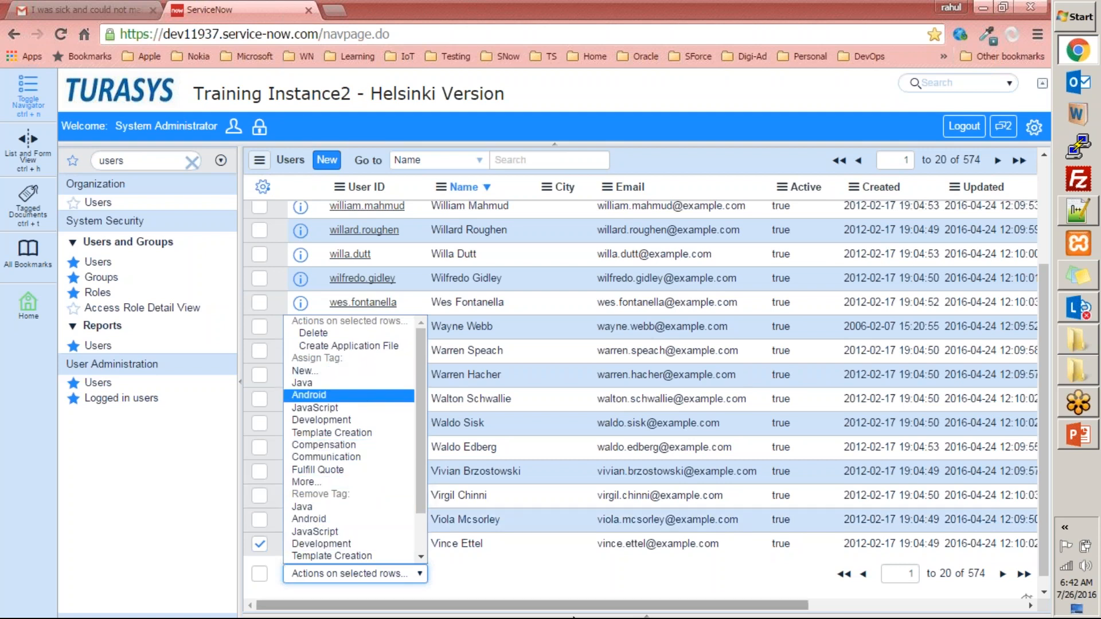
left_click(471, 571)
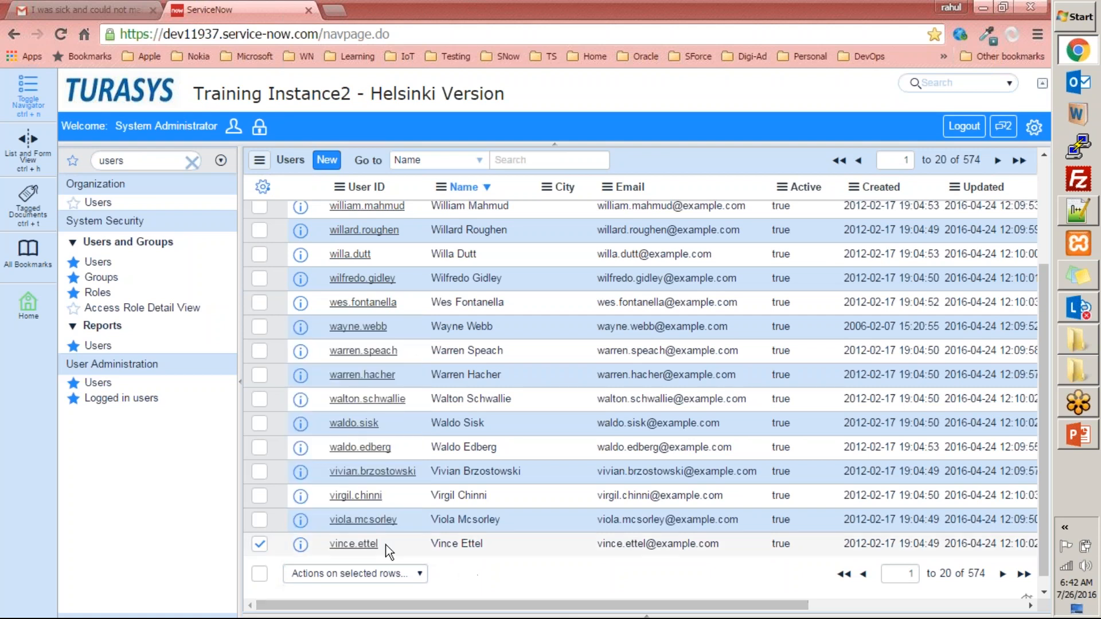
left_click(360, 569)
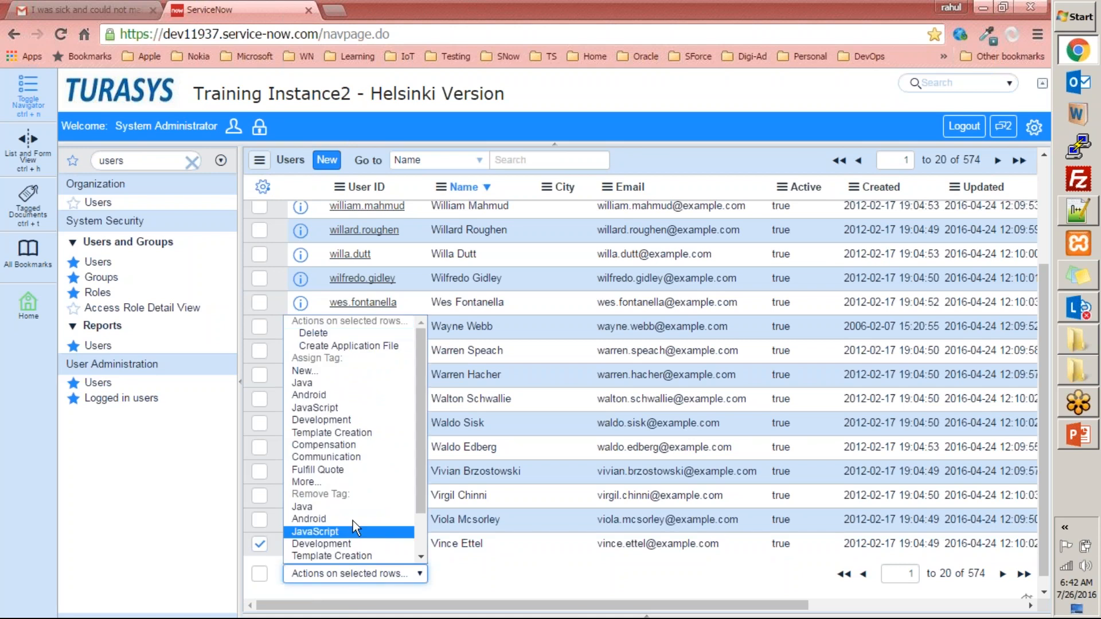
left_click(322, 373)
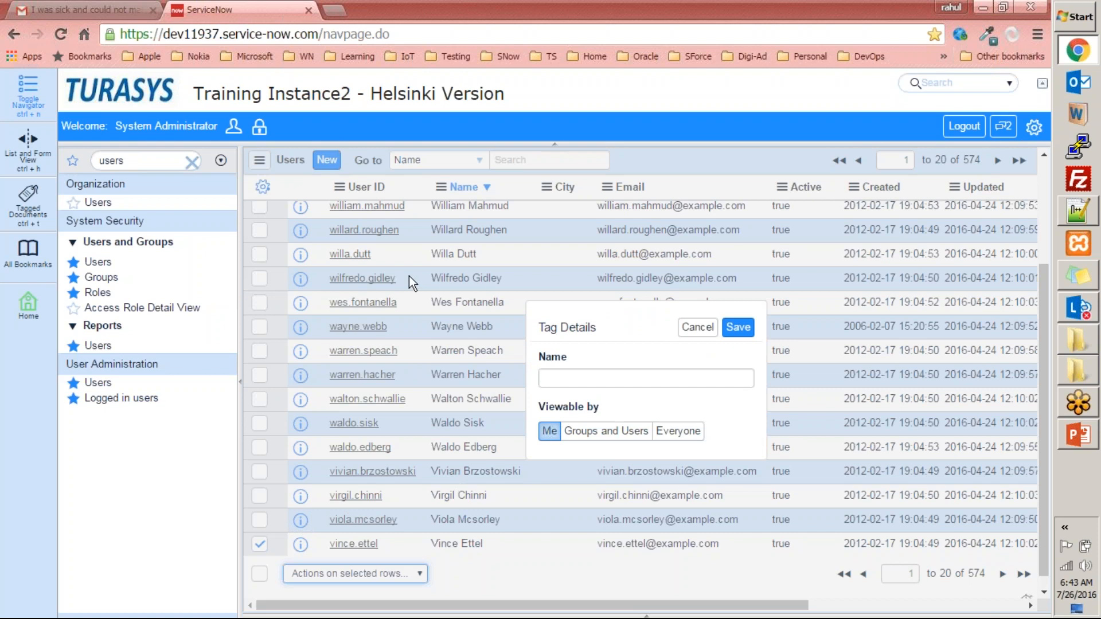
left_click_drag(604, 333, 532, 326)
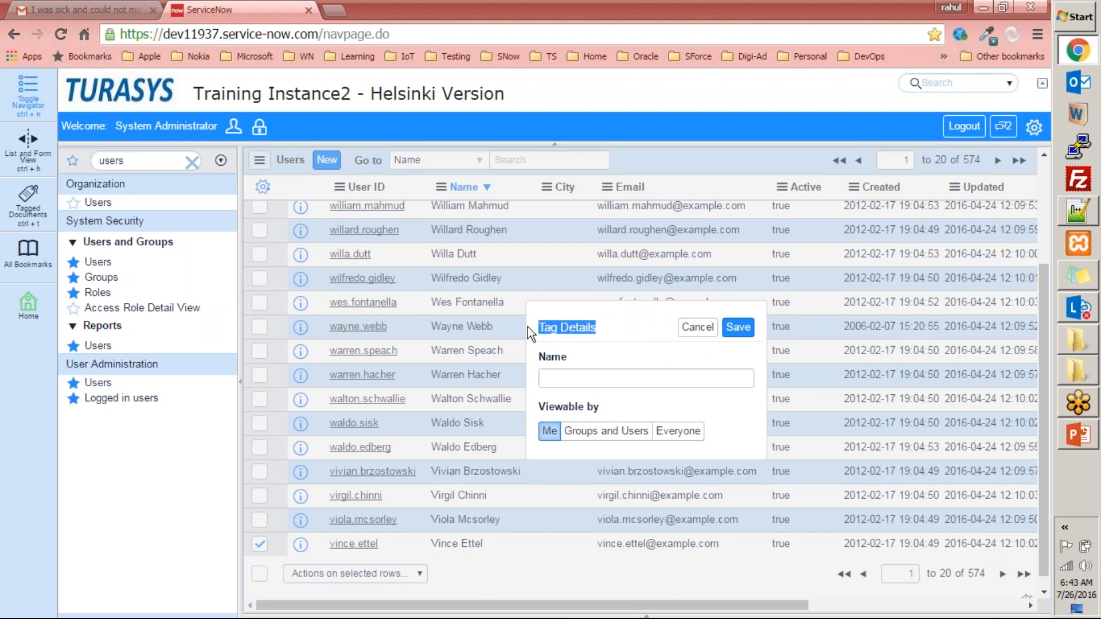
left_click(574, 378)
type("Sp")
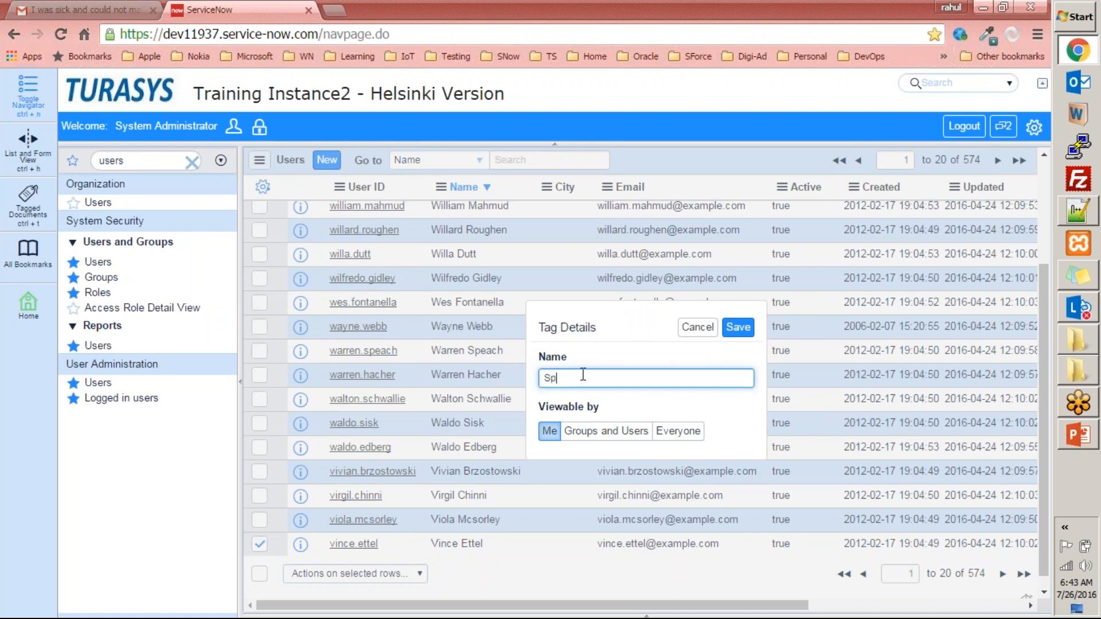
type("ecial User")
left_click(739, 327)
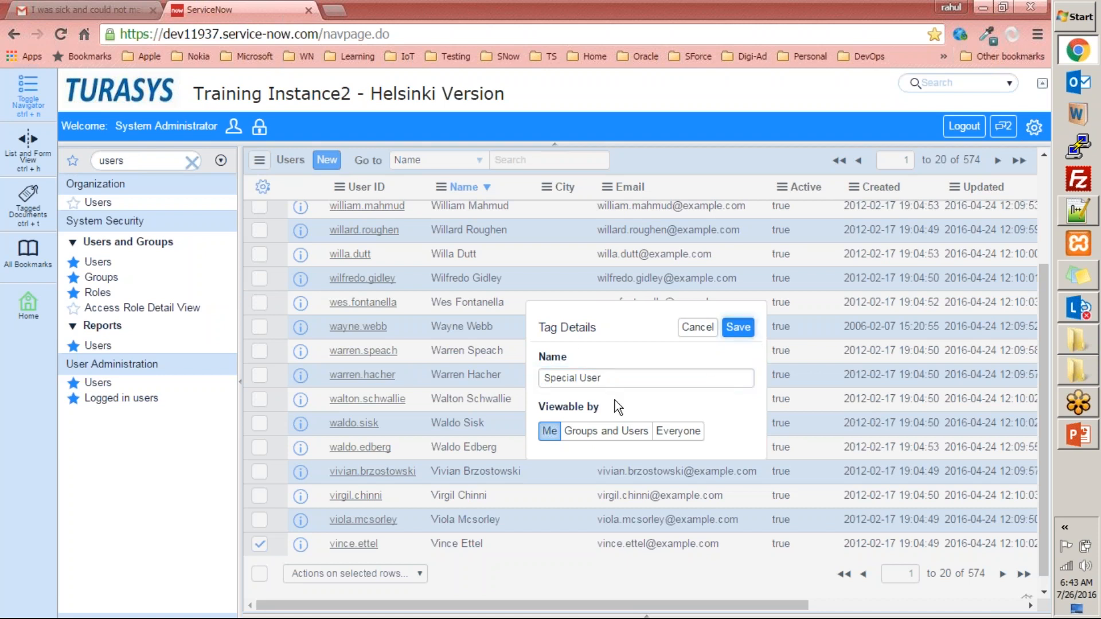
left_click(740, 335)
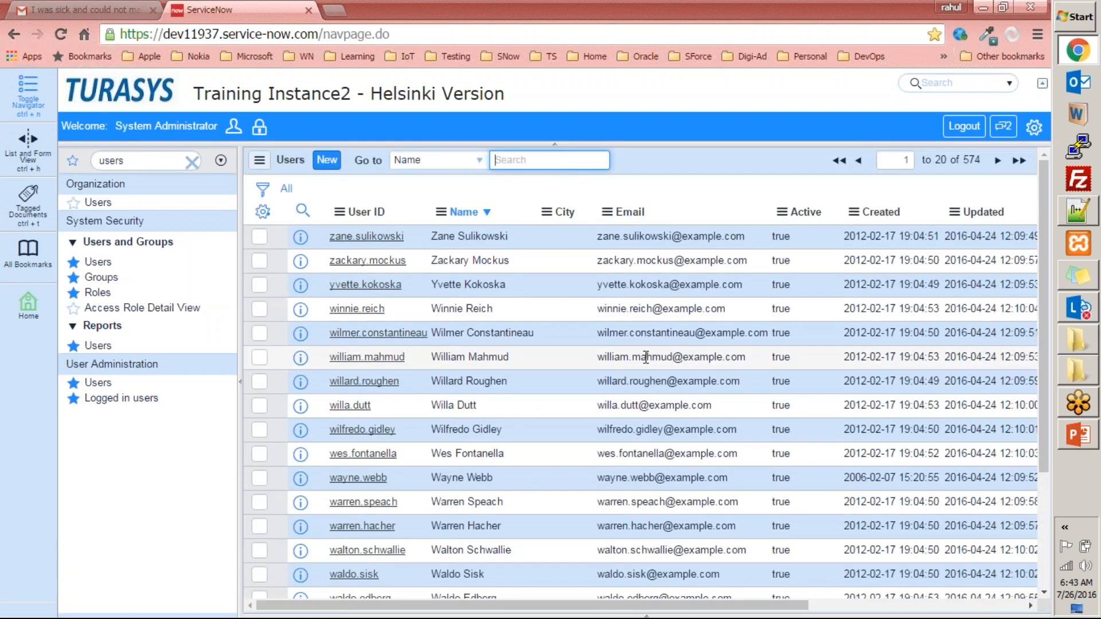
- Add the Tags column to the Users list between Email and Active, and check the last user's tag on the page
scroll(646, 357, "down", 3)
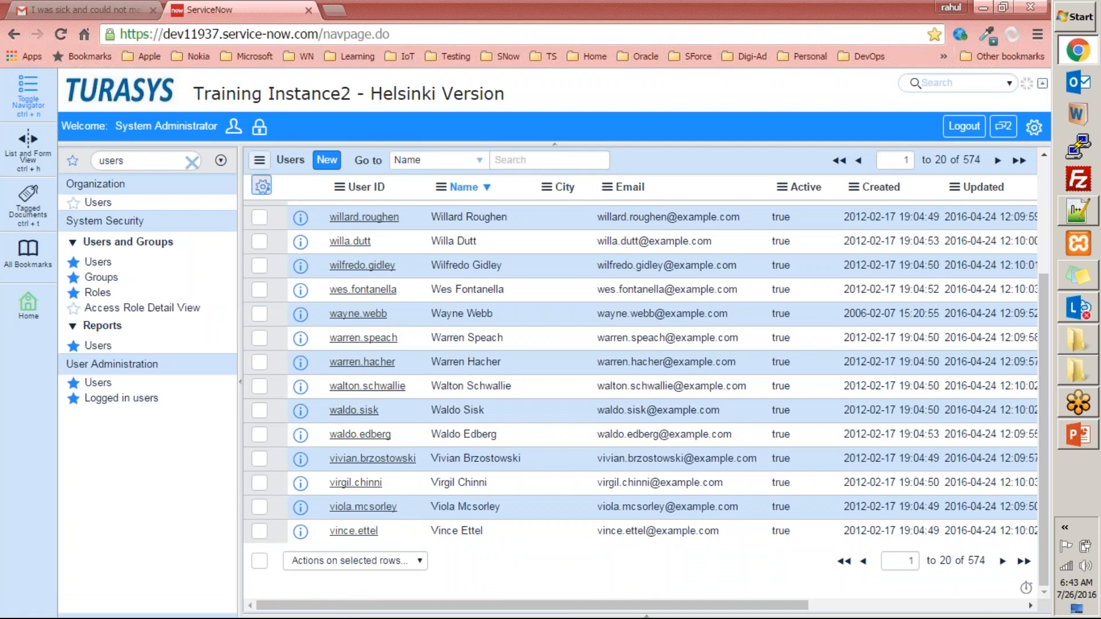
left_click(262, 187)
left_click(470, 288)
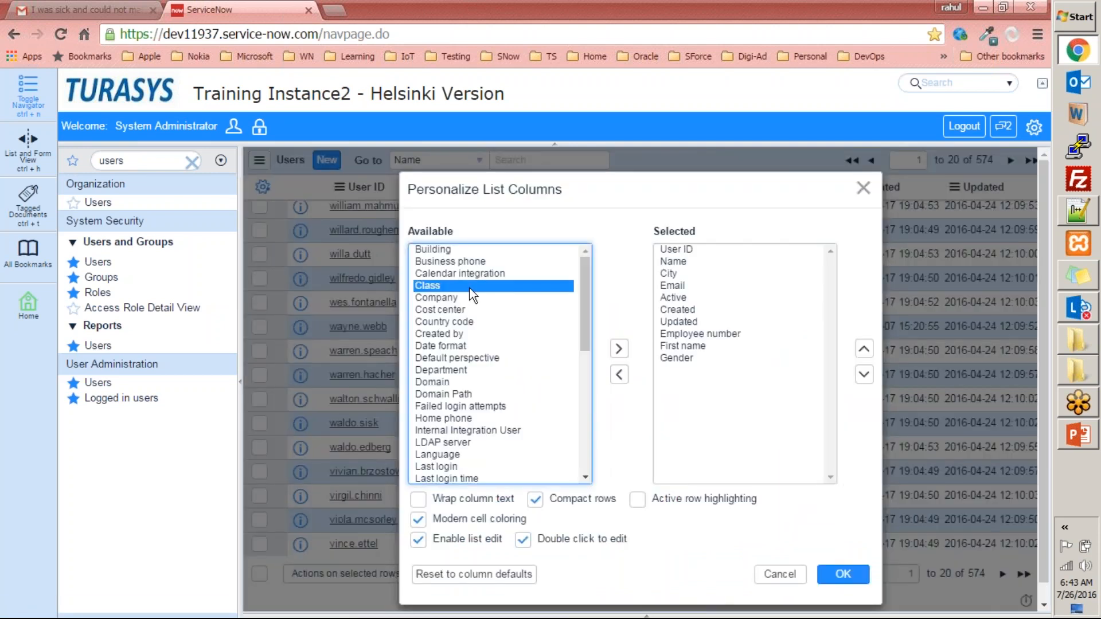
key("t")
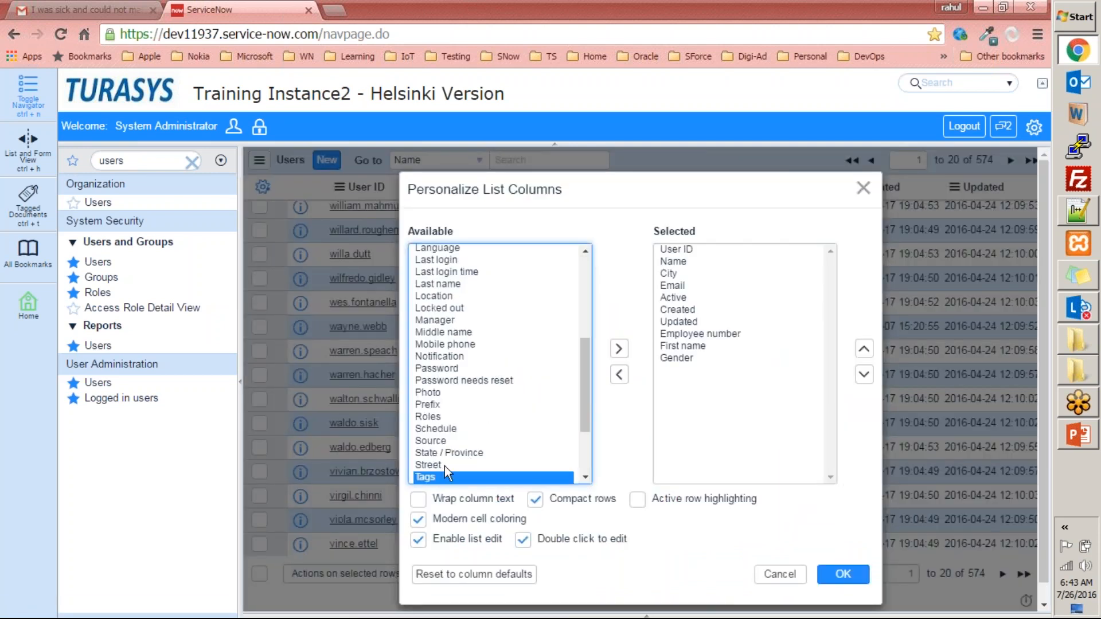
left_click(618, 349)
left_click(864, 349)
left_click(863, 348)
left_click(863, 348)
left_click(863, 348)
left_click(864, 349)
left_click(863, 349)
left_click(863, 349)
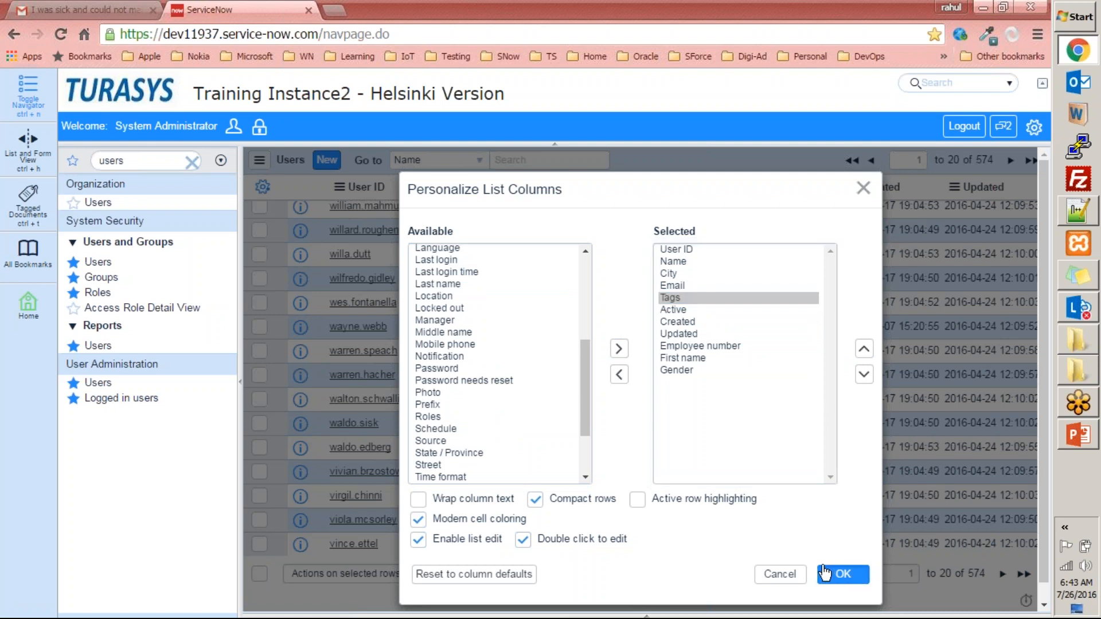
left_click(840, 574)
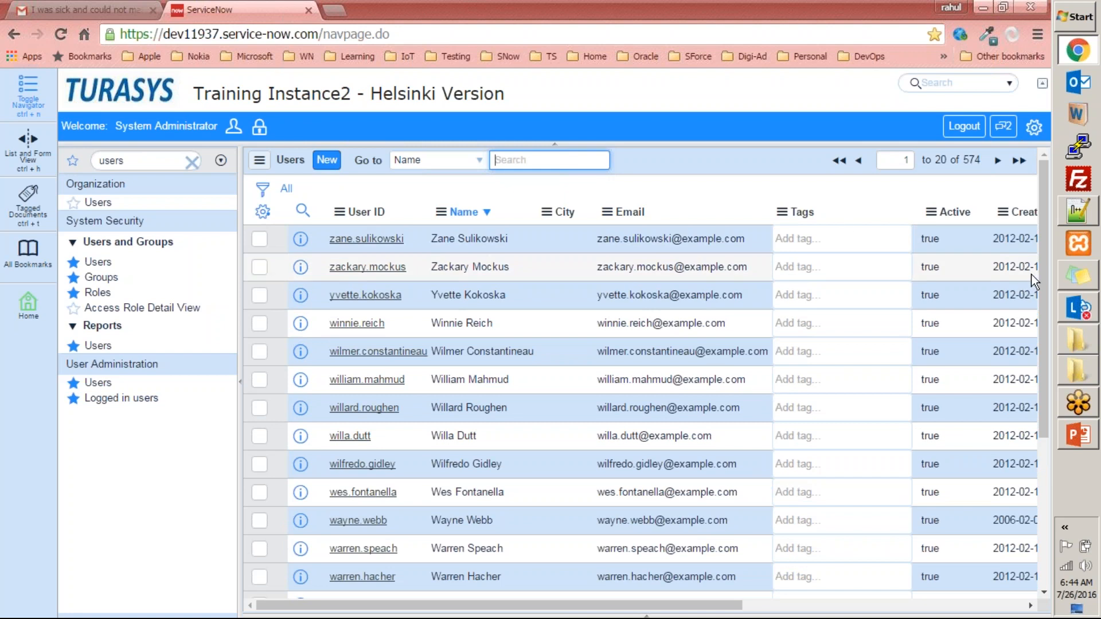
left_click_drag(1039, 267, 1041, 459)
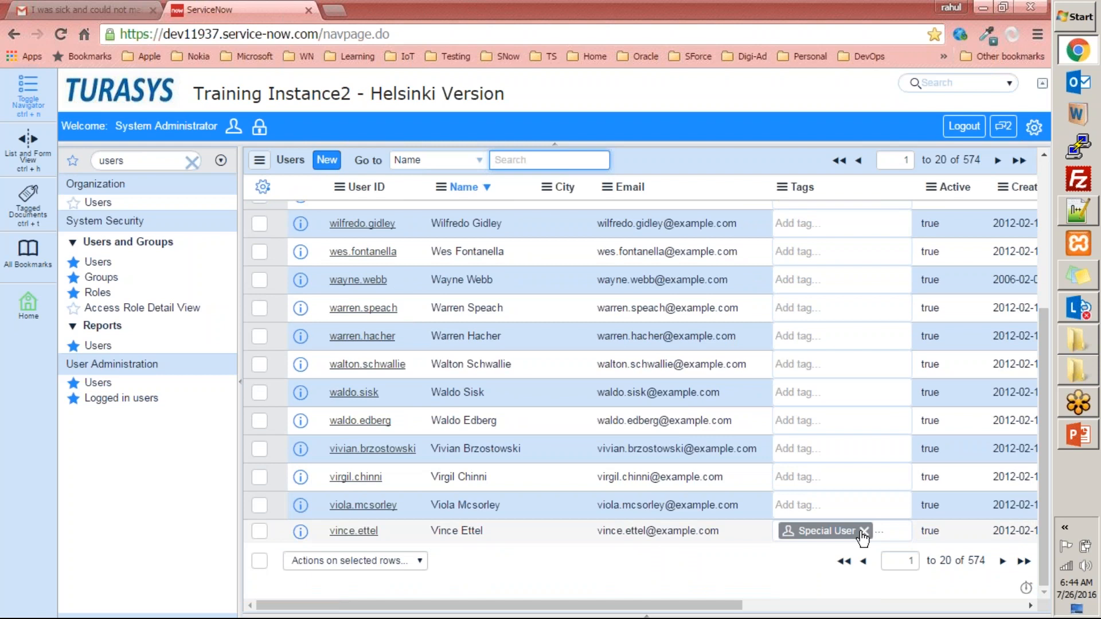
left_click(816, 508)
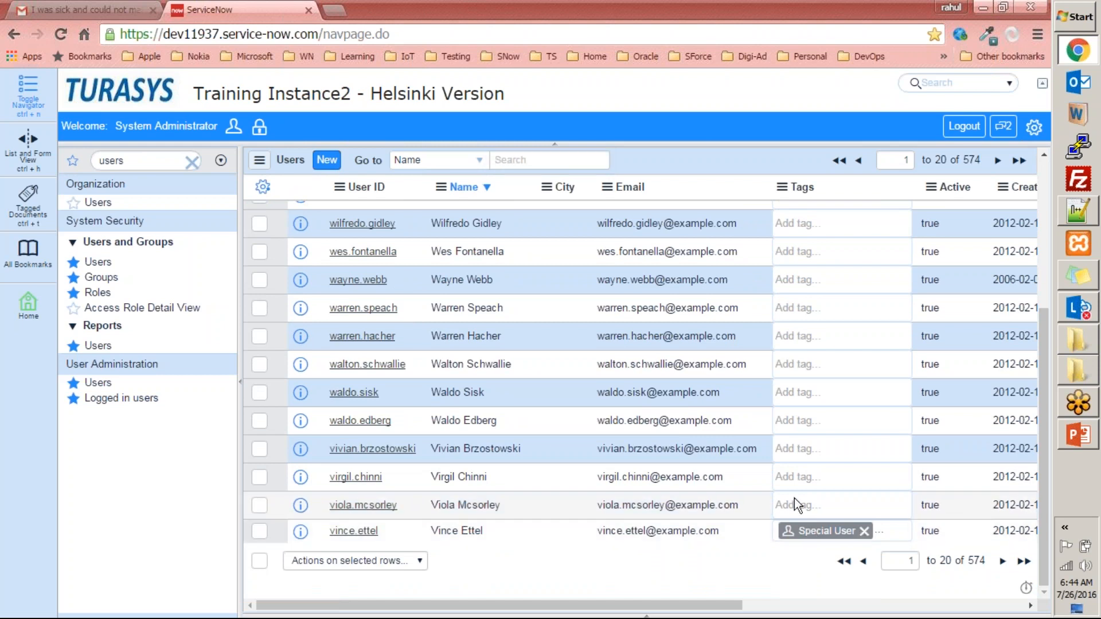
- Tag the second-to-last user on the page as Special User, and try to give the third-to-last user the same tag
type("spe")
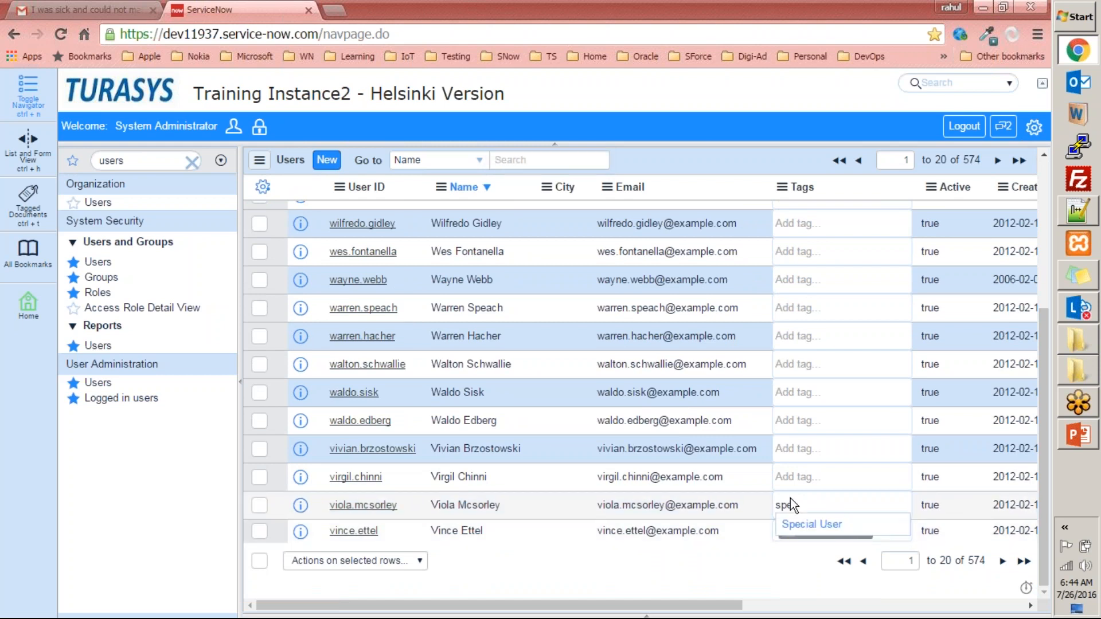
left_click(803, 524)
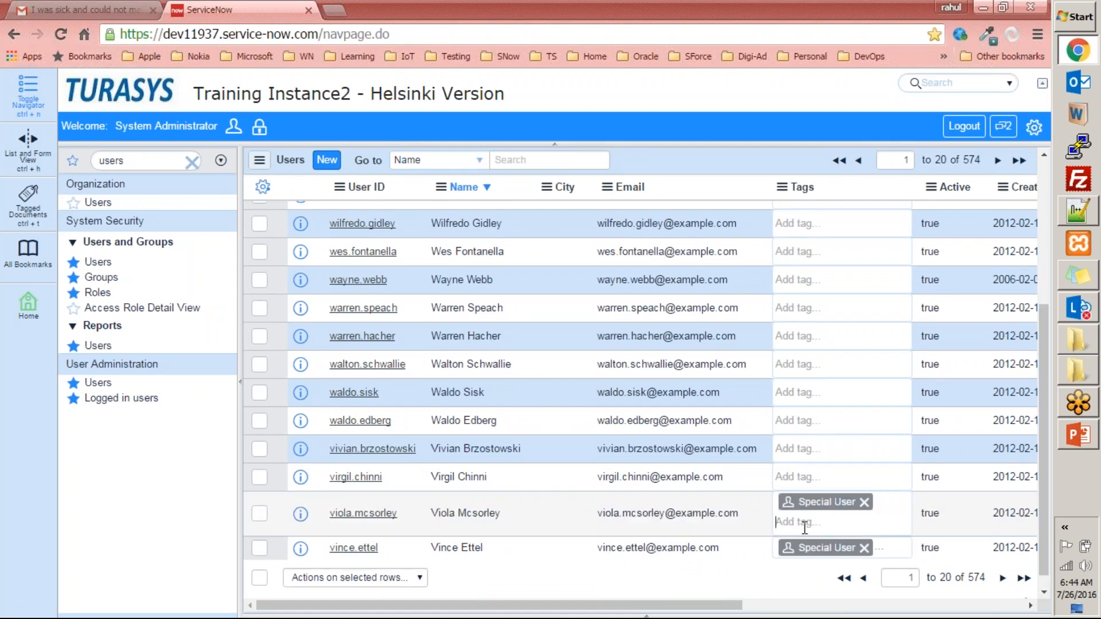
left_click(800, 472)
type("spe")
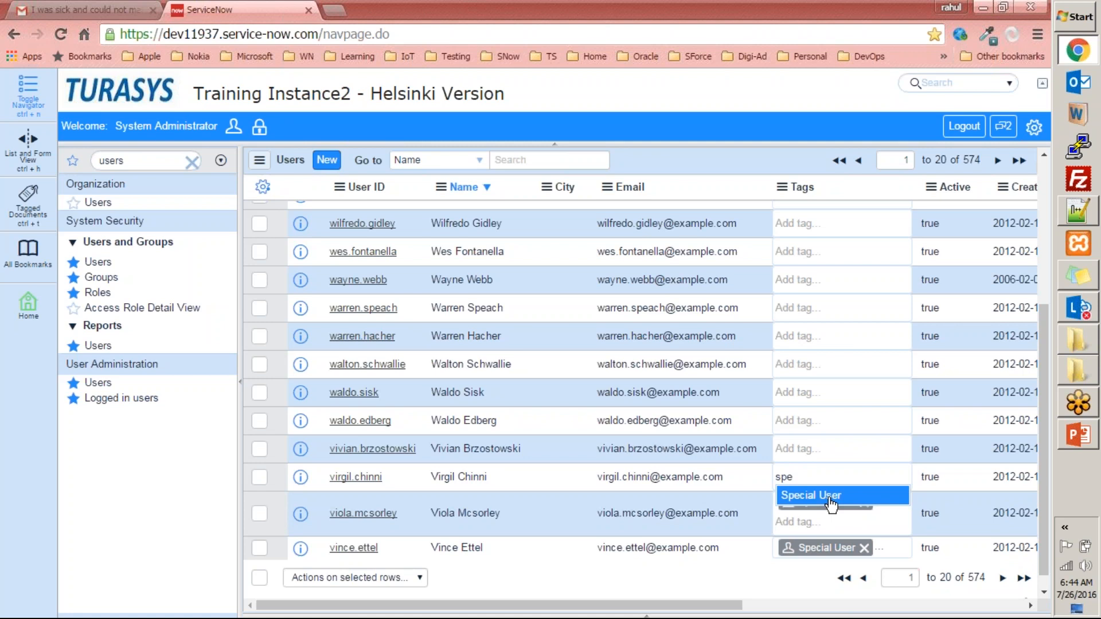
left_click(829, 497)
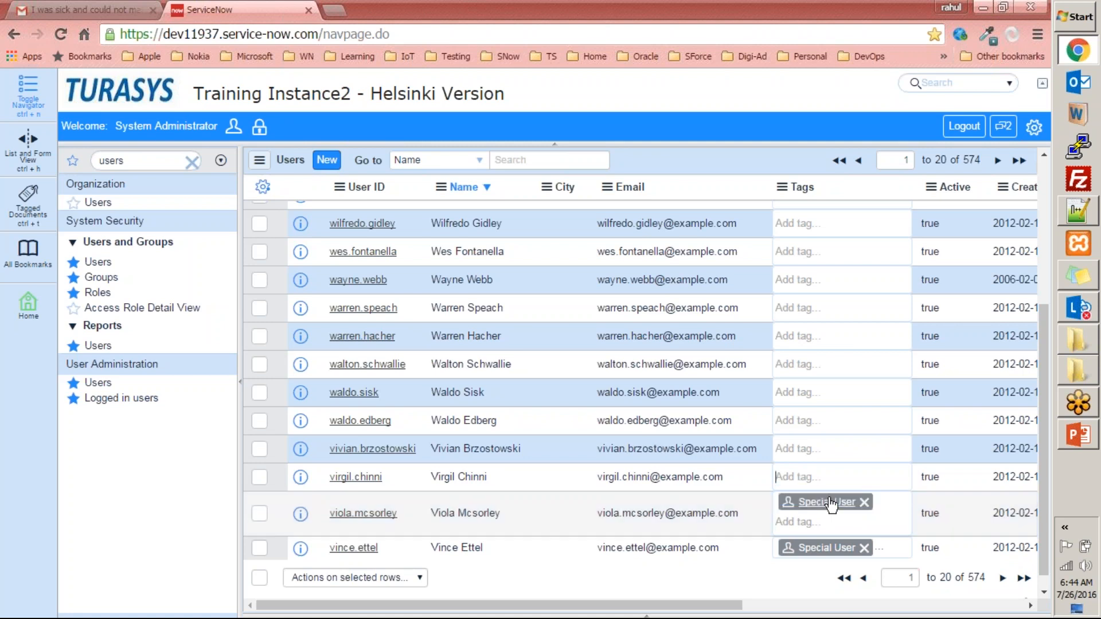
- Open the condition builder of the Users list and view the fields available for filtering
scroll(455, 295, "up", 5)
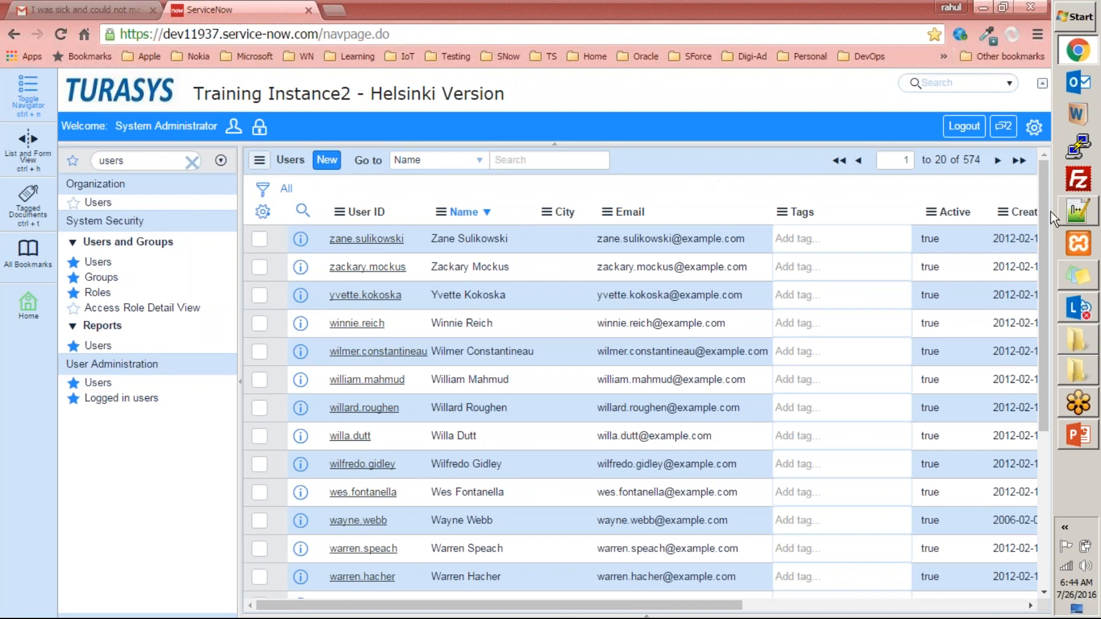
scroll(1043, 219, "down", 5)
scroll(1033, 284, "up", 5)
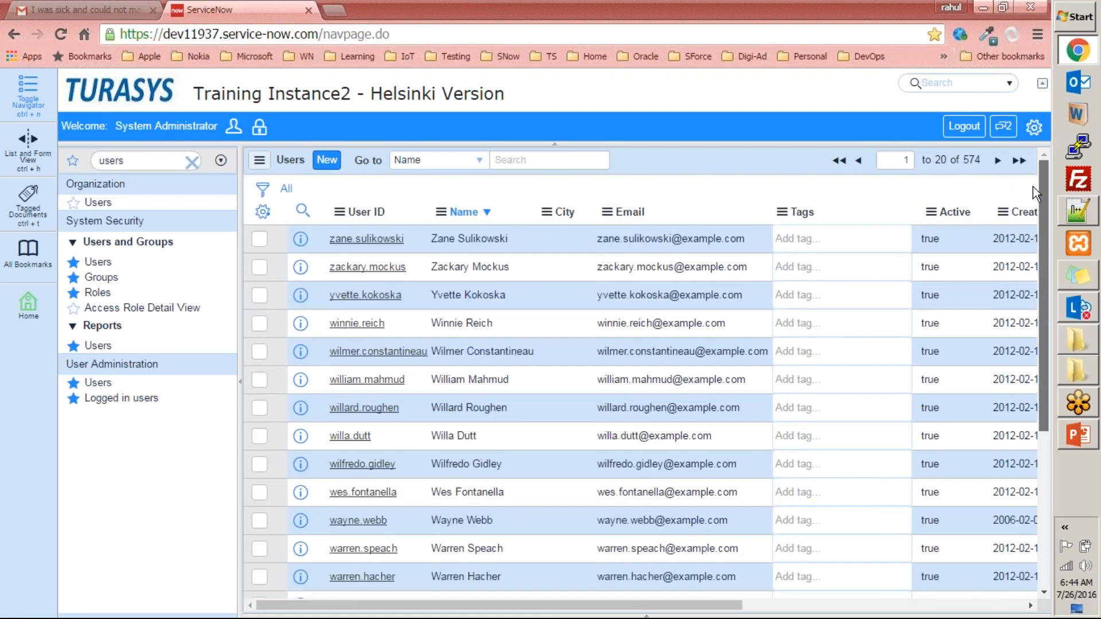
left_click(263, 189)
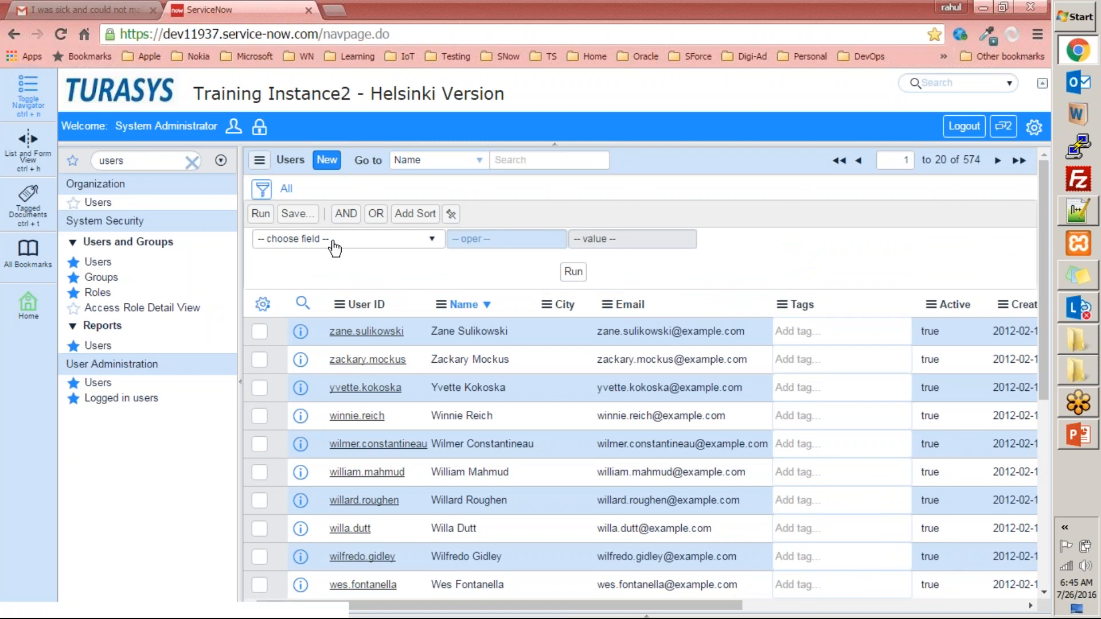
left_click(332, 240)
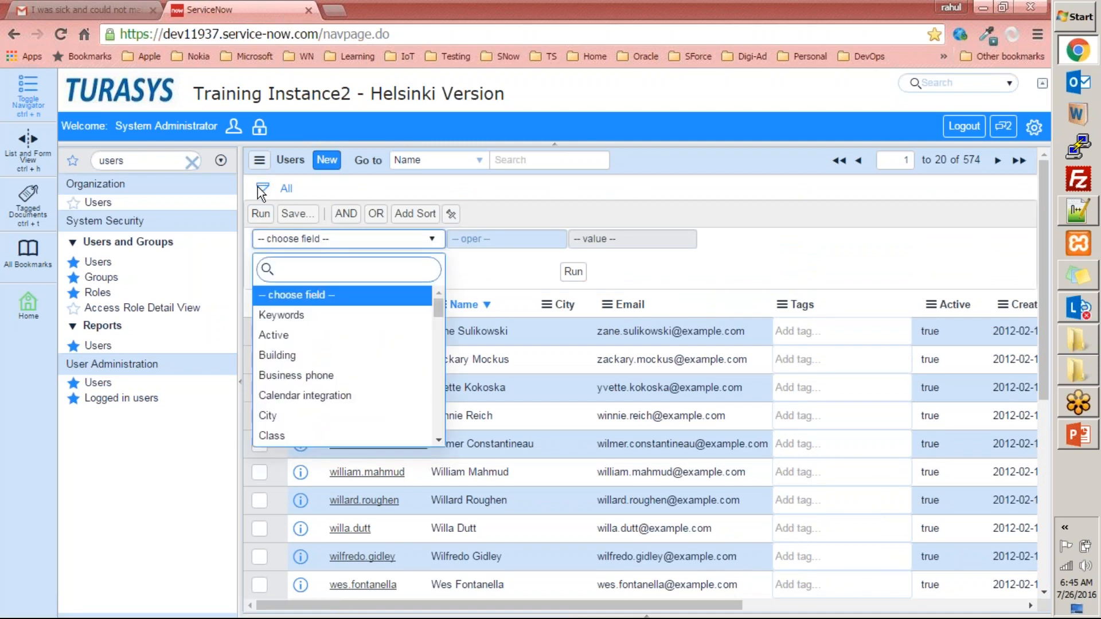
left_click(738, 205)
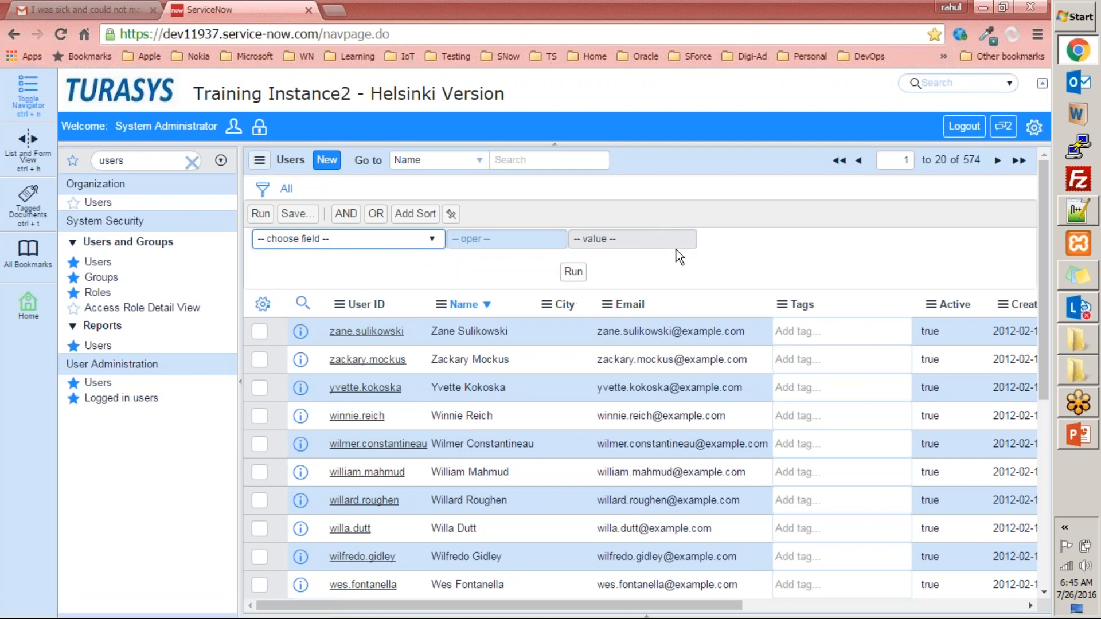
- Filter the Users list to records whose Tags field has Special User and run the filter
left_click(349, 239)
type("ta")
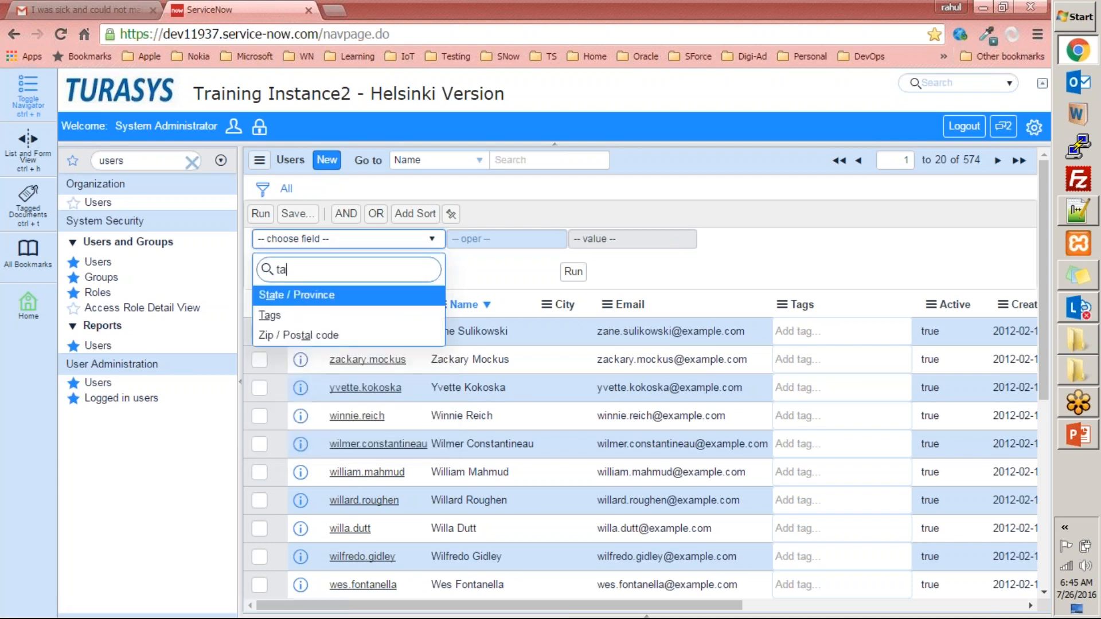
type("g")
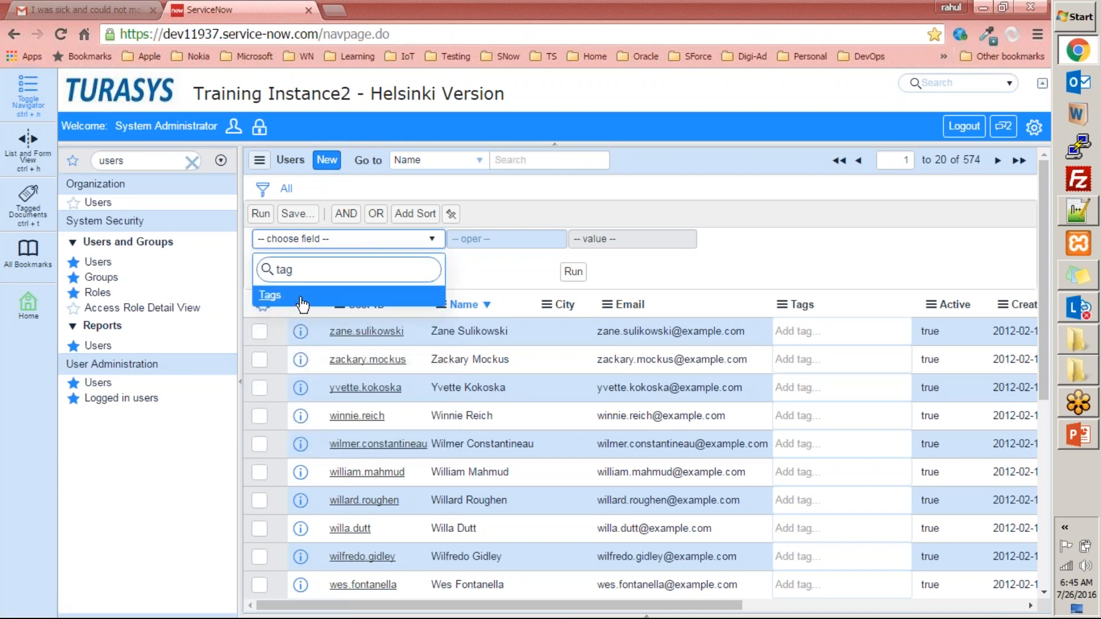
left_click(281, 293)
left_click(504, 242)
type("spe")
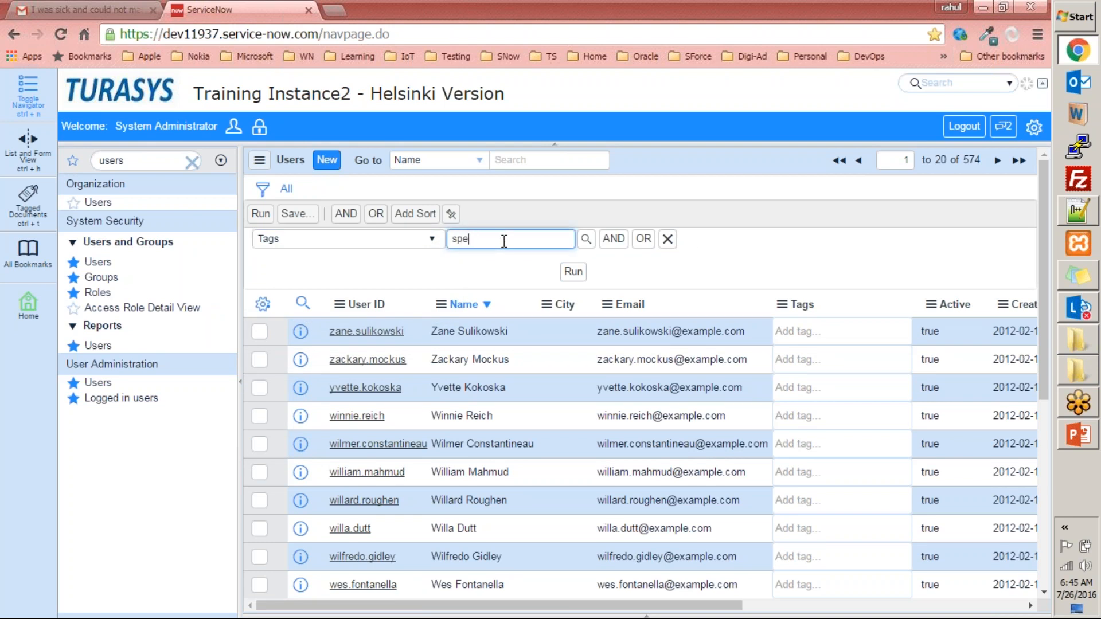
type("cial user")
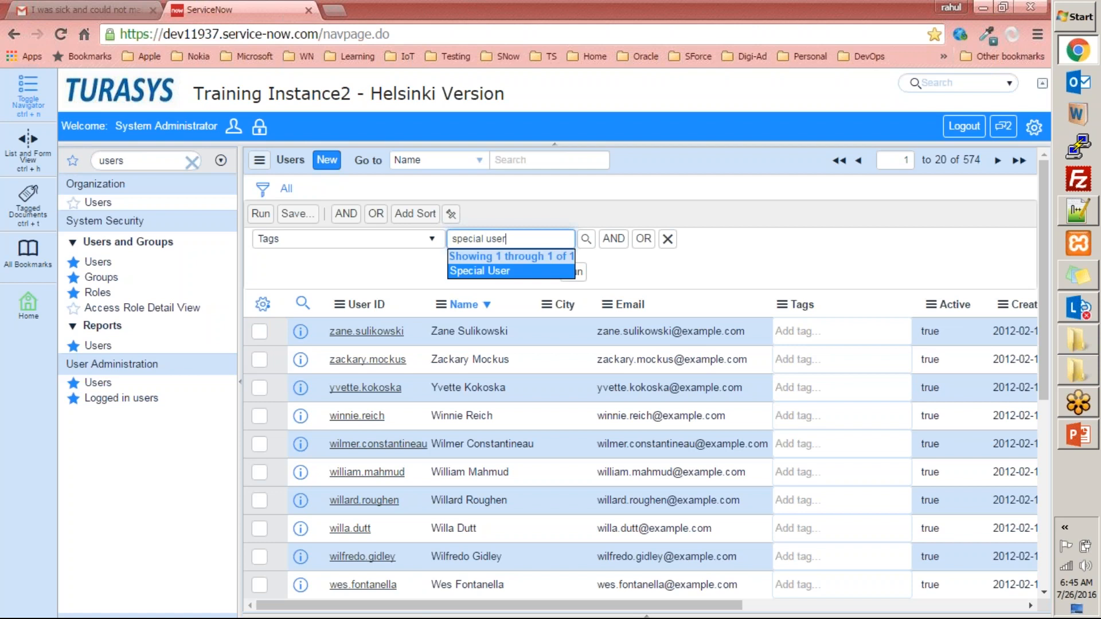
left_click(570, 270)
left_click(574, 273)
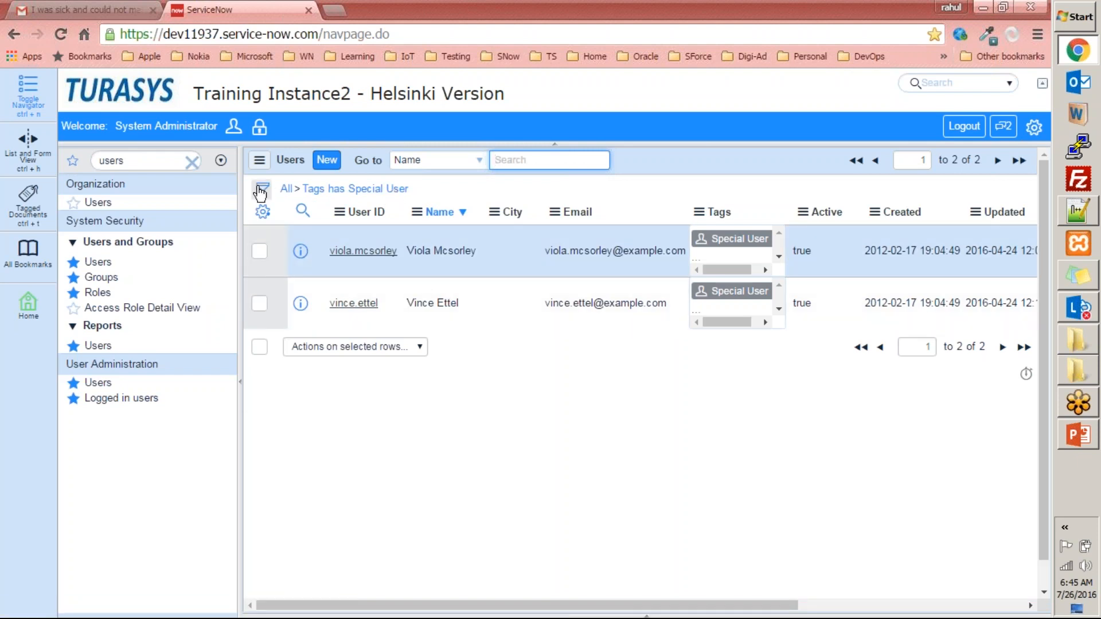
- Clear the filter to show all users, and build a new condition on Tags with the value Special User
left_click_drag(951, 160, 982, 161)
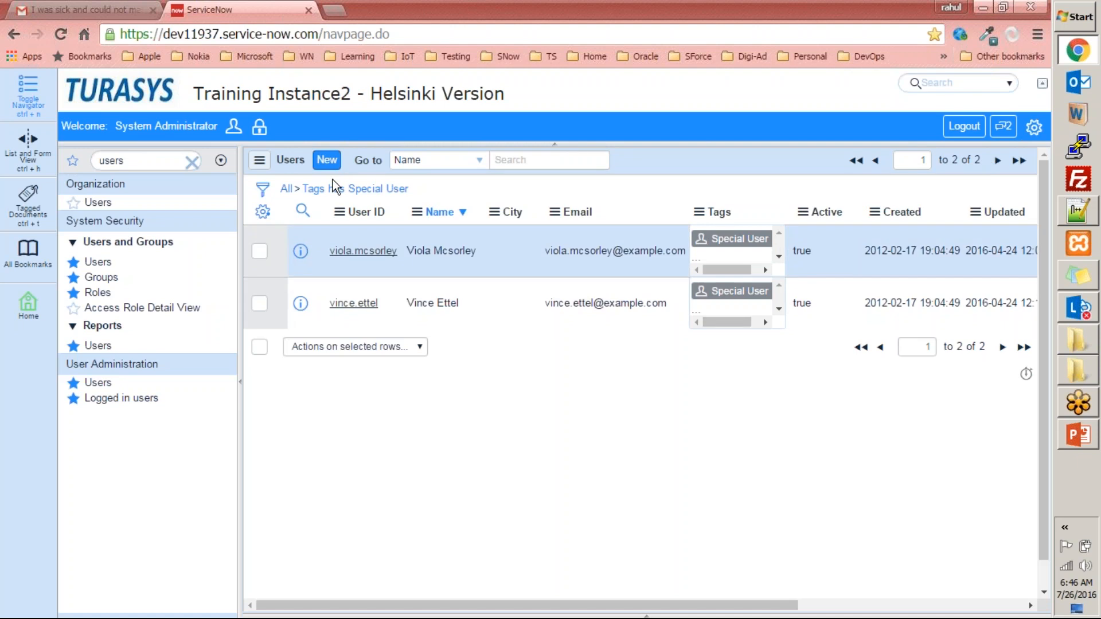
left_click(288, 192)
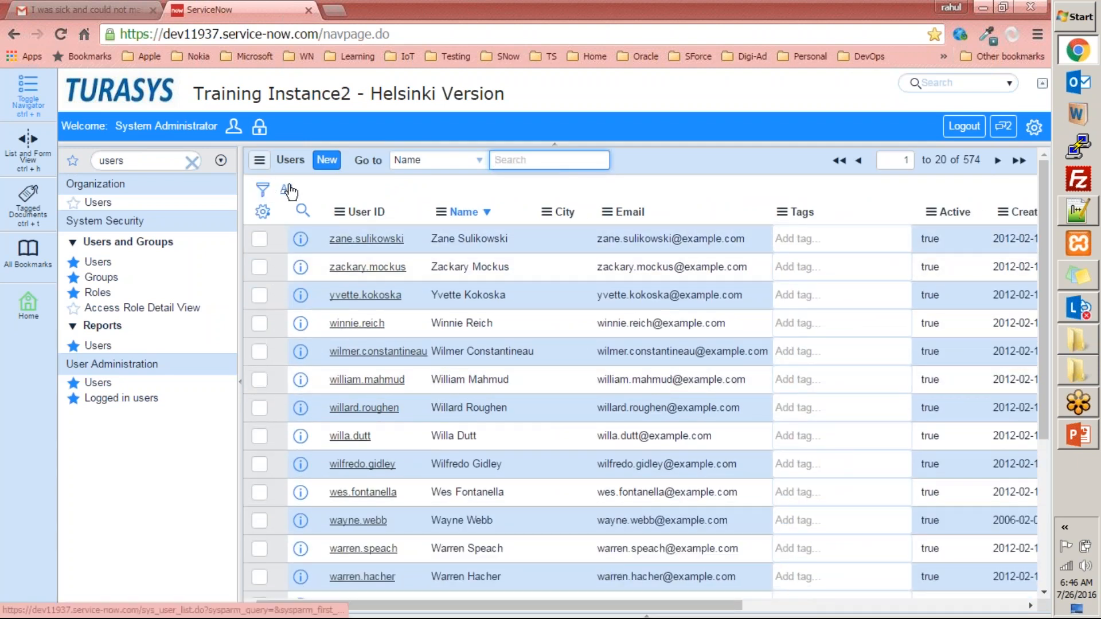
left_click(264, 192)
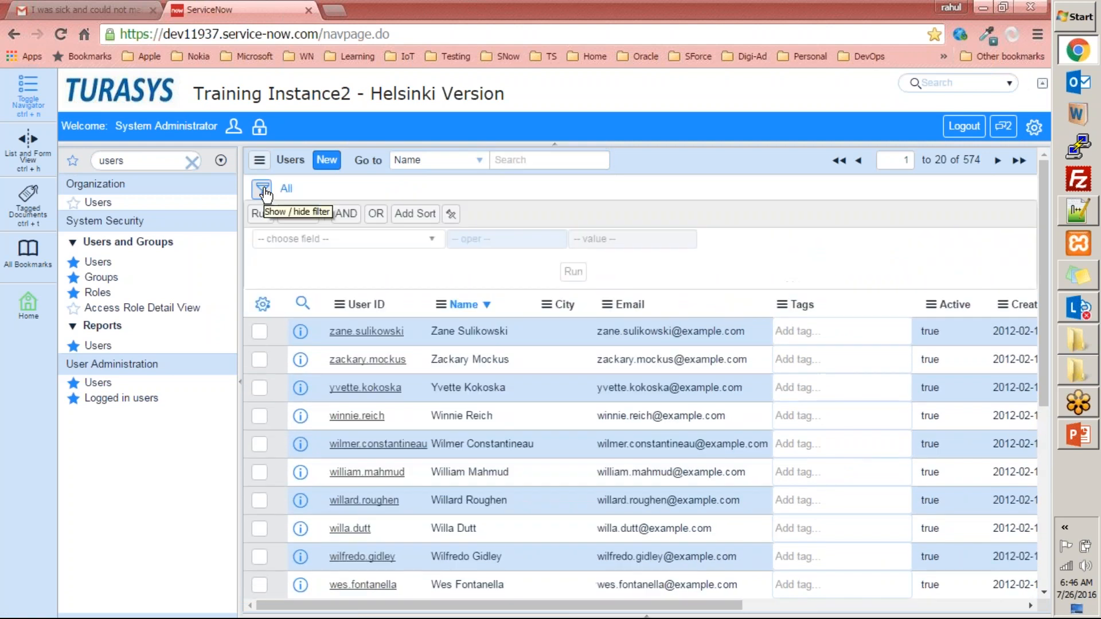
left_click(418, 241)
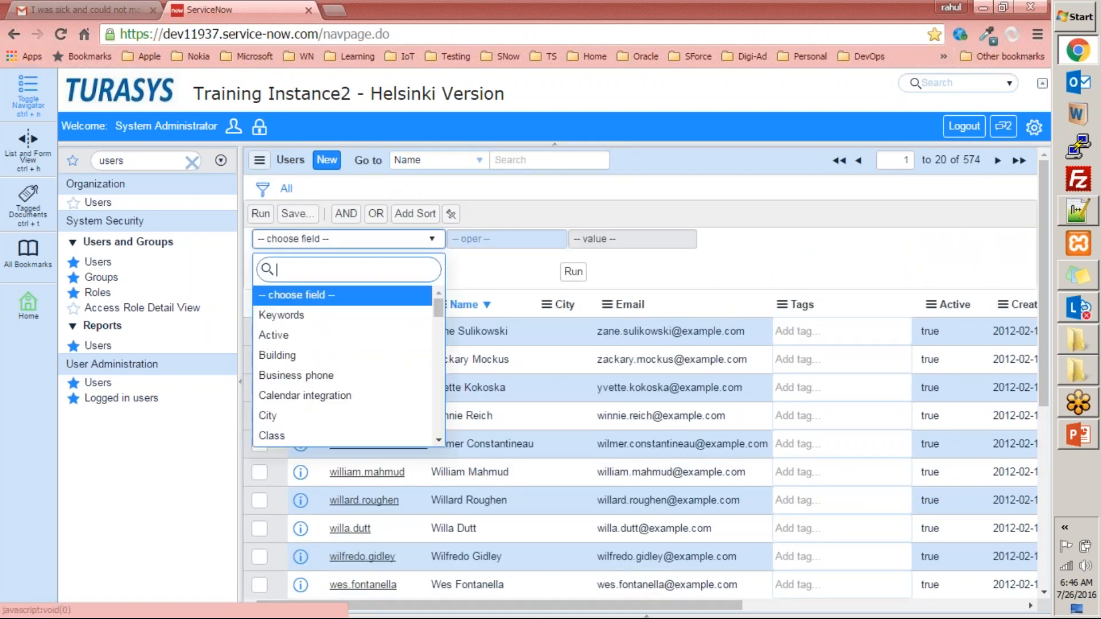
type("tag")
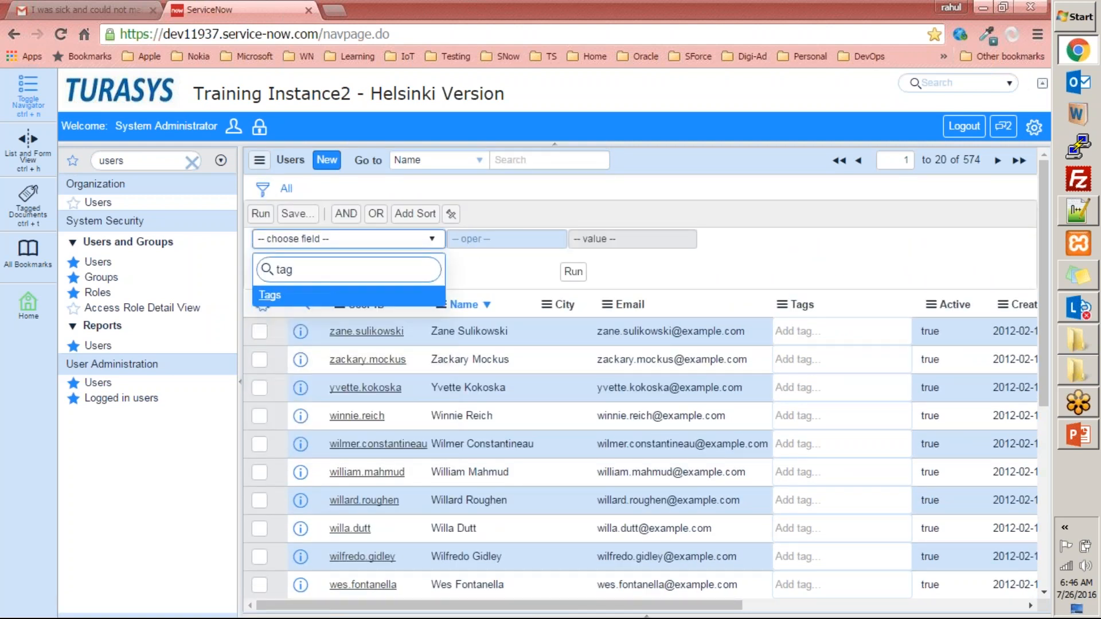
left_click(309, 296)
left_click(487, 239)
type("special")
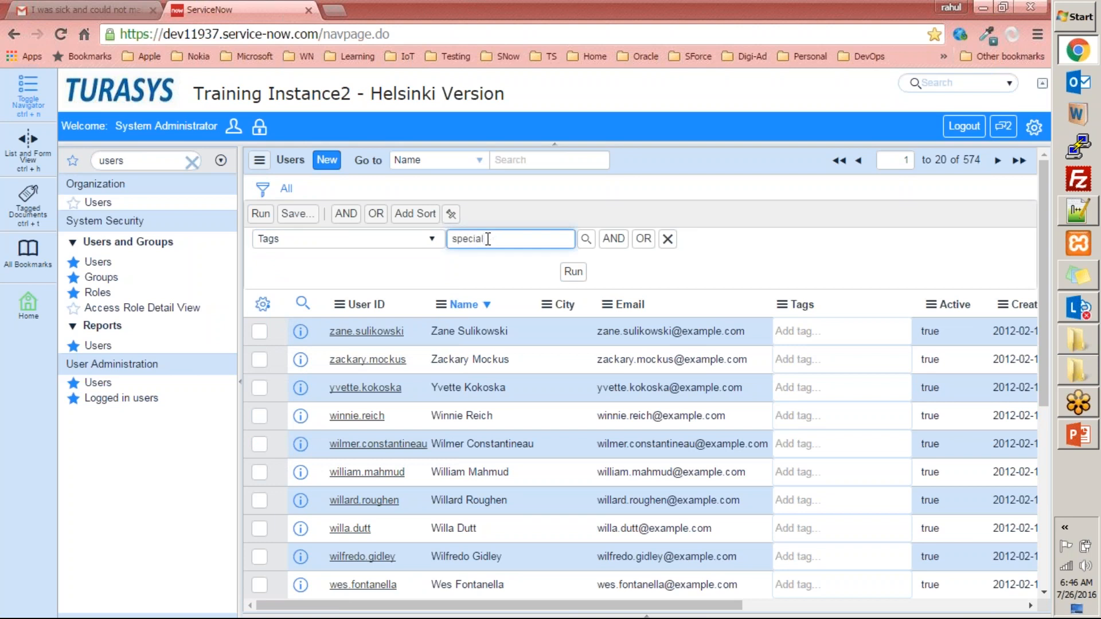
left_click(494, 270)
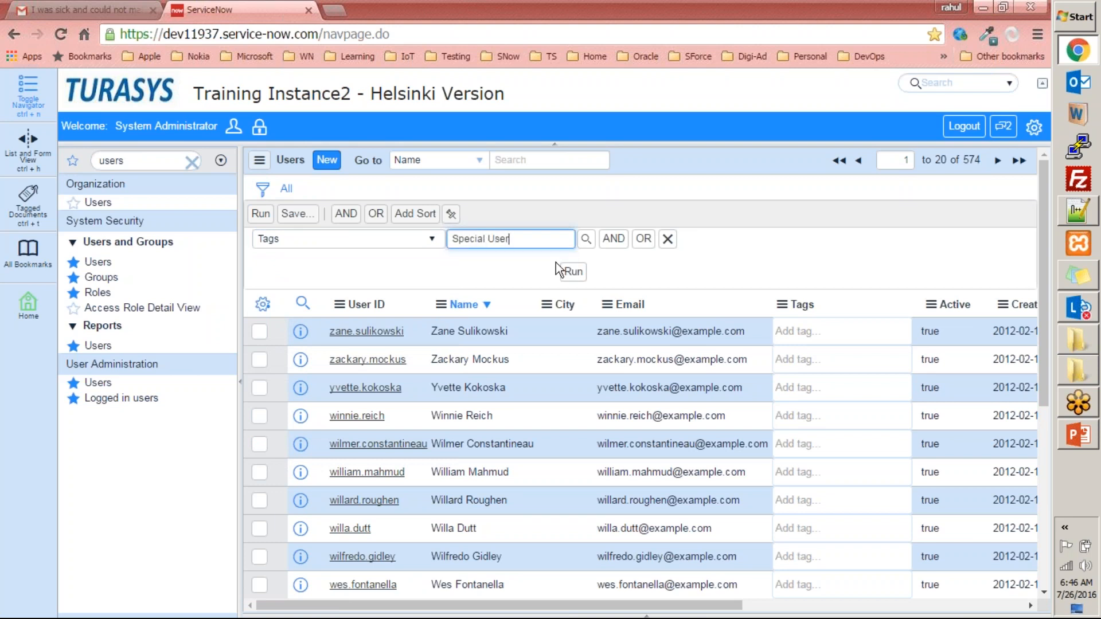
- Add an OR condition of Active is false to the Tags condition and remove the empty extra condition row
left_click(612, 241)
left_click(643, 262)
left_click(407, 281)
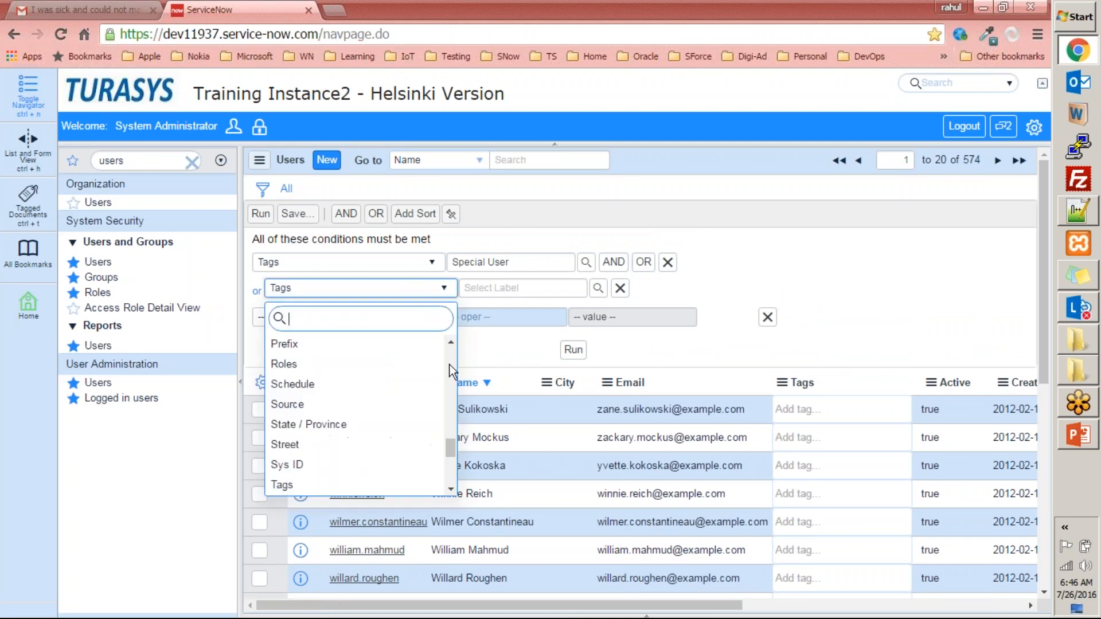
left_click_drag(449, 450, 459, 342)
left_click(321, 364)
left_click(637, 287)
left_click(622, 316)
left_click(768, 317)
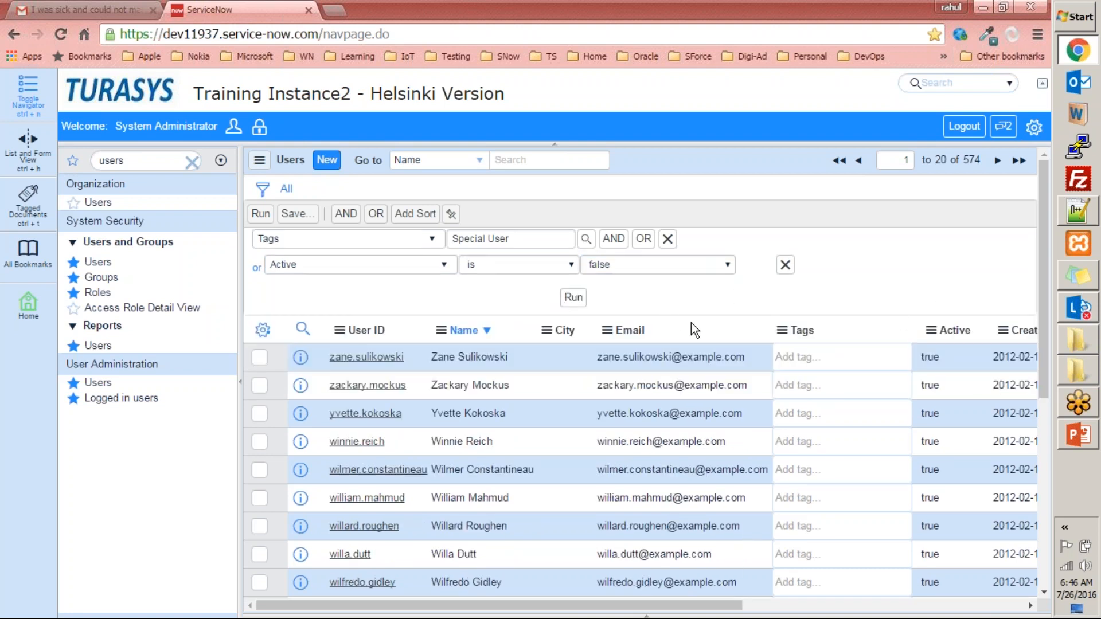
- Set Active to false directly in the list for the second-to-last user on the page and save it
scroll(879, 335, "down", 6)
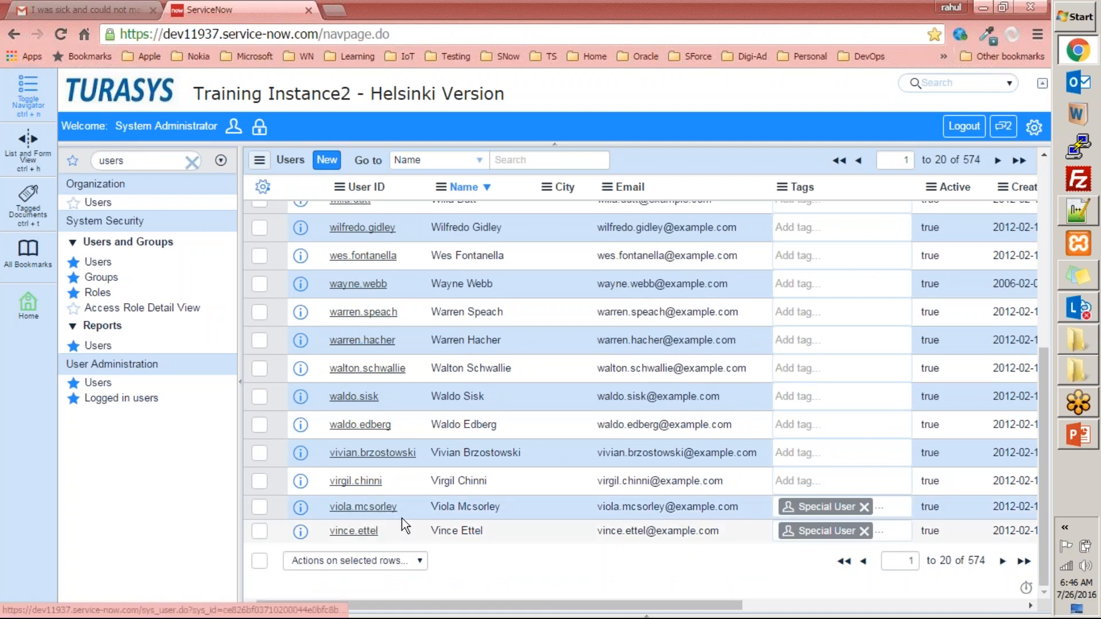
double_click(944, 510)
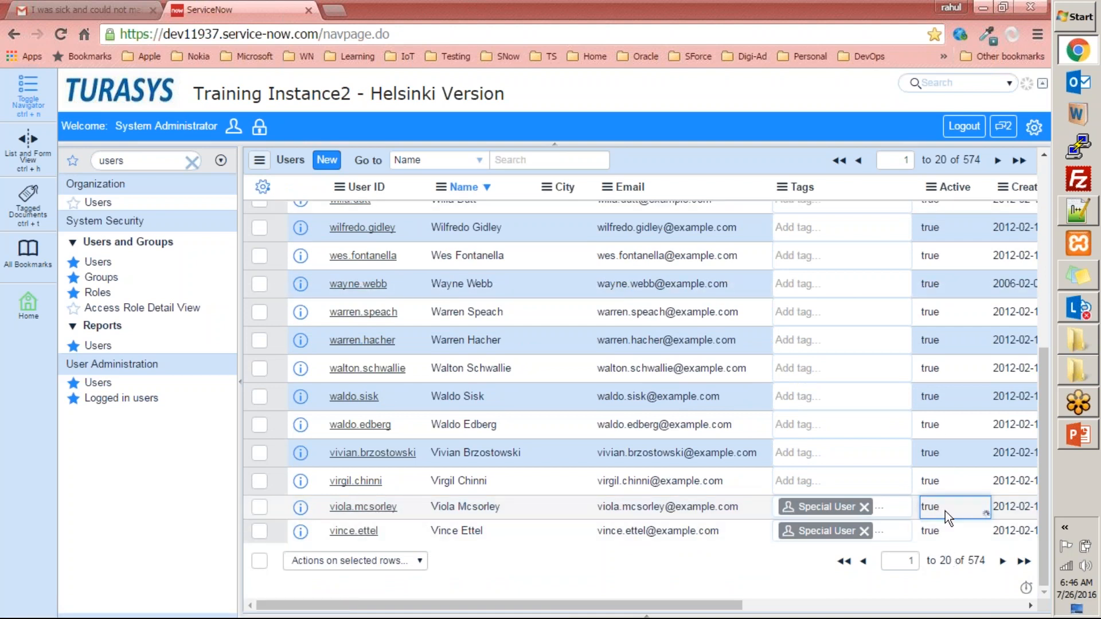
left_click(945, 511)
left_click(944, 538)
left_click(992, 512)
double_click(953, 510)
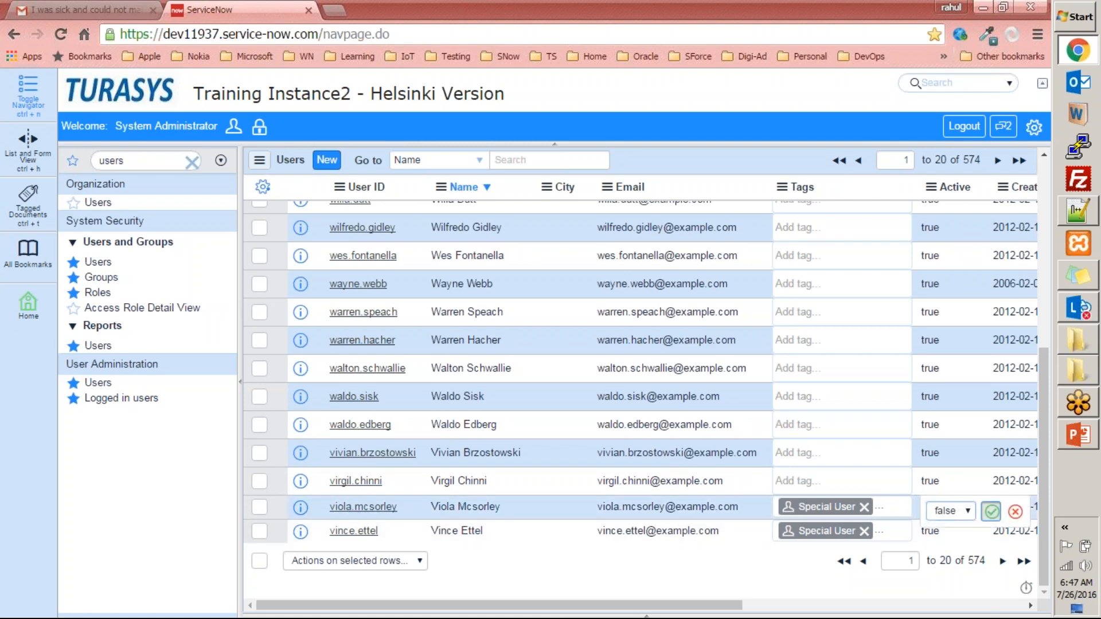
left_click(956, 539)
left_click(992, 512)
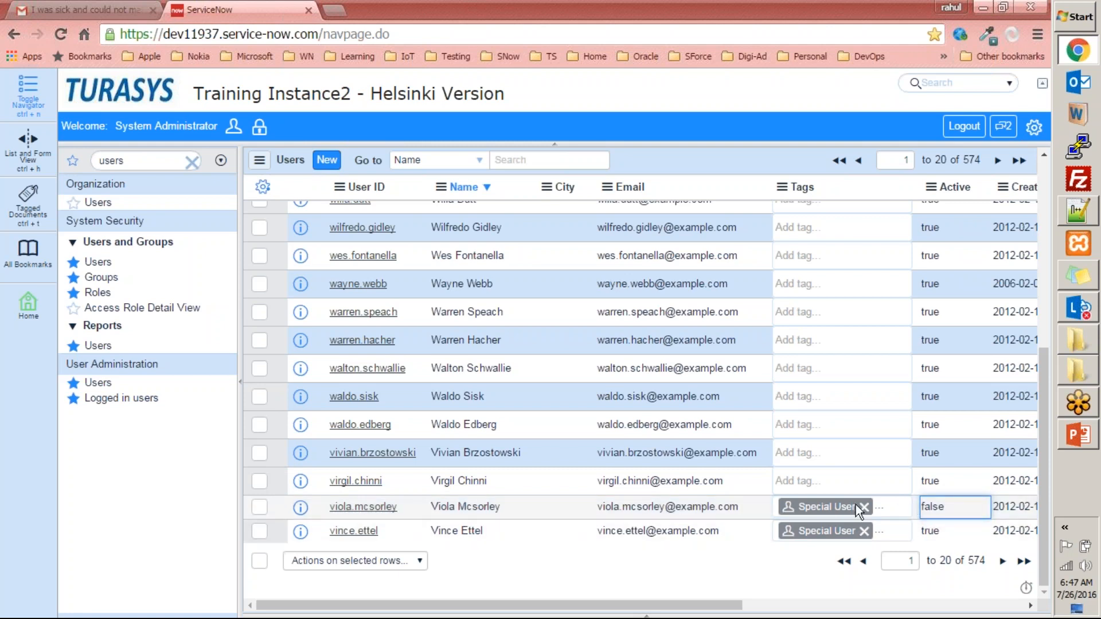
- Review the tagged users' rows and run the filter for Tags Special User or Active false
left_click(826, 531)
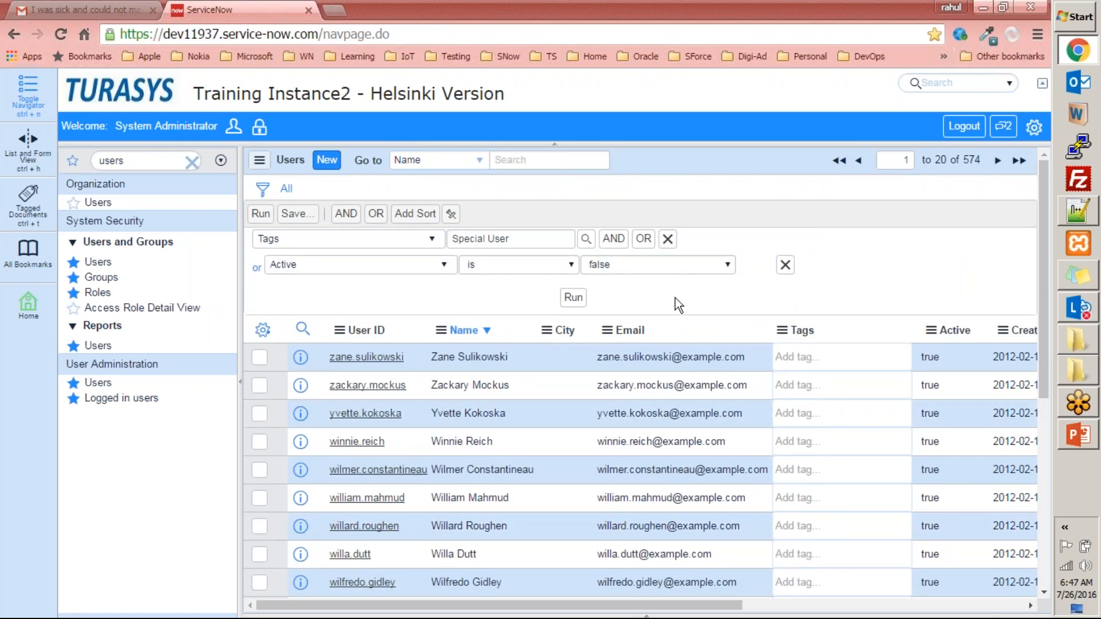
scroll(868, 335, "down", 6)
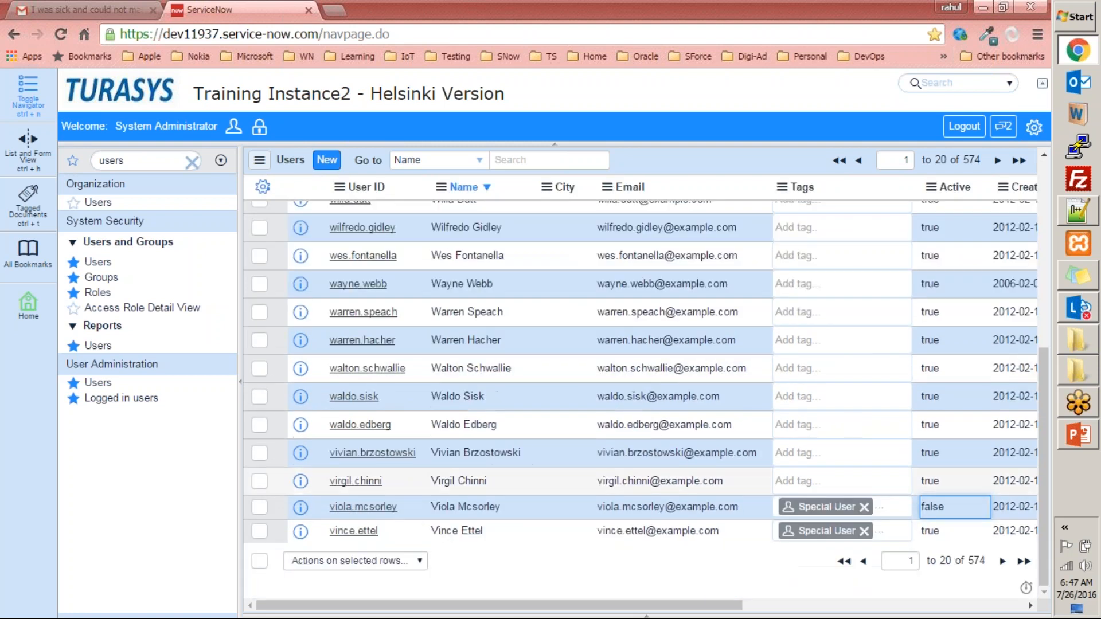
scroll(855, 521, "up", 6)
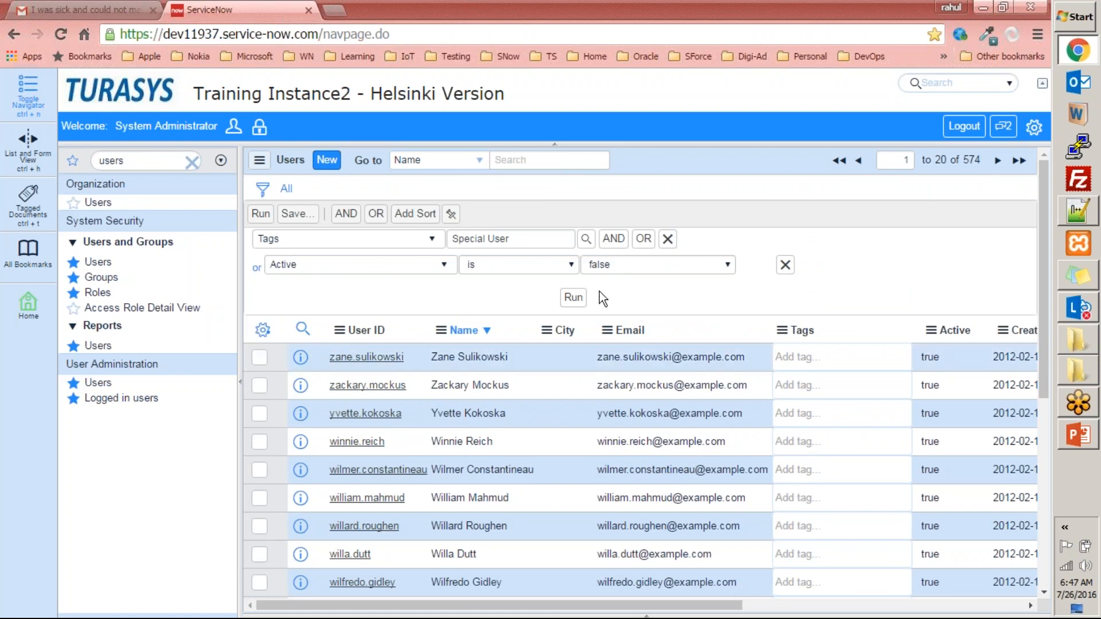
left_click(572, 297)
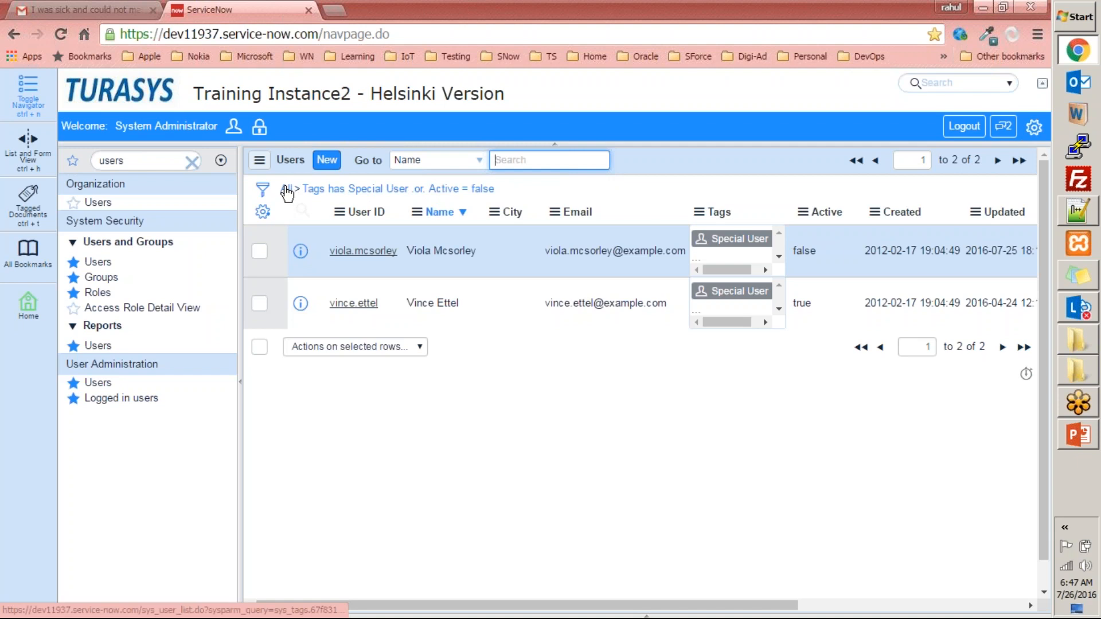
- Reopen the filter conditions and replace the OR condition with an AND condition of Active is true
left_click(263, 191)
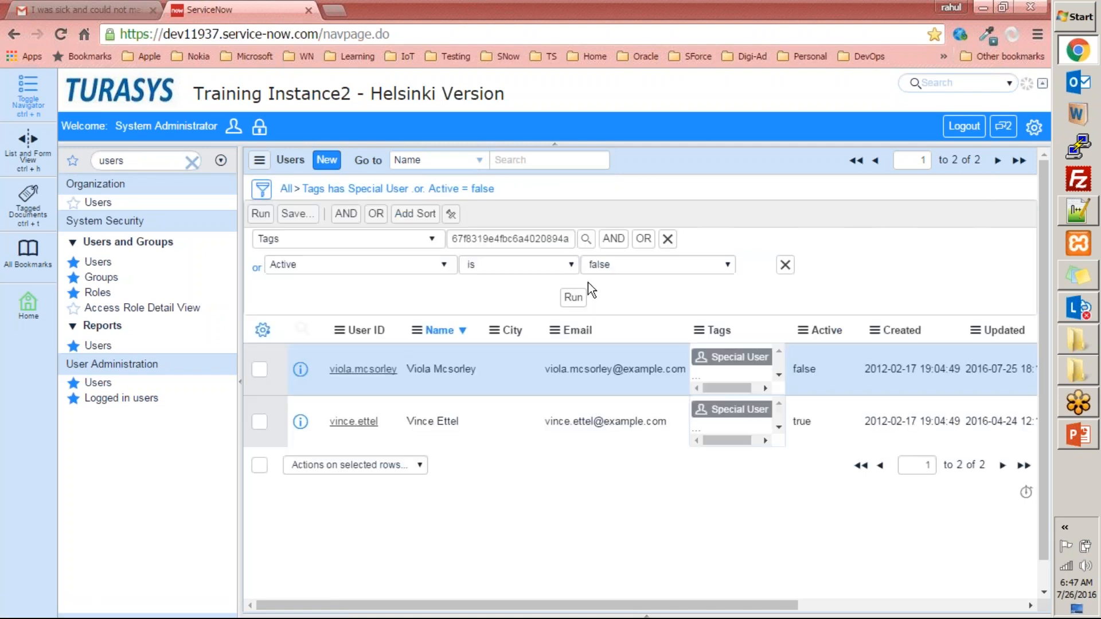
left_click(614, 238)
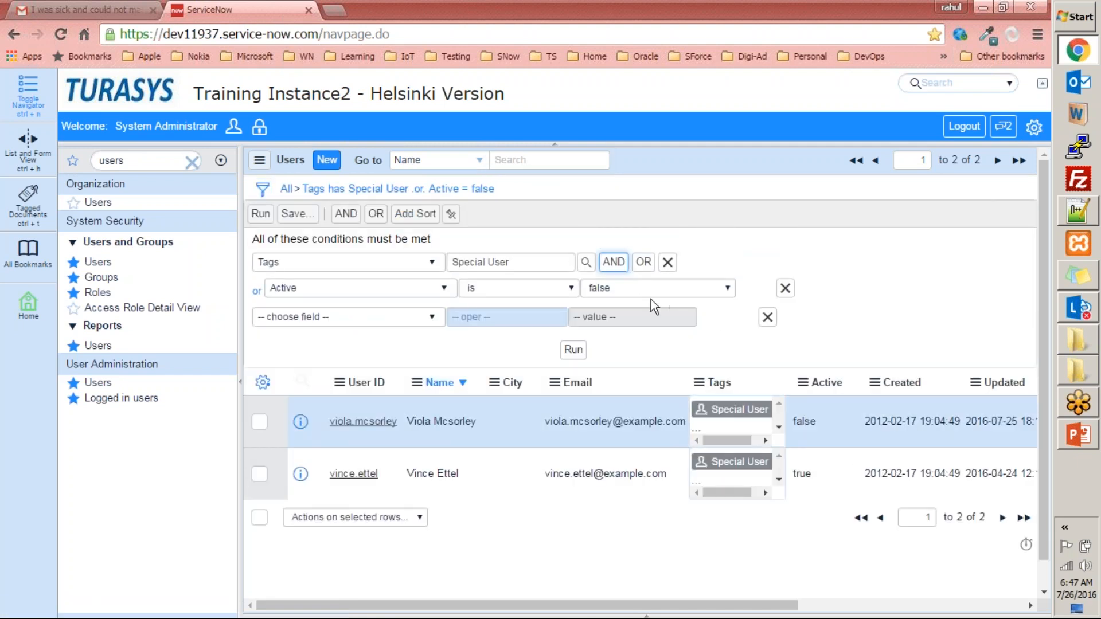
left_click(780, 289)
left_click(341, 292)
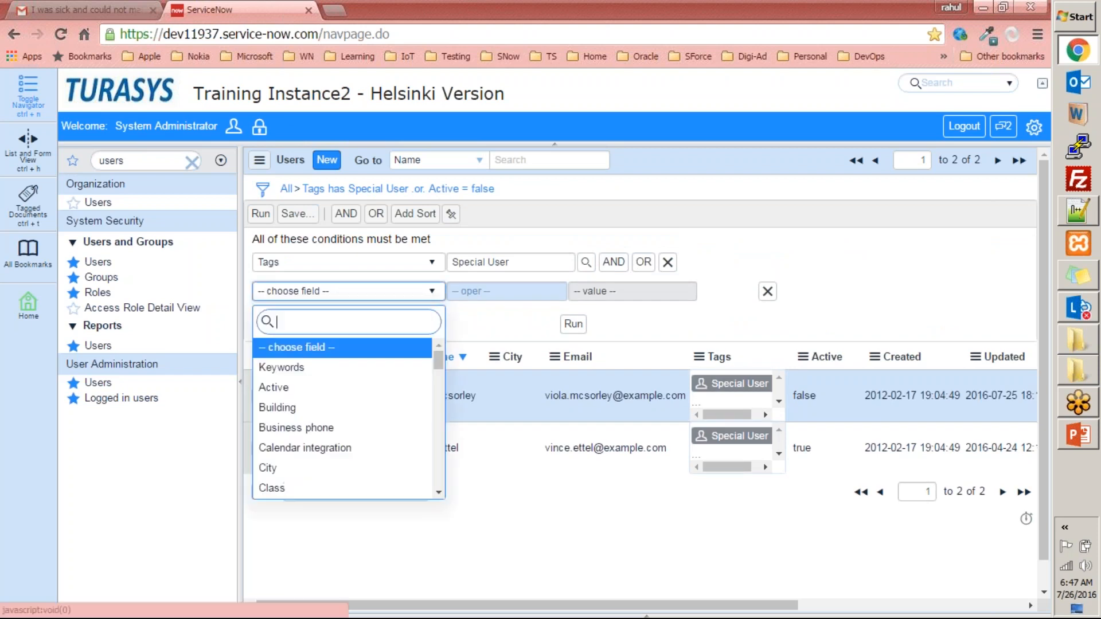
type("ac")
left_click(298, 347)
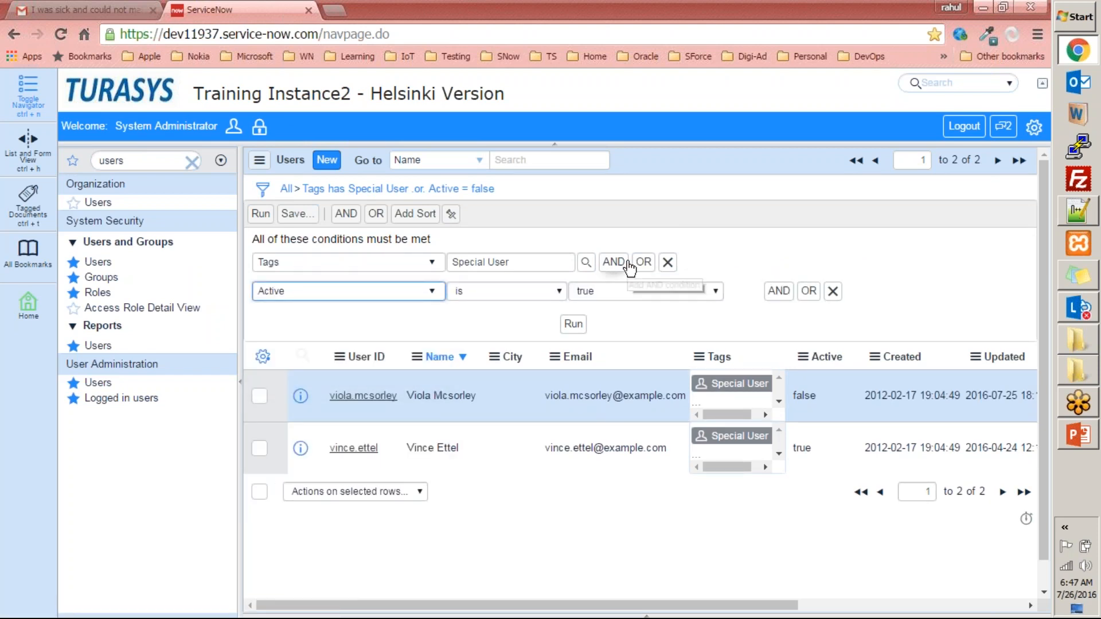
- Remove the Active condition and add it again as an AND condition under the Tags condition
left_click(833, 290)
left_click(612, 238)
left_click(356, 290)
type("ac")
left_click(307, 349)
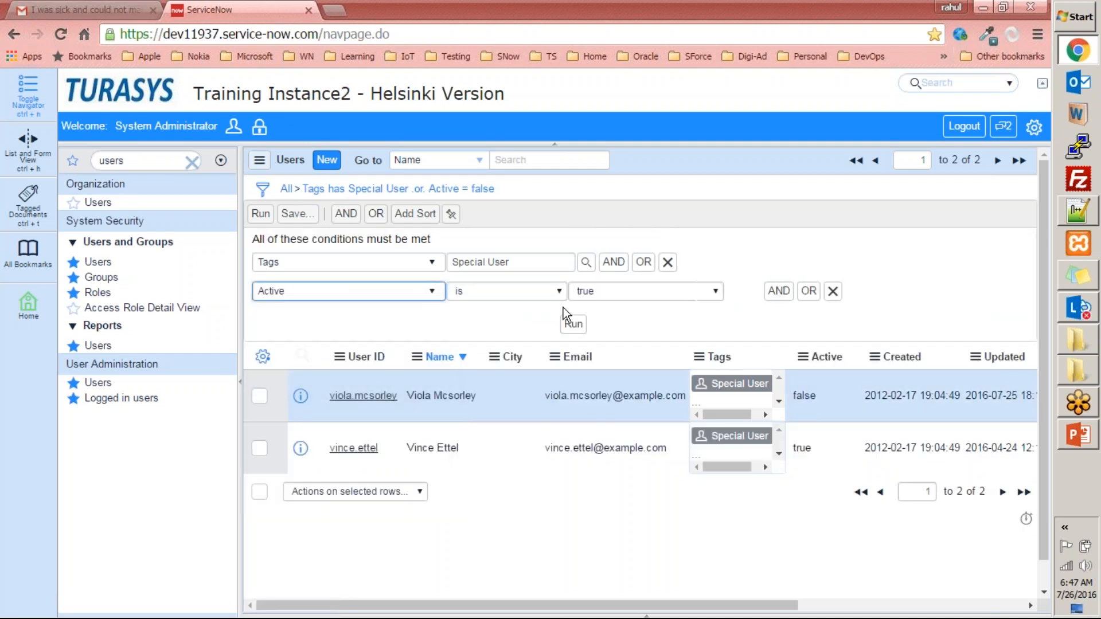
- Set the second filter condition to Active is false and run it together with the Tags Special User condition
left_click(627, 293)
left_click(590, 319)
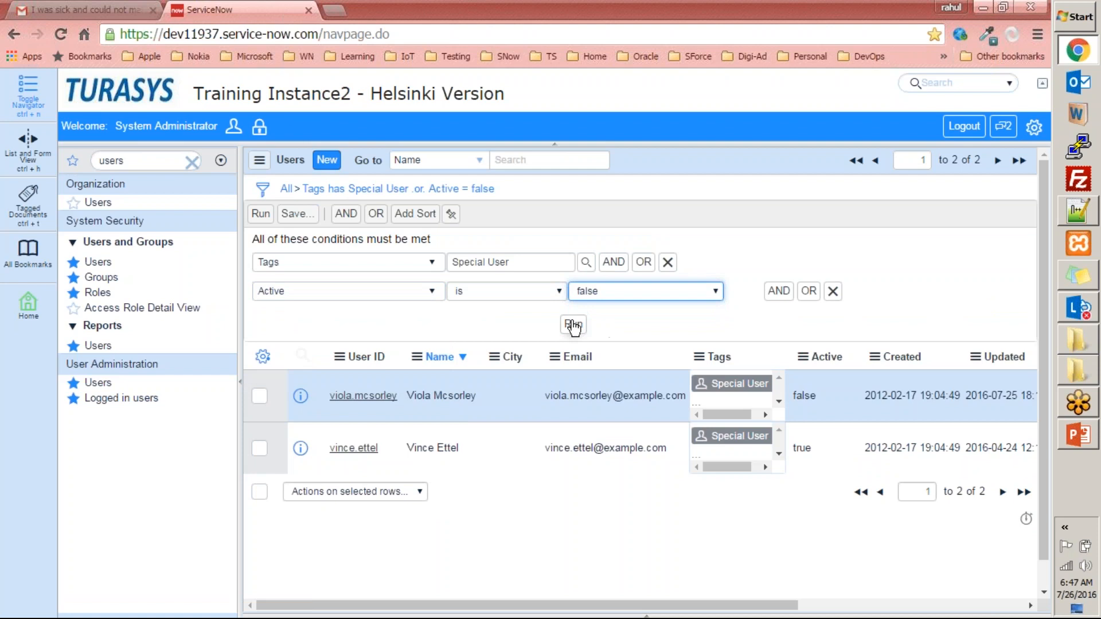
left_click(572, 325)
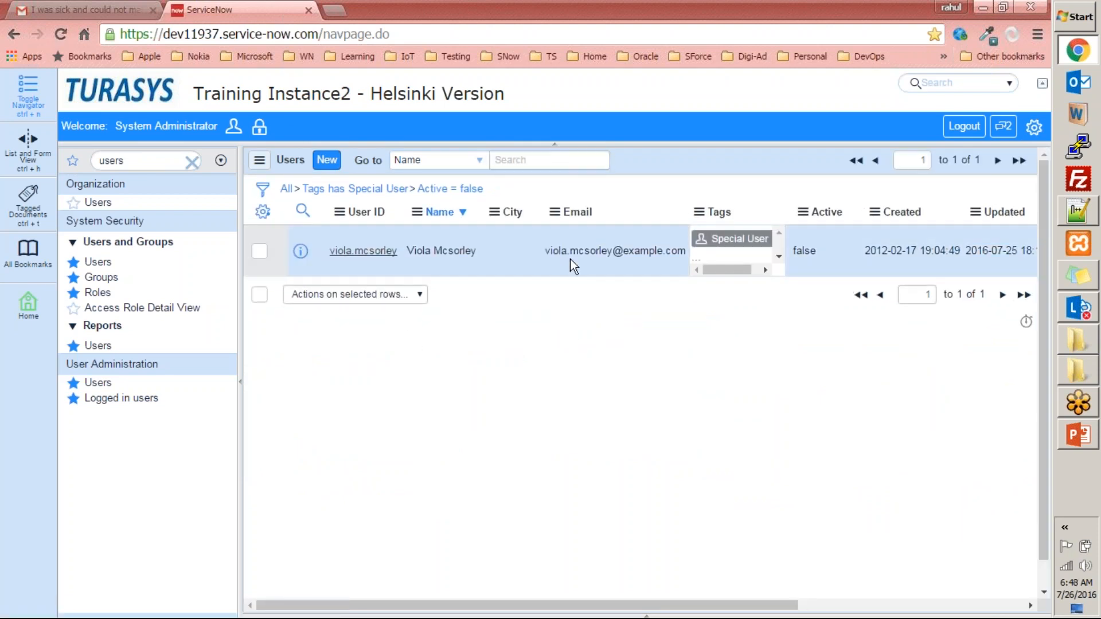
double_click(811, 255)
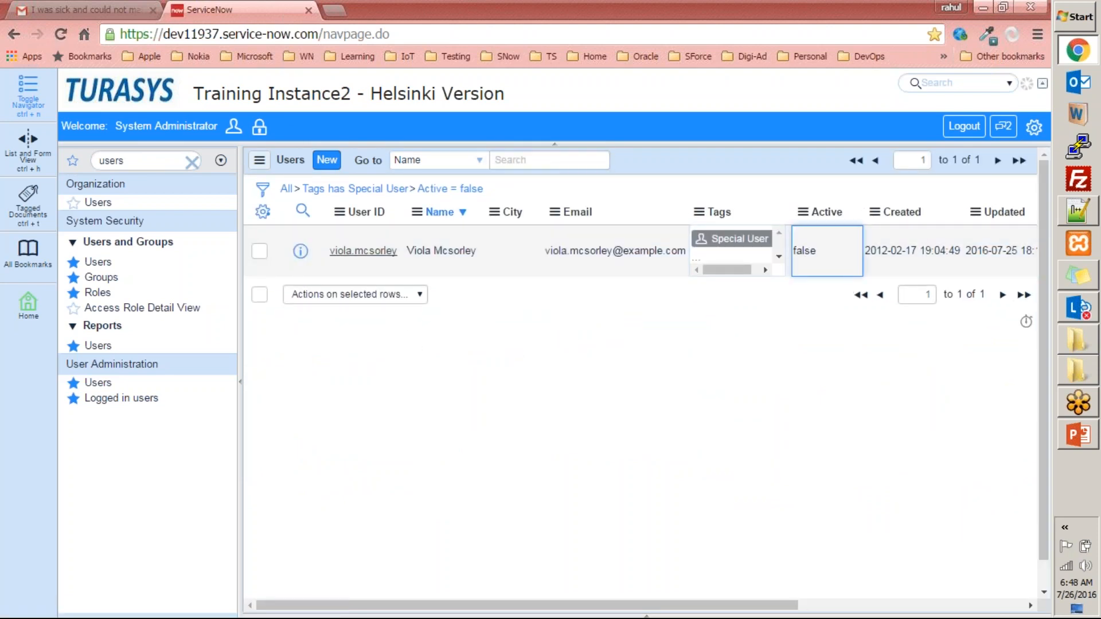
left_click(887, 241)
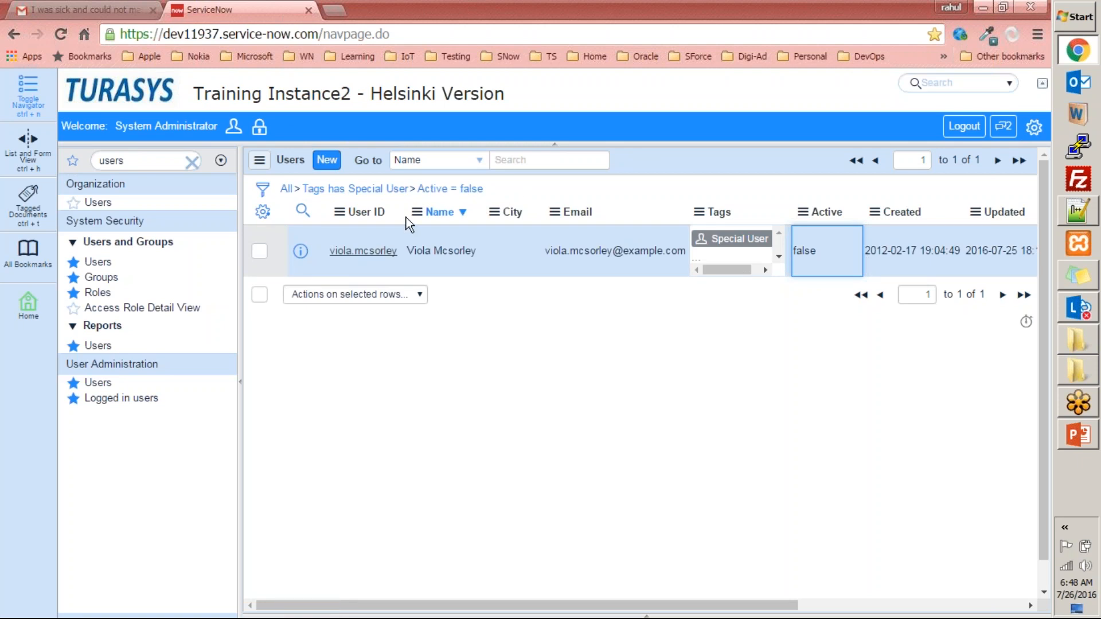
left_click(409, 505)
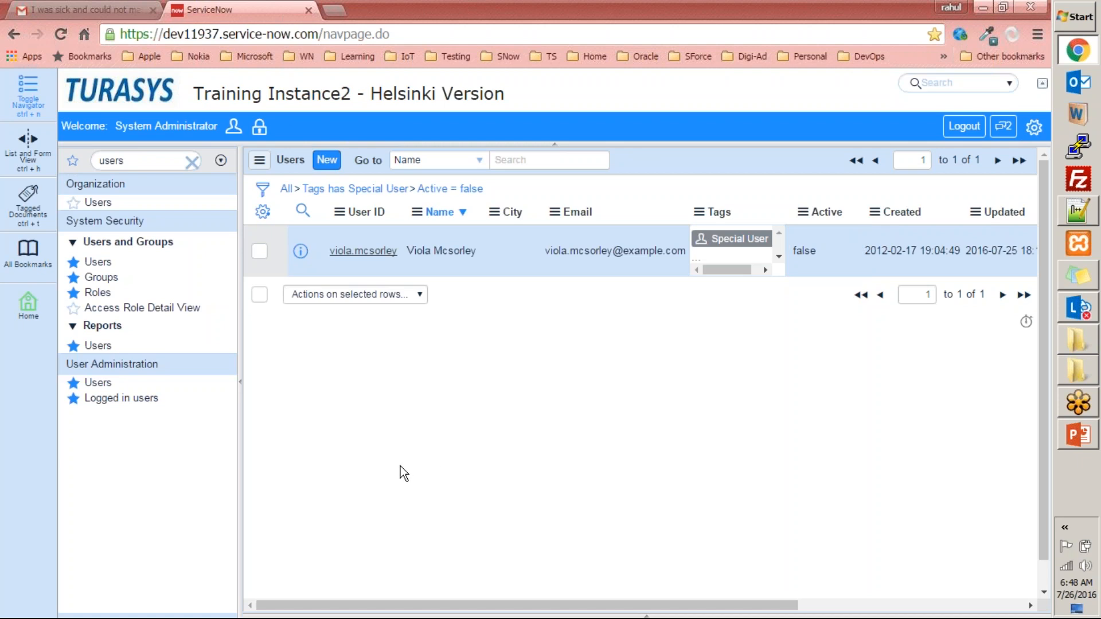
- Clear the filter so all users are listed, and go forward to the last page of the list
left_click(286, 190)
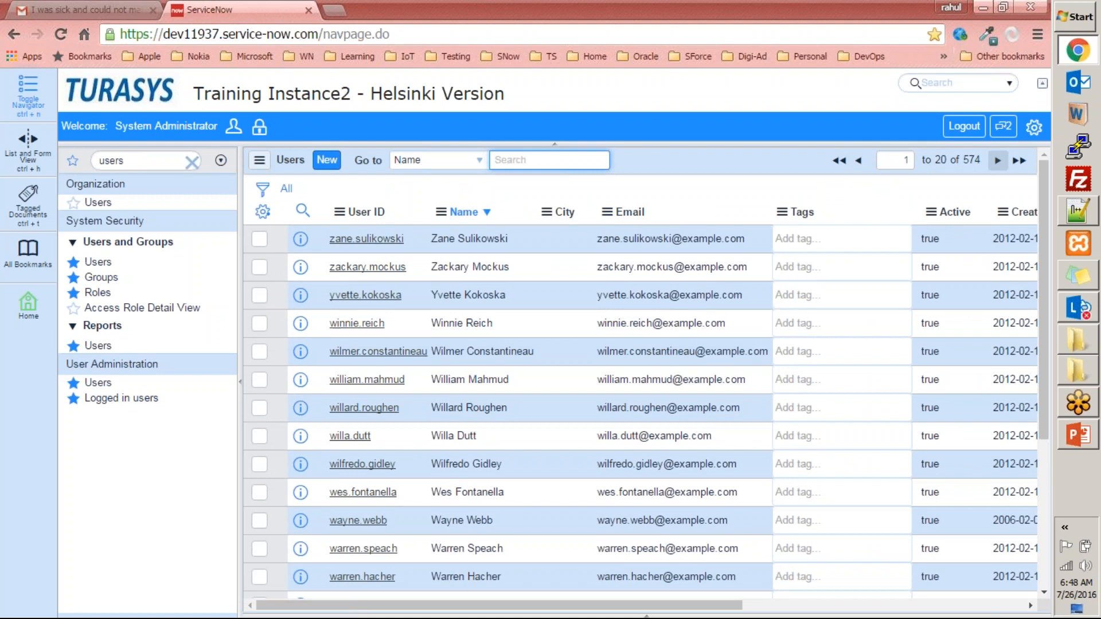
left_click(998, 162)
left_click(997, 165)
left_click(1017, 163)
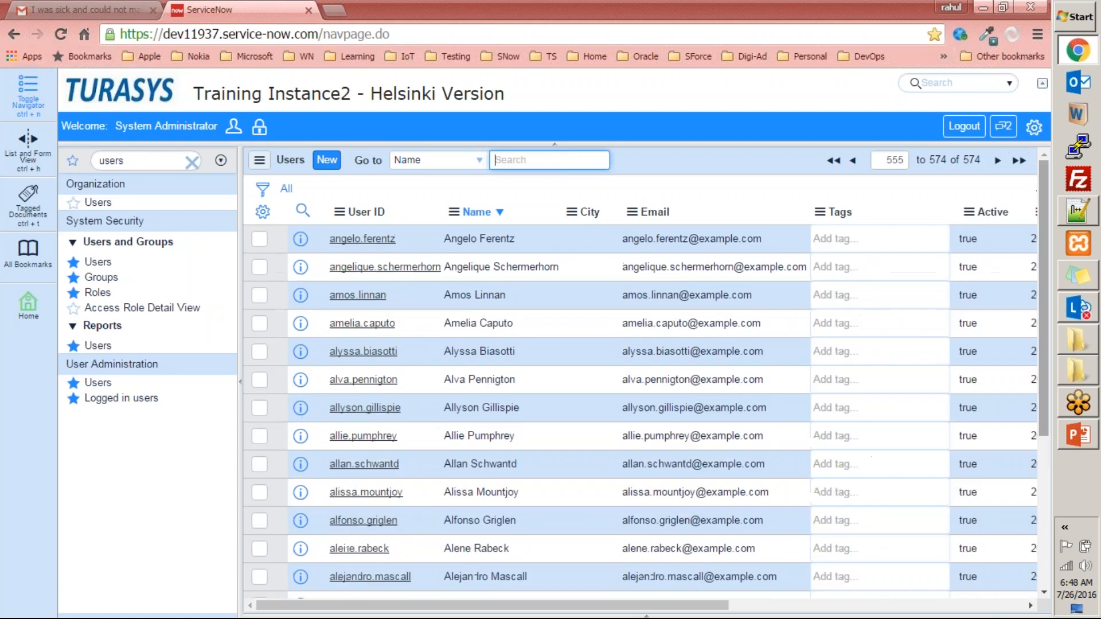
left_click_drag(1047, 197, 1038, 162)
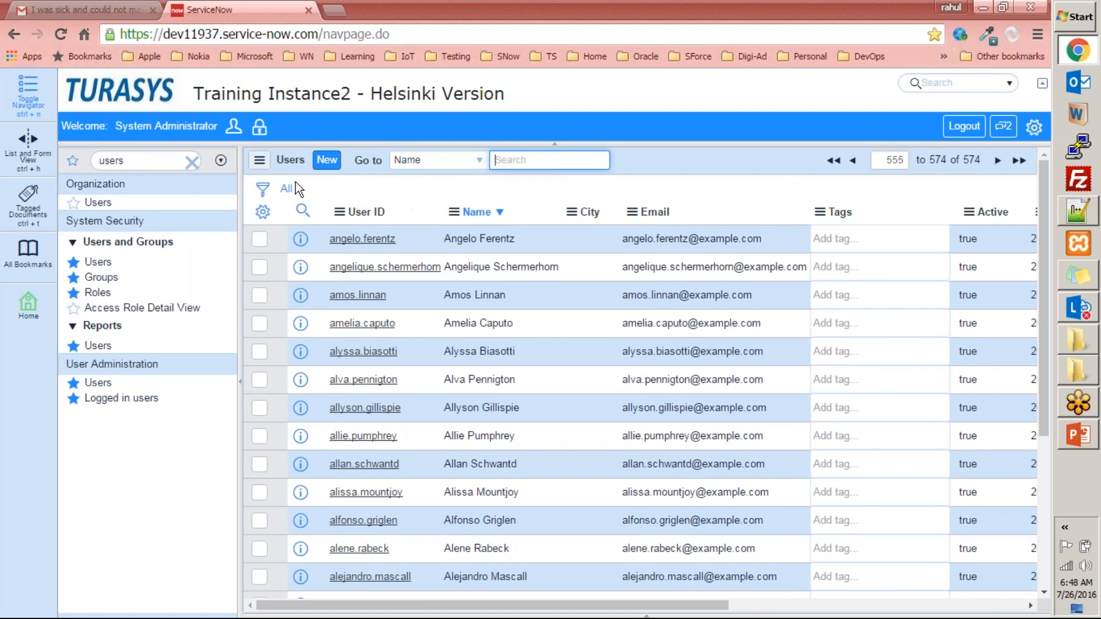
- Examine the View, Filters, Group By and Show options available for the Users list
left_click(258, 163)
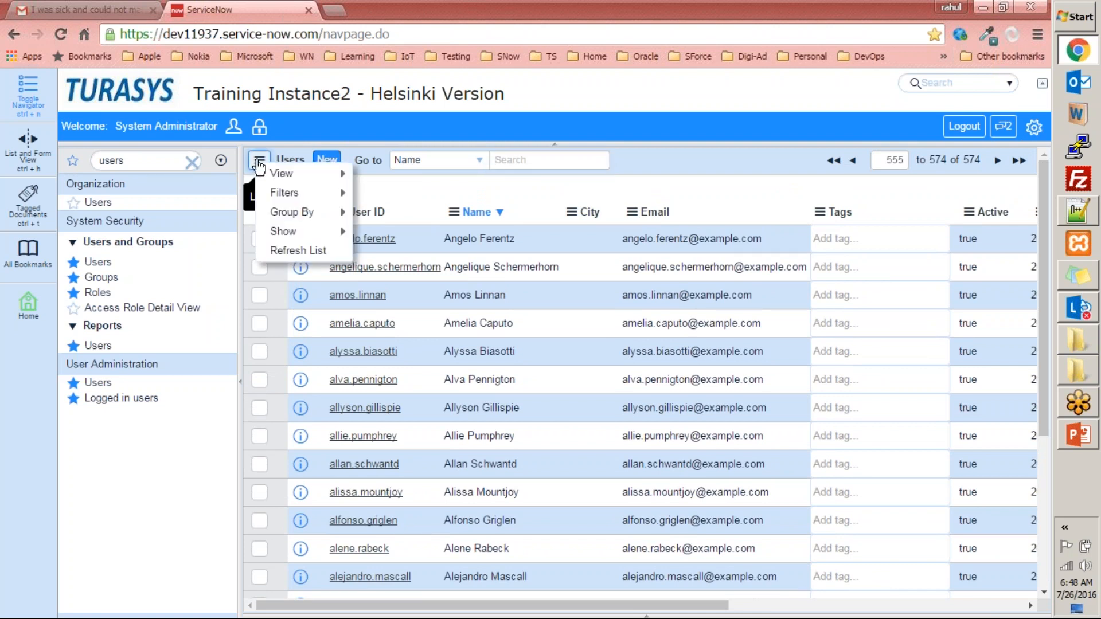
mouse_move(283, 177)
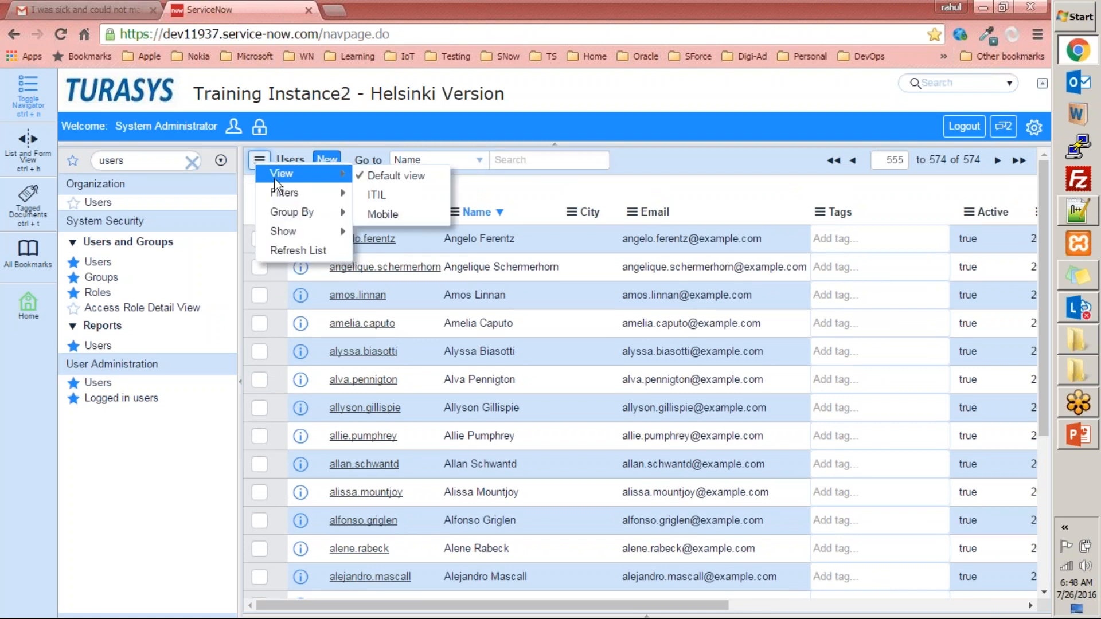
mouse_move(343, 219)
mouse_move(321, 173)
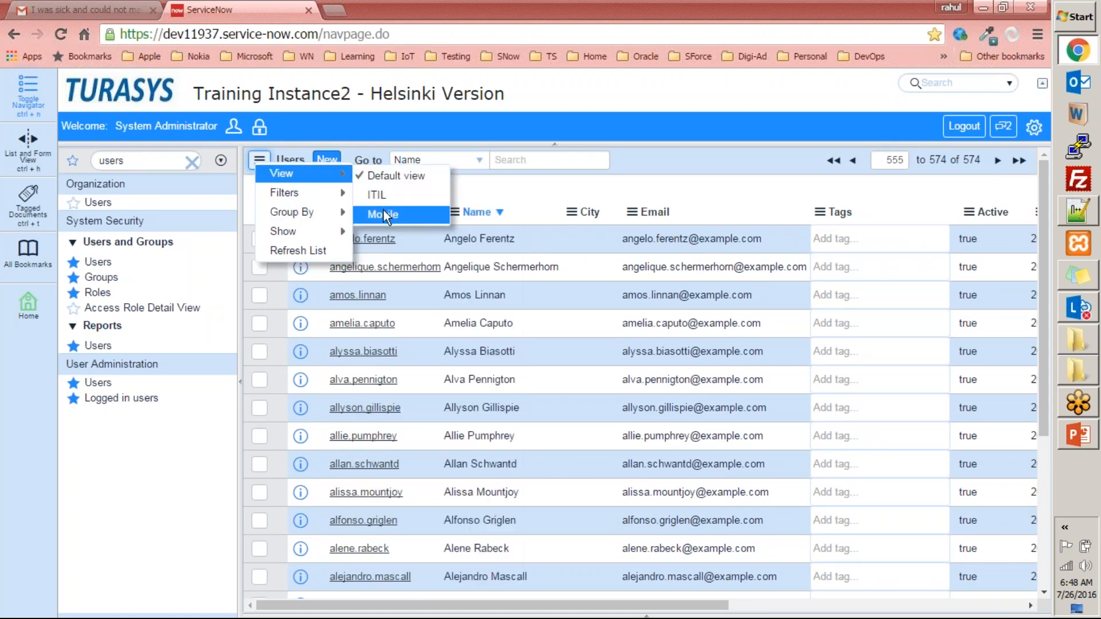
mouse_move(339, 196)
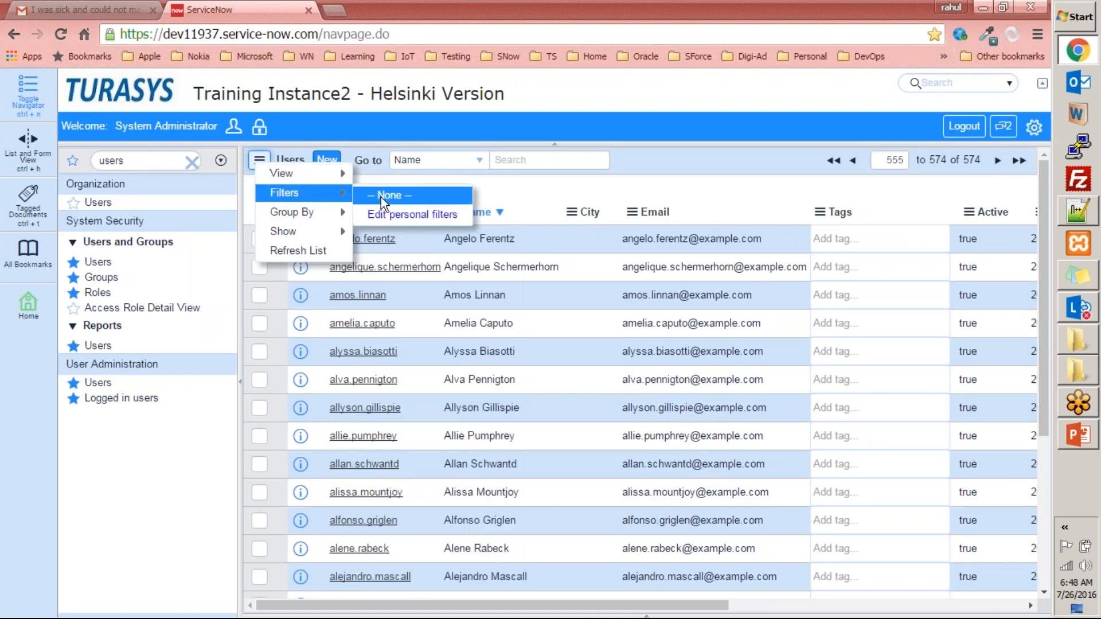
mouse_move(290, 212)
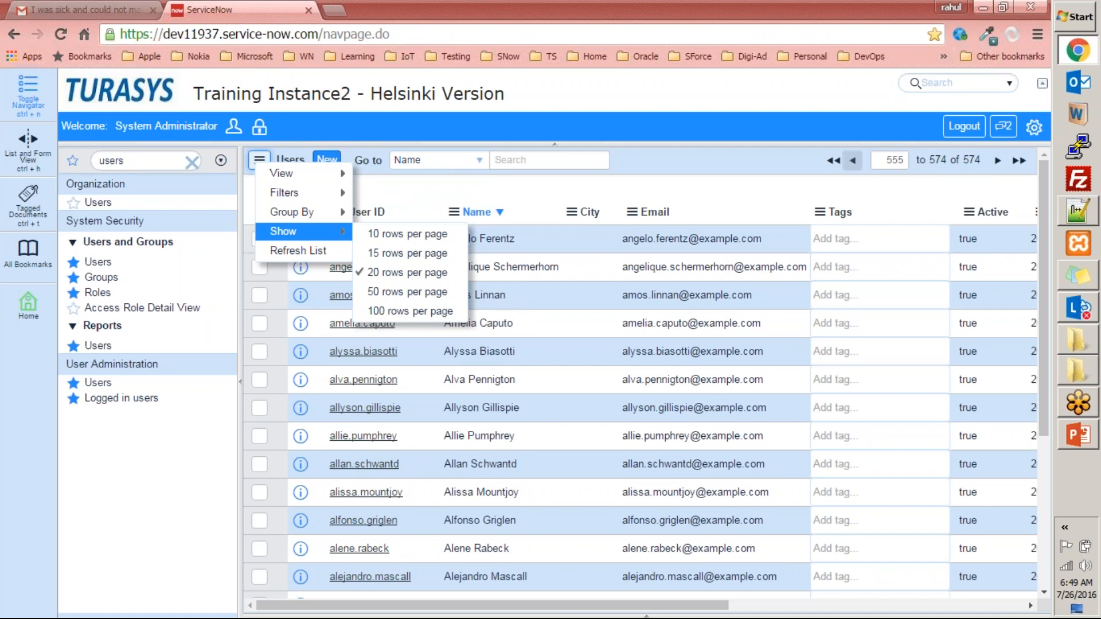
- Return to the first page of the Users list and show 50 rows per page
left_click(834, 162)
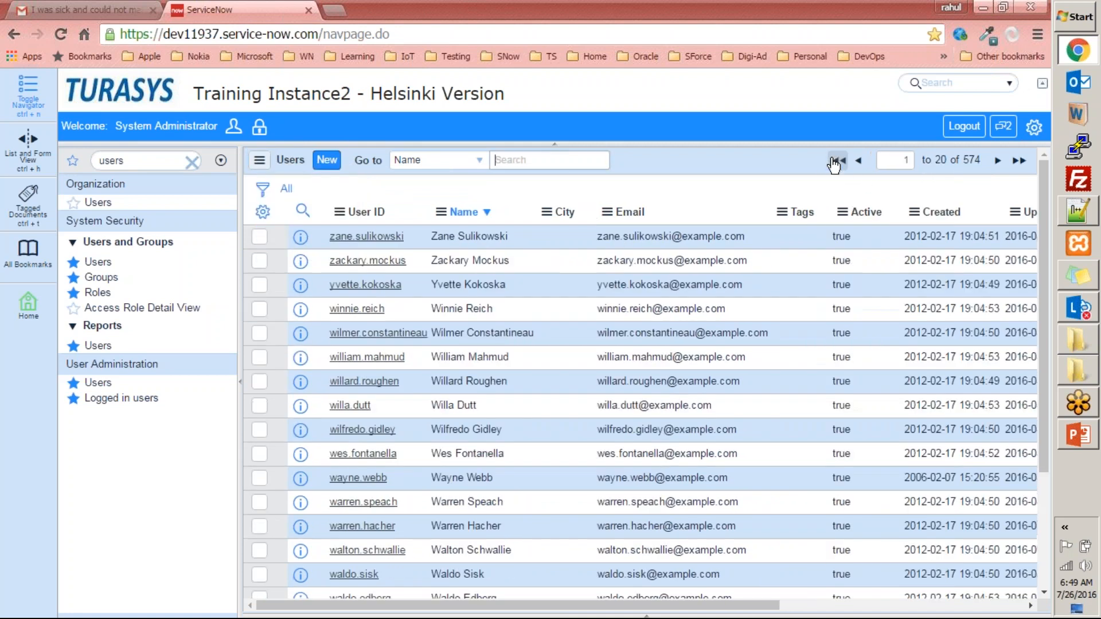
left_click(259, 160)
mouse_move(277, 230)
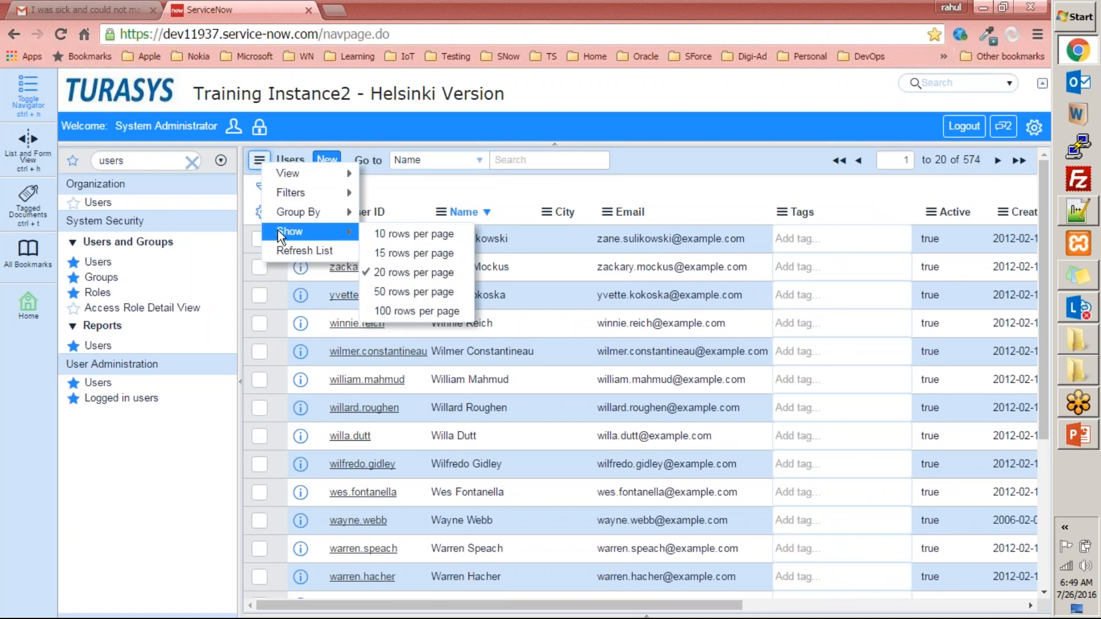
left_click(390, 290)
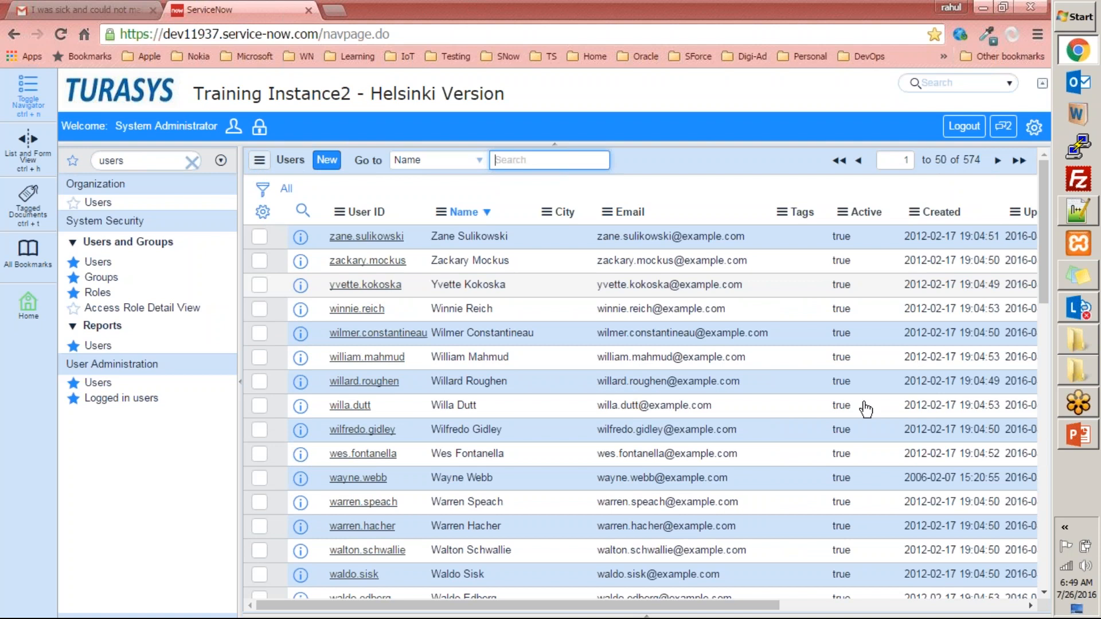
scroll(717, 171, "down", 15)
scroll(759, 373, "up", 13)
scroll(793, 346, "down", 8)
scroll(794, 346, "up", 2)
- Set the Users list to show 20 rows per page
left_click(259, 160)
mouse_move(266, 224)
left_click(404, 265)
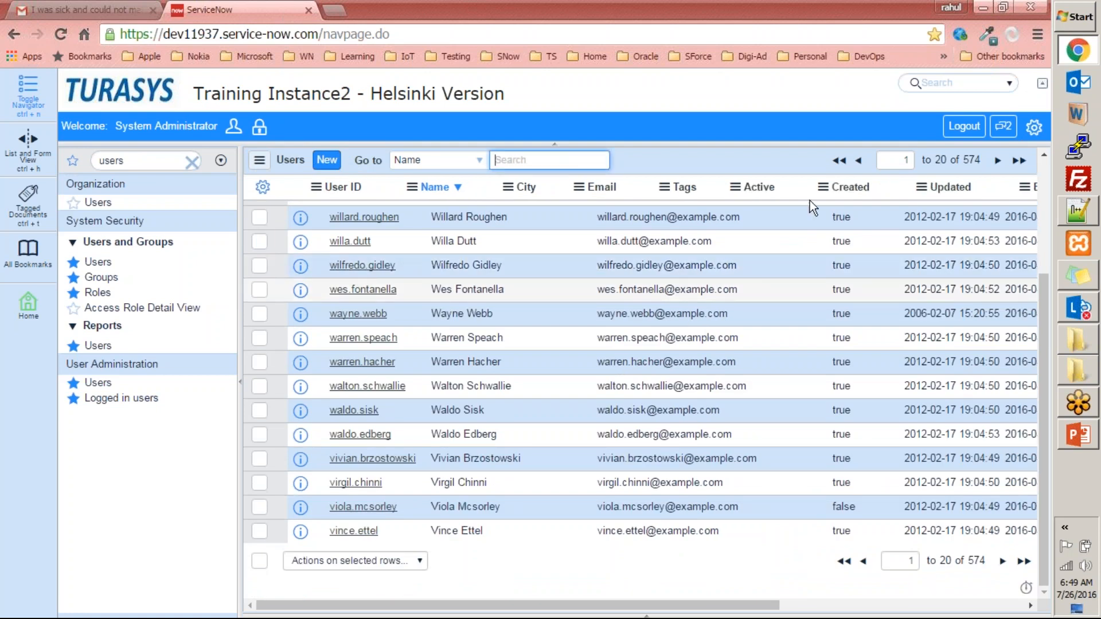
scroll(260, 166, "up", 1)
- Refresh the Users list and look through its rows
left_click(261, 163)
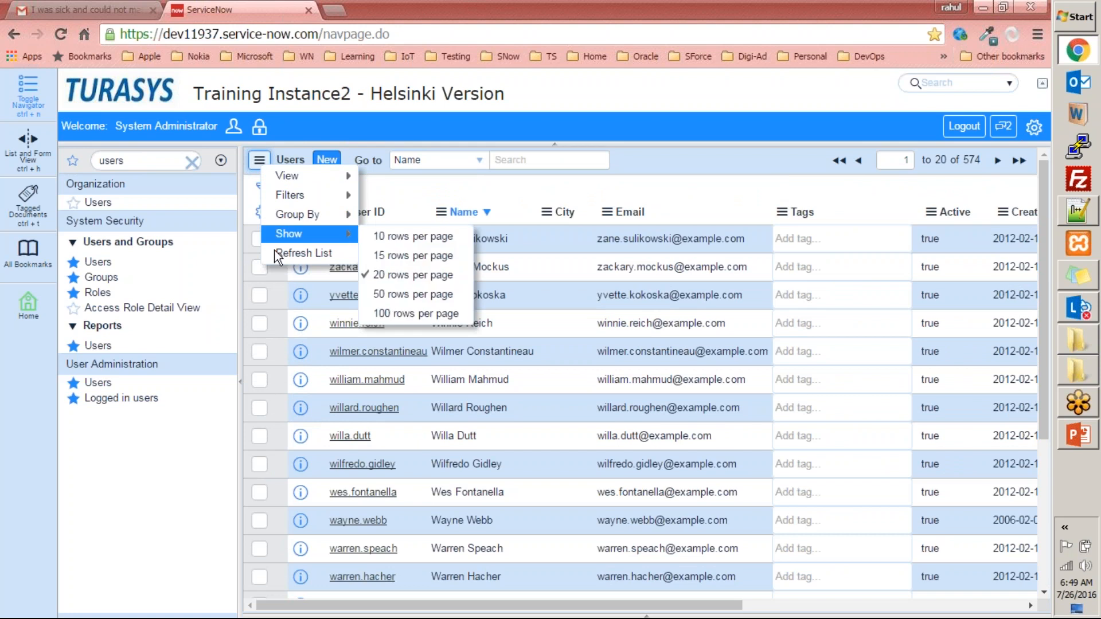
left_click(309, 257)
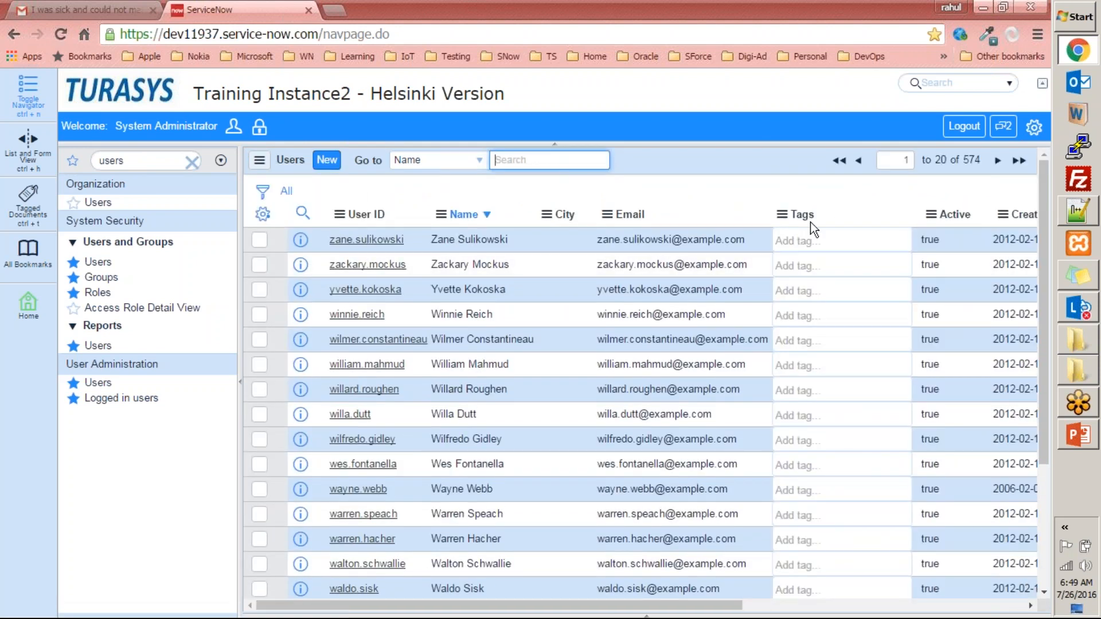
scroll(675, 386, "down", 5)
scroll(630, 361, "up", 5)
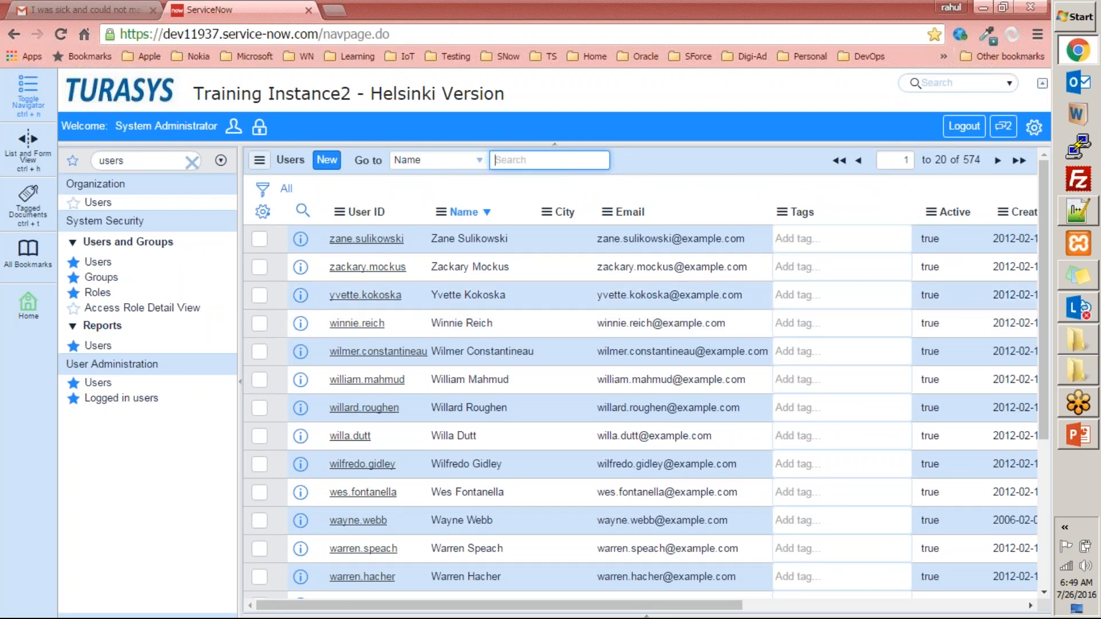
- Compare the list controls with the context options of the Users list header, including View, Filters and Show
left_click(259, 160)
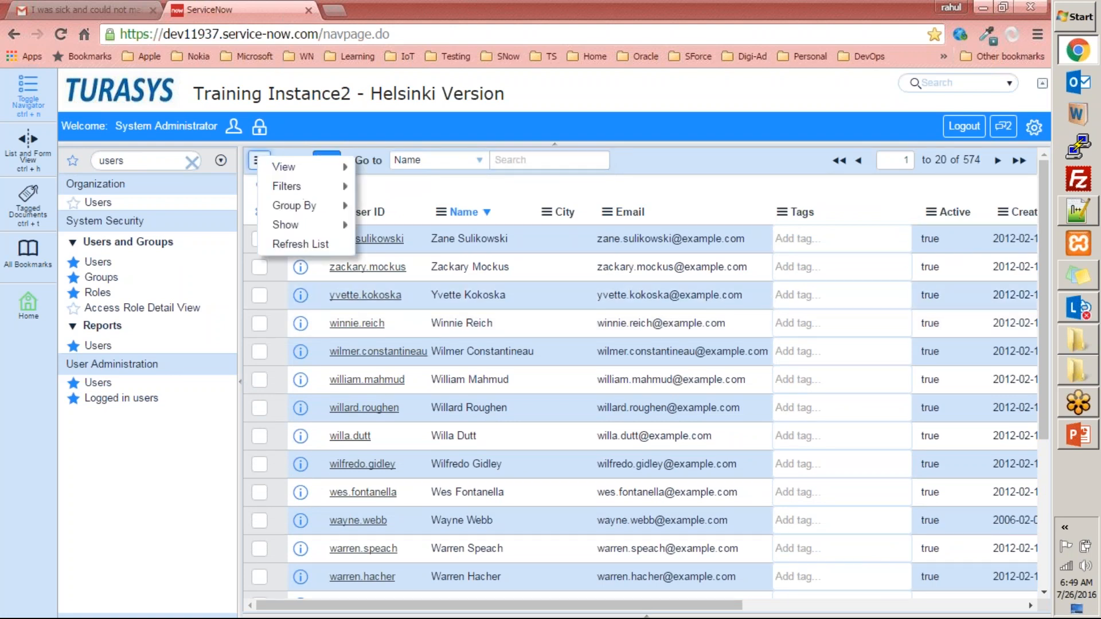
left_click(259, 158)
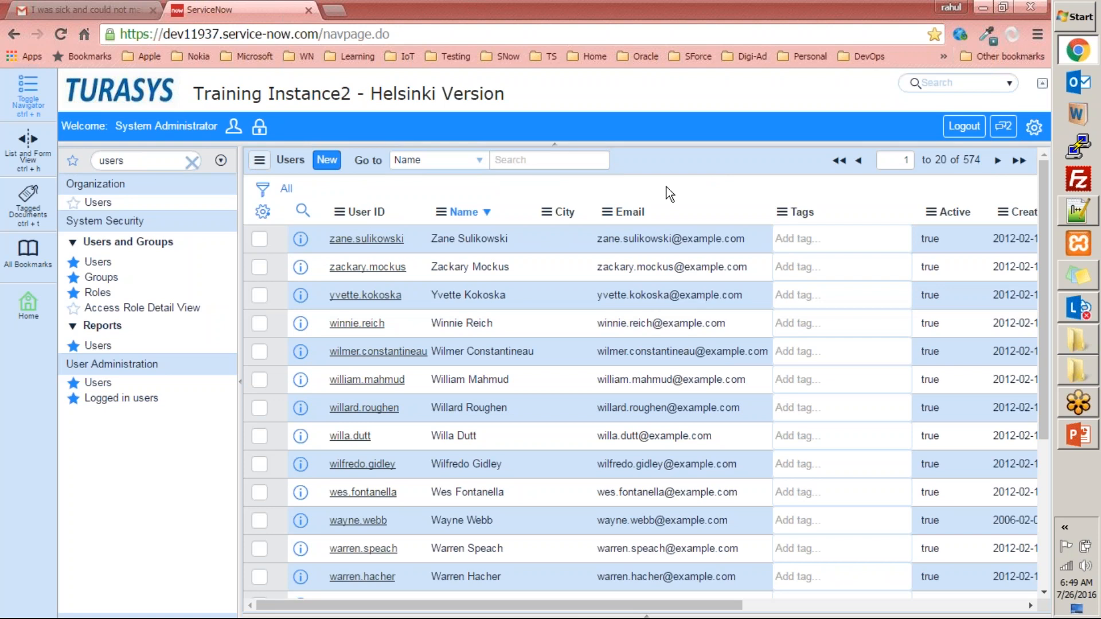
right_click(671, 162)
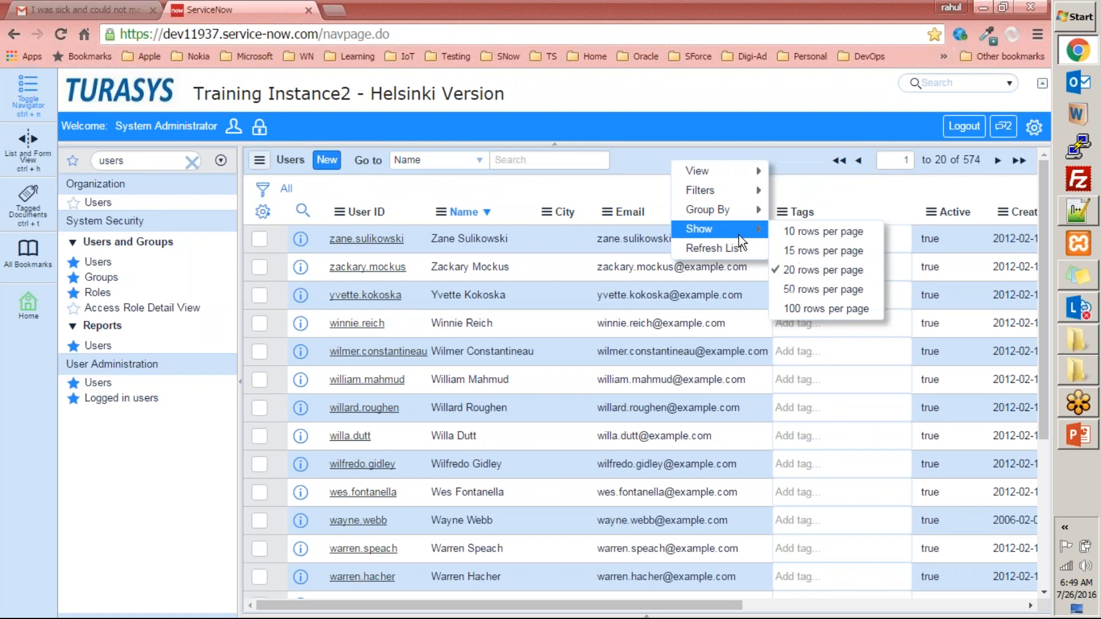
left_click(259, 161)
left_click(655, 160)
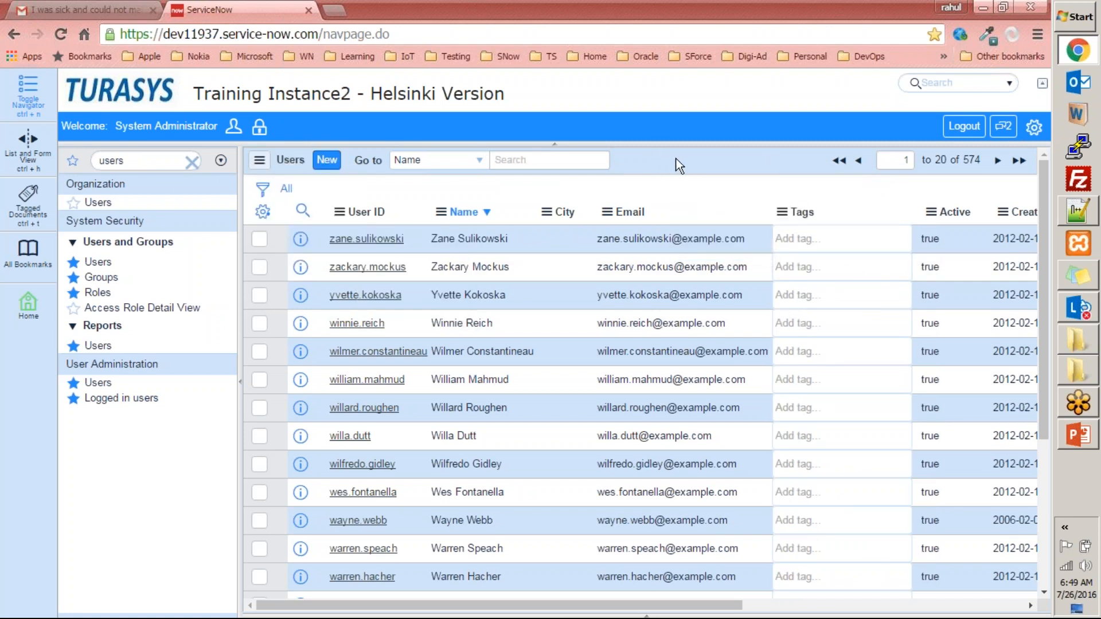
right_click(667, 159)
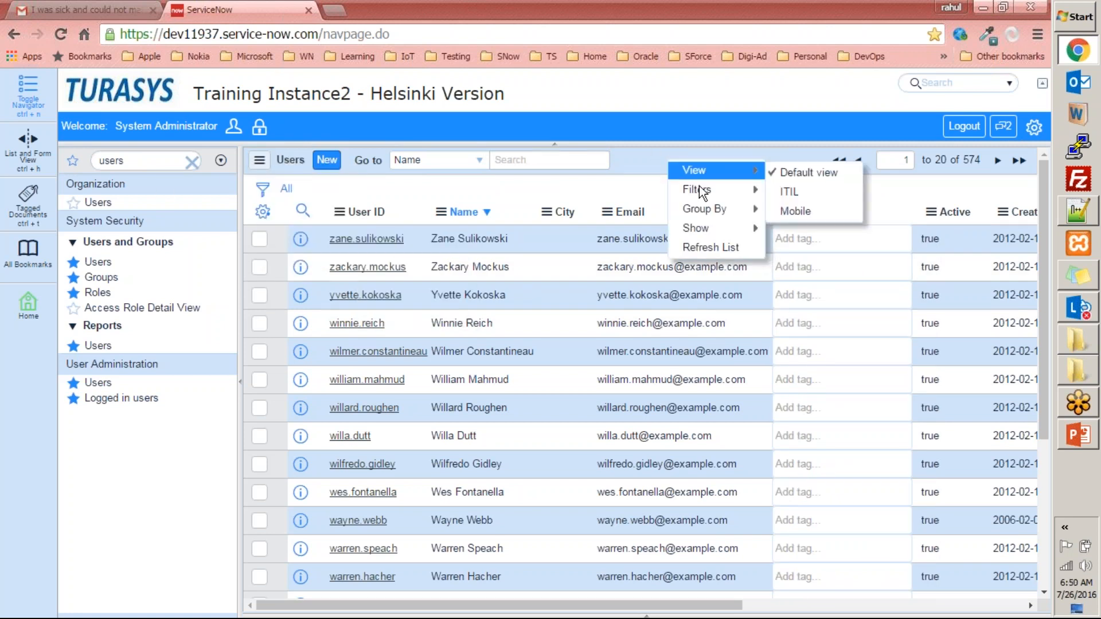
mouse_move(729, 189)
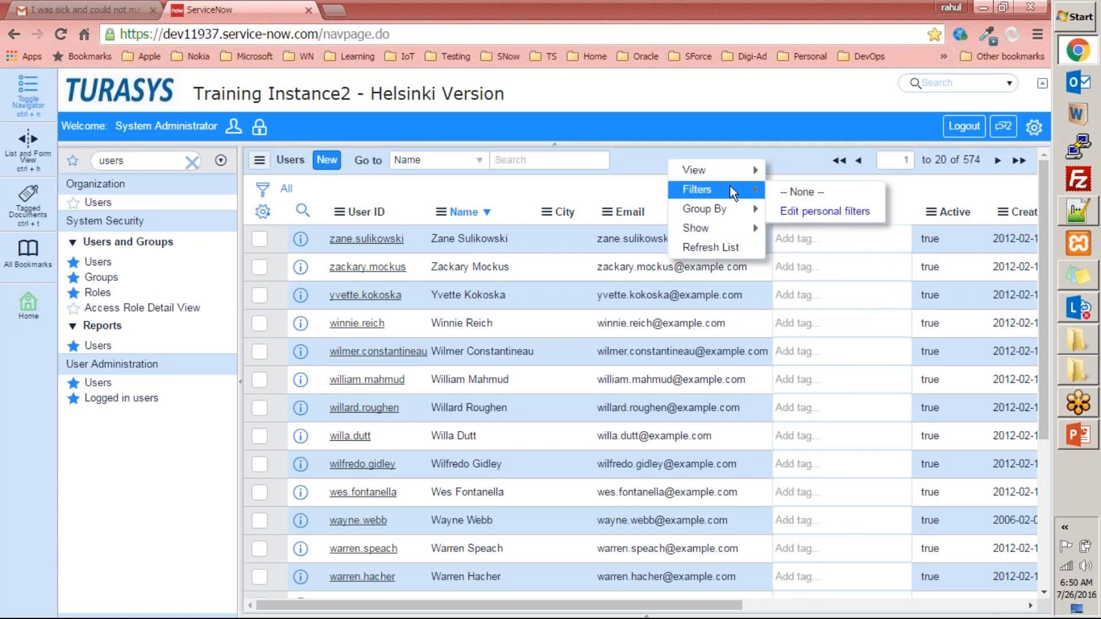
left_click(762, 123)
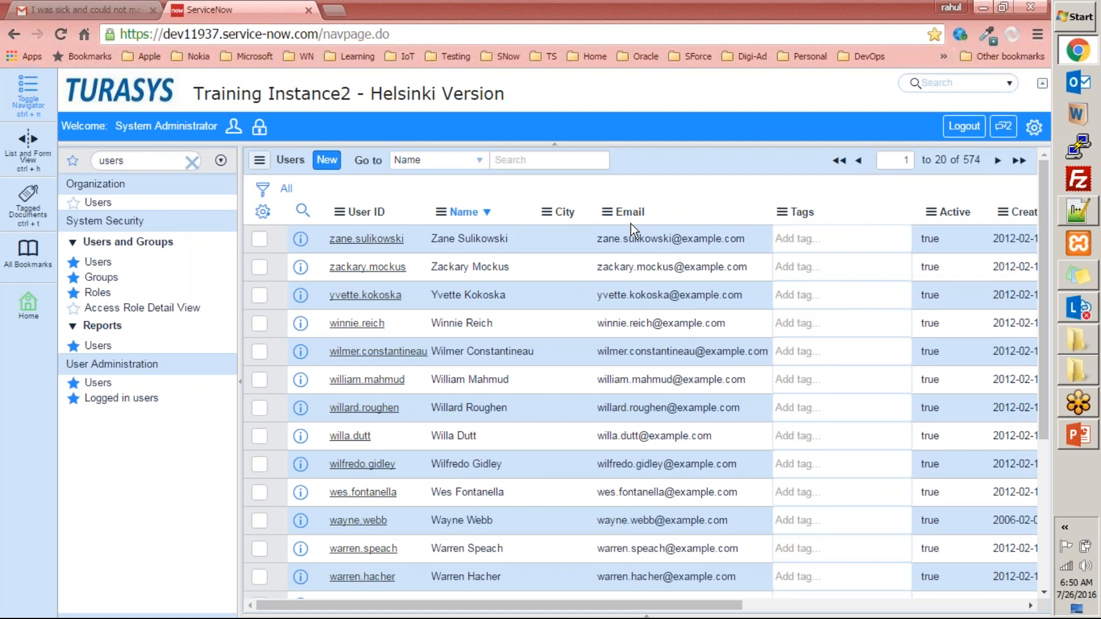
- Examine the context options of the Email column heading, including sorting, grouping, charts, Configure, Import and Export
right_click(645, 219)
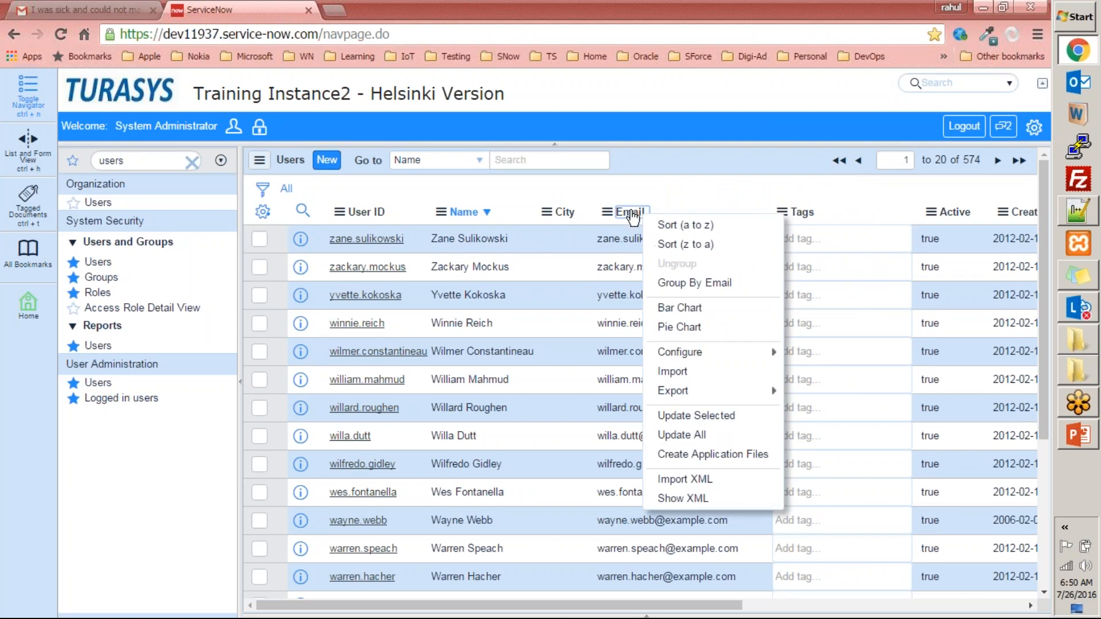
left_click(704, 164)
right_click(676, 215)
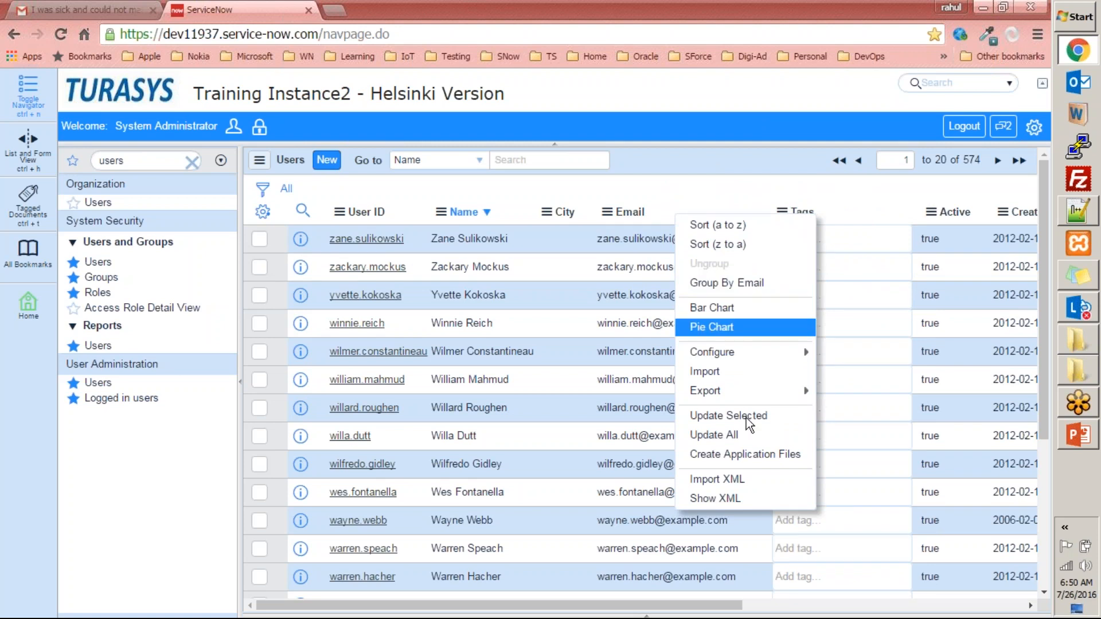
left_click(717, 167)
- Examine the context options of Email values in the first rows, from Show Matching and Filter Out to Show Gantt View
right_click(652, 244)
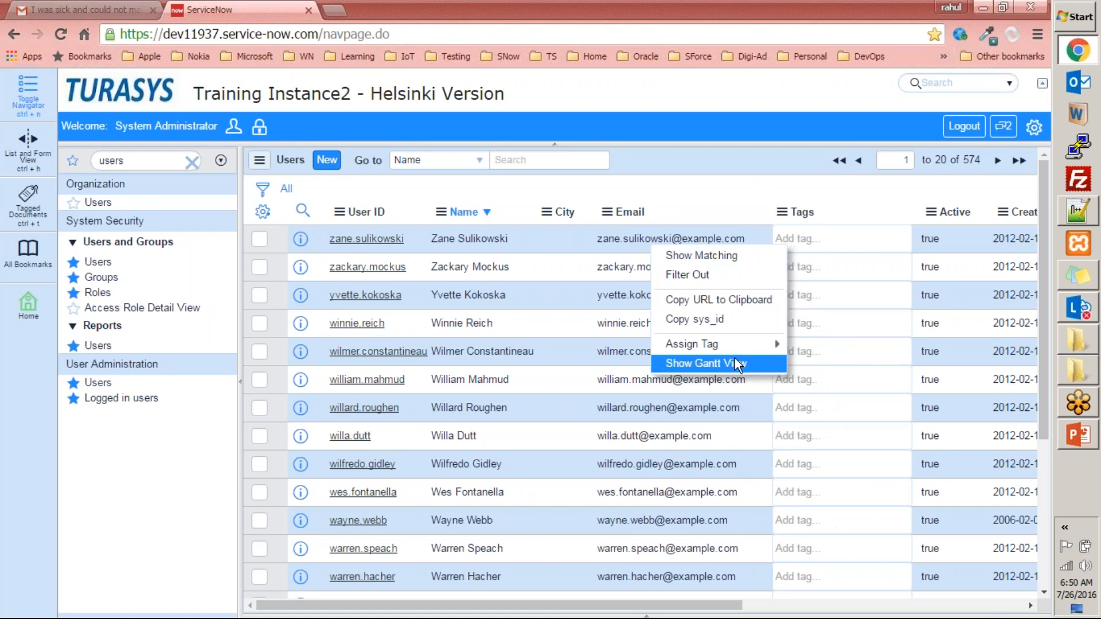
right_click(730, 201)
mouse_move(741, 383)
right_click(647, 261)
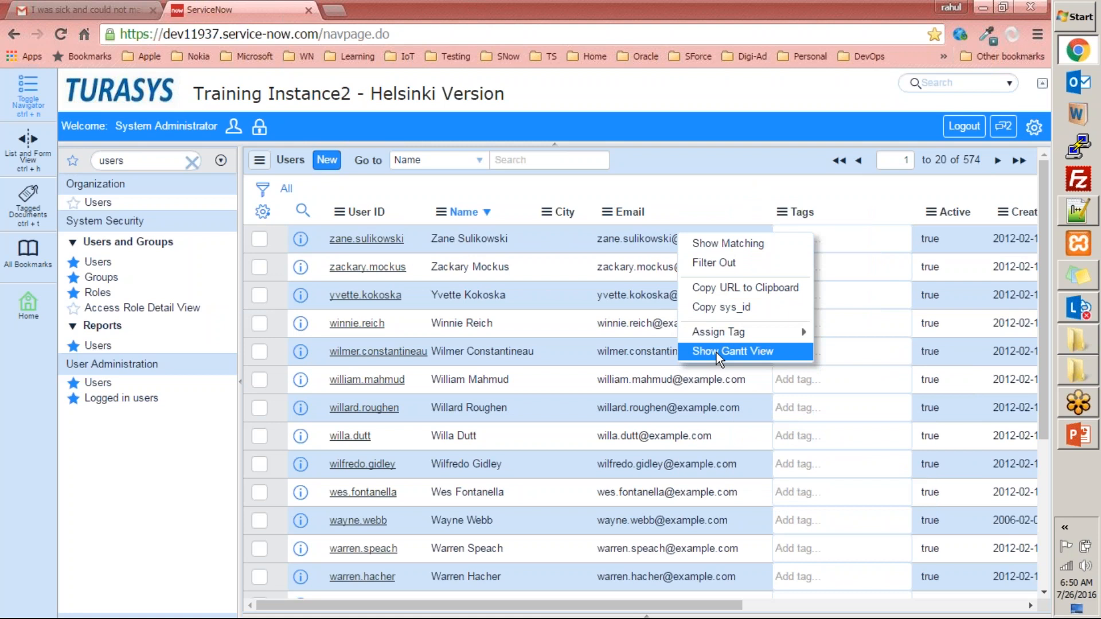
left_click(734, 197)
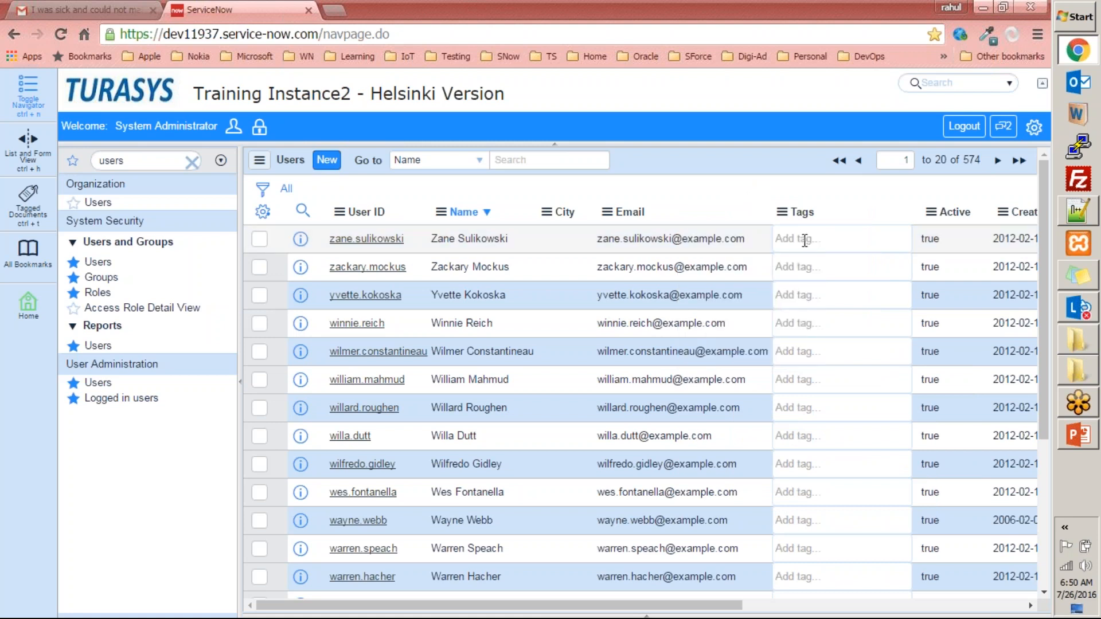
- Examine the context options of Tags cells in the first row and near the end of the Users list
right_click(835, 240)
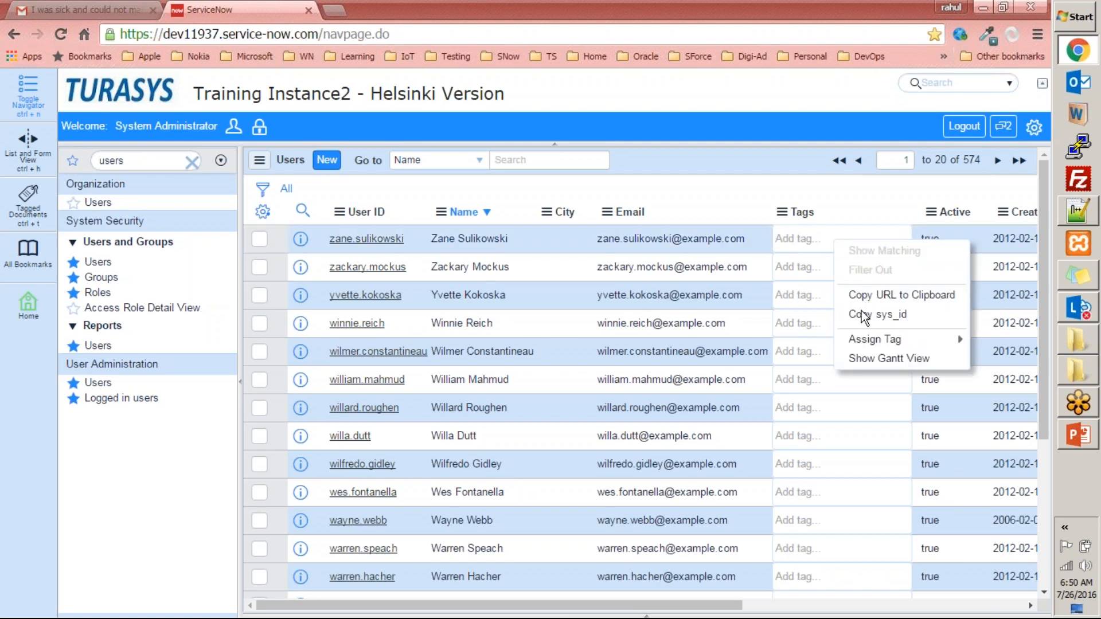
left_click(678, 323)
scroll(711, 304, "down", 5)
right_click(796, 500)
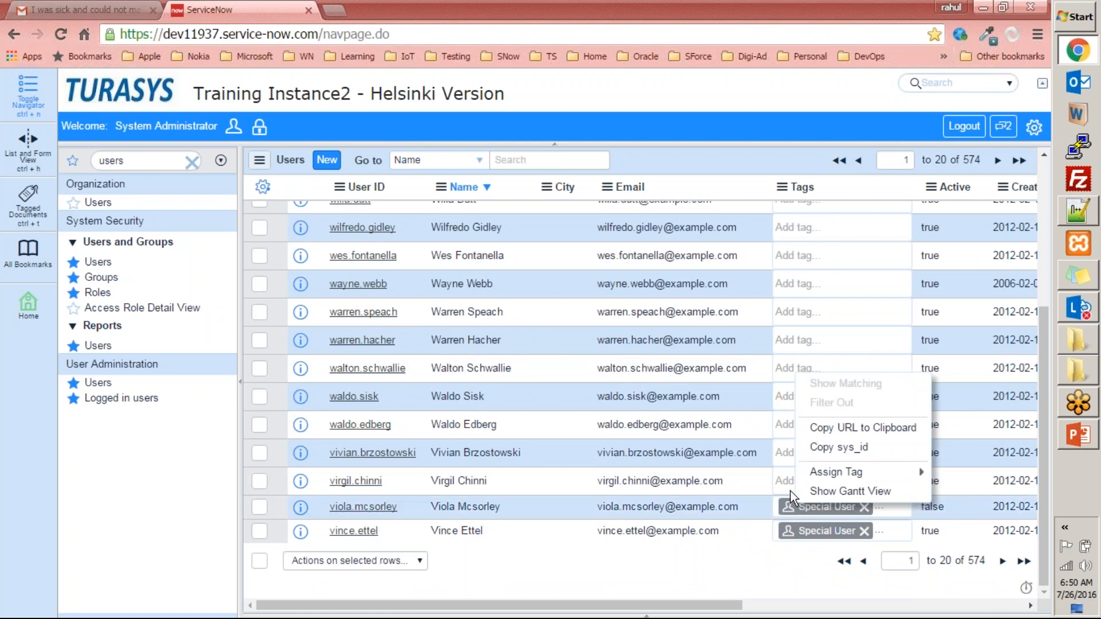
scroll(938, 308, "up", 5)
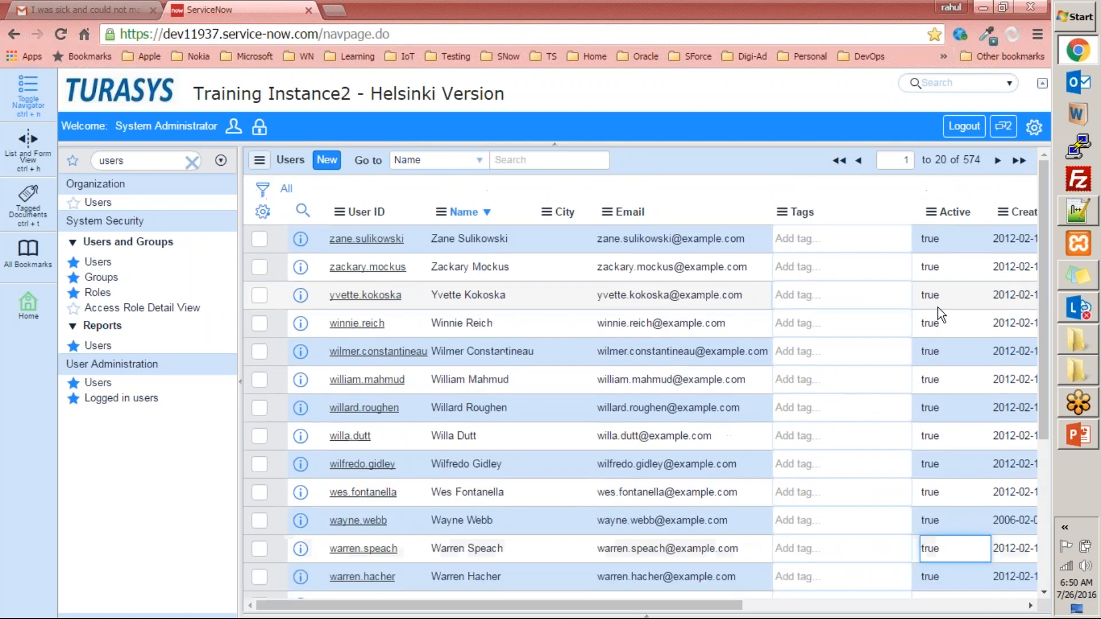
- Show only the Users records matching the Active value true, review the list, and restore all records
right_click(939, 298)
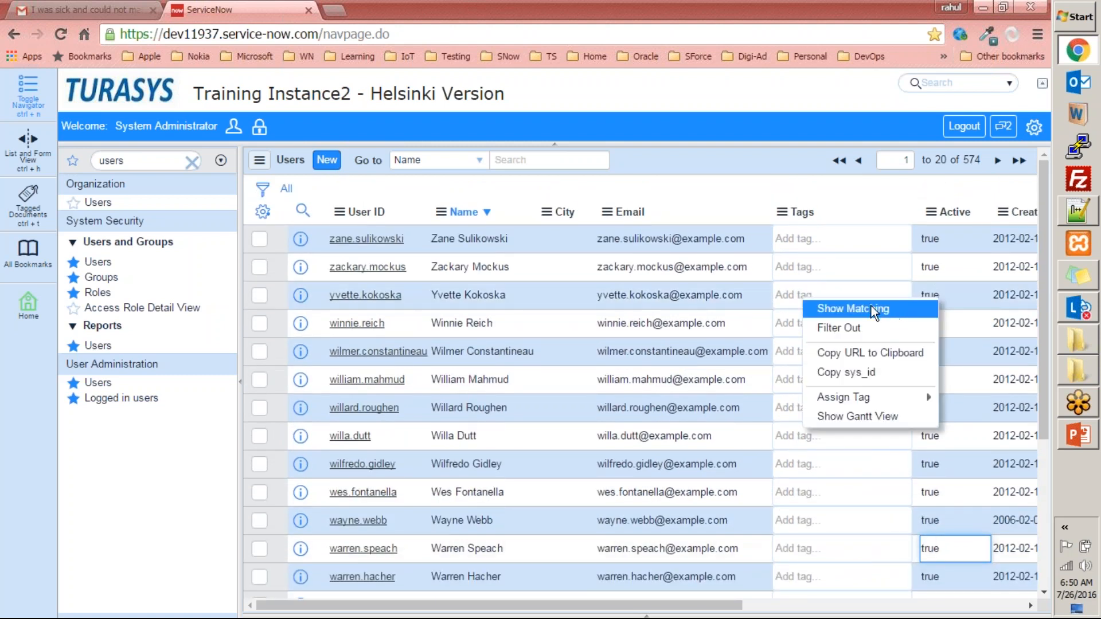
left_click(900, 311)
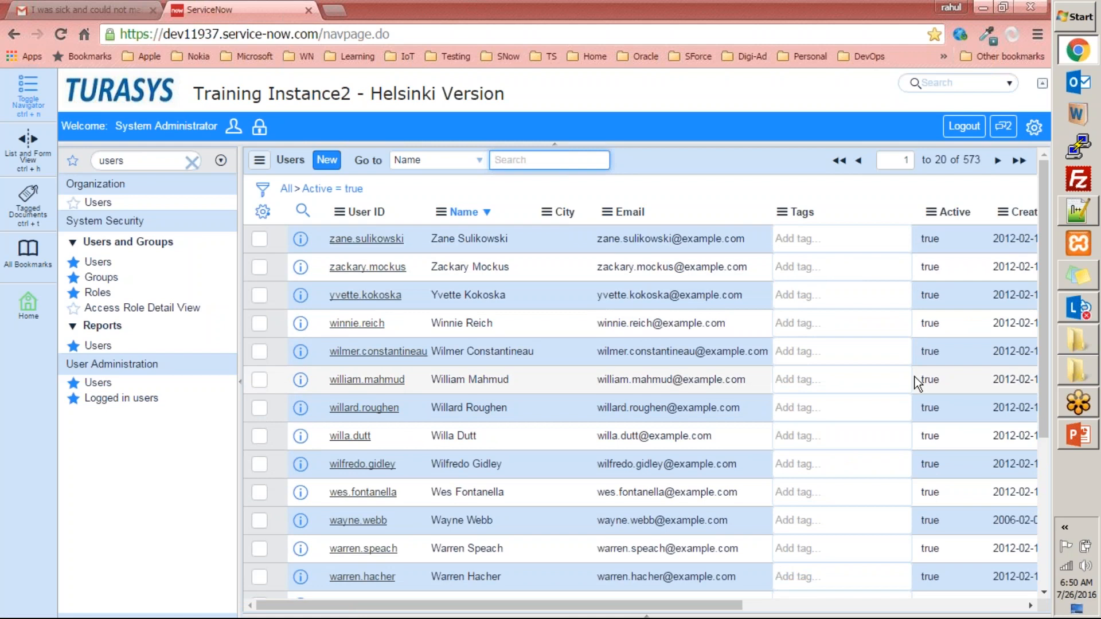
scroll(920, 373, "down", 4)
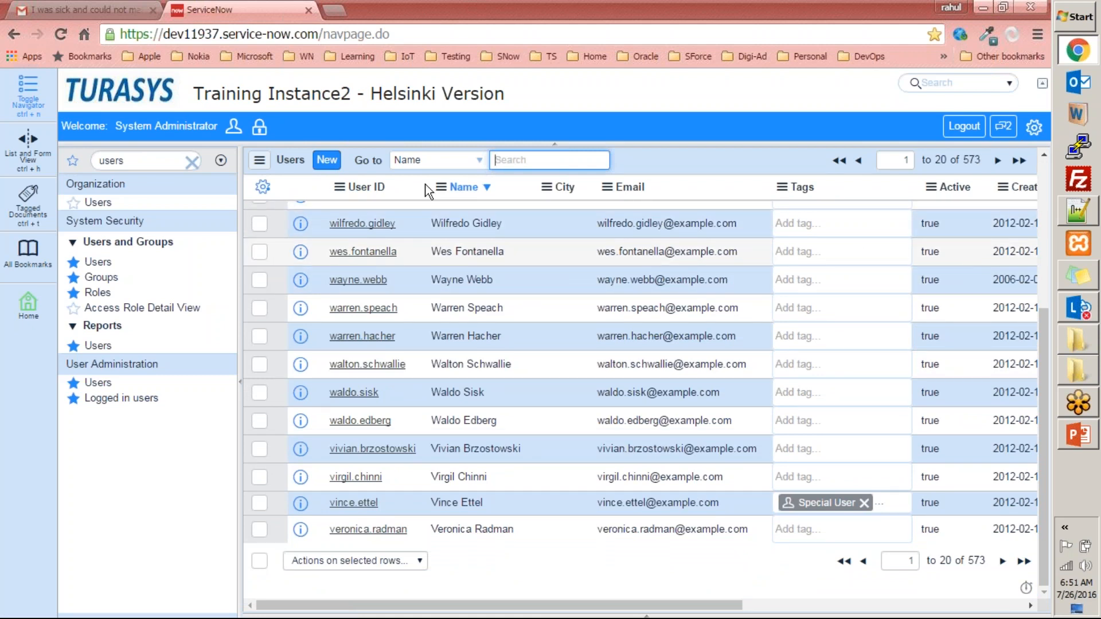
scroll(473, 248, "up", 5)
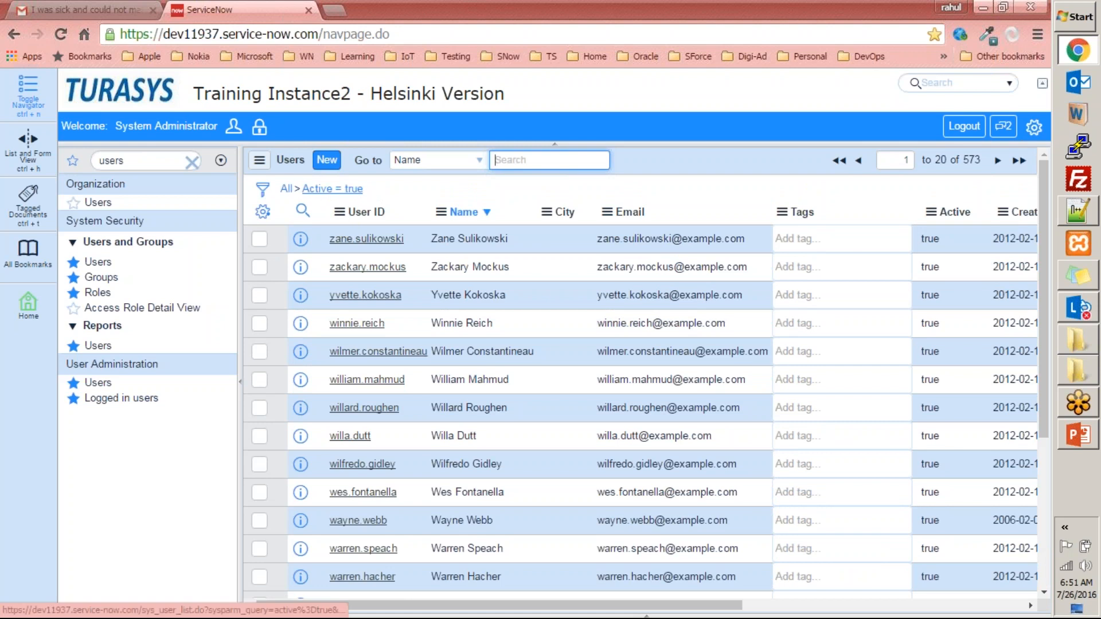
left_click(286, 190)
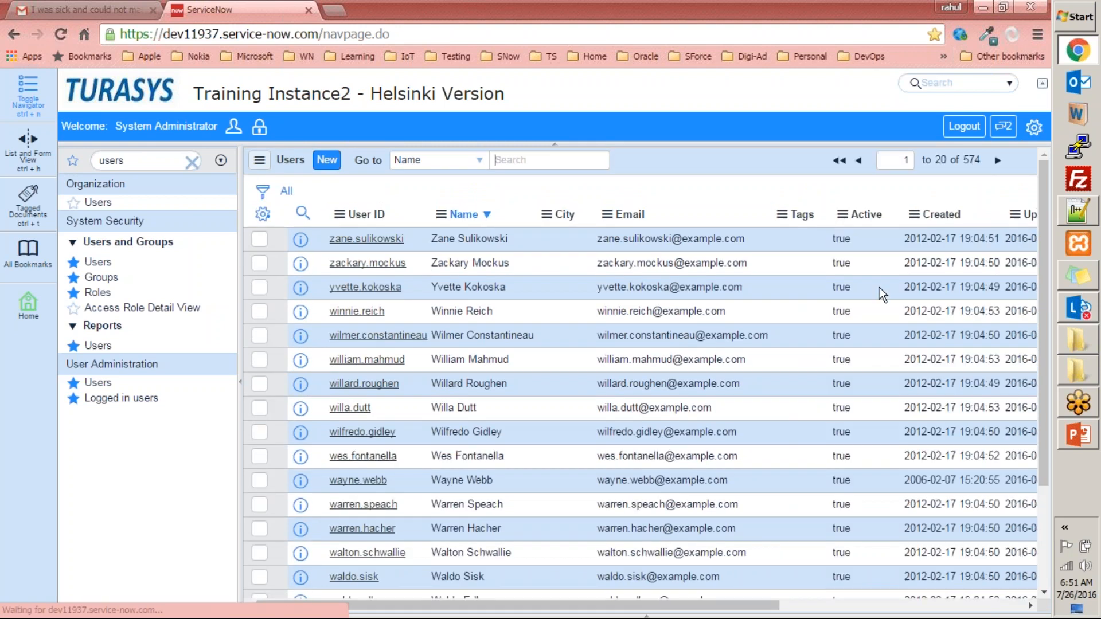
- Filter out the Users records whose Active value is true, and restore the full list
right_click(939, 244)
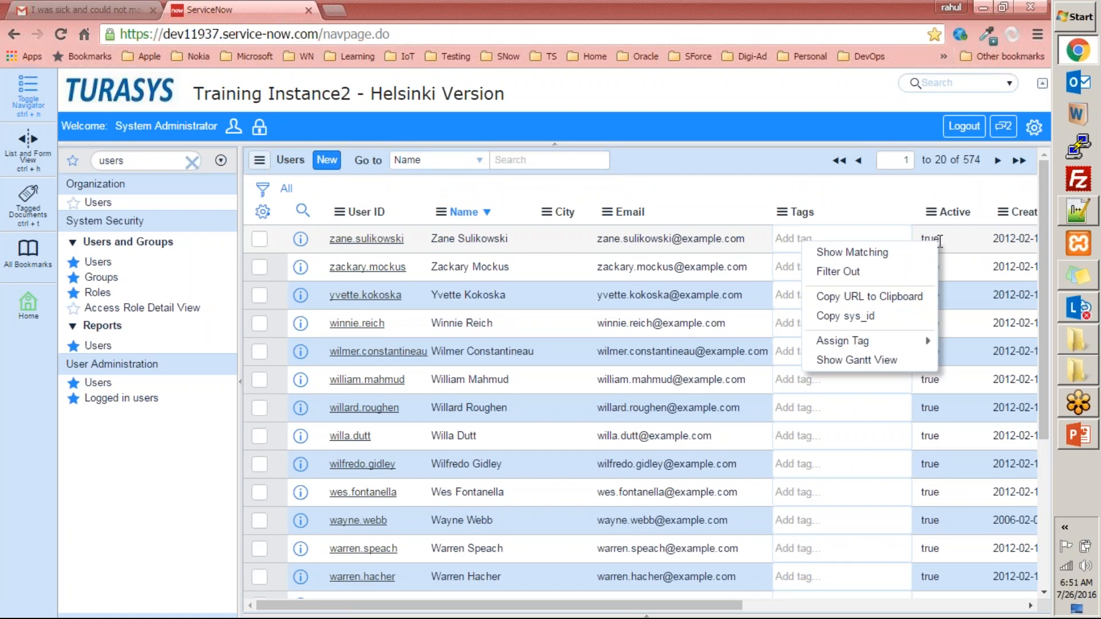
left_click(880, 268)
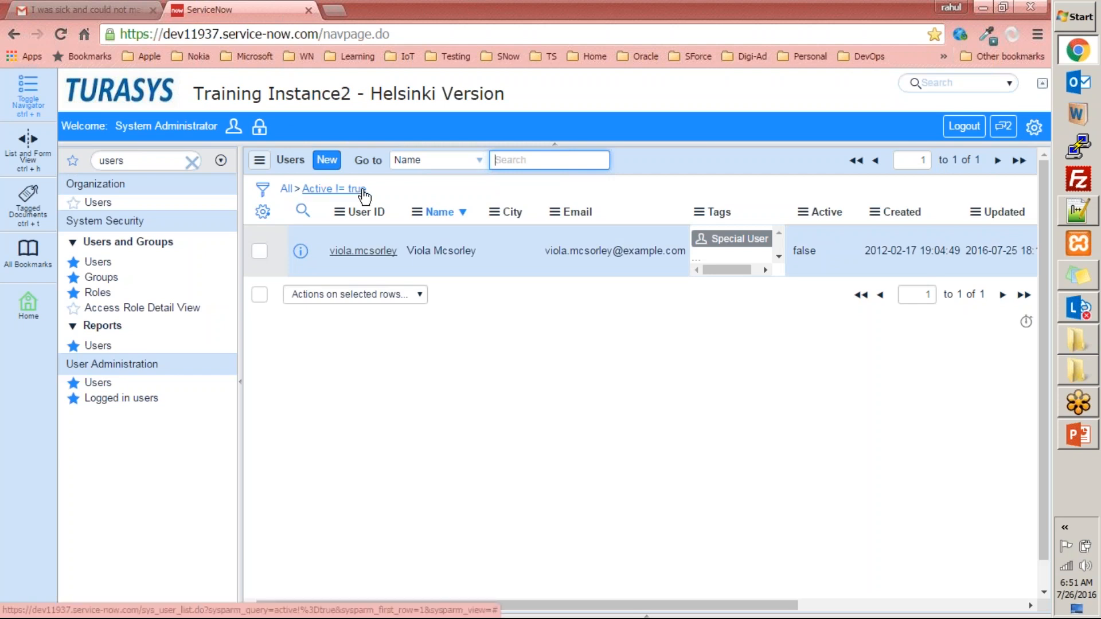
left_click(285, 190)
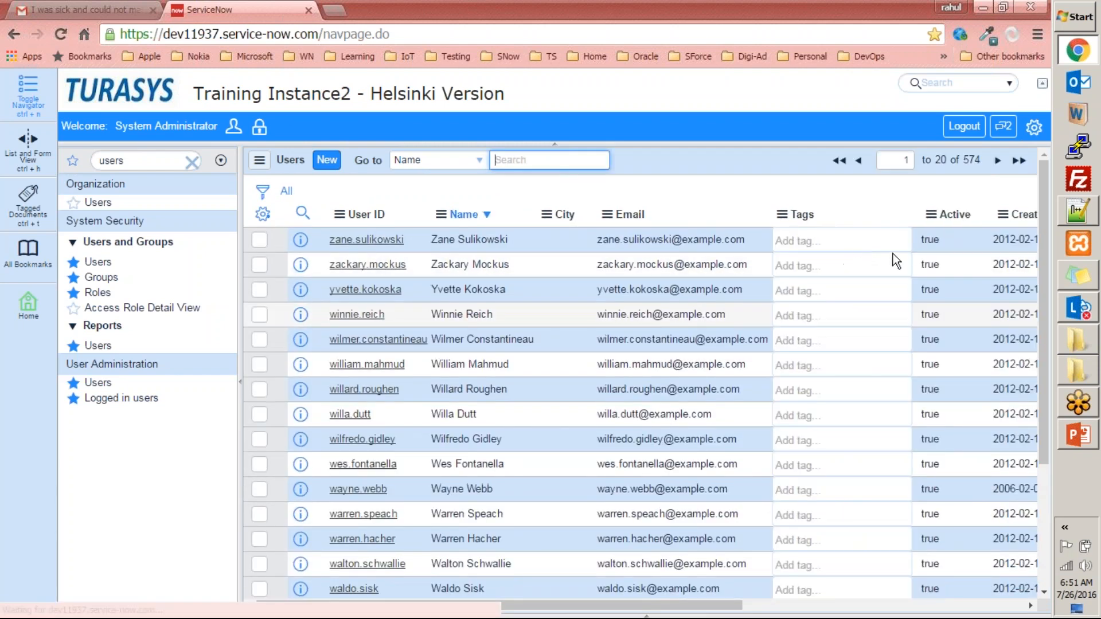
- Copy the record URL of the first listed user and open it in a new browser tab
right_click(939, 244)
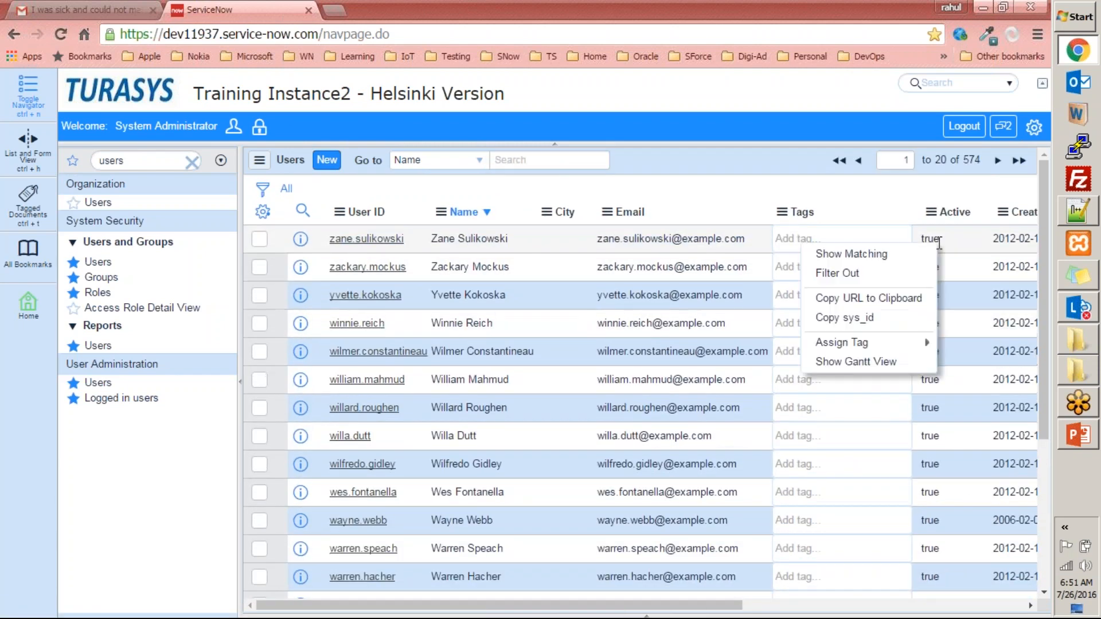
left_click(889, 298)
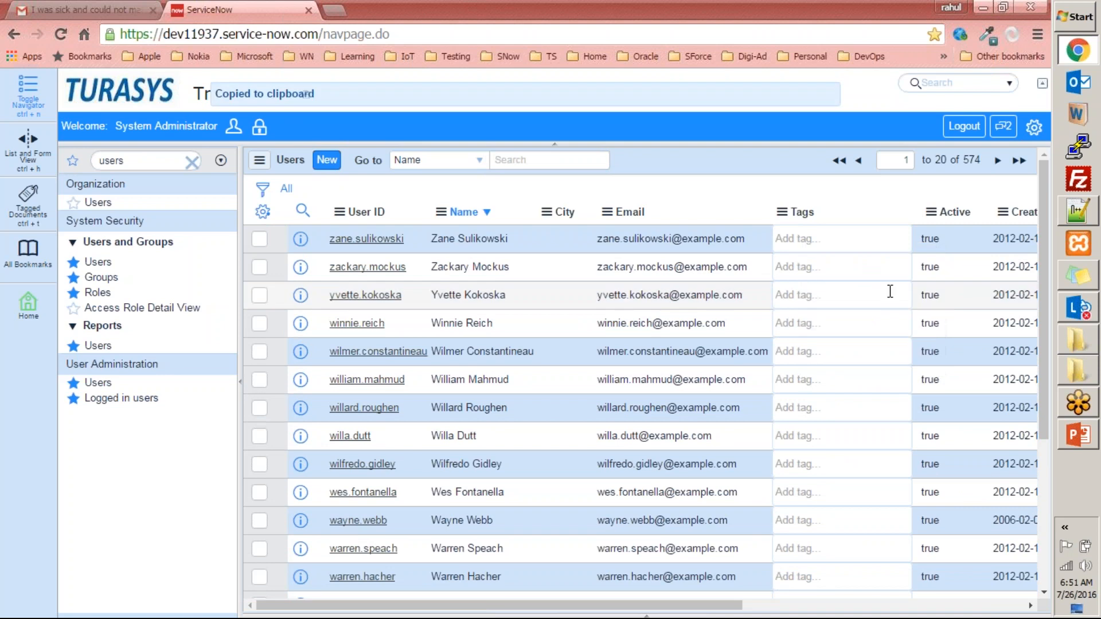
left_click(337, 11)
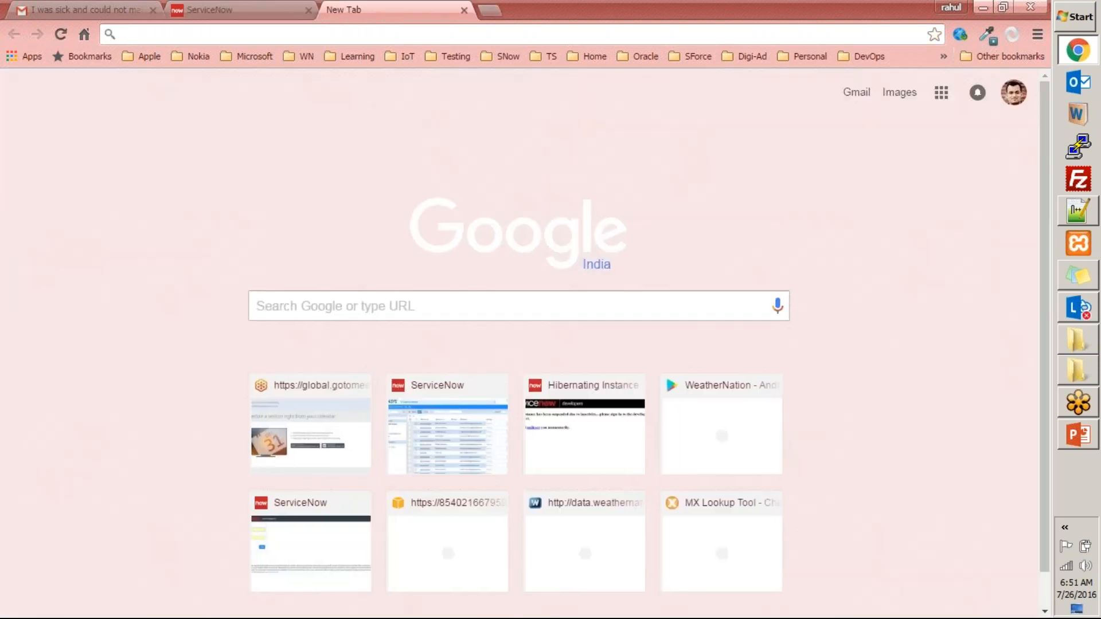
key("ctrl+v")
key("Return")
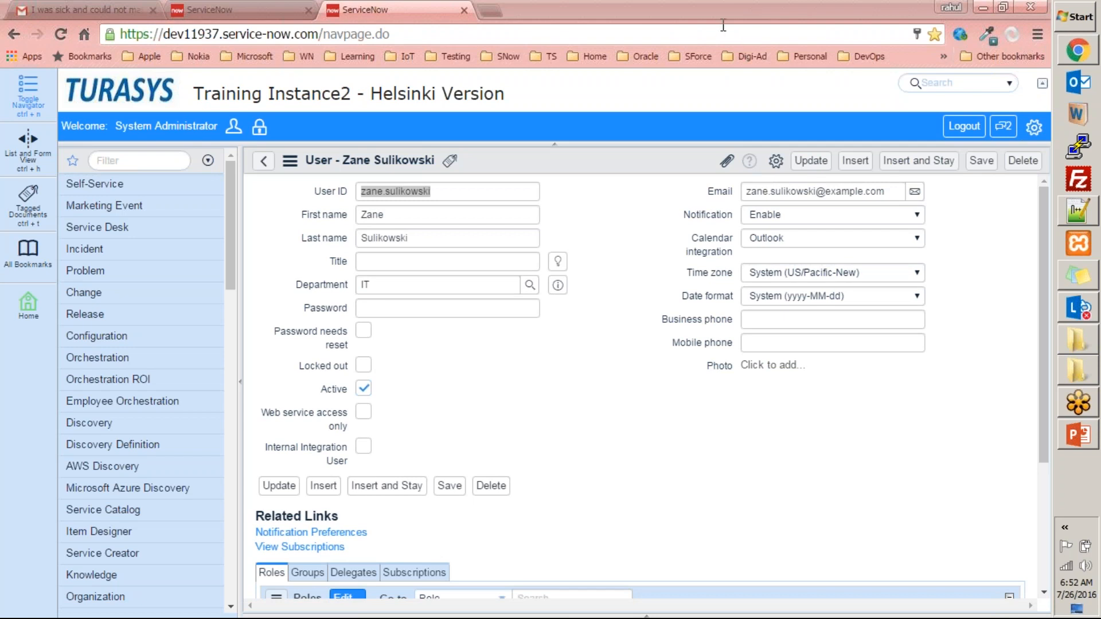
- Switch to Notepad++, replace all notes in the new 3 file with the copied record URL, and highlight its sys_id value
left_click(1077, 212)
left_click(266, 258)
key("ctrl+a")
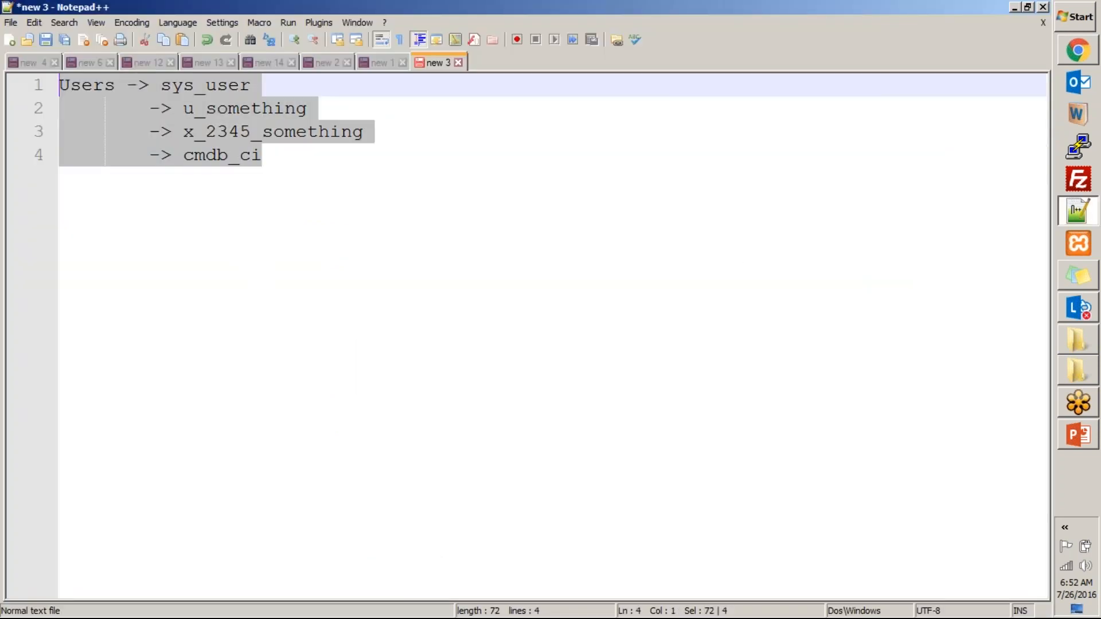
key("ctrl+v")
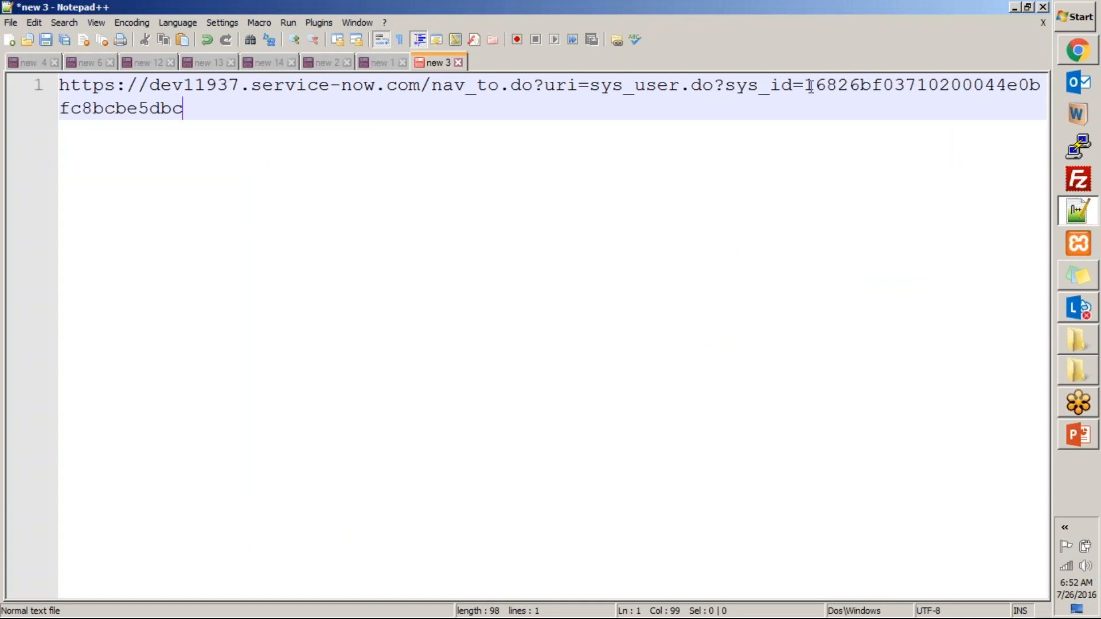
double_click(871, 90)
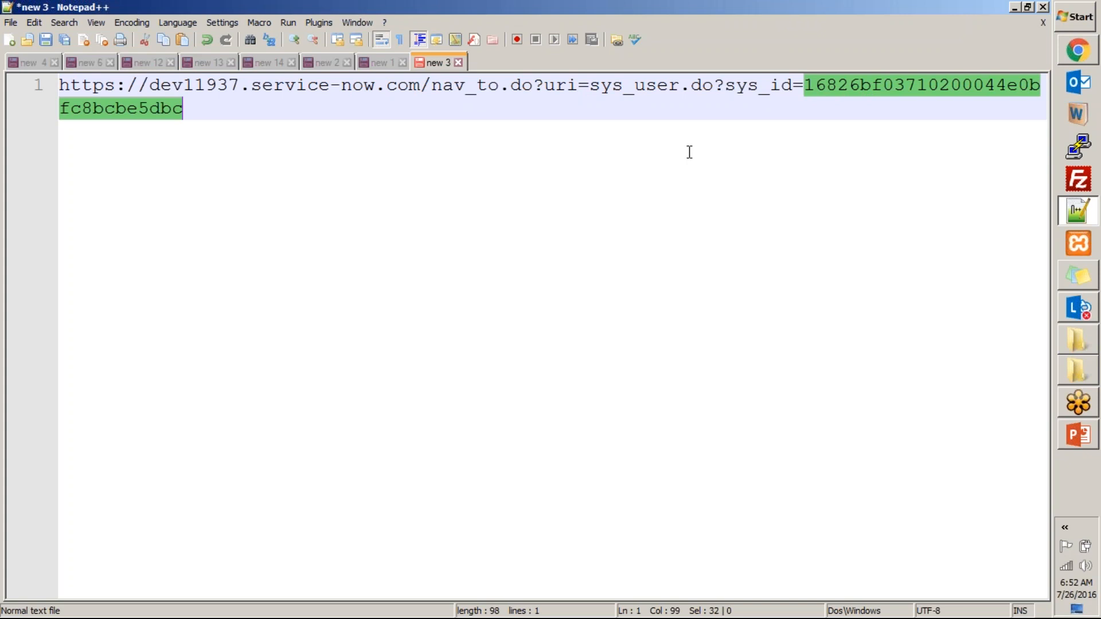
- Copy the record URL of a user near the end of the ServiceNow list and paste it below the first URL in Notepad++
key("alt+Tab")
left_click(263, 161)
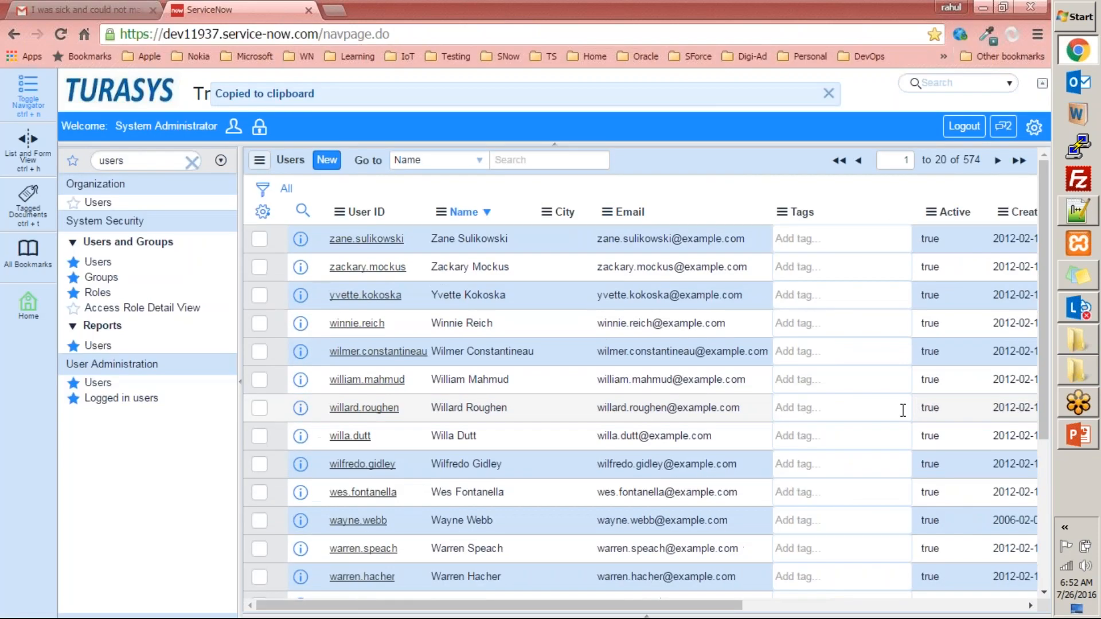
scroll(637, 435, "down", 5)
right_click(658, 370)
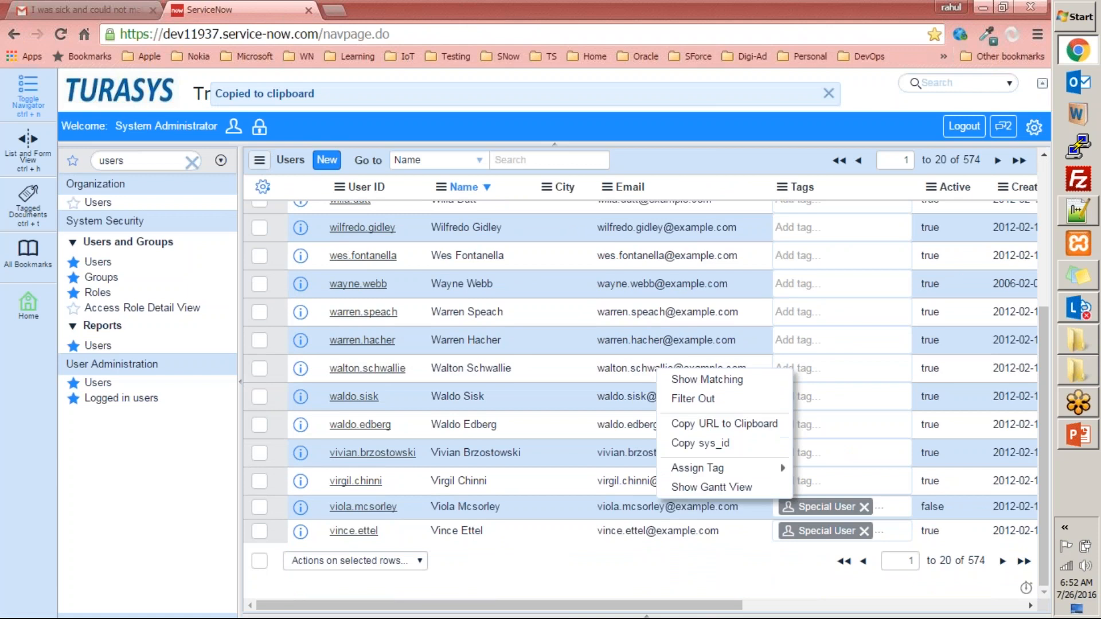
left_click(679, 424)
key("alt+Tab")
left_click(229, 115)
key("Return")
key("Return")
key("Return")
key("ctrl+v")
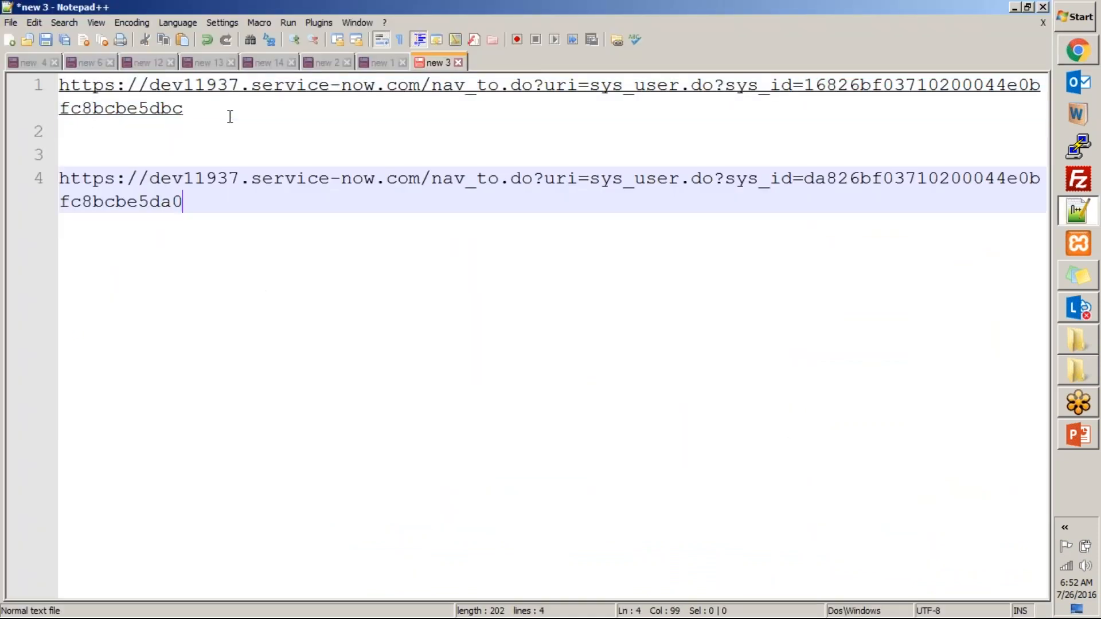
key("Return")
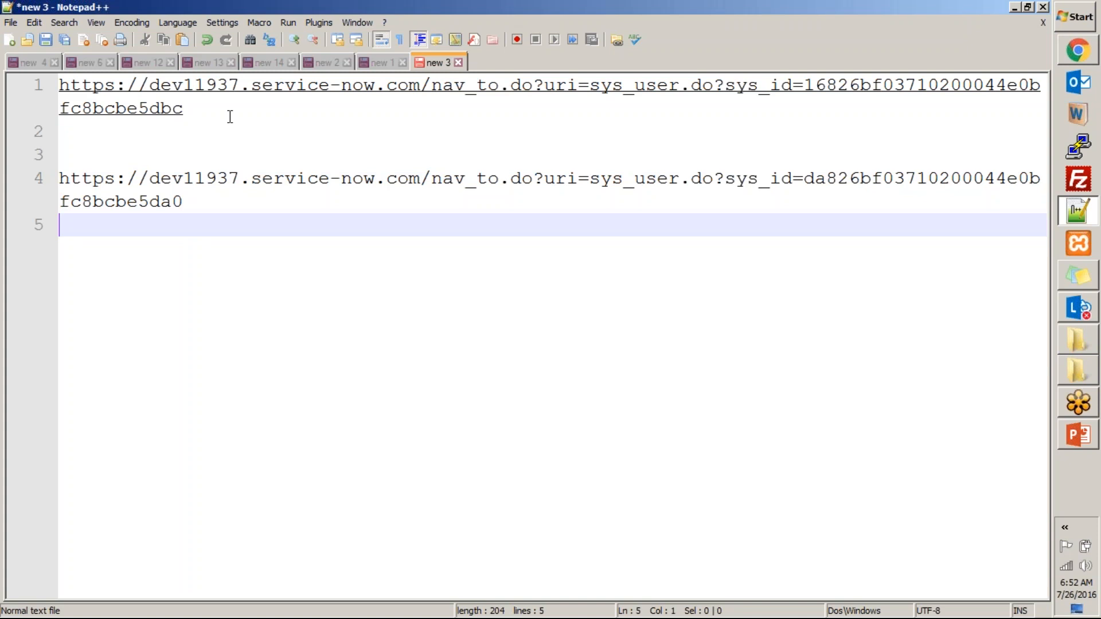
- Examine the second URL and its sys_id value in Notepad++ alongside the records in the ServiceNow Users list
double_click(819, 177)
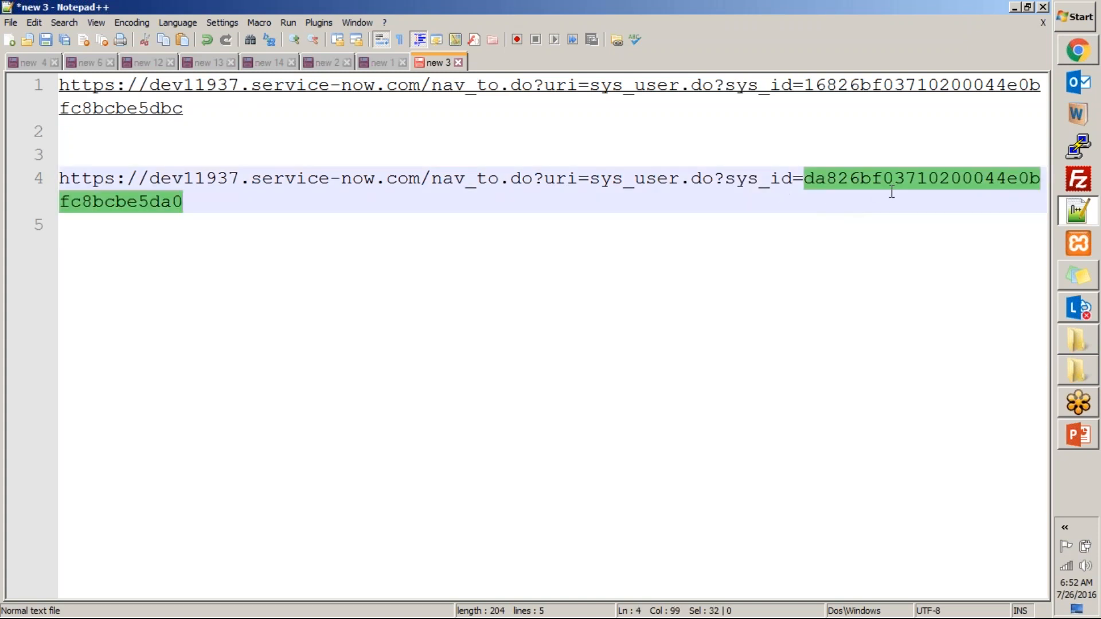
left_click_drag(225, 204, 57, 175)
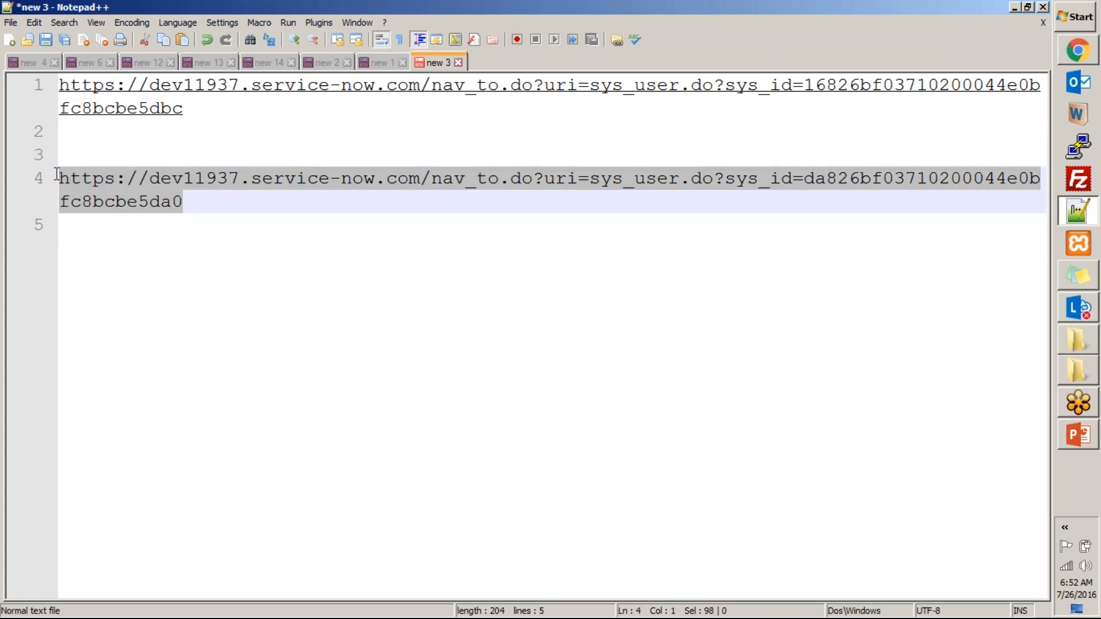
left_click(212, 229)
left_click_drag(221, 205, 45, 182)
left_click(927, 179)
double_click(927, 179)
key("alt+Tab")
scroll(673, 262, "up", 5)
key("alt+Tab")
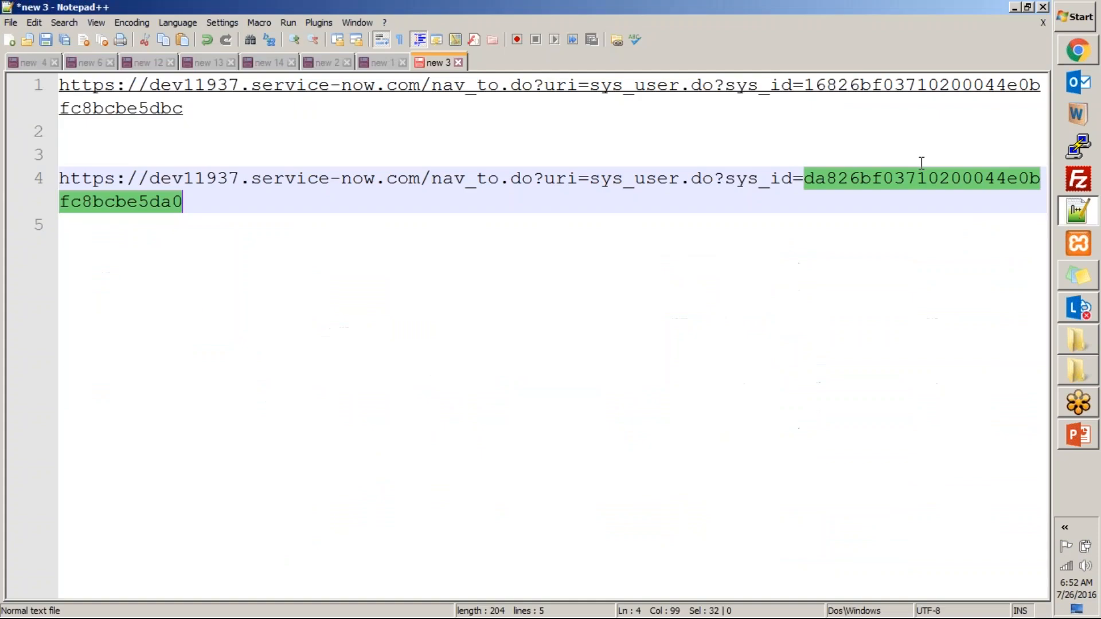
key("alt+Tab")
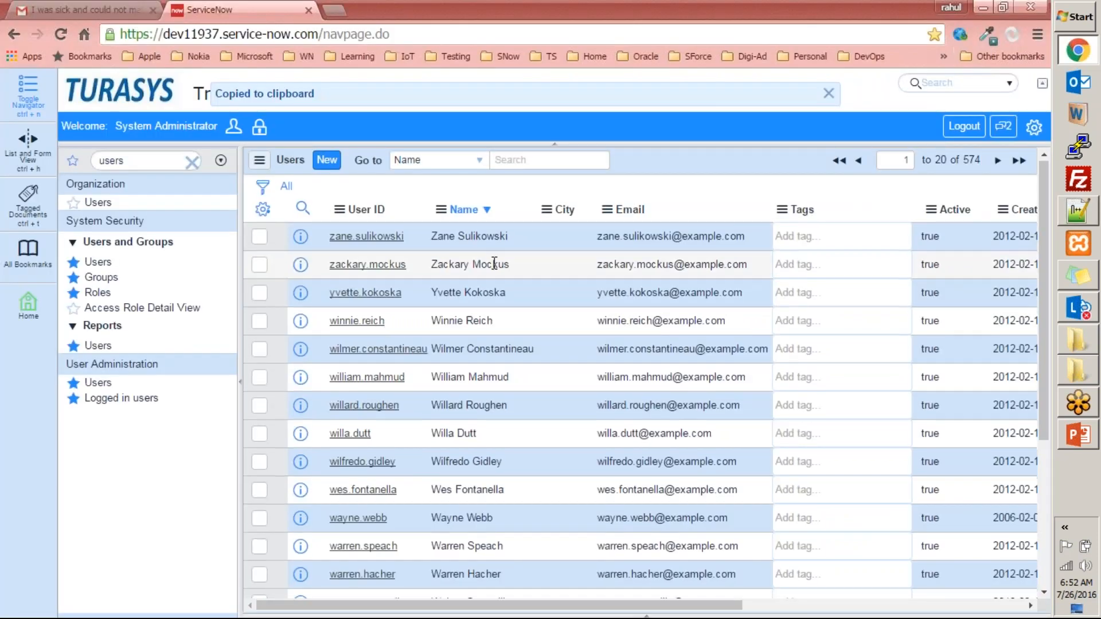
scroll(494, 263, "down", 4)
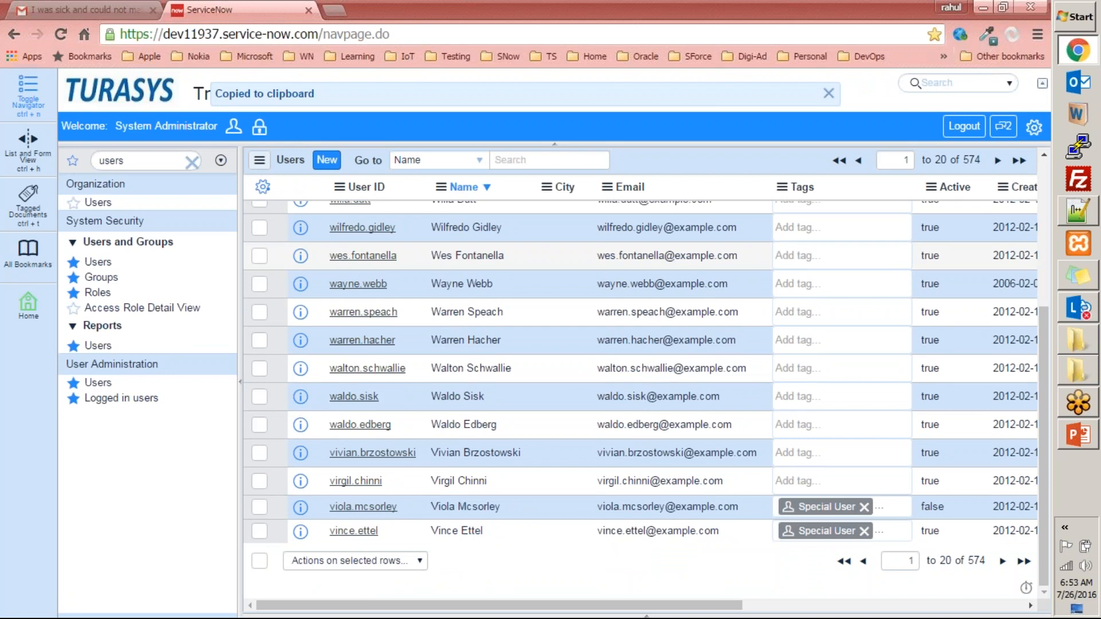
scroll(678, 326, "up", 5)
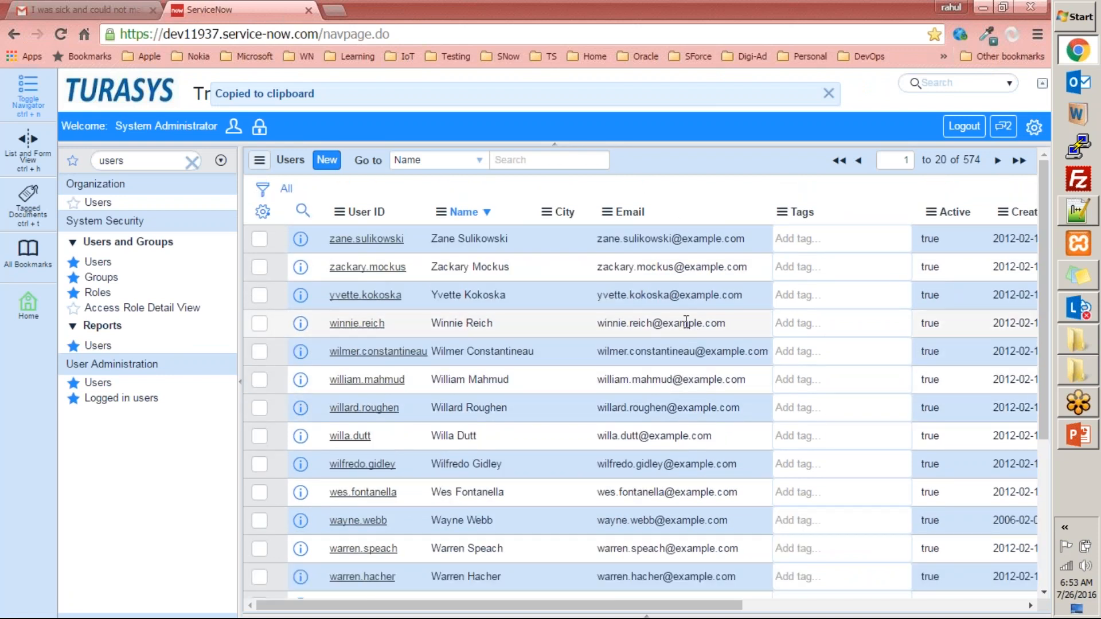
- Copy the sys_id of the fourth listed user, paste it on line 7 of the Notepad++ file, and highlight it
right_click(686, 323)
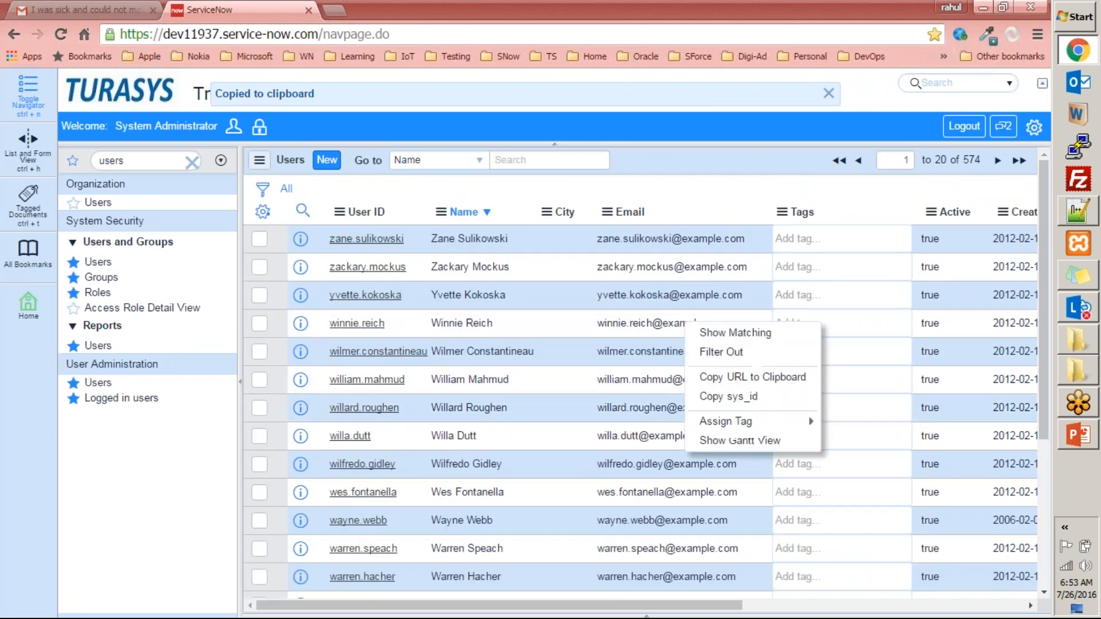
left_click(722, 398)
key("alt+Tab")
left_click(341, 229)
key("Return")
key("Return")
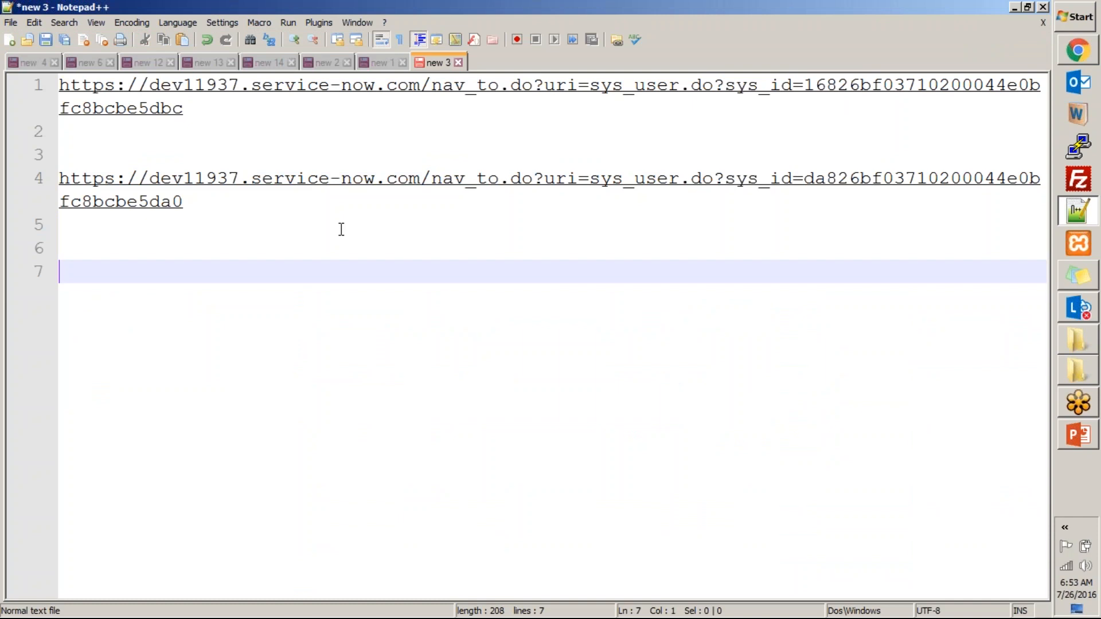
key("ctrl+v")
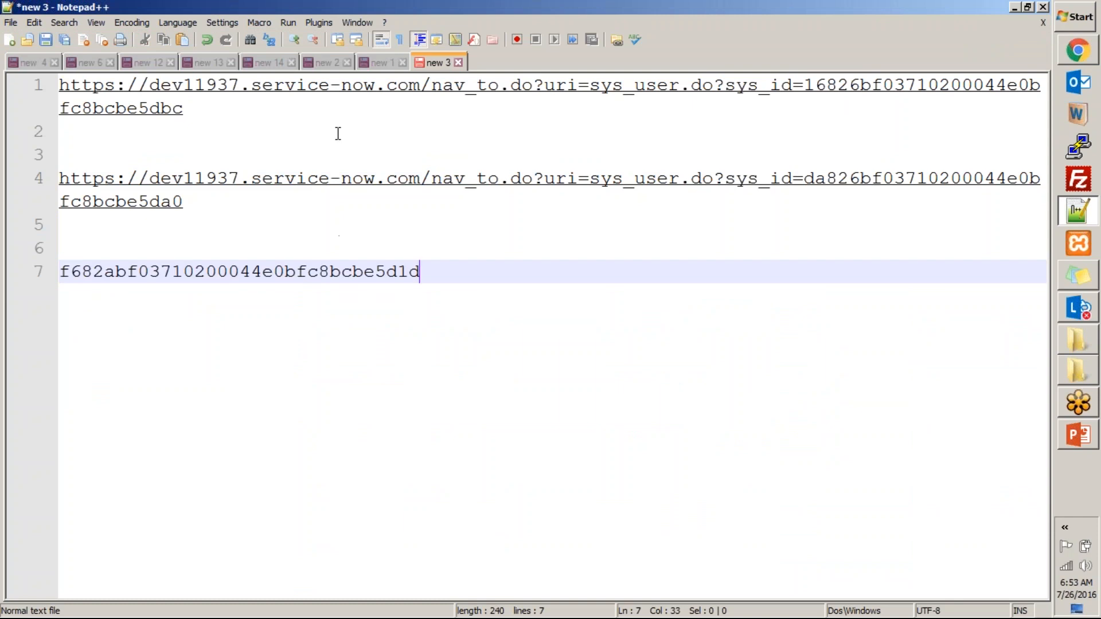
double_click(379, 279)
key("ctrl+c")
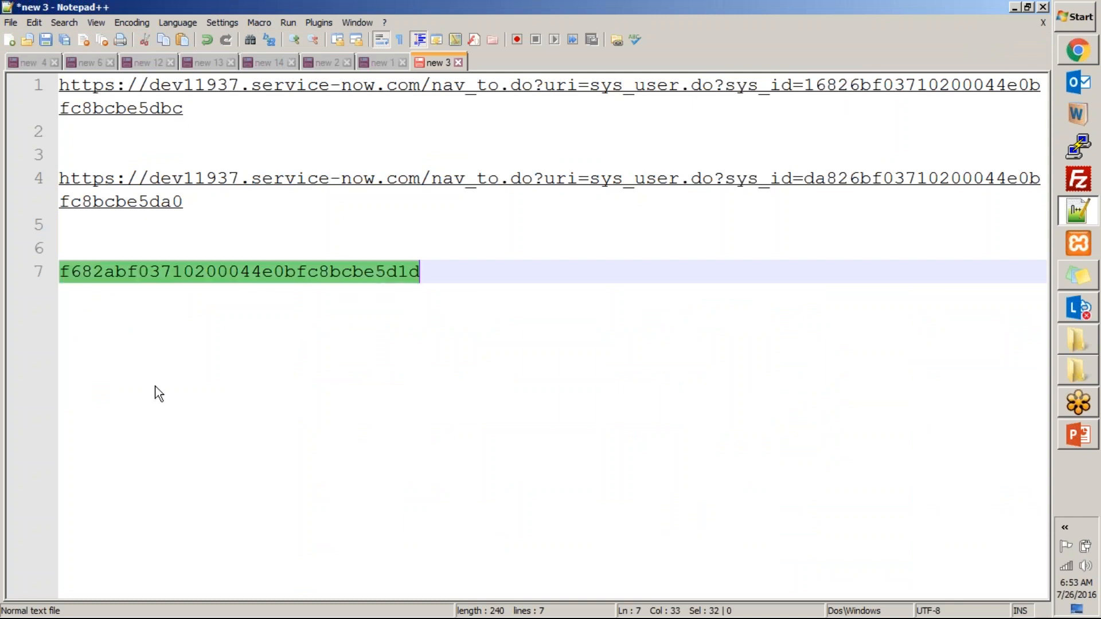
- Switch back to ServiceNow and filter the Users list with the condition Sys ID is the copied sys_id
key("alt+Tab")
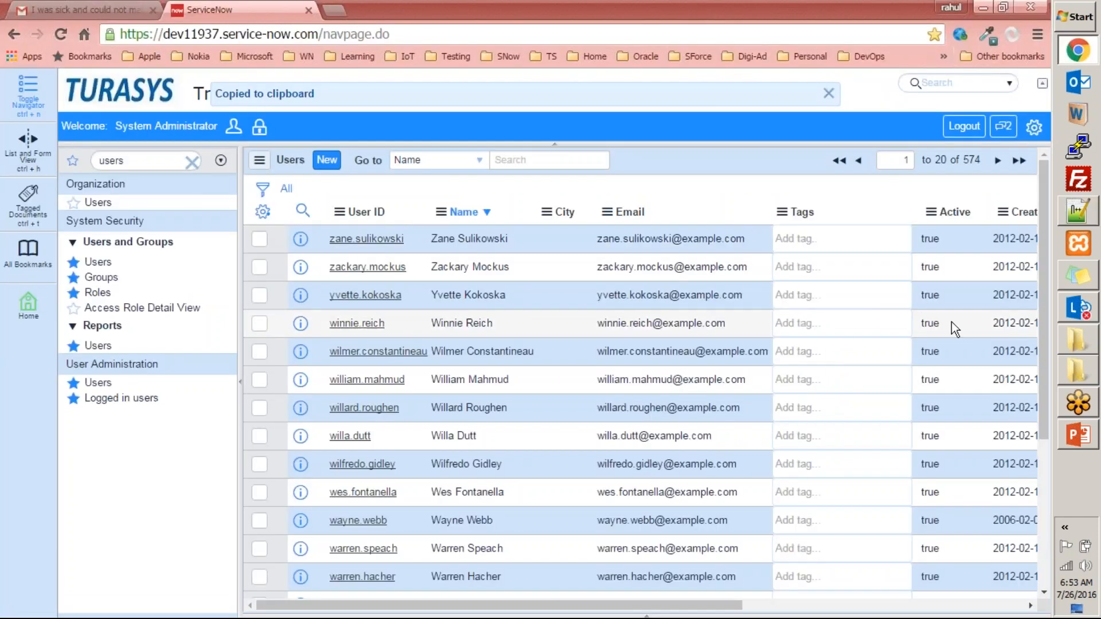
left_click(262, 189)
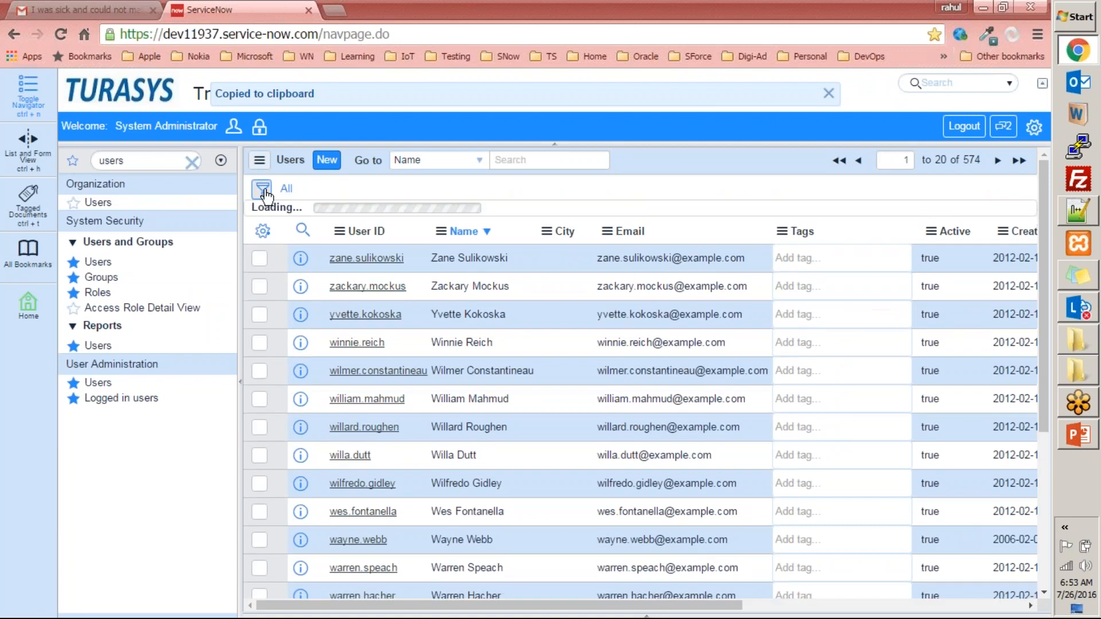
left_click(344, 238)
type("sys")
left_click(324, 294)
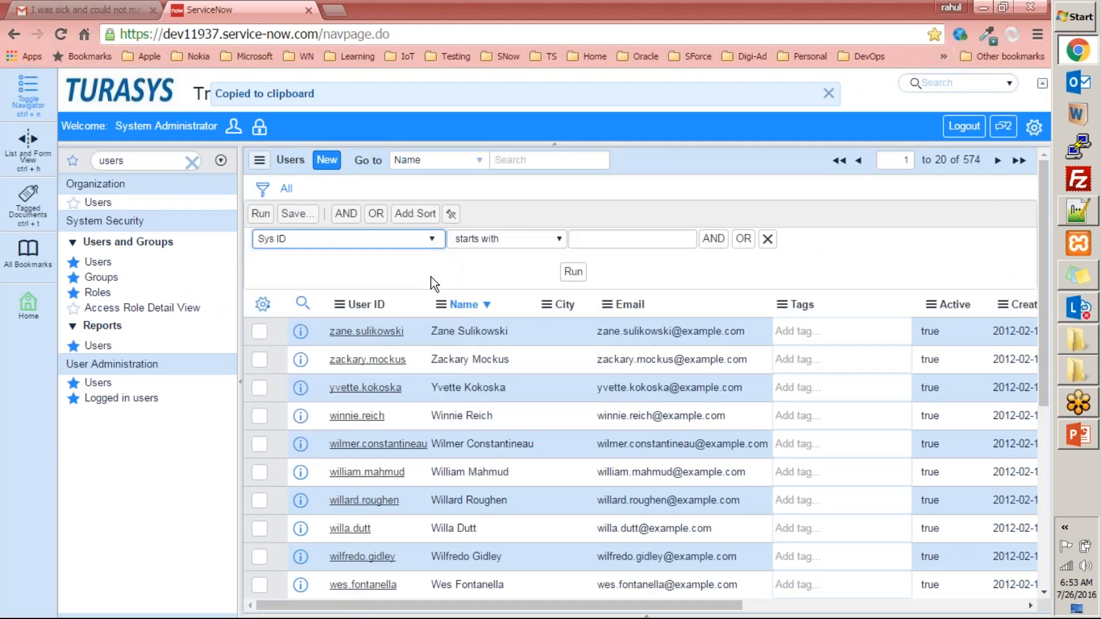
left_click(507, 238)
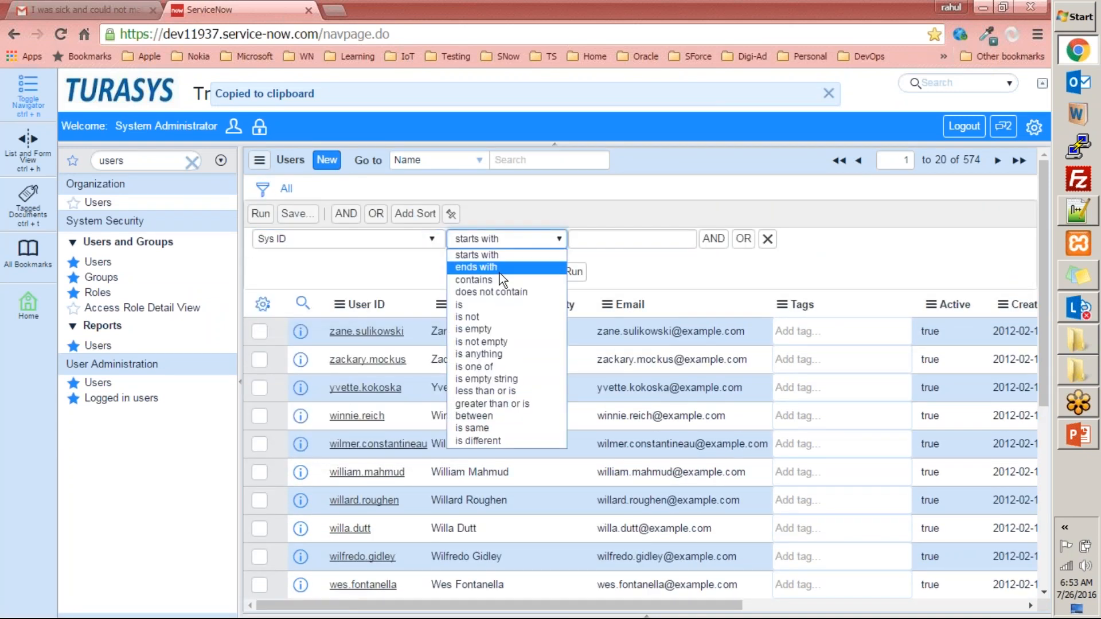
left_click(481, 318)
left_click(577, 240)
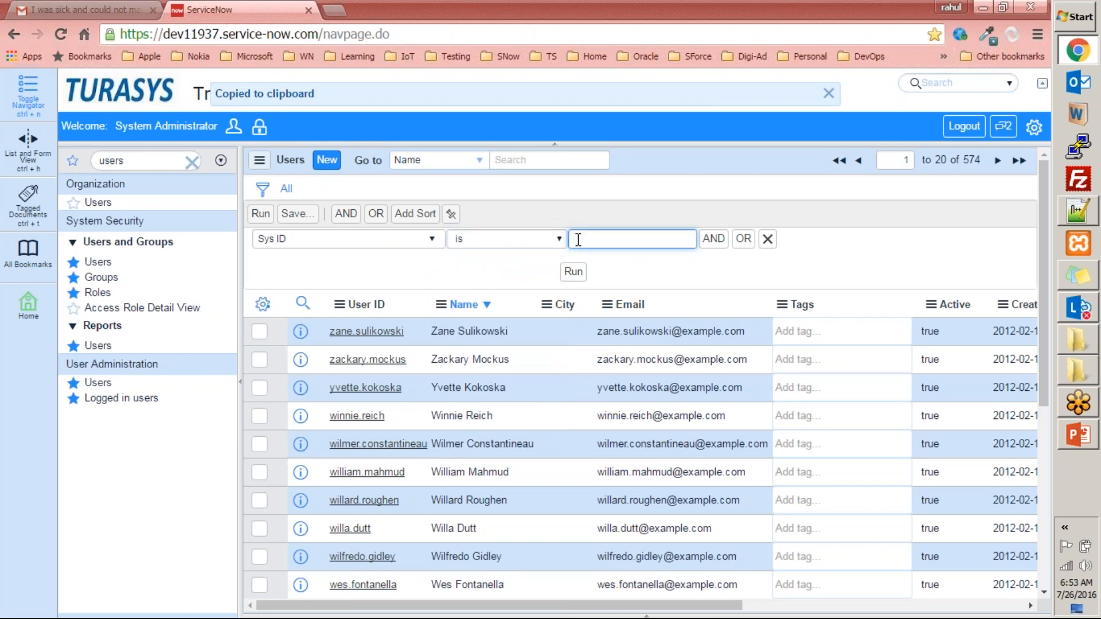
key("ctrl+v")
left_click(574, 271)
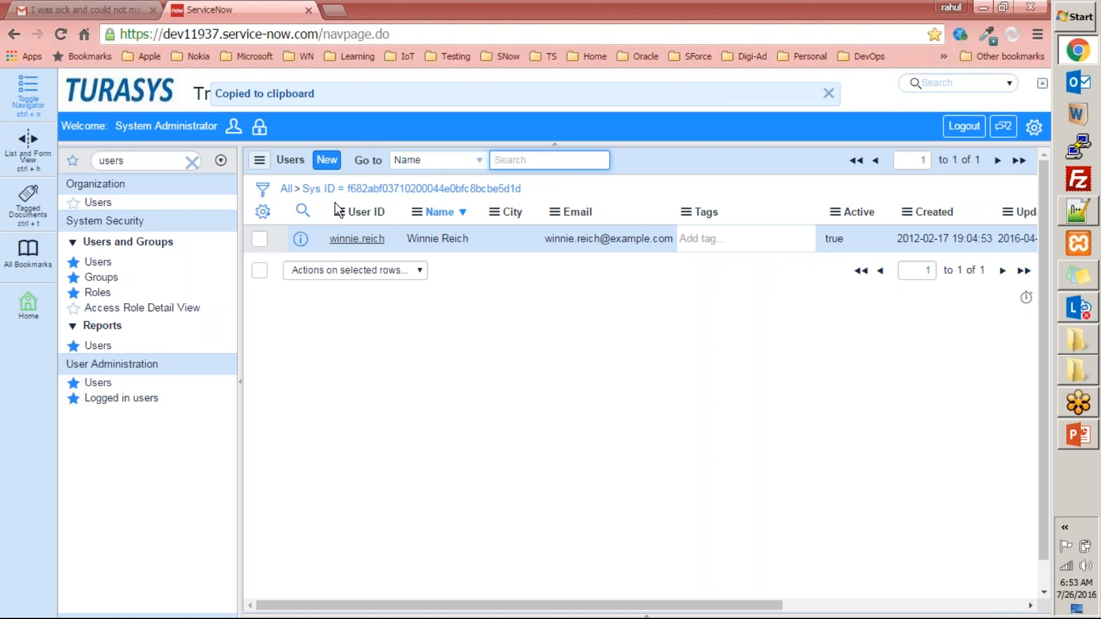
- Dismiss the clipboard notification, clear all text from the Notepad++ file, and return to the ServiceNow Users list
left_click(828, 93)
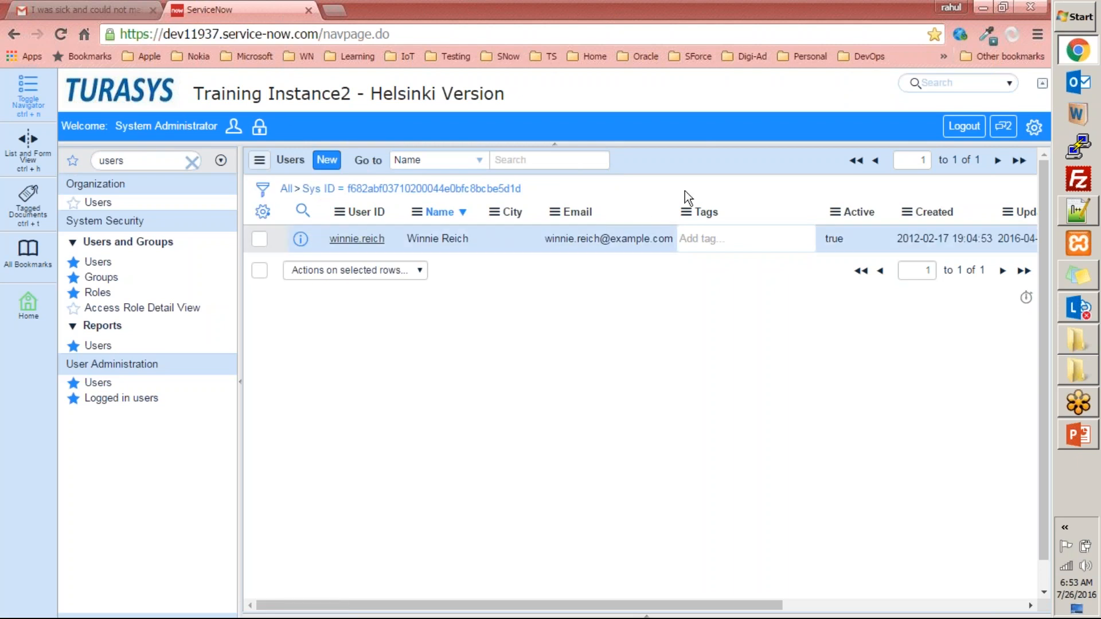
key("alt+Tab")
left_click(594, 296)
key("ctrl+a")
key("Delete")
key("alt+Tab")
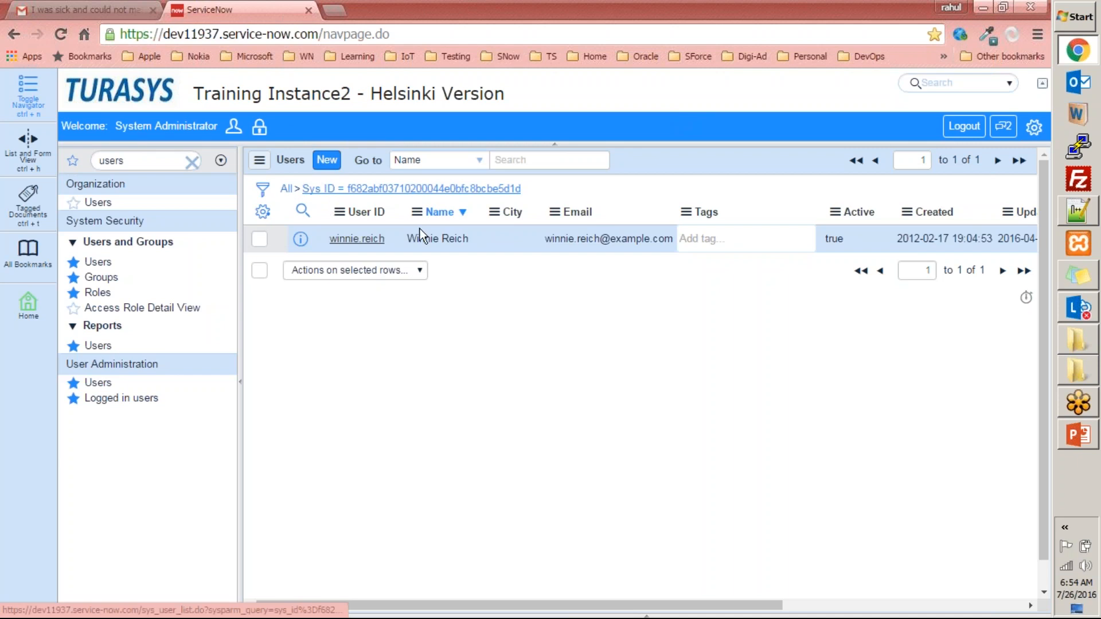
- Copy the query of the Sys ID filter condition, paste it into the empty Notepad++ file, and highlight its sys_id value
right_click(460, 192)
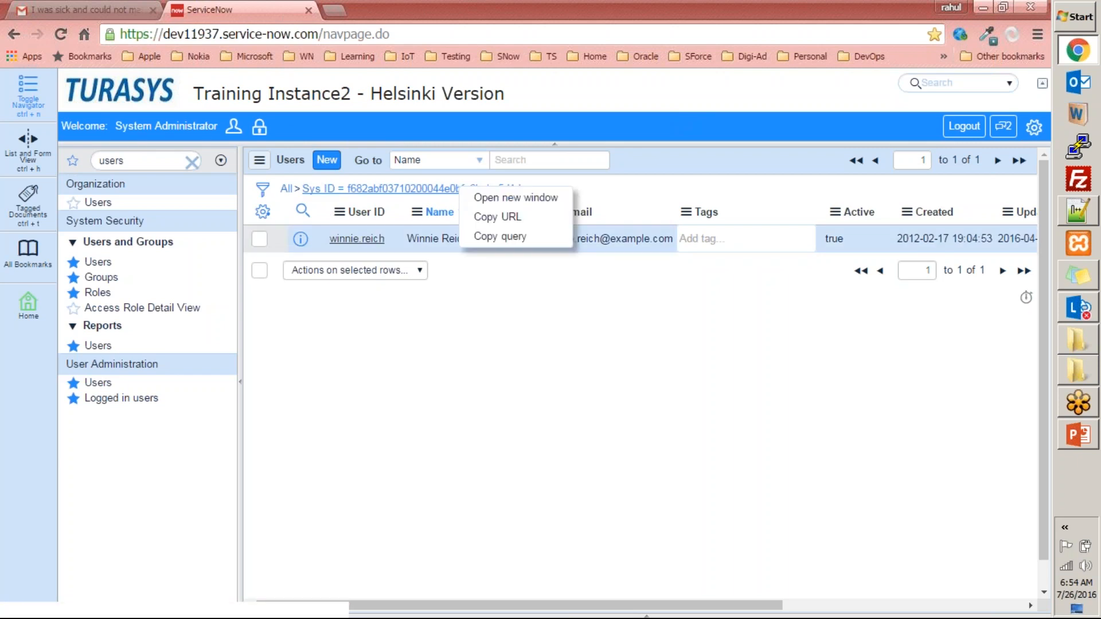
left_click(481, 236)
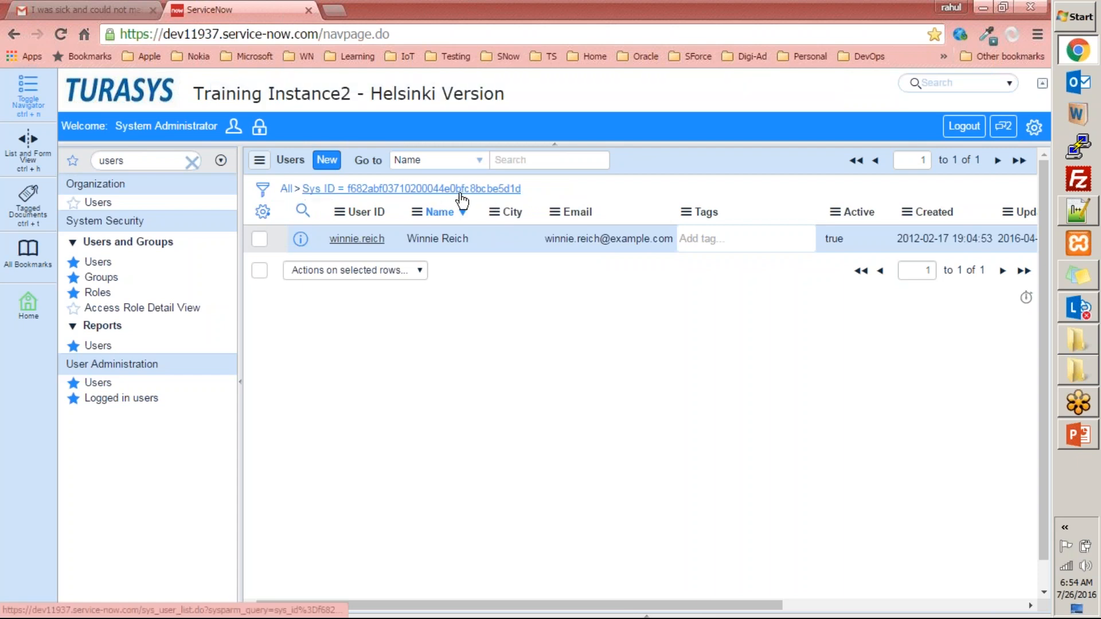
key("alt+Tab")
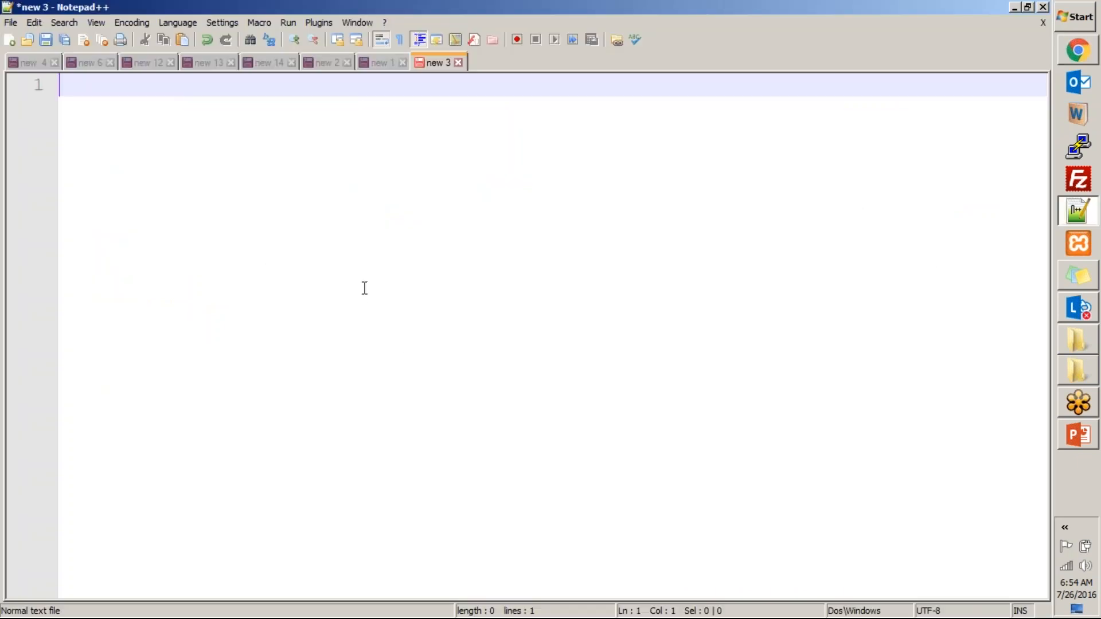
key("ctrl+v")
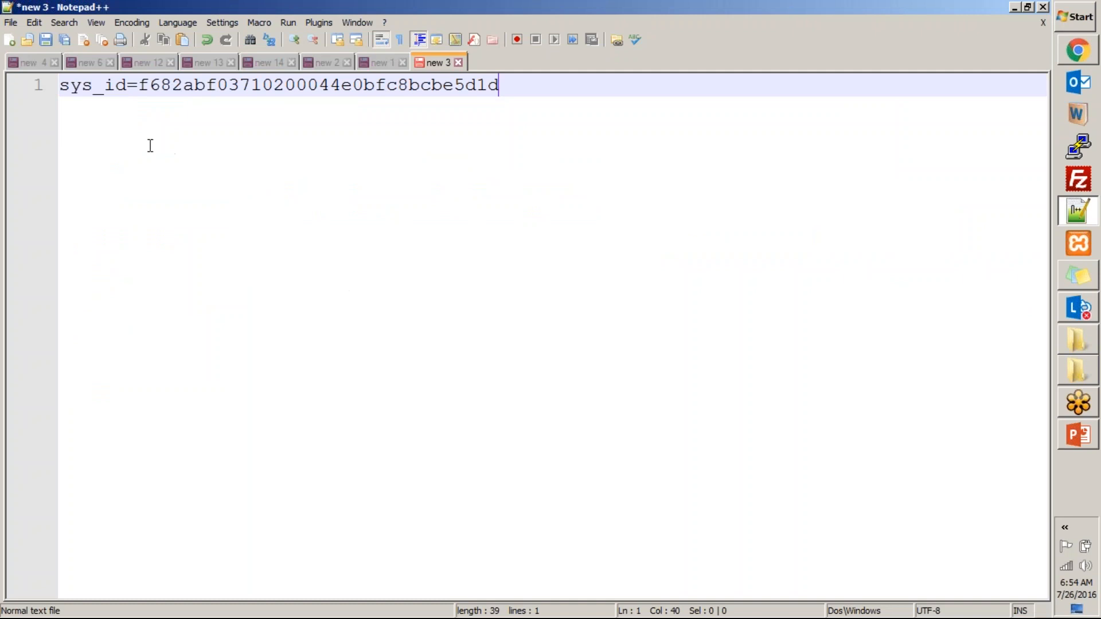
double_click(438, 84)
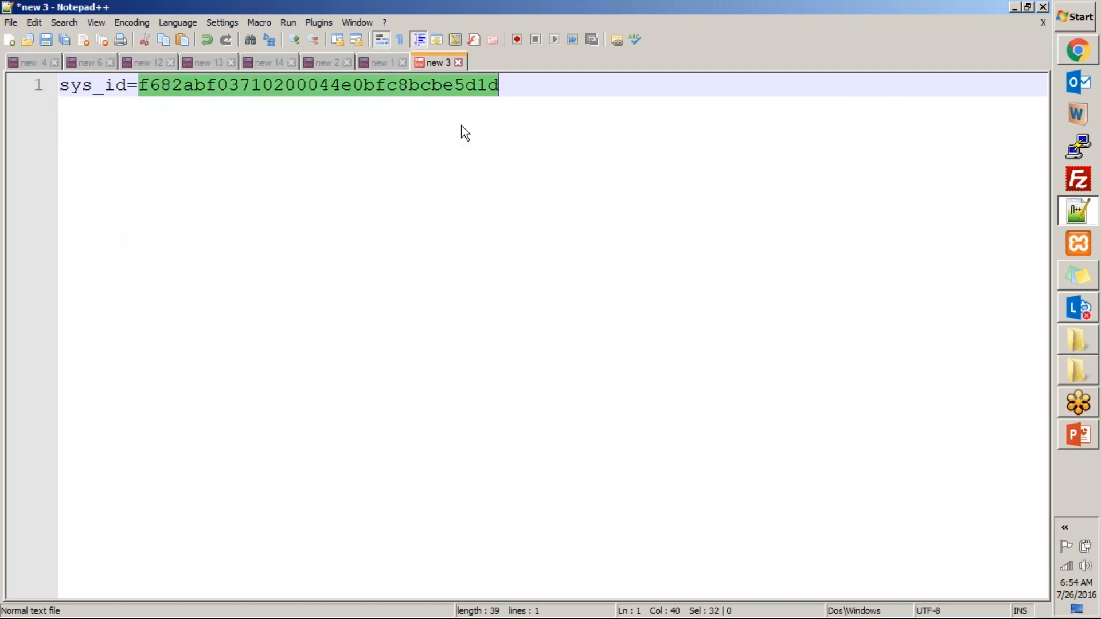
- Switch back to ServiceNow and set the Users list filter condition to Tags with the label Special User
key("alt+Tab")
left_click(262, 189)
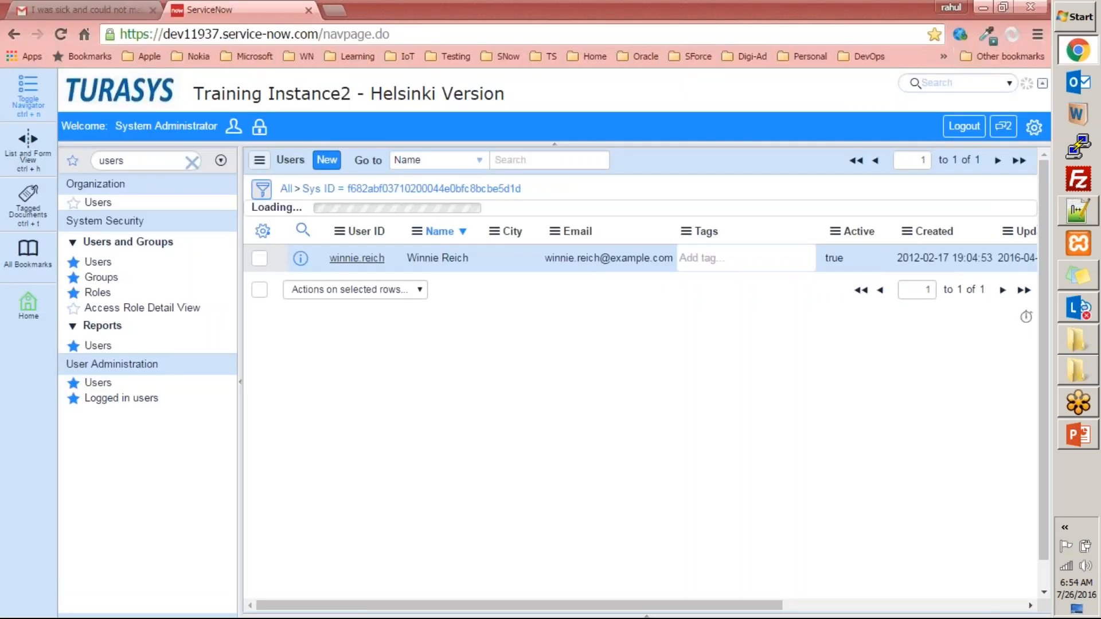
left_click(768, 239)
left_click(361, 239)
type("tags")
key("Return")
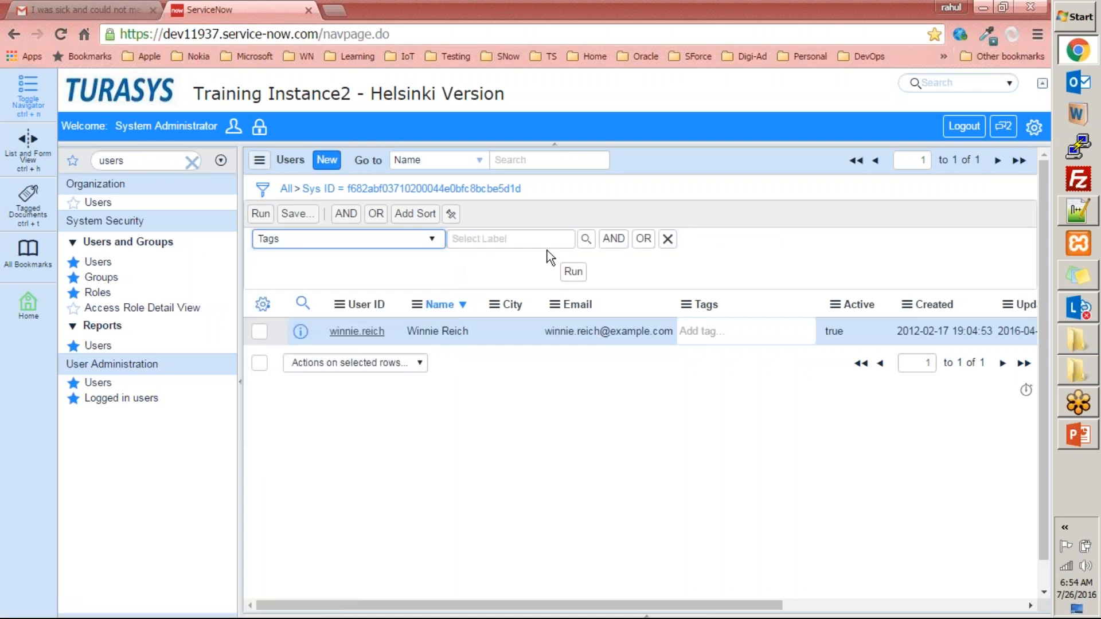
left_click(536, 240)
type("special user")
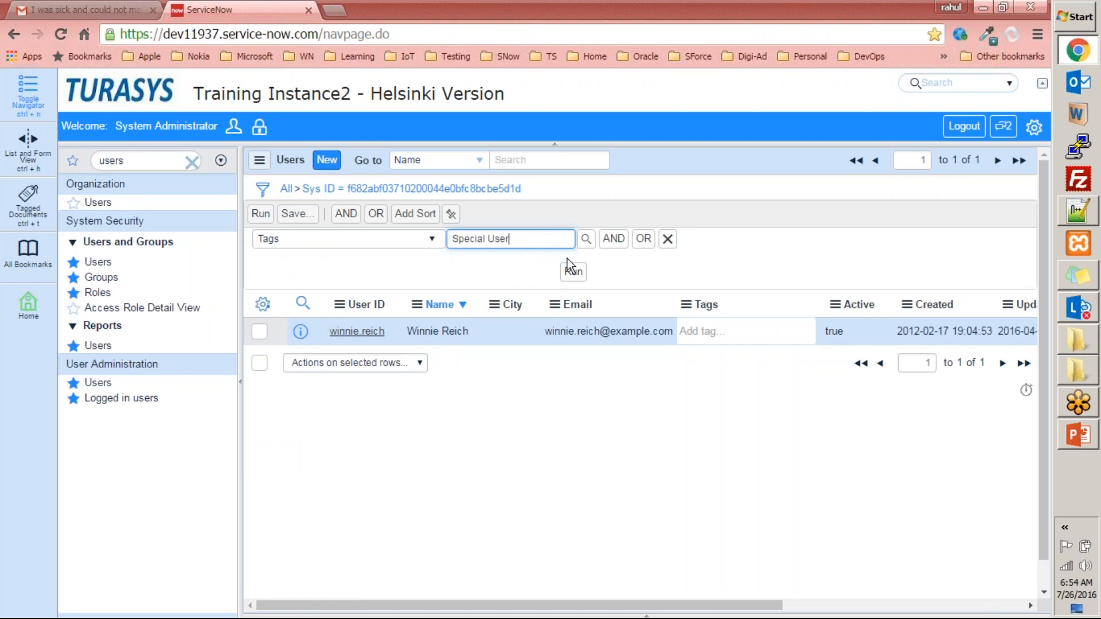
- Add the AND conditions Active is true and Updated on Today, and run the filter
left_click(614, 238)
type("acti")
left_click(306, 347)
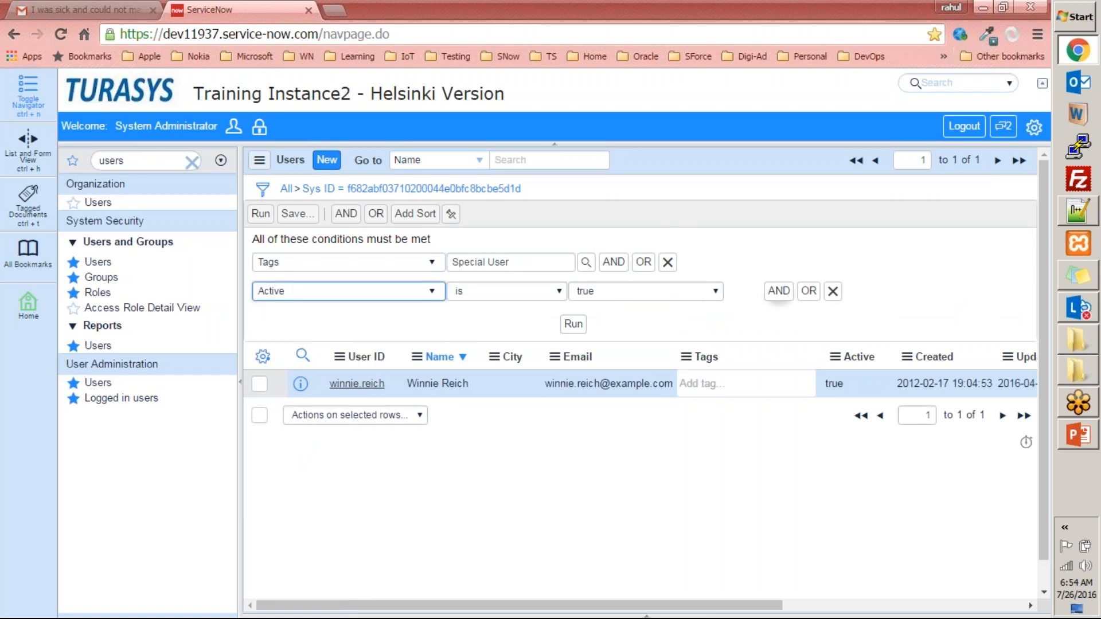
left_click(778, 291)
type("upda")
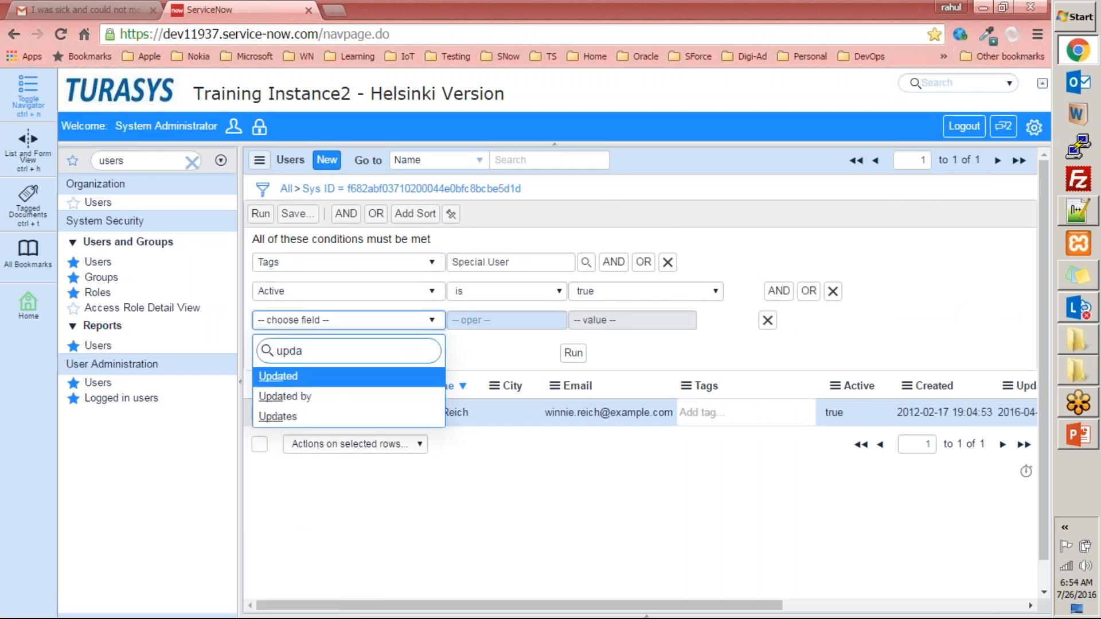
left_click(278, 376)
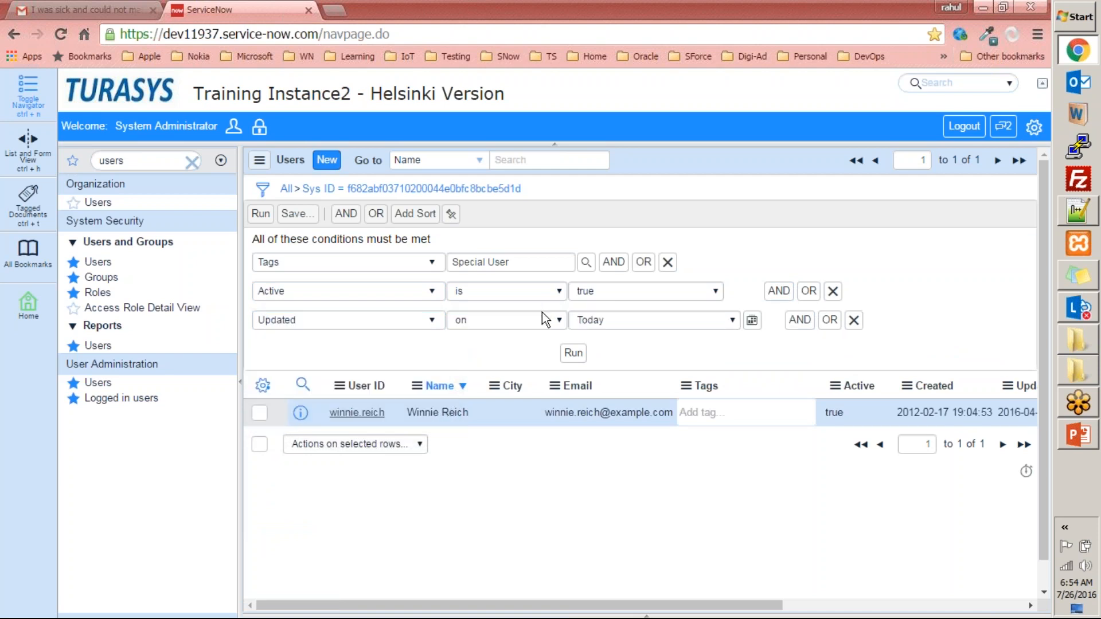
left_click(572, 353)
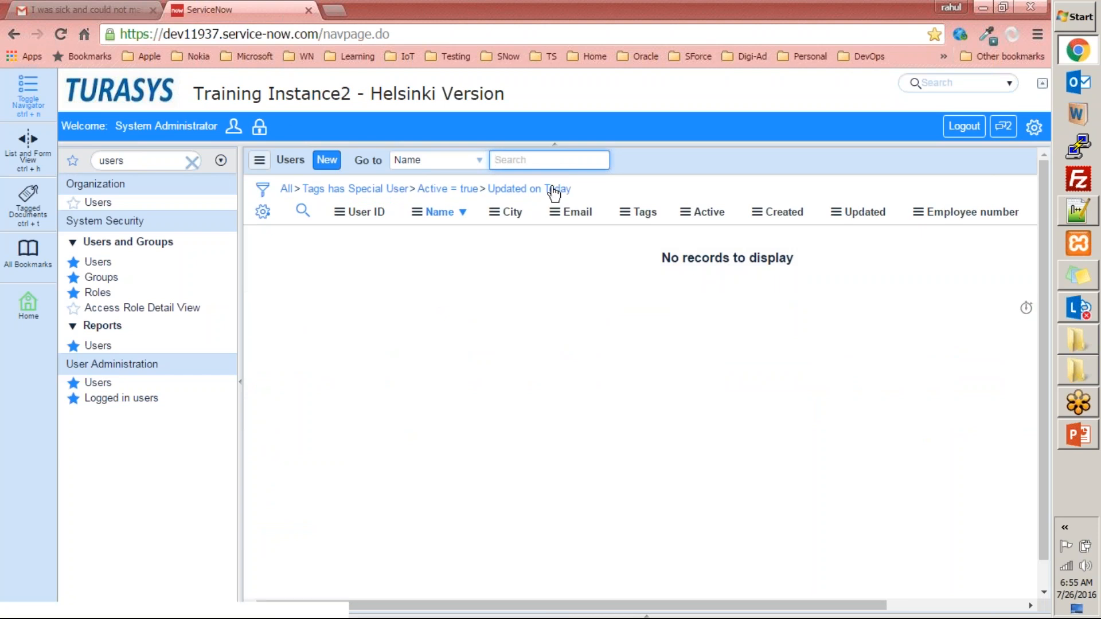
- Copy the query of the complete three-condition filter and replace the Notepad++ file's content with it
right_click(555, 192)
left_click(591, 237)
key("alt+Tab")
key("ctrl+a")
key("ctrl+v")
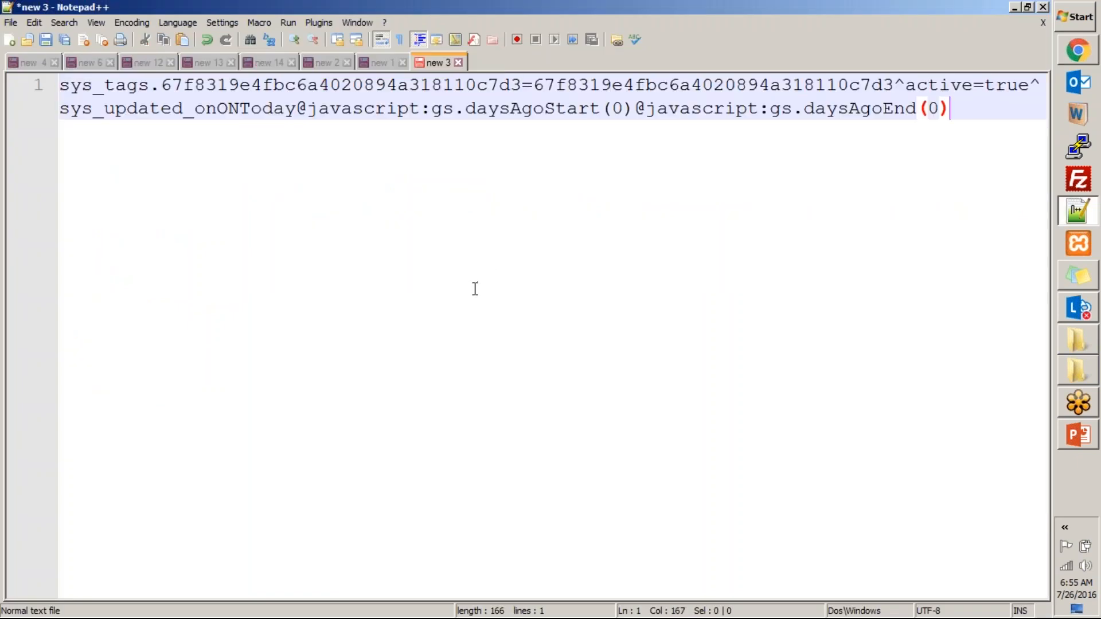
- Set the Notepad++ file's syntax highlighting language to JavaScript
key("alt+l")
key("j")
key("Down")
key("Return")
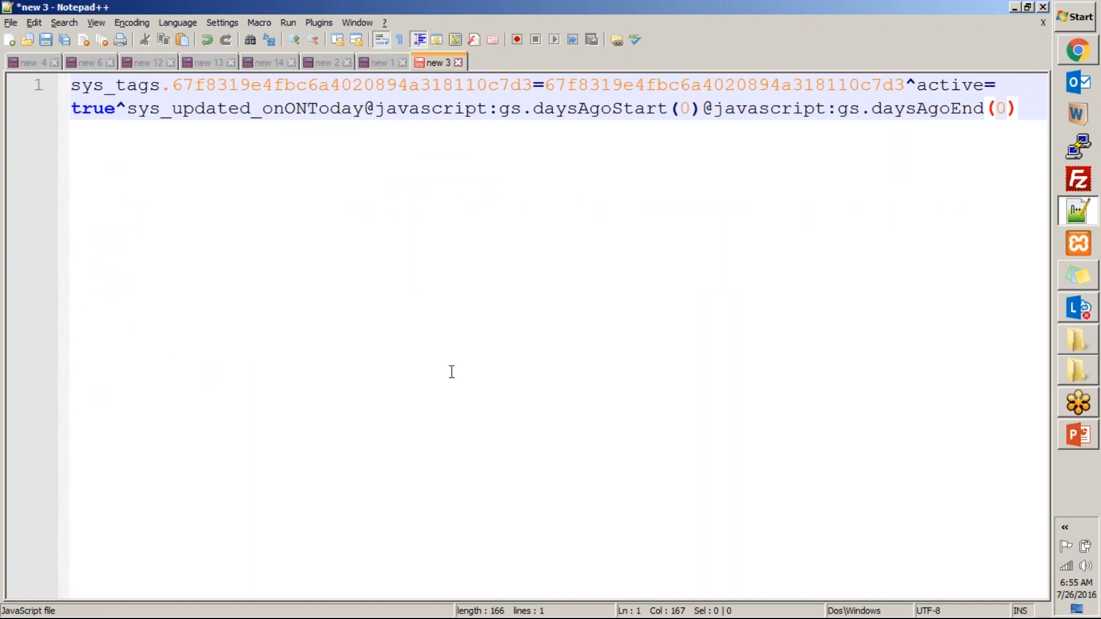
- Examine the sys_tags field and tag ID in the pasted query, and compare them with the Tags condition in ServiceNow
double_click(85, 87)
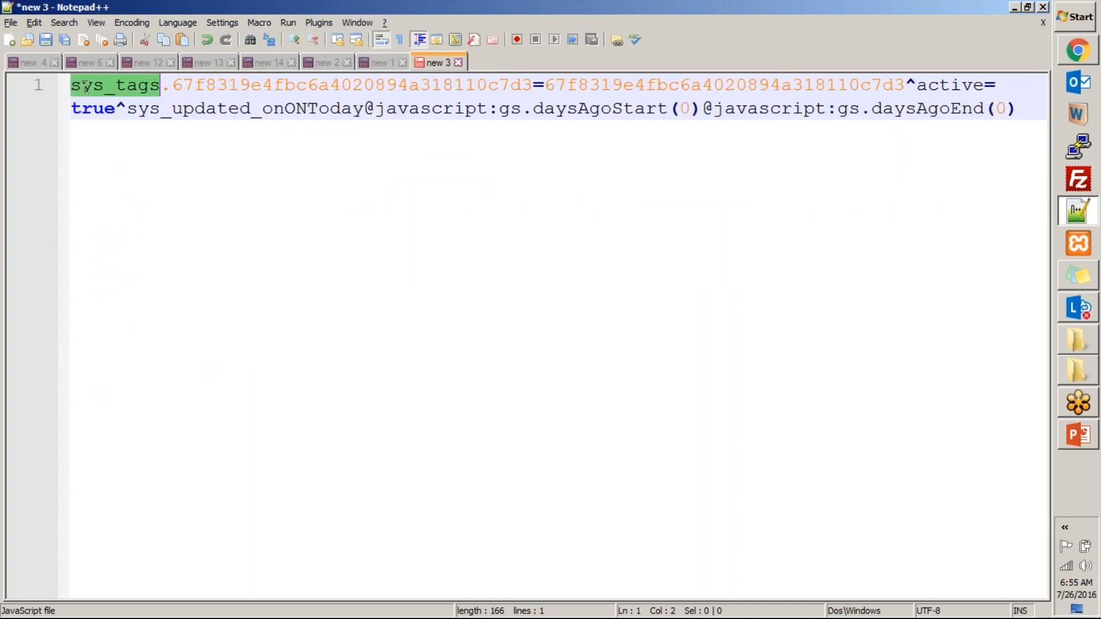
double_click(430, 88)
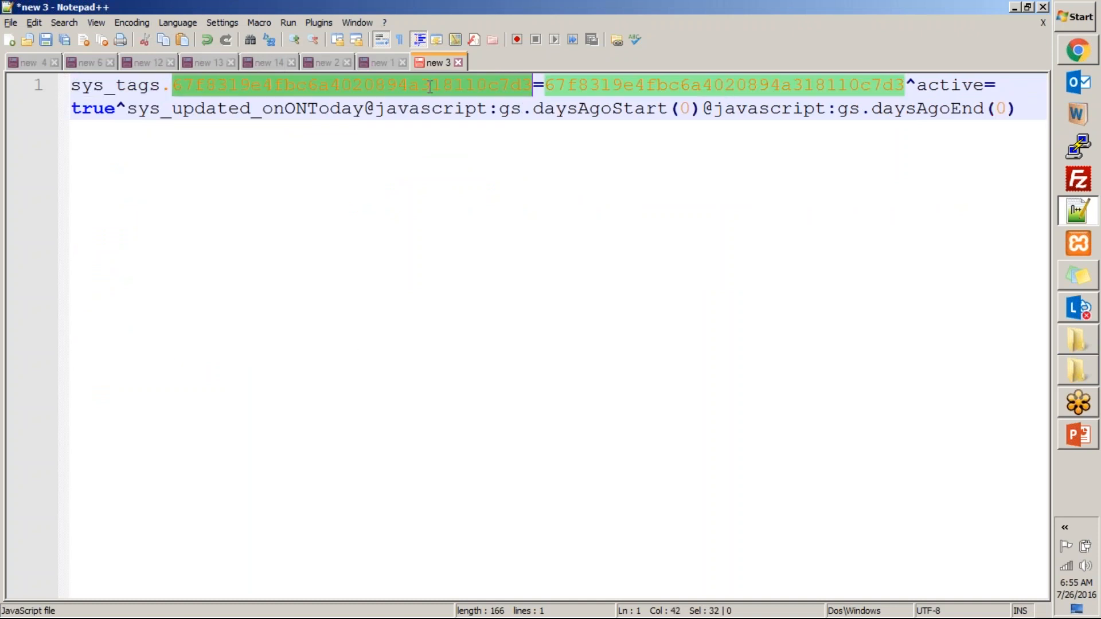
double_click(785, 87)
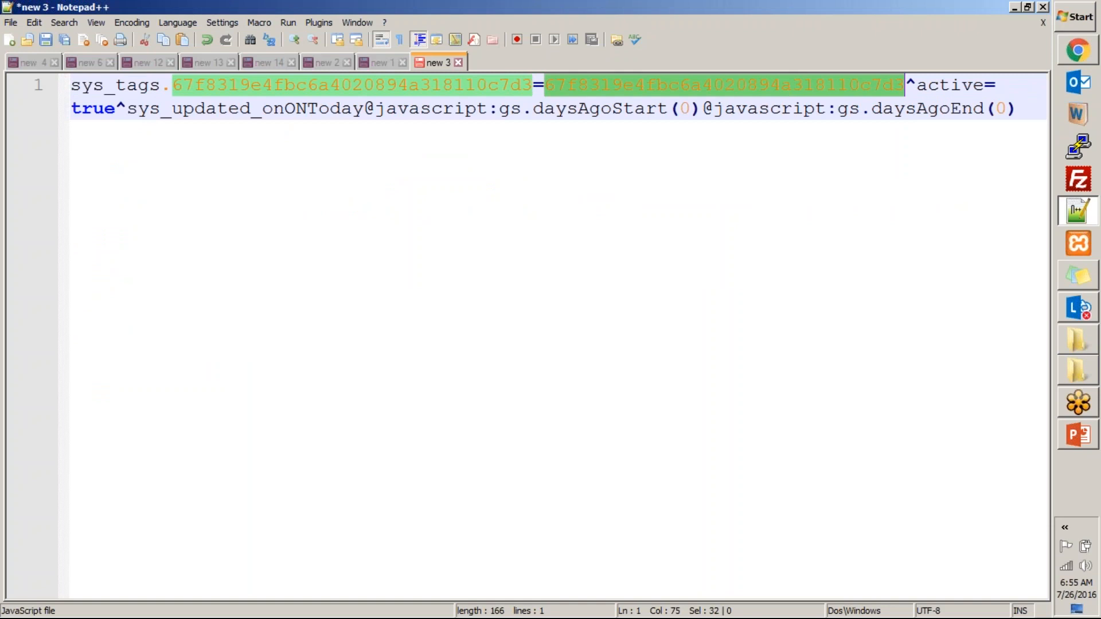
double_click(290, 86)
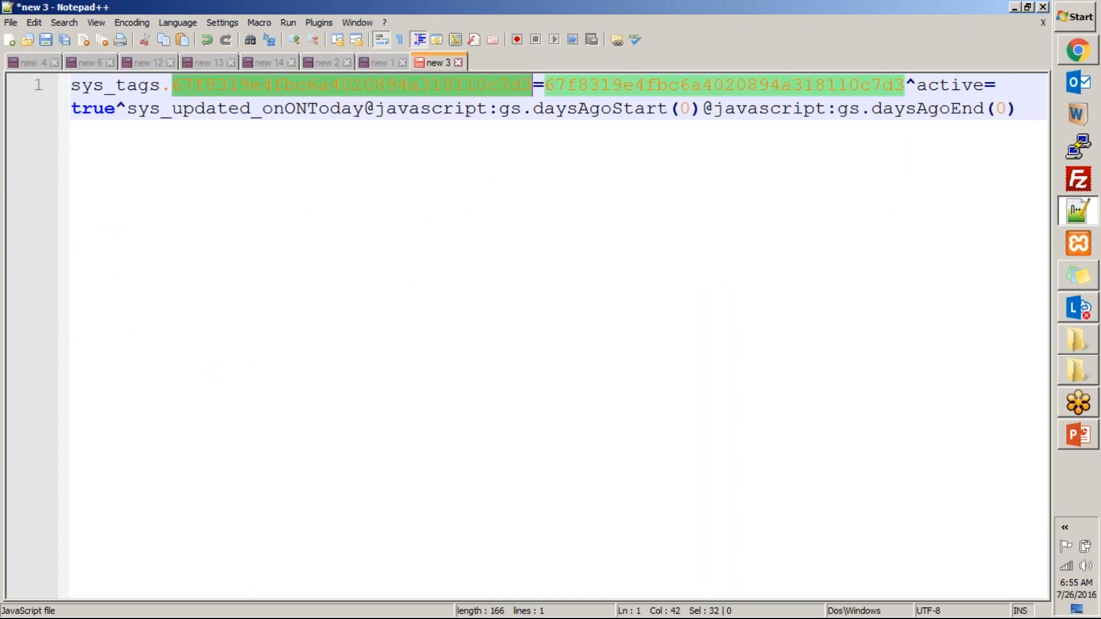
left_click(204, 163)
double_click(253, 87)
double_click(89, 86)
double_click(262, 86)
key("alt+Tab")
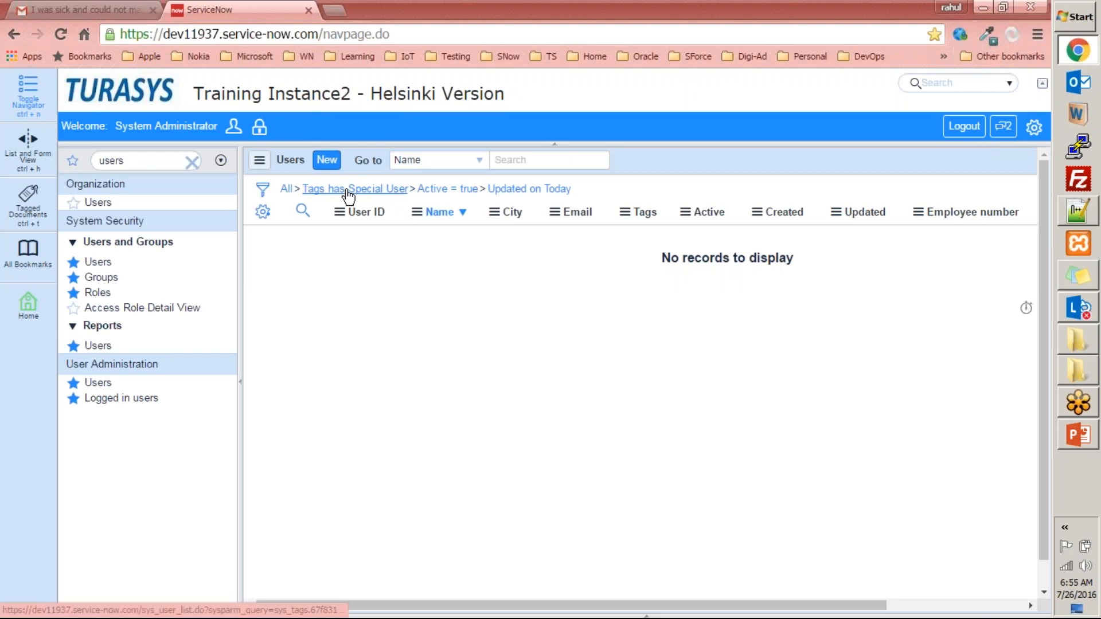
- Return to Notepad++ and examine the sys_tags condition again, comparing the ID on each side of the equals sign
key("alt+Tab")
left_click(172, 192)
double_click(246, 85)
key("Home")
key("ctrl+shift+Right")
left_click(138, 170)
left_click(118, 87)
double_click(120, 87)
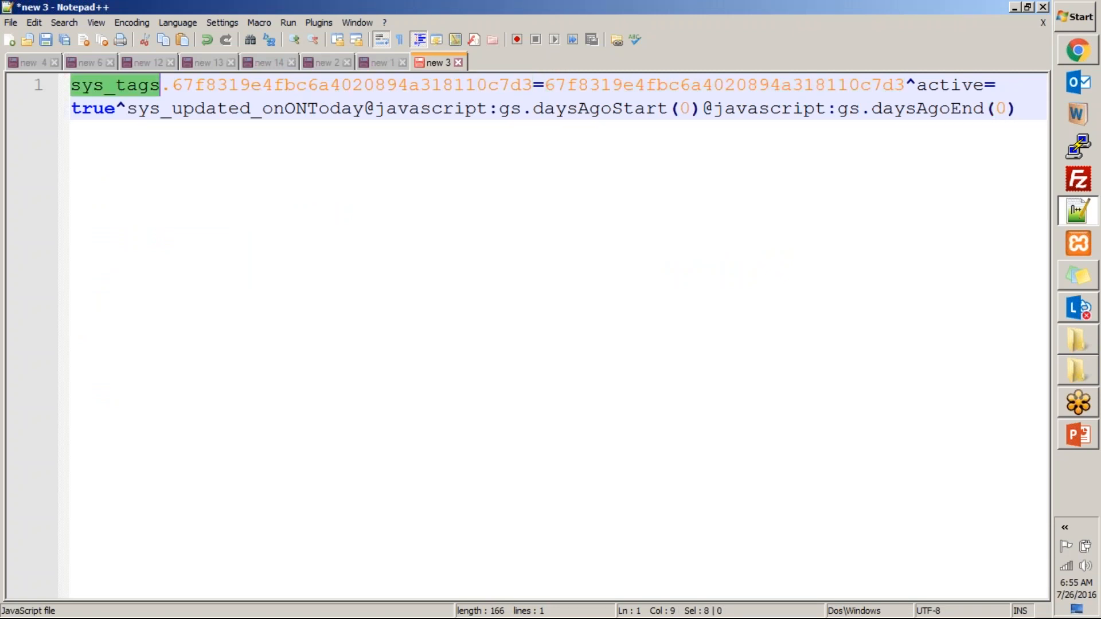
double_click(259, 86)
left_click(542, 88)
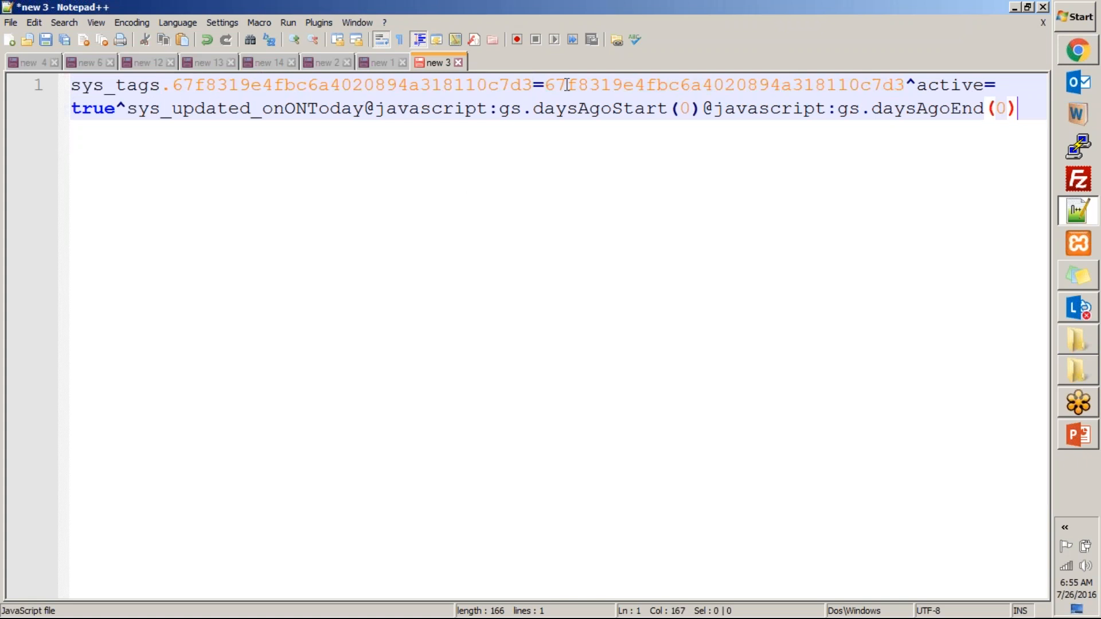
double_click(712, 86)
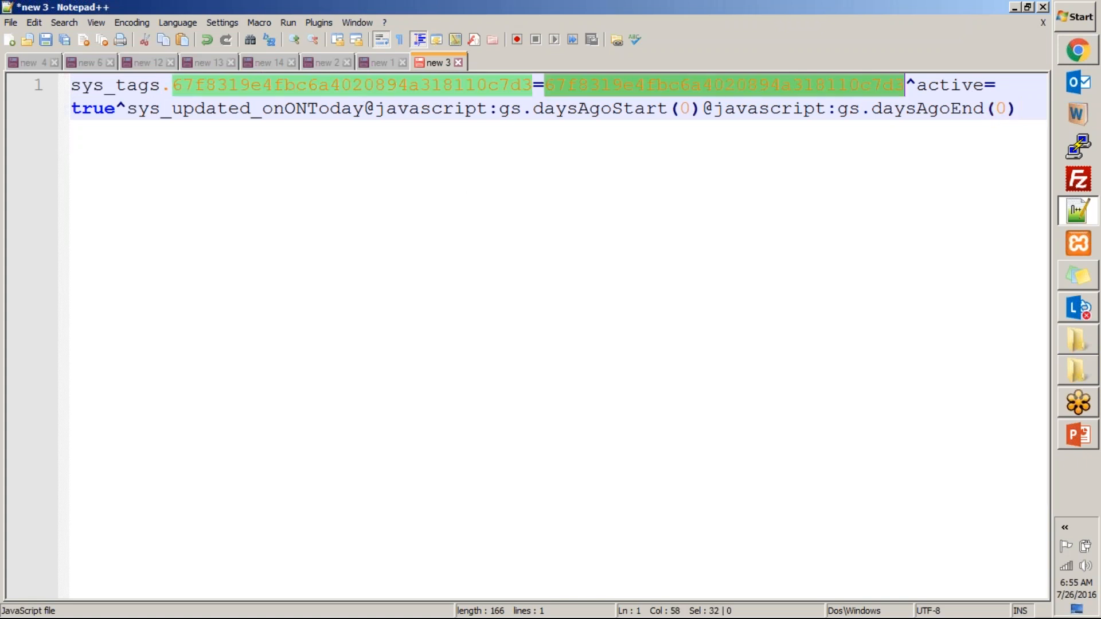
- Examine the active and sys_updated_on conditions with their JavaScript date functions in the query, and return to ServiceNow
double_click(954, 83)
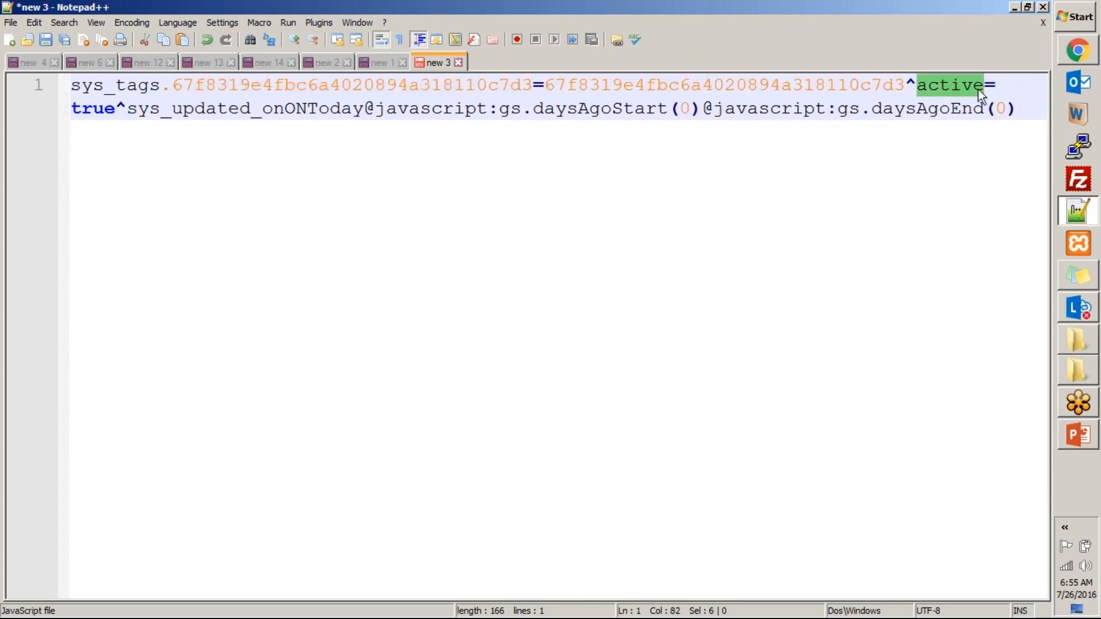
left_click(83, 110)
double_click(251, 110)
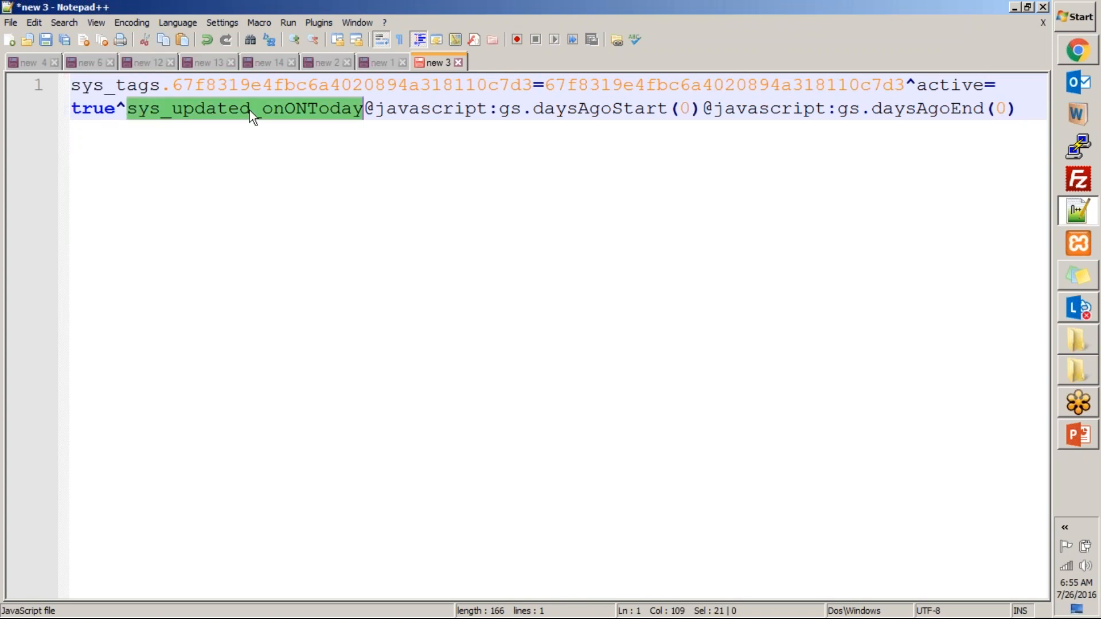
double_click(421, 109)
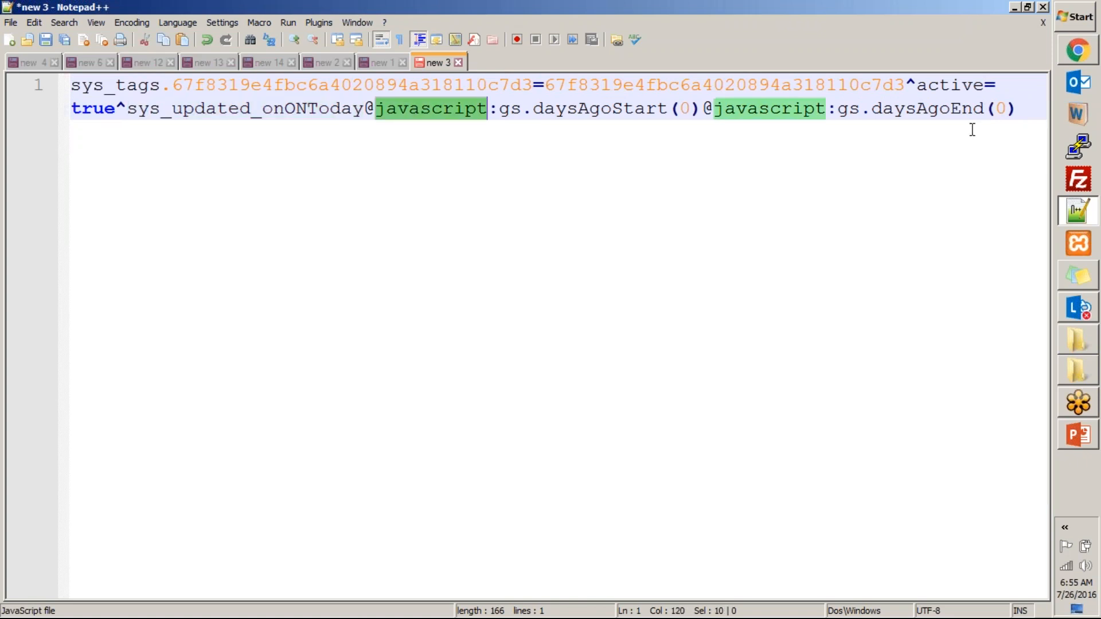
left_click_drag(1035, 115, 369, 107)
left_click(382, 198)
key("alt+Tab")
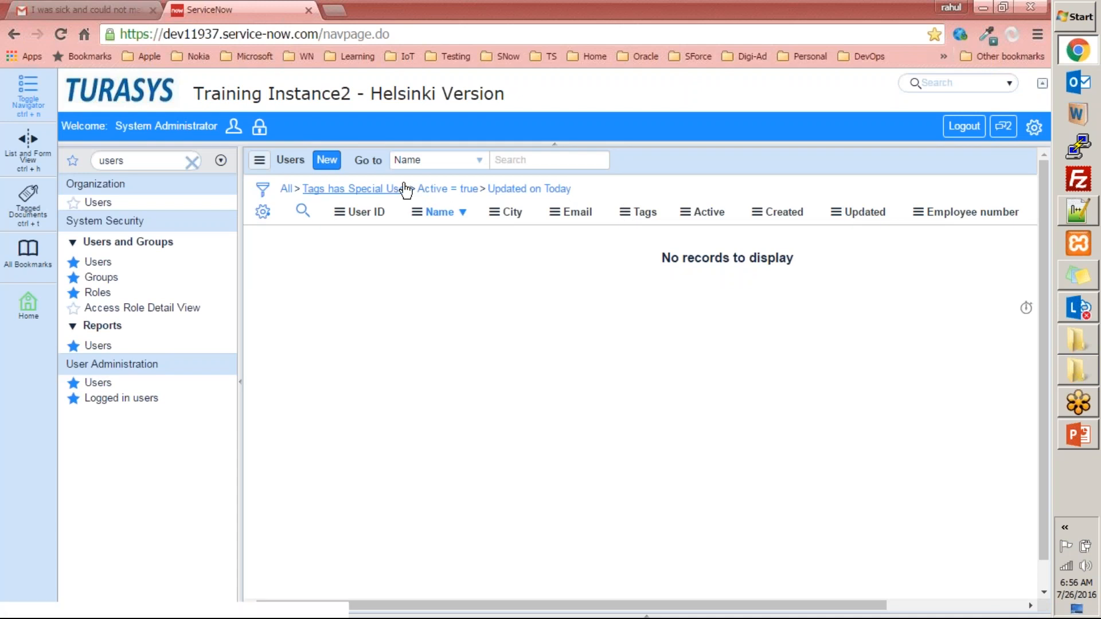
- Open the context options of the Updated on Today condition, and delete the whole query text in Notepad++
right_click(552, 195)
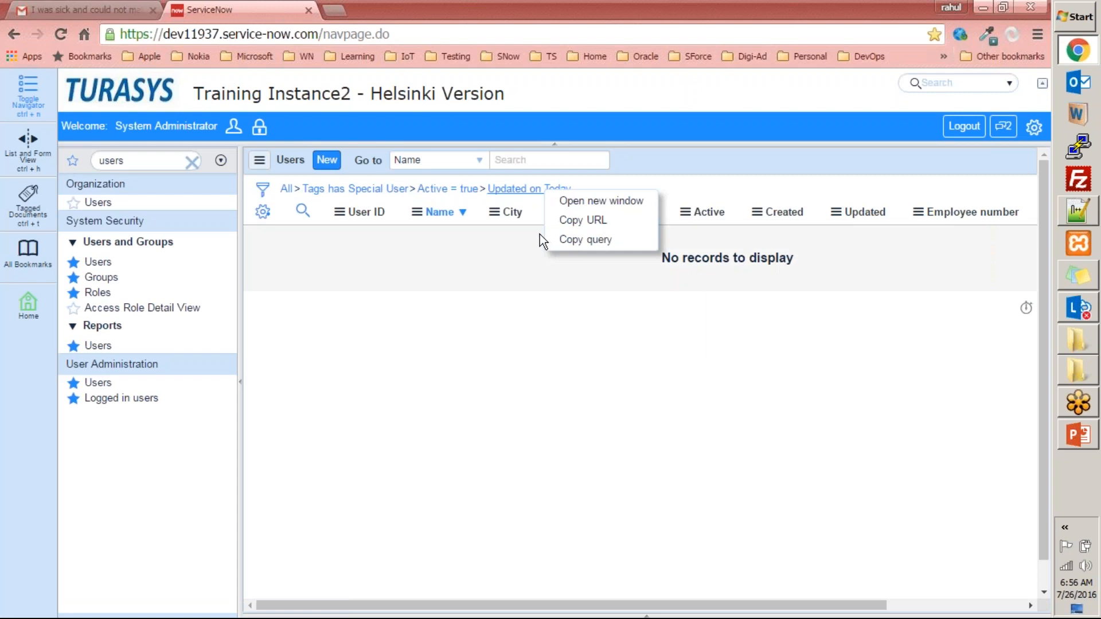
left_click(1079, 217)
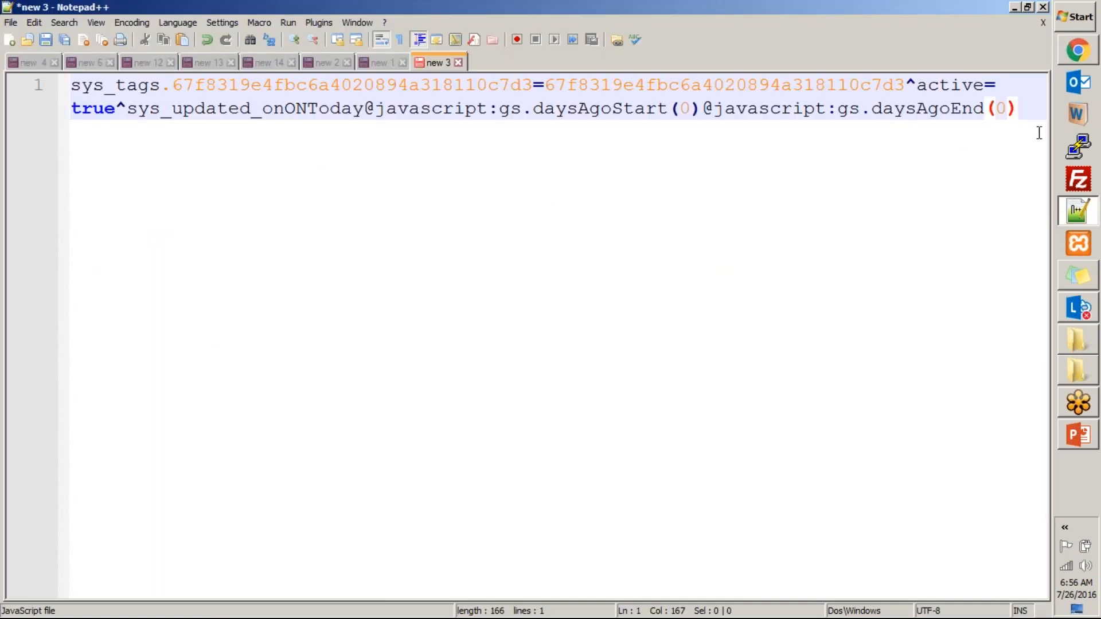
left_click_drag(1039, 121, 25, 57)
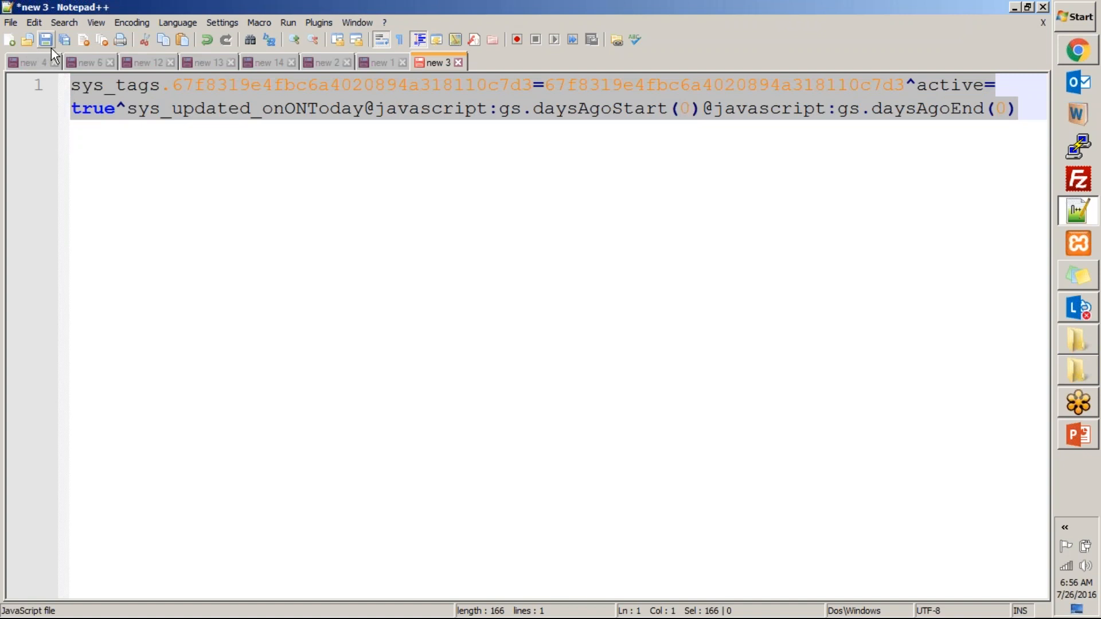
key("Delete")
- Return to ServiceNow, copy the URL of the filtered list, and remove all filter conditions from the Users list
key("alt+Tab")
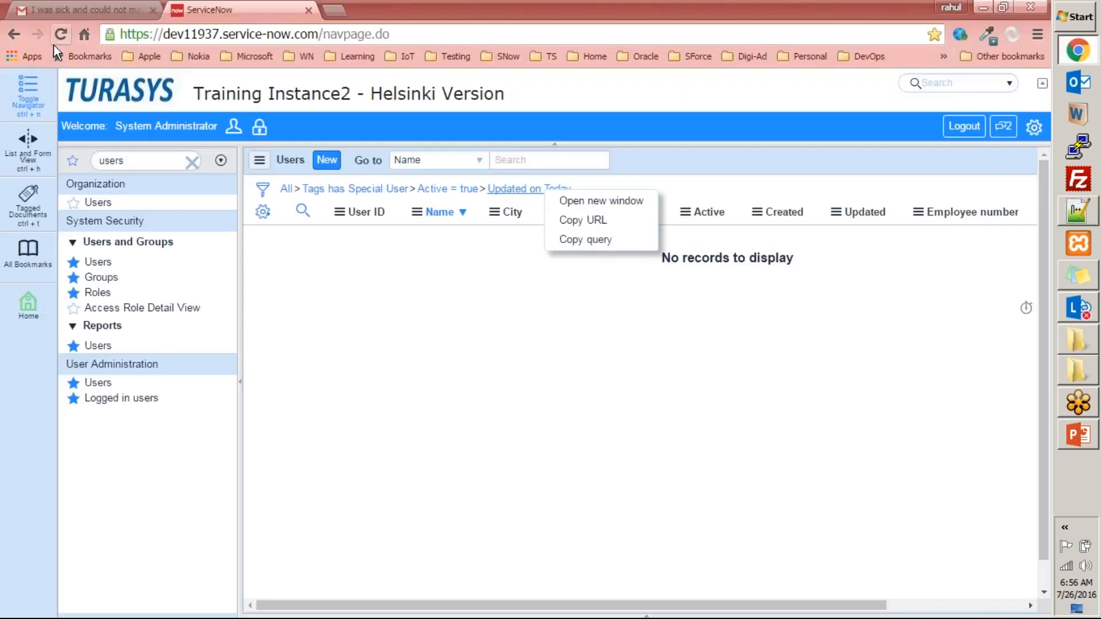
left_click(585, 220)
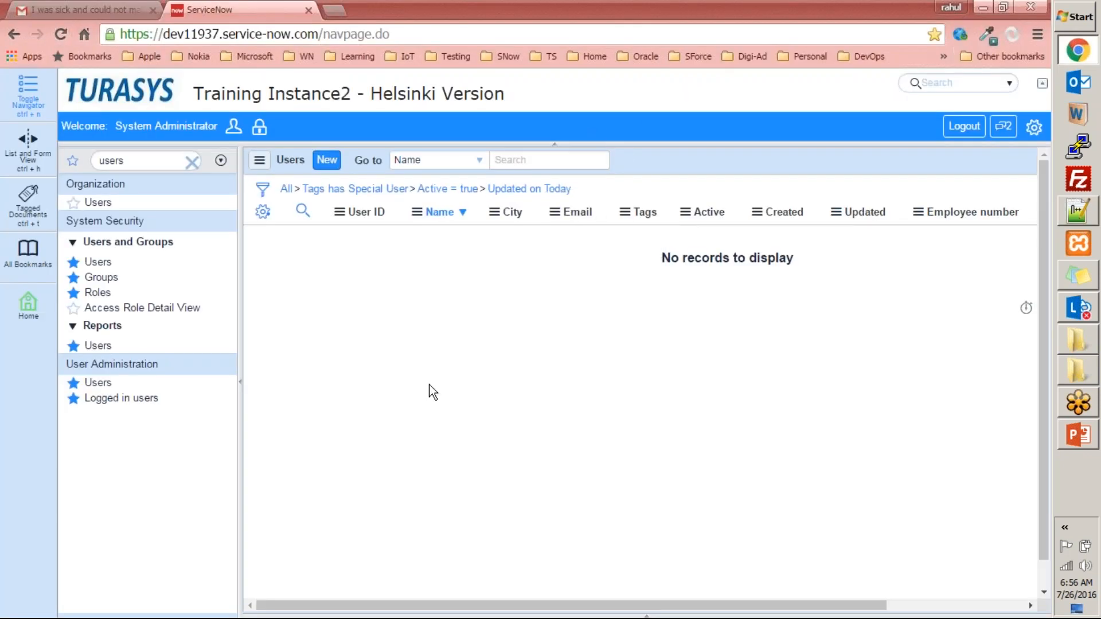
left_click(285, 194)
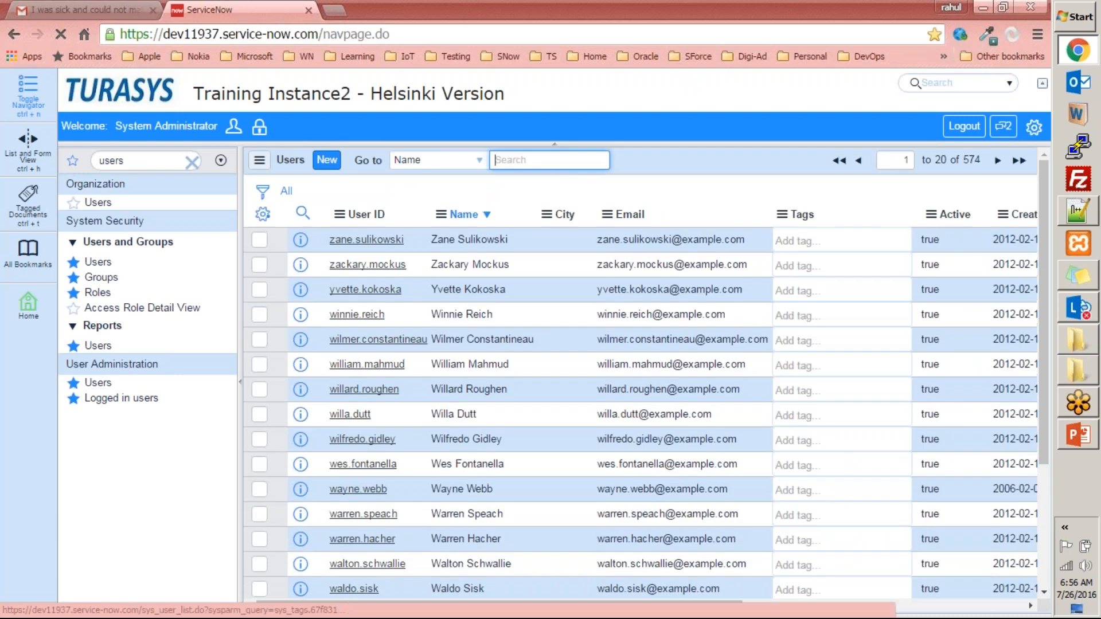
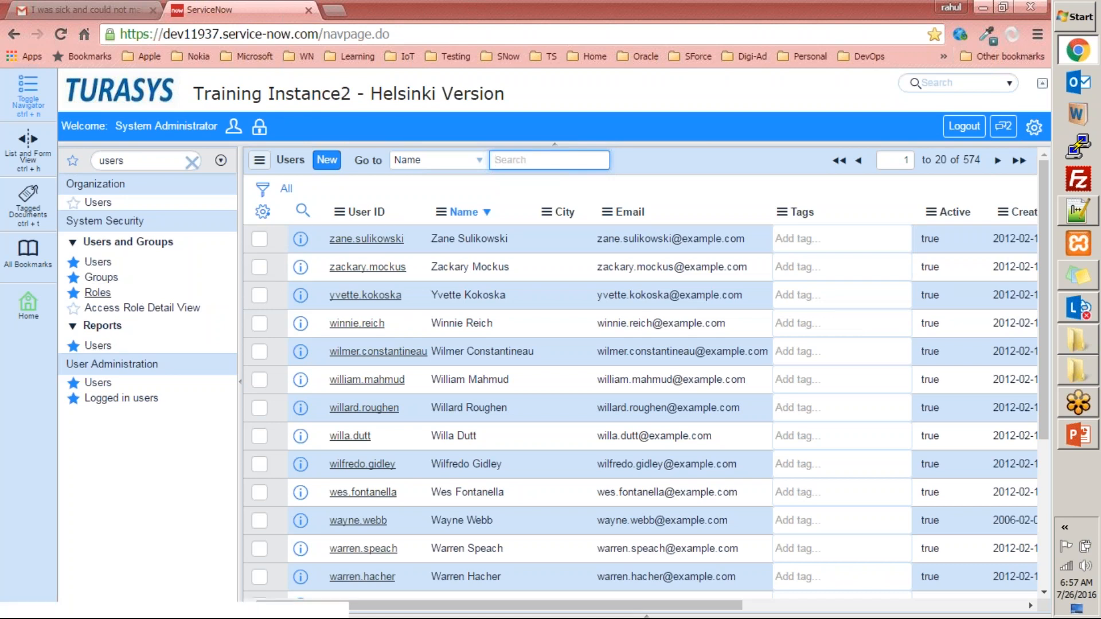
- View the Roles list, and open the eighth user's record from the Users list under User Administration
left_click(98, 293)
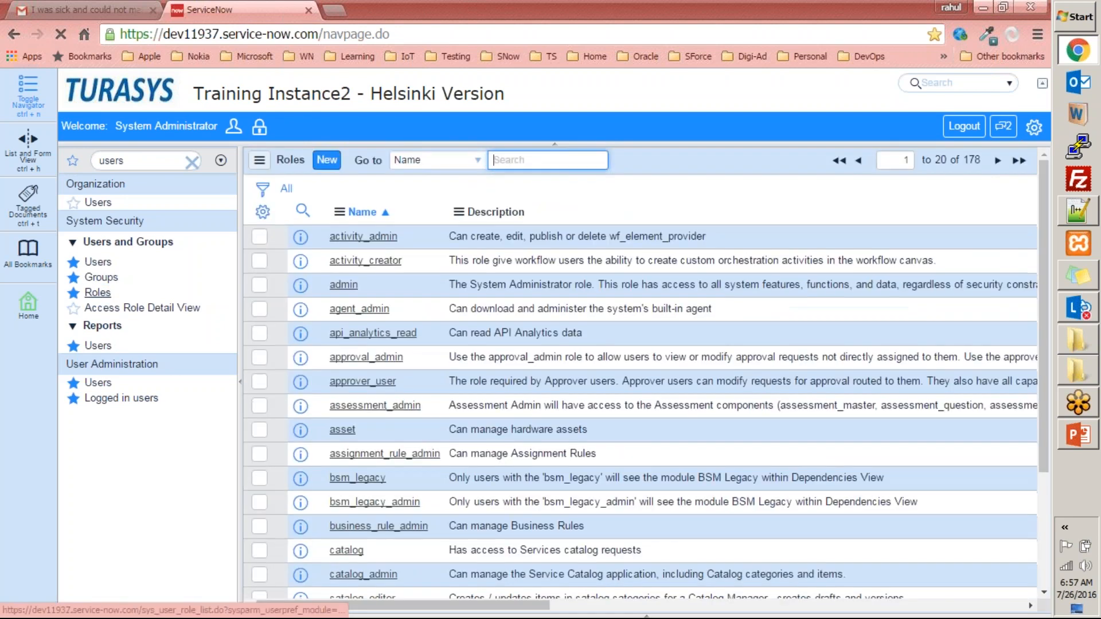
left_click(99, 382)
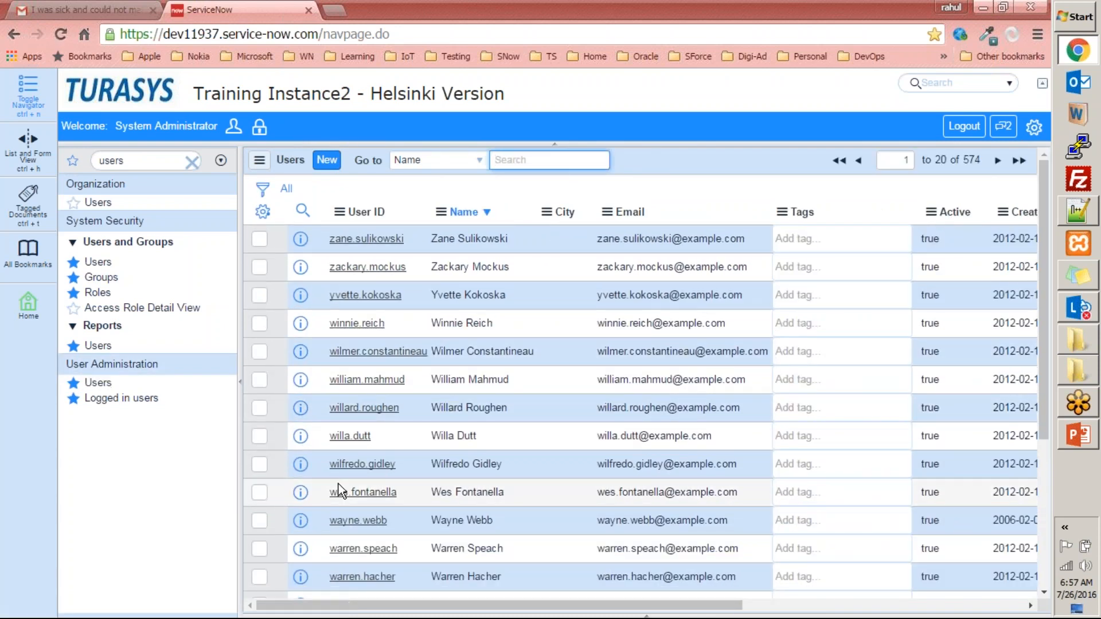
left_click(357, 437)
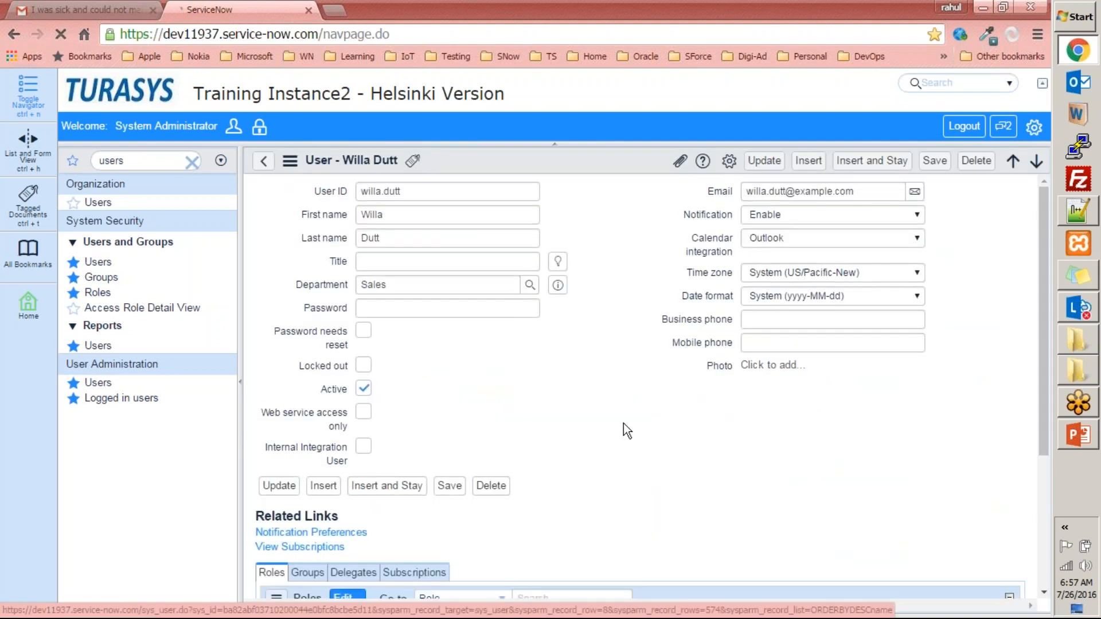
- Examine the Roles and Groups related lists of the open user record
scroll(623, 423, "down", 3)
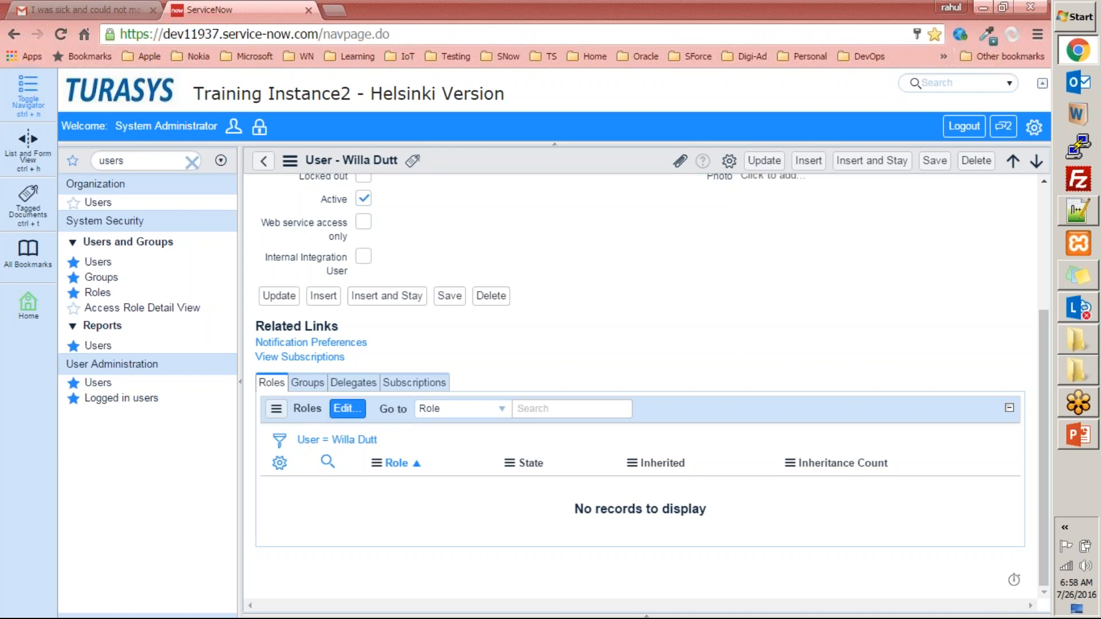
left_click(309, 386)
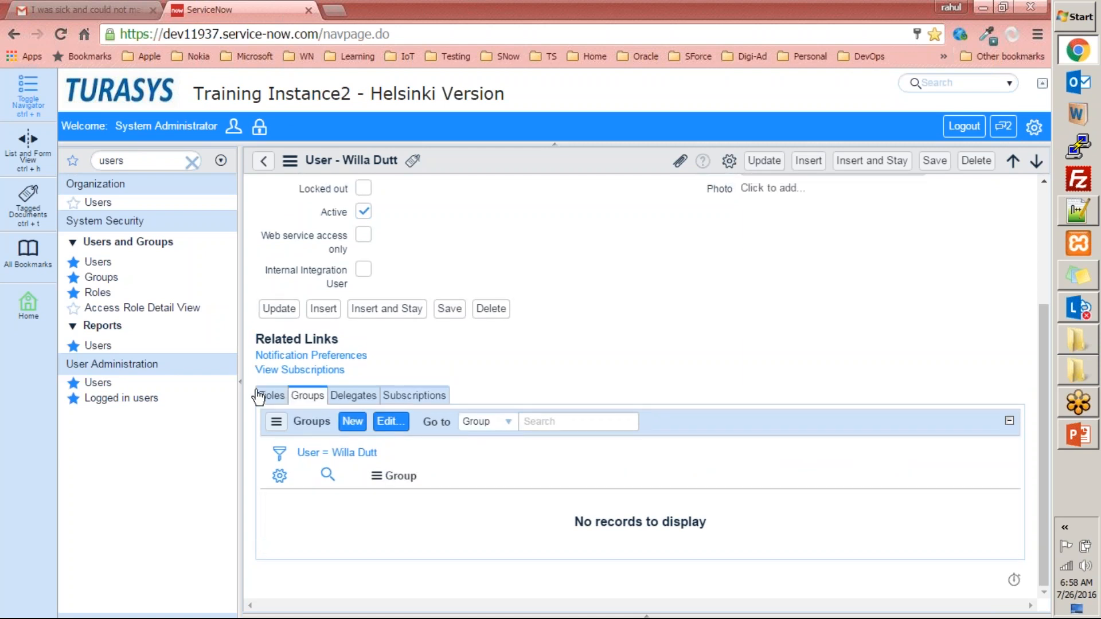
left_click(277, 397)
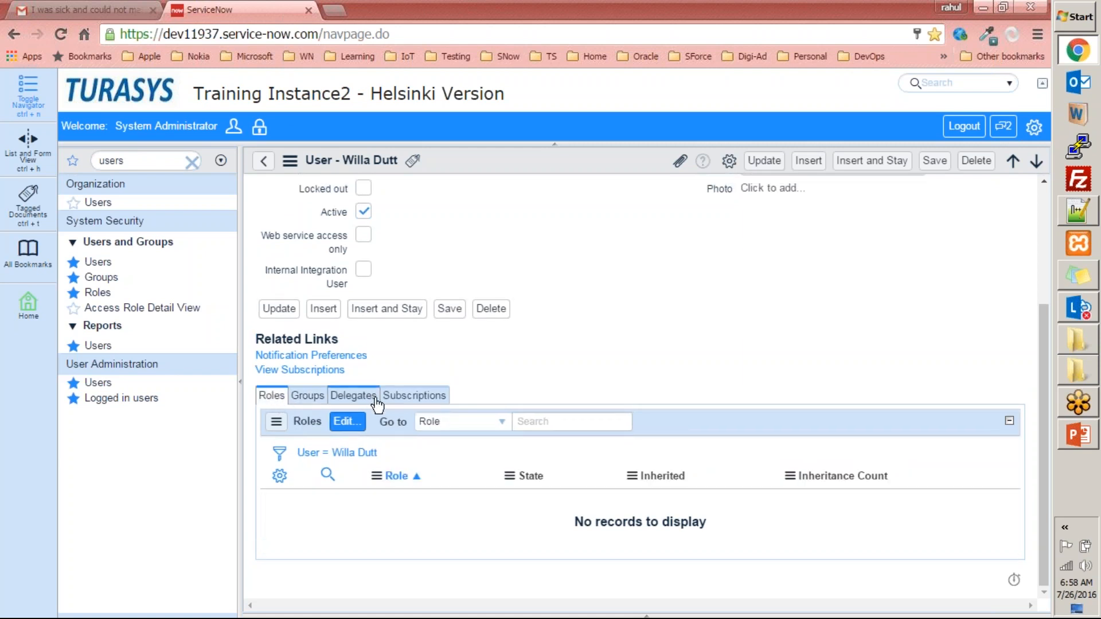
scroll(366, 417, "up", 3)
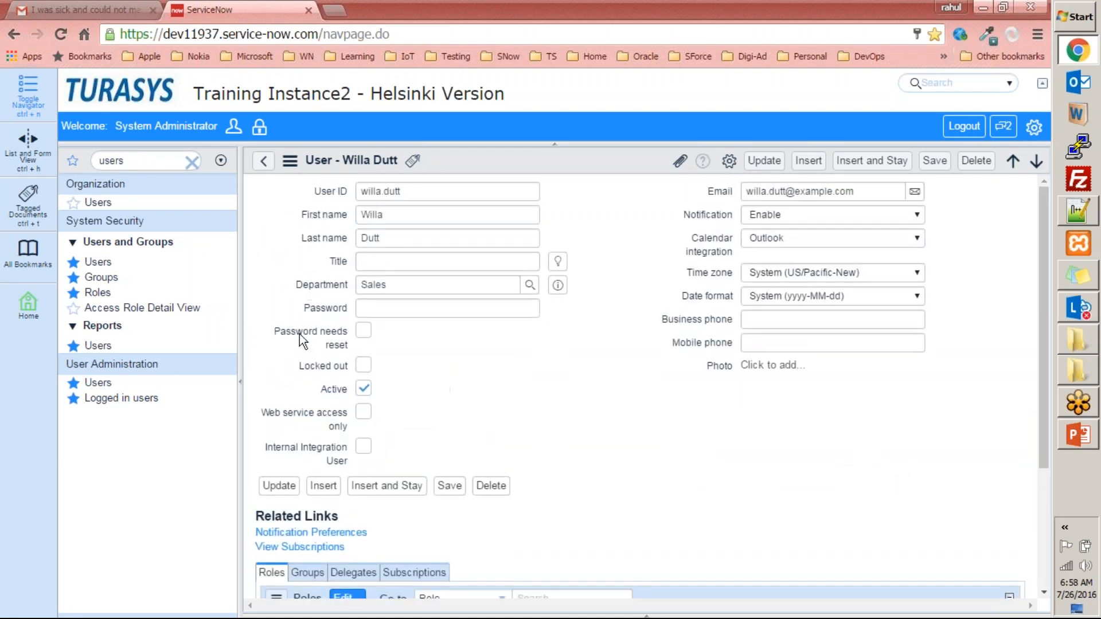
- Return to the Users list under User Administration and look through its first page of records
left_click(102, 384)
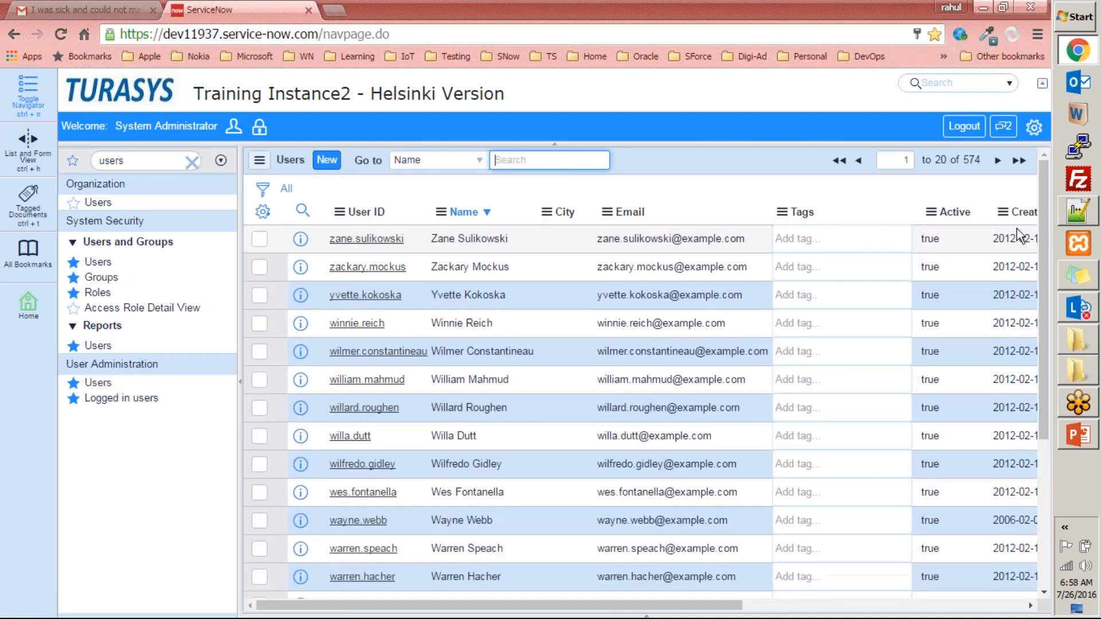
scroll(357, 367, "down", 4)
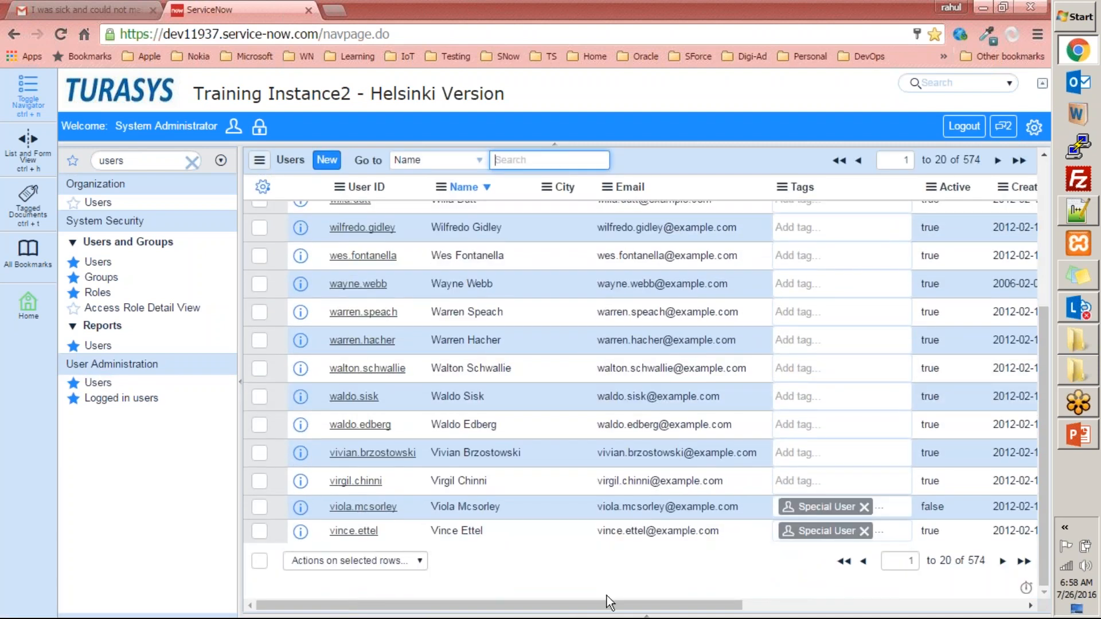
left_click(999, 556)
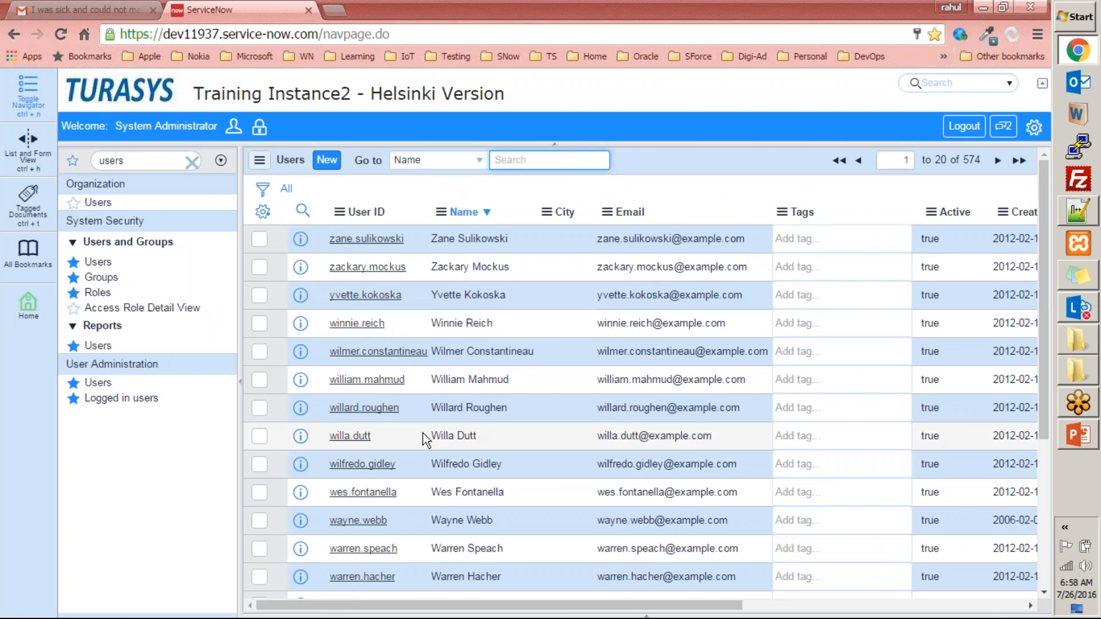
- Examine which fields the Go to search offers, comparing them with the columns of the Users list, and keep Name selected
left_click(461, 157)
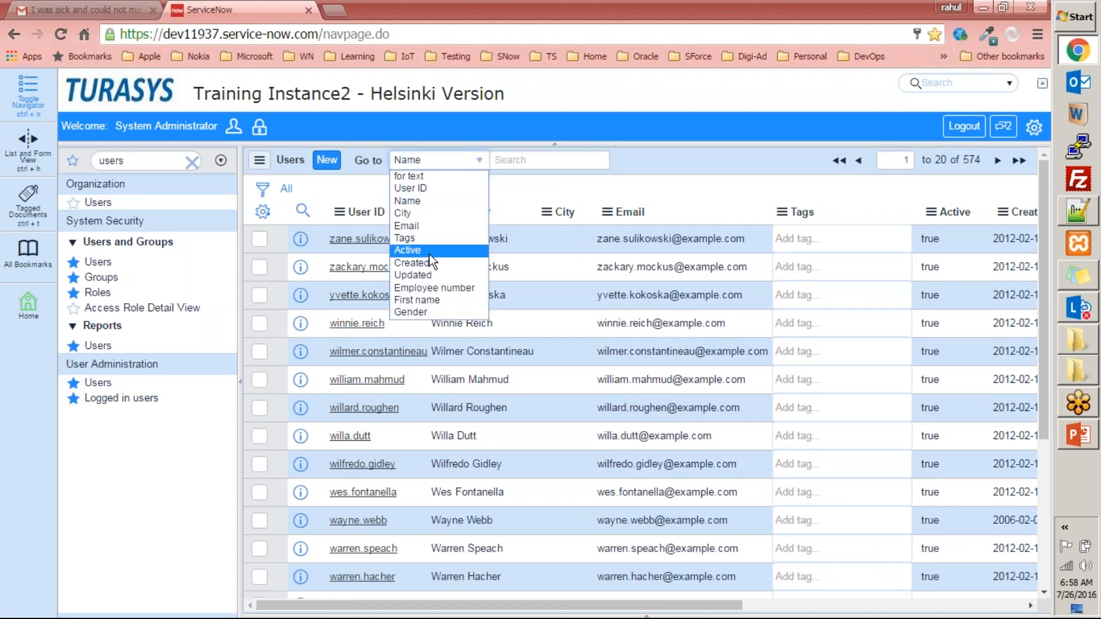
left_click(416, 202)
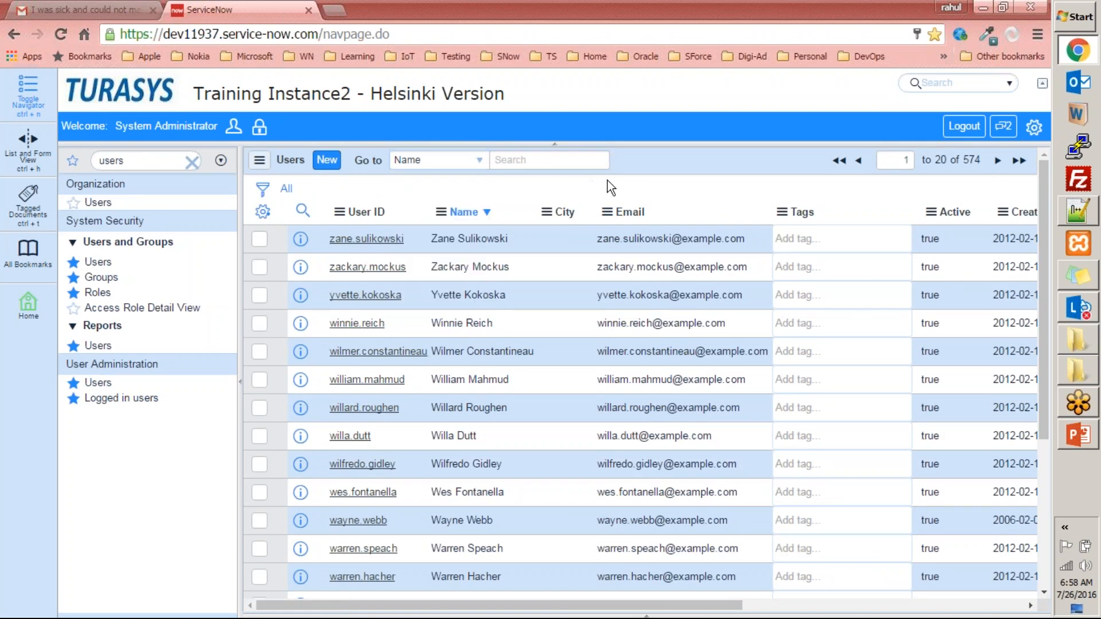
left_click(454, 163)
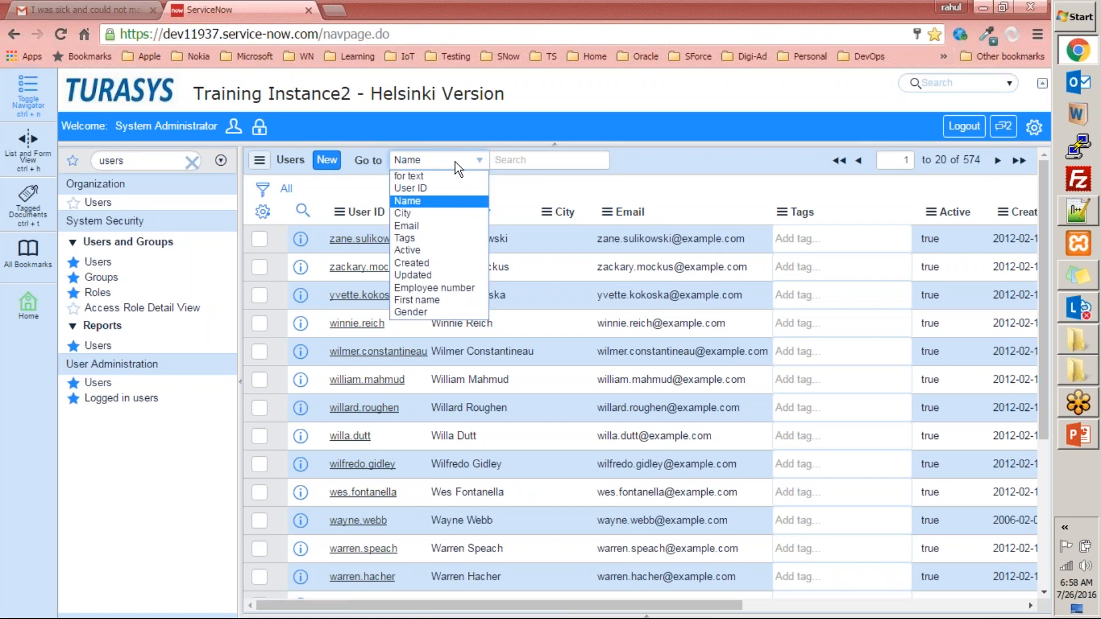
left_click(641, 182)
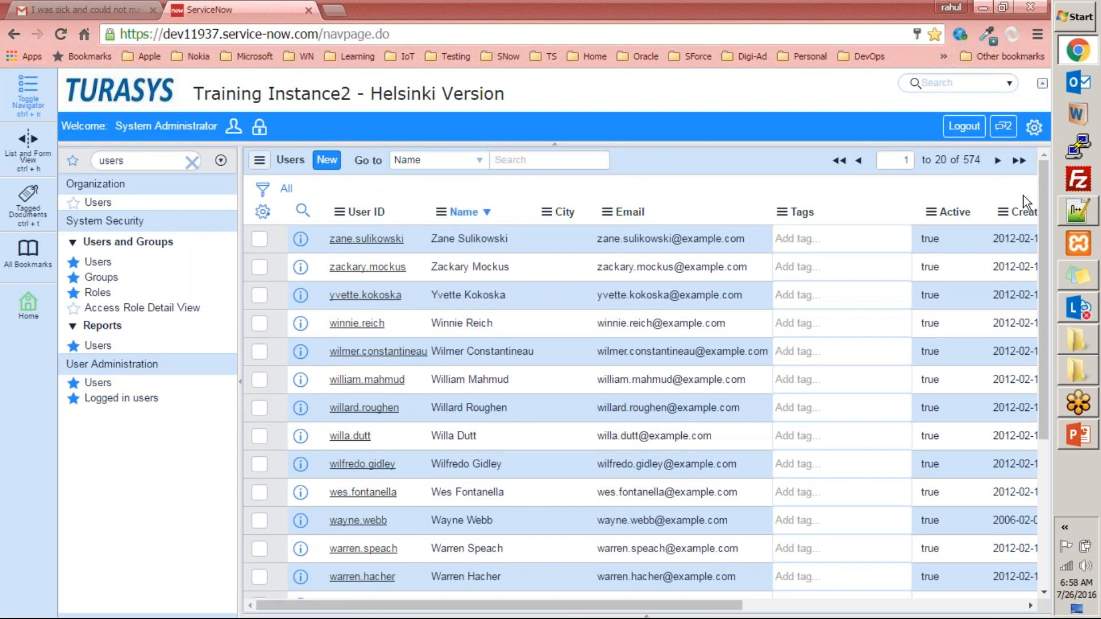
left_click_drag(705, 605, 459, 559)
left_click(453, 161)
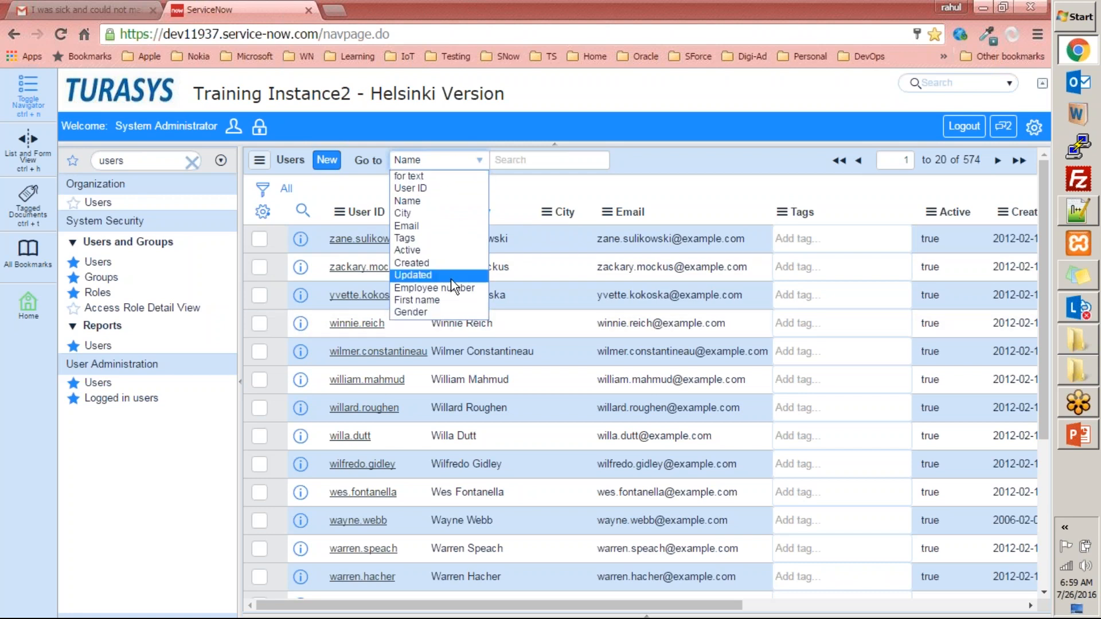
- Personalize the Users list by removing the Created, Updated, Employee number, First name and Gender columns
left_click(262, 217)
left_click(262, 212)
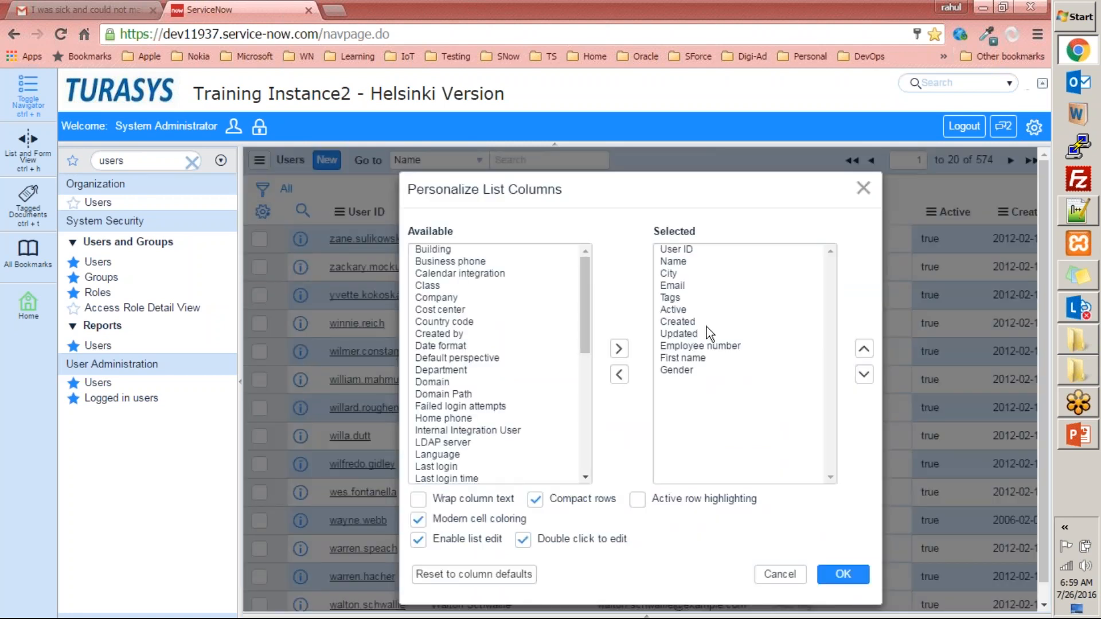
left_click(706, 324)
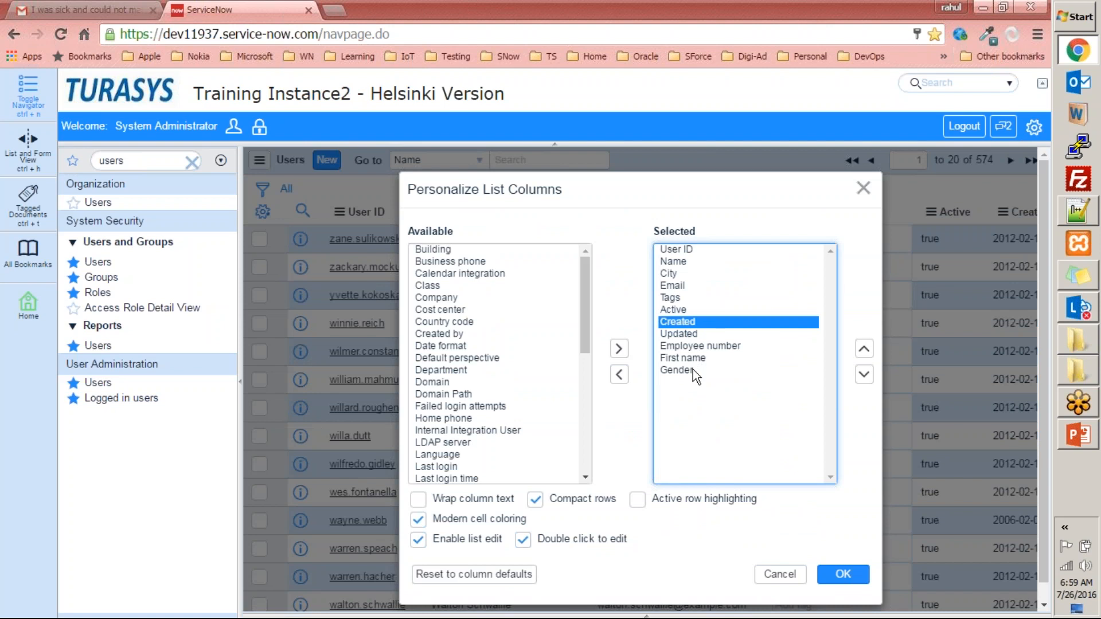
left_click(693, 369, "shift")
left_click(619, 377)
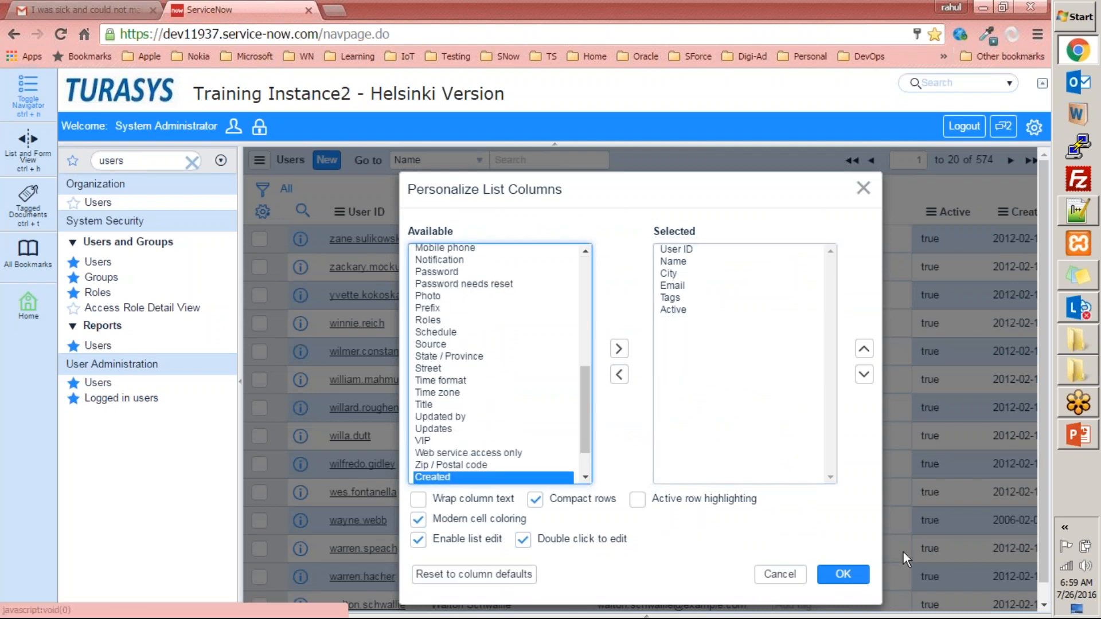
left_click(826, 571)
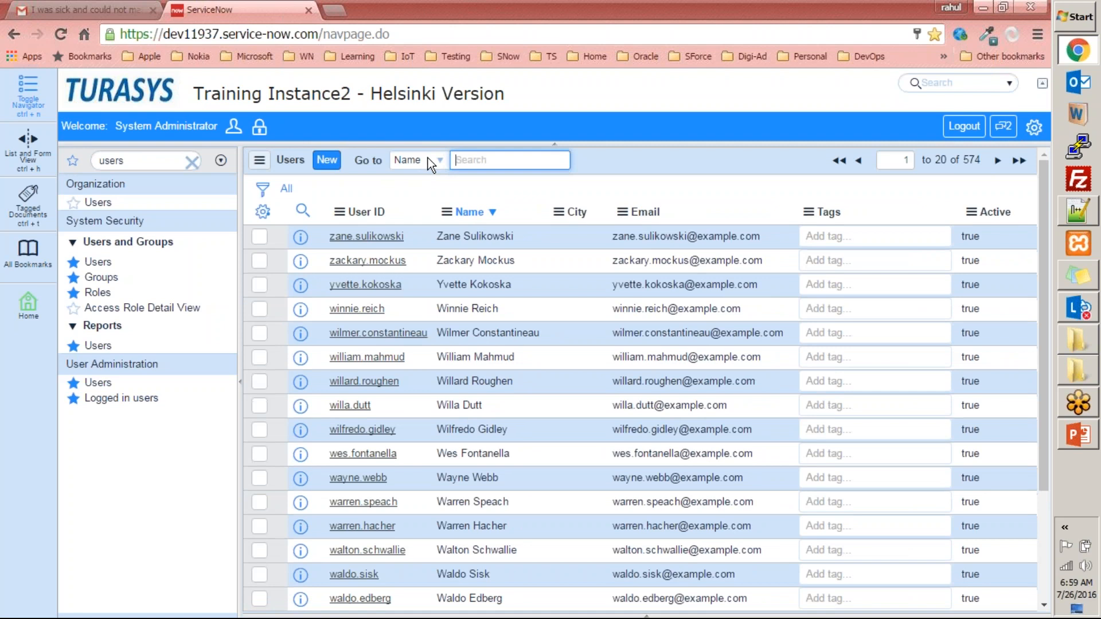
- Review the fields offered by the Go to search again, and search the Users list by Name for a user's first name
left_click(428, 157)
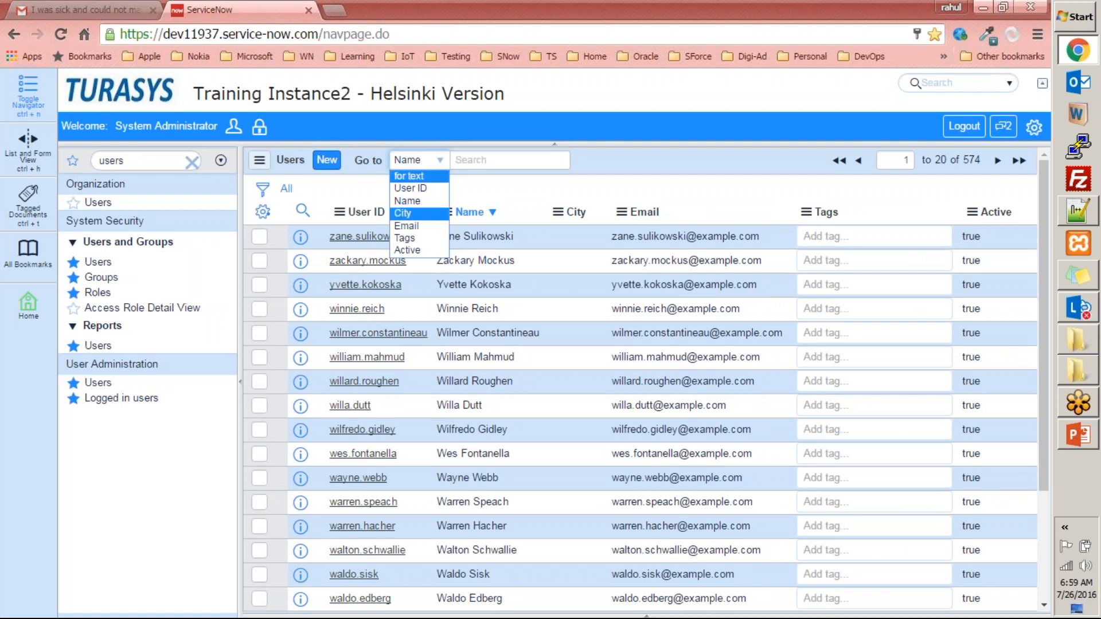
left_click(480, 188)
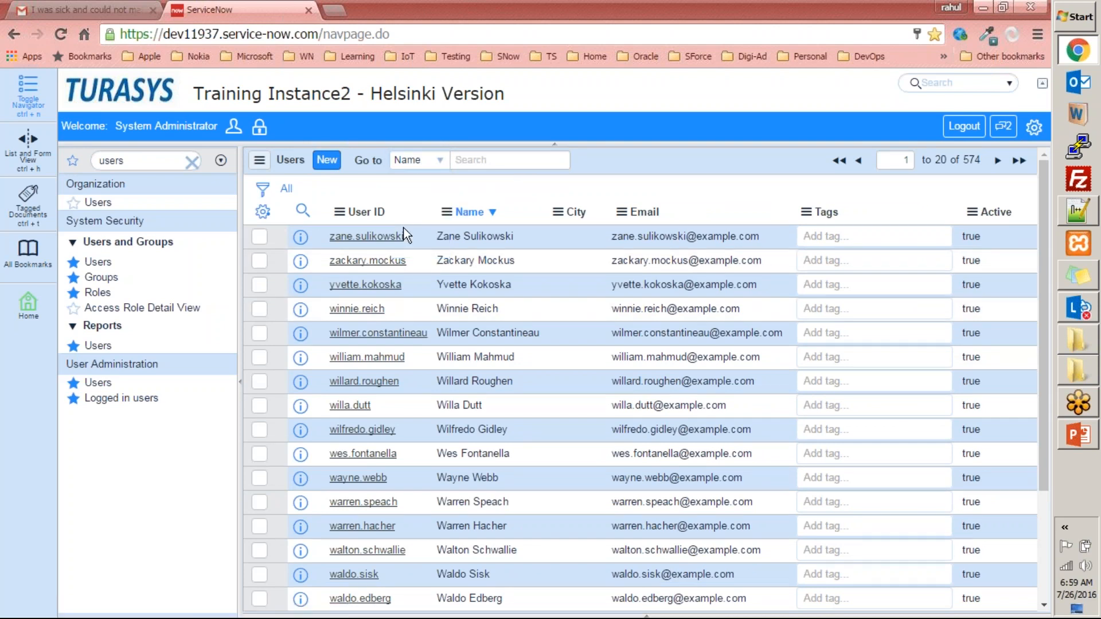
left_click(497, 162)
type("rahul")
key("Return")
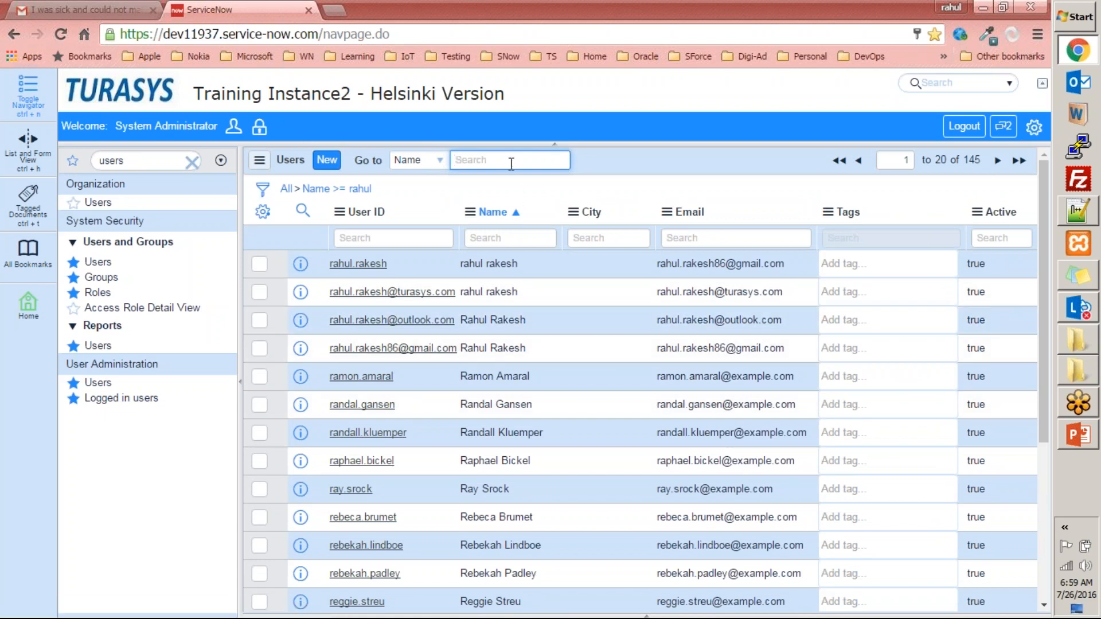
- Repeat the Name search with a wildcard to find users whose name contains that first name
type("%%")
type("rahul%")
key("Return")
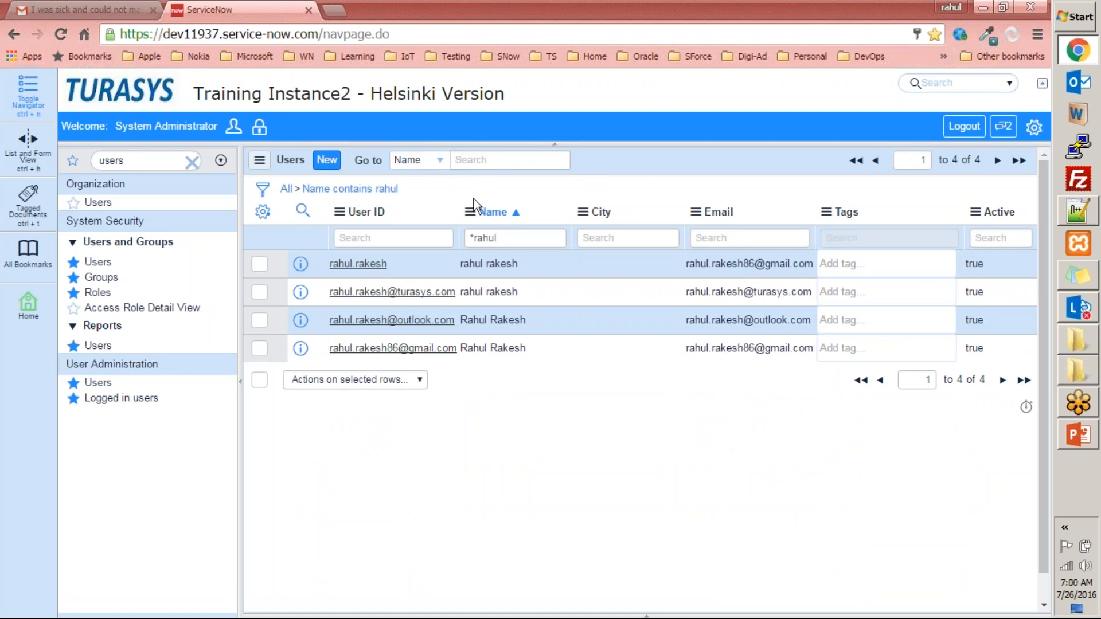
- Remove the Name contains condition in the filter builder, and reset the Users list to all records
left_click(264, 190)
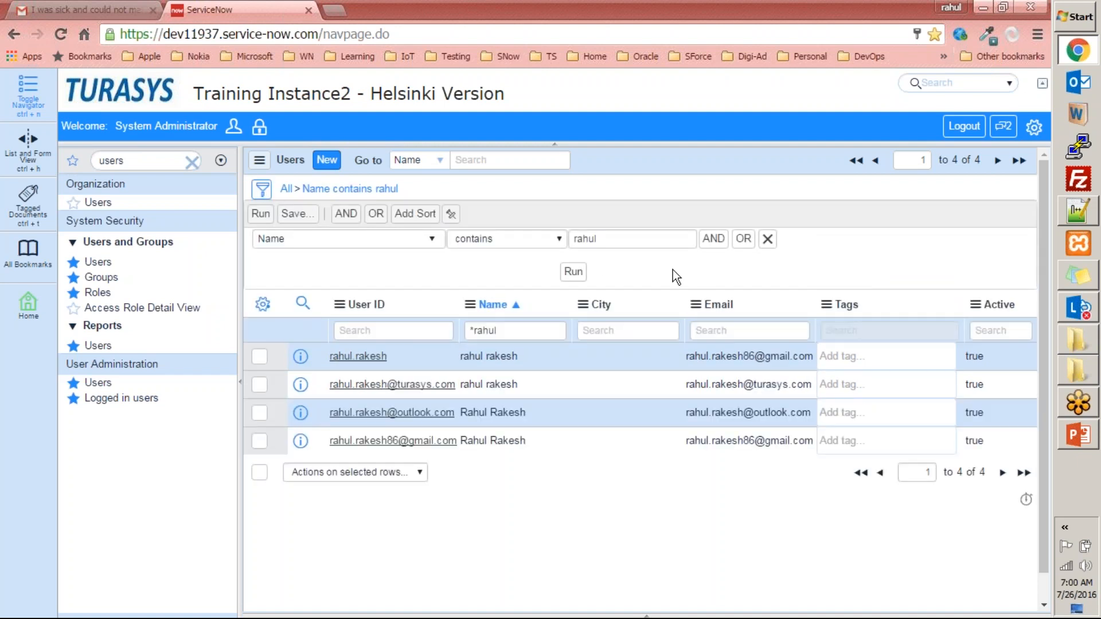
left_click(767, 240)
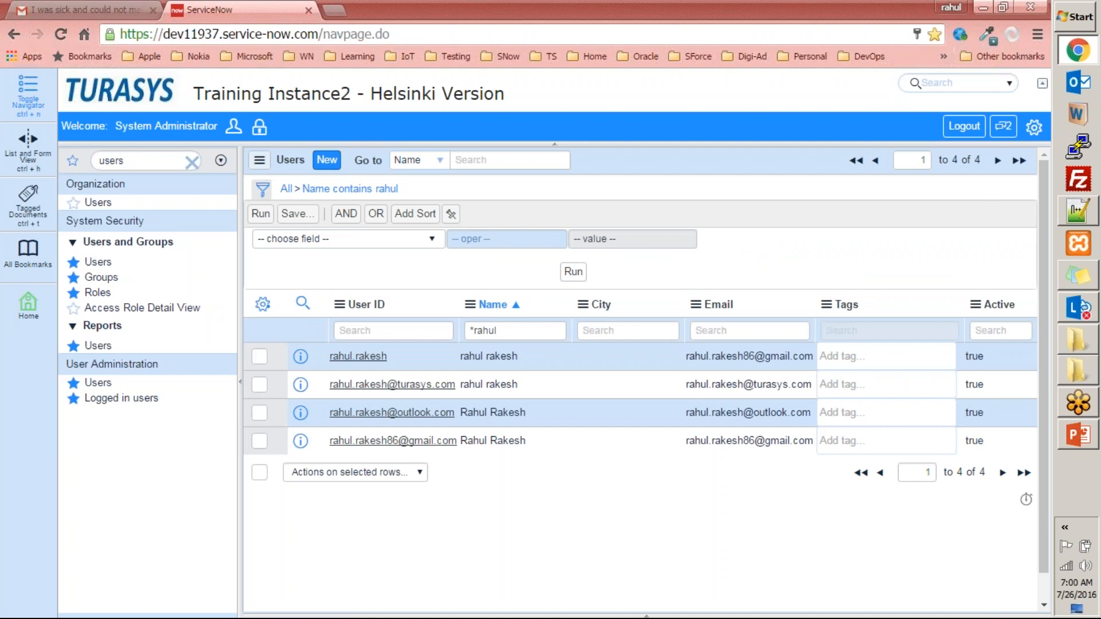
left_click(265, 196)
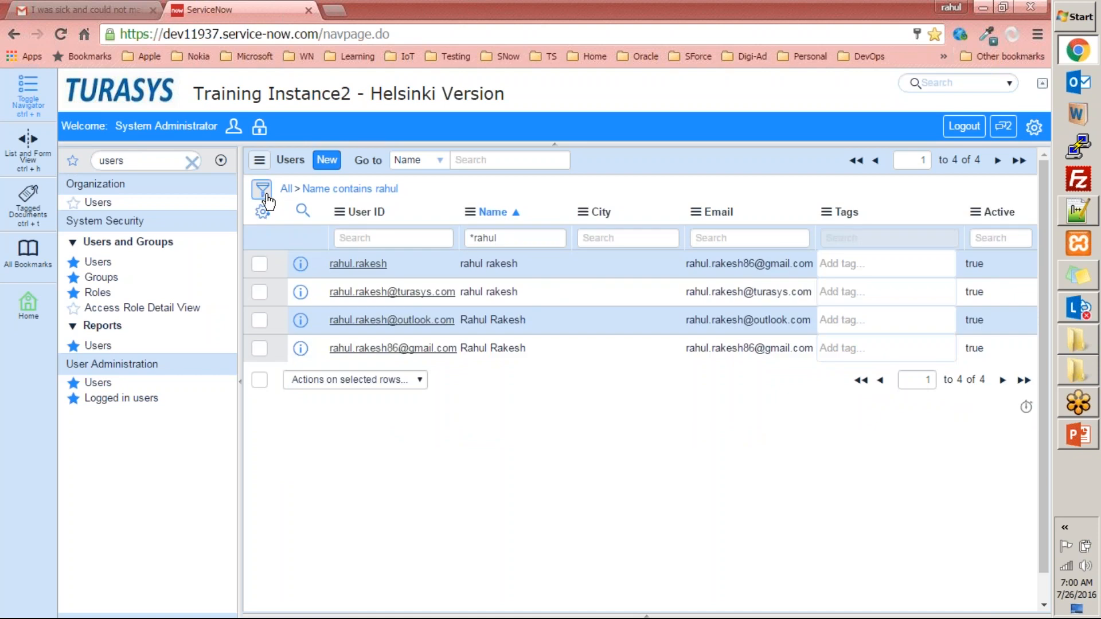
left_click(286, 189)
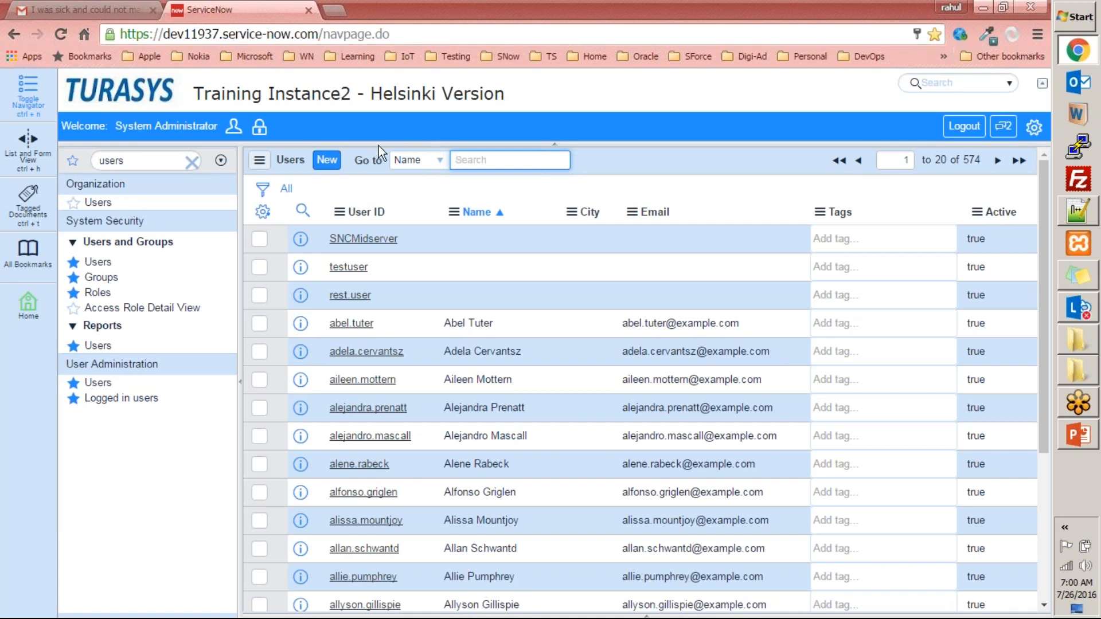
- Open the form for a new user record and go through its First name and Last name fields
left_click(327, 160)
left_click(329, 164)
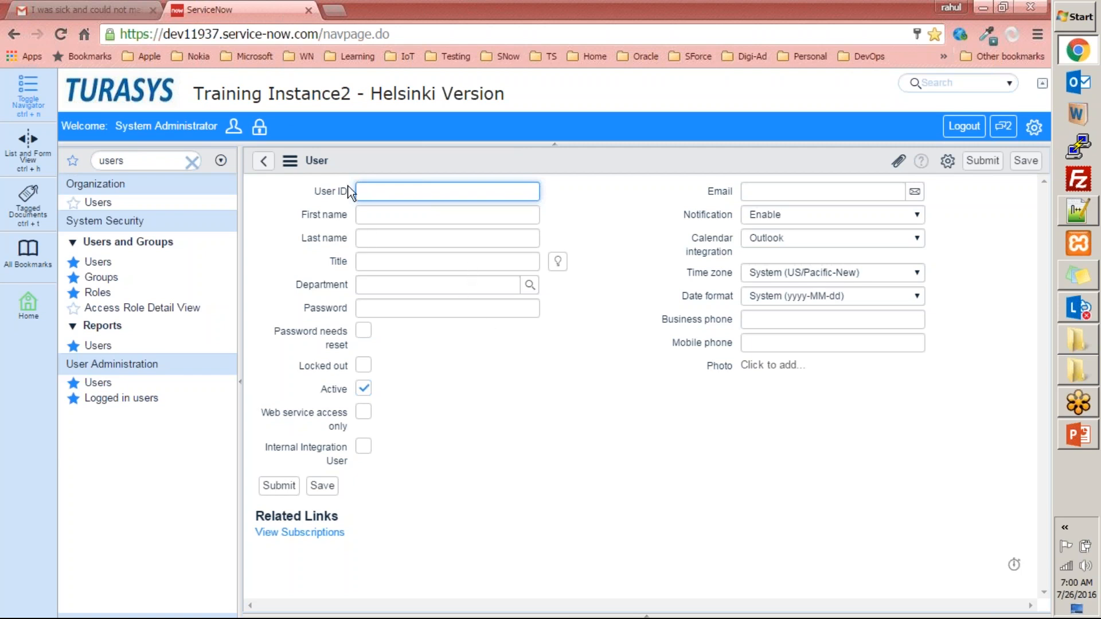
left_click(364, 217)
left_click(364, 237)
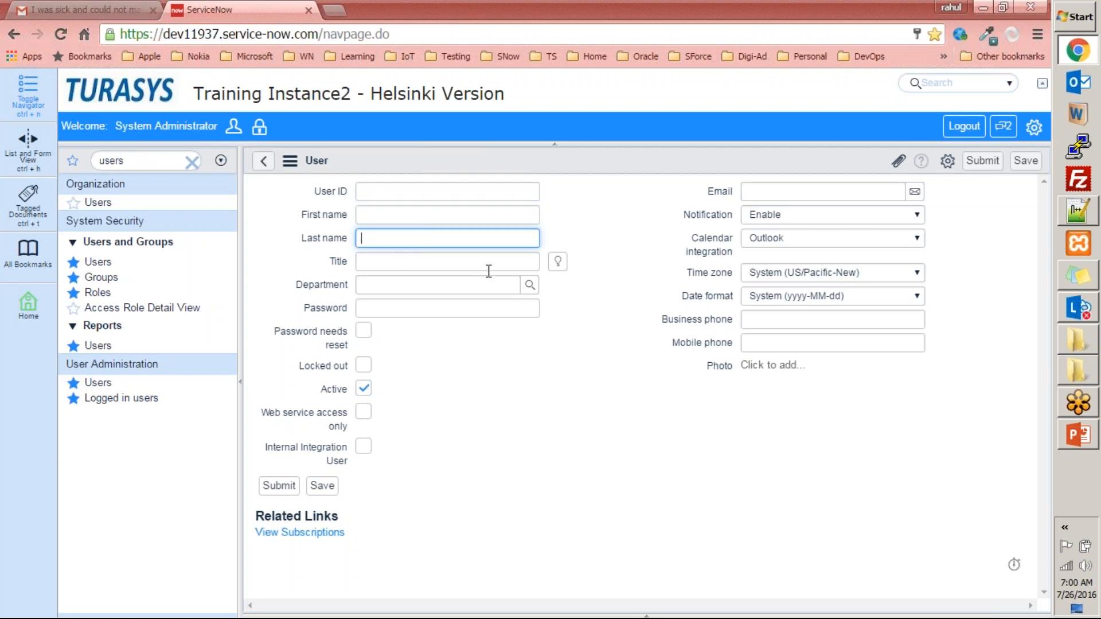
- Examine the Title suggestions and Departments lookup without selecting a value, and the Password and Email fields of the new user form
left_click(561, 269)
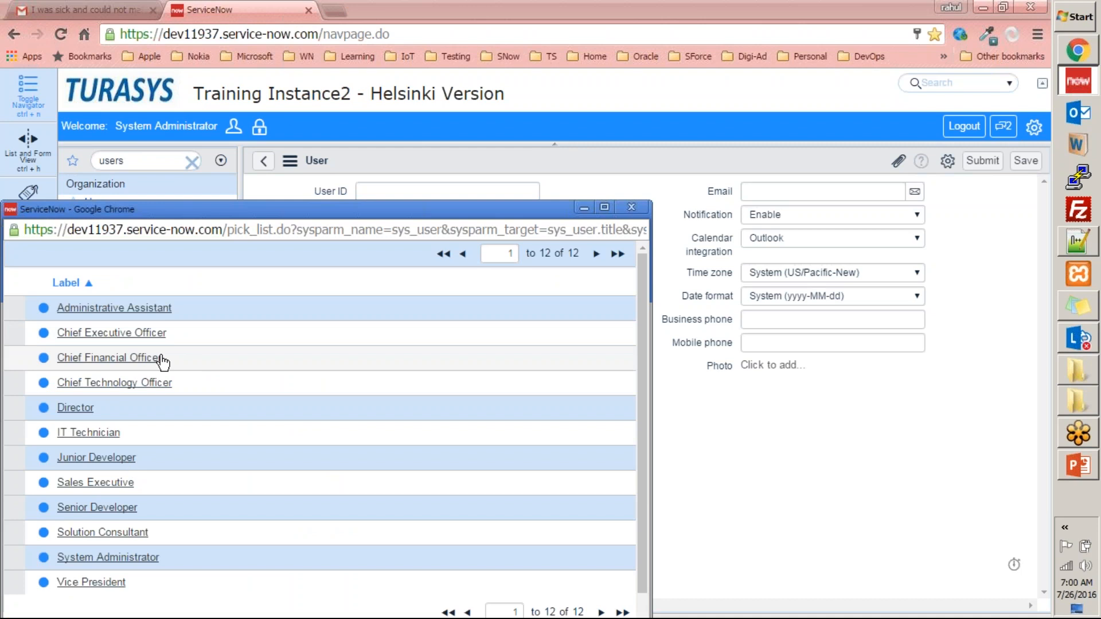
left_click(632, 207)
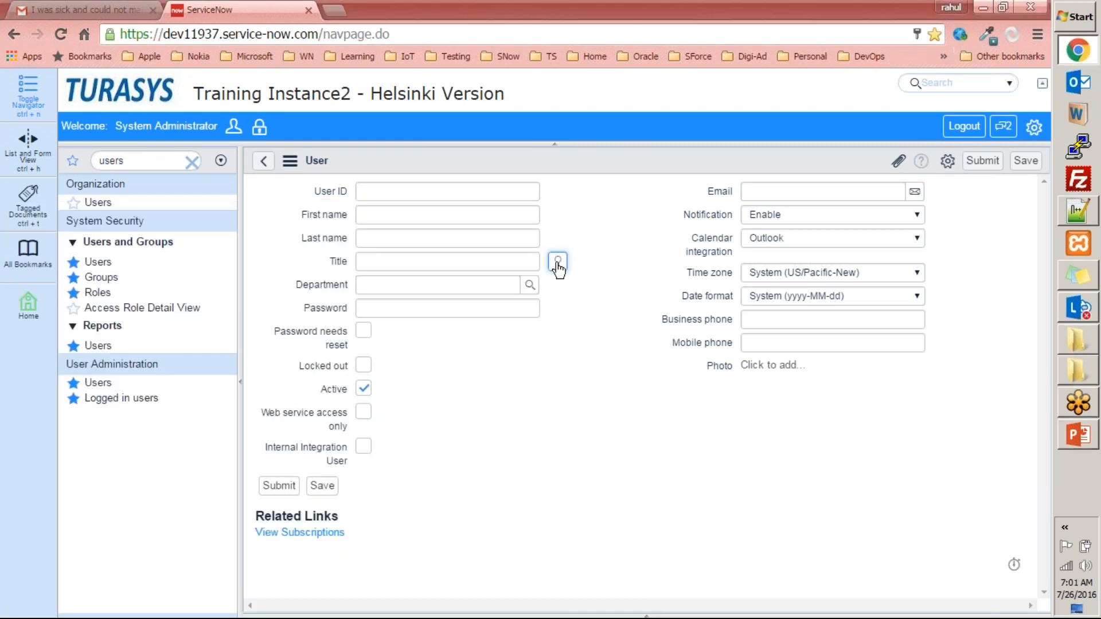
left_click(530, 286)
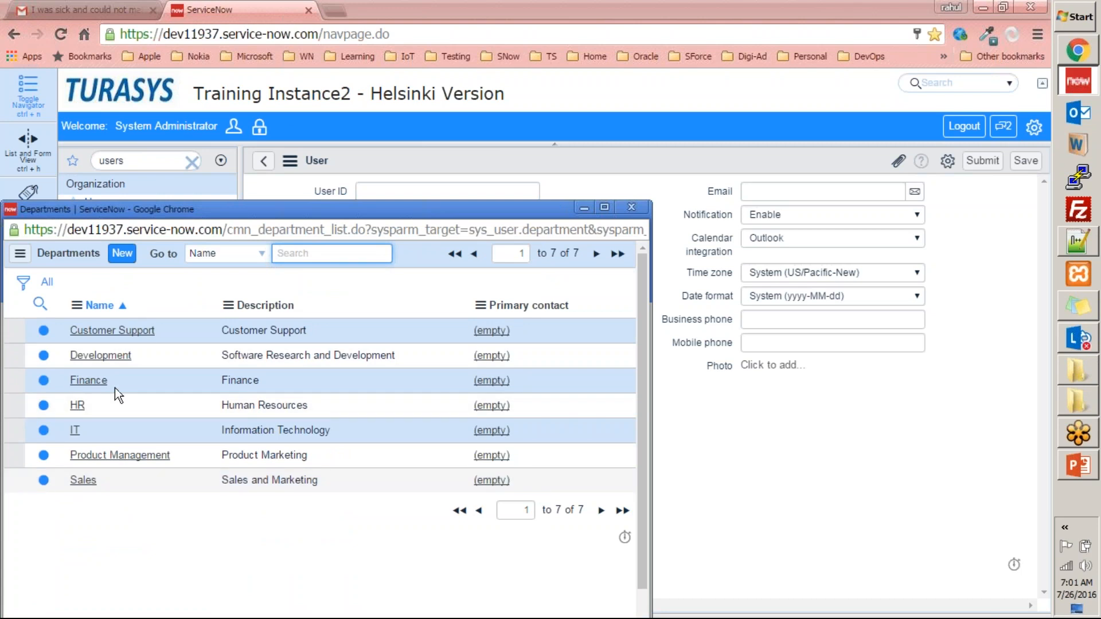
left_click(631, 207)
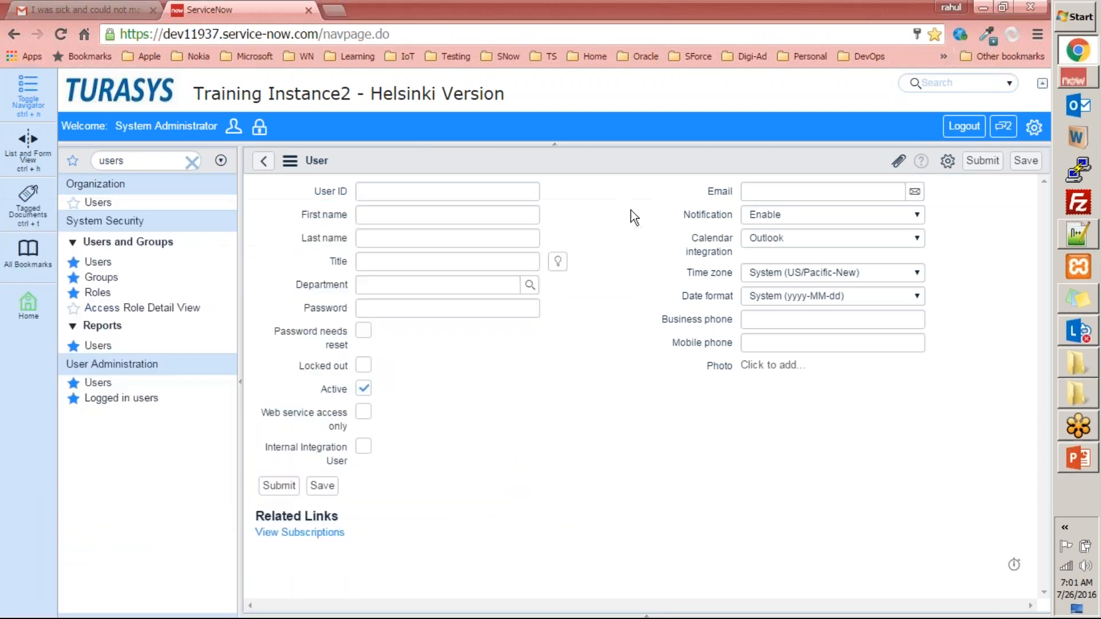
left_click(398, 310)
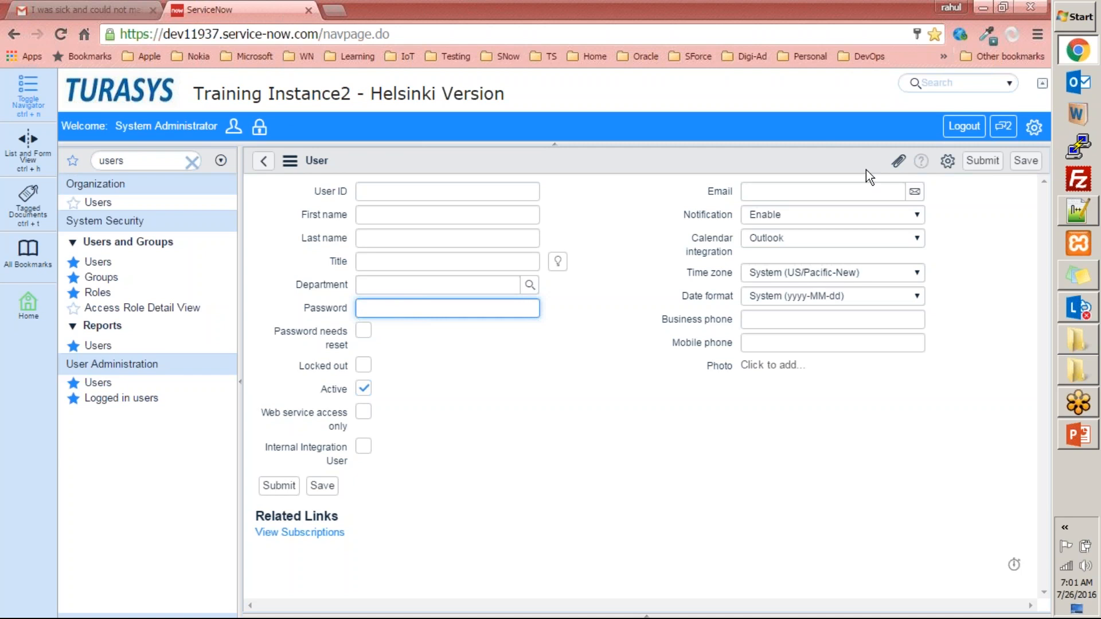
left_click(915, 192)
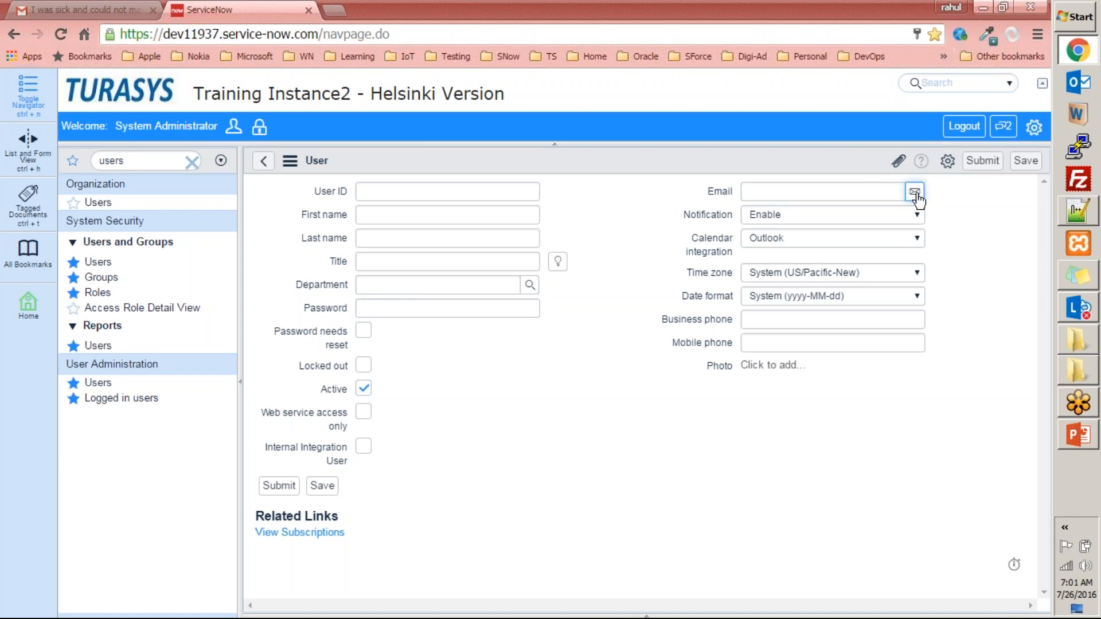
- Examine the Notification and Calendar integration options of the new user form without changing their selections
left_click(807, 215)
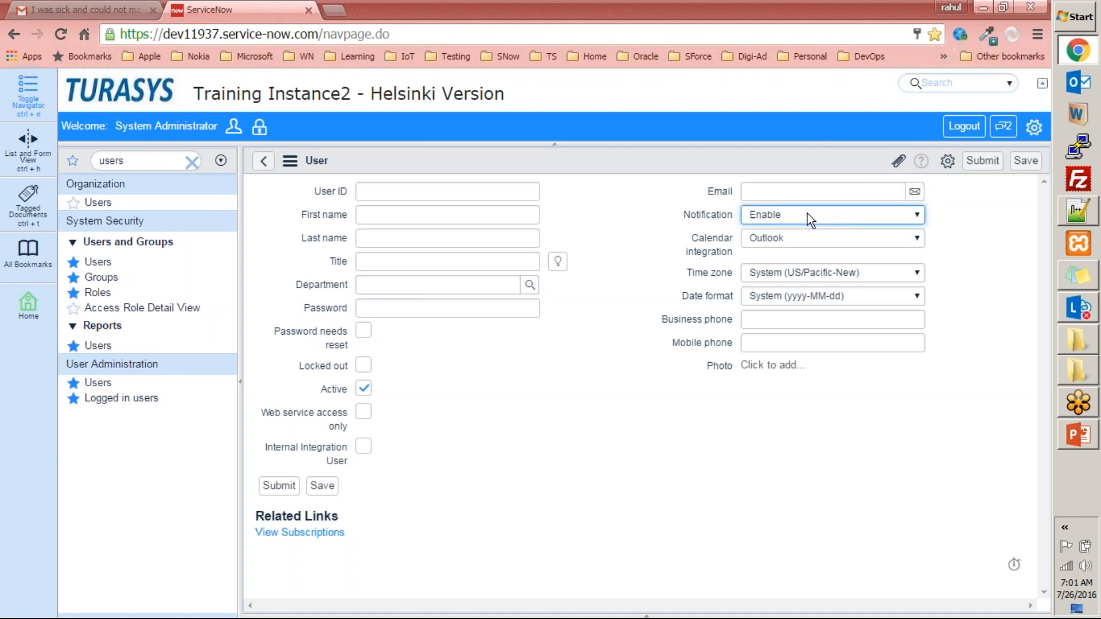
left_click(806, 219)
left_click(693, 219)
left_click(795, 237)
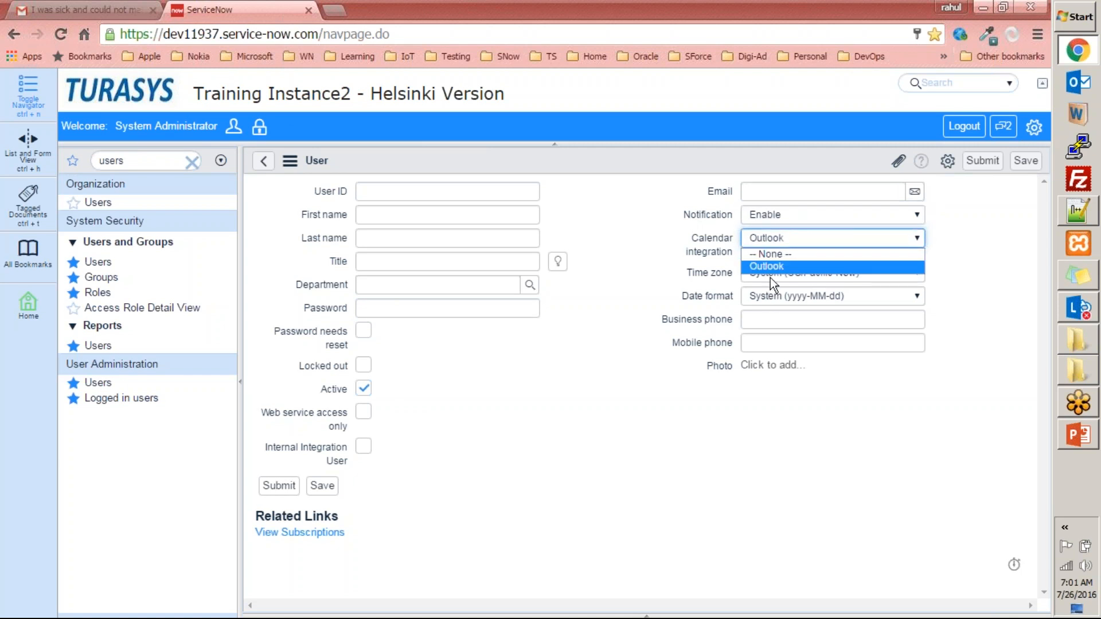
left_click(710, 271)
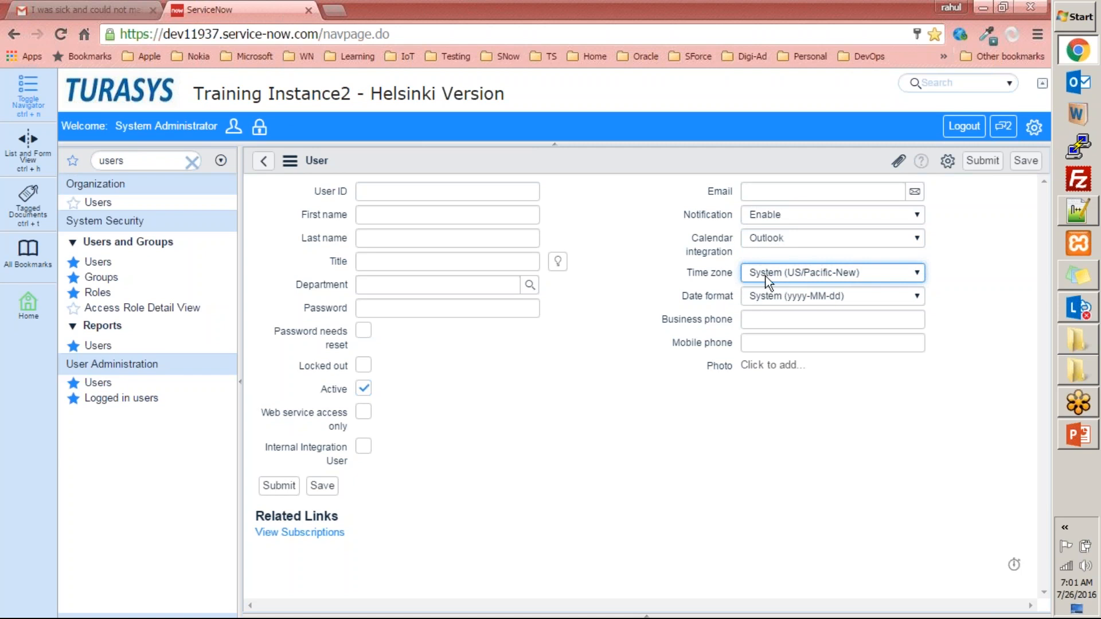
- Look through the Time zone and Date format choices without changing them, and the Business phone and Mobile phone fields
left_click(789, 272)
left_click(781, 286)
left_click(778, 295)
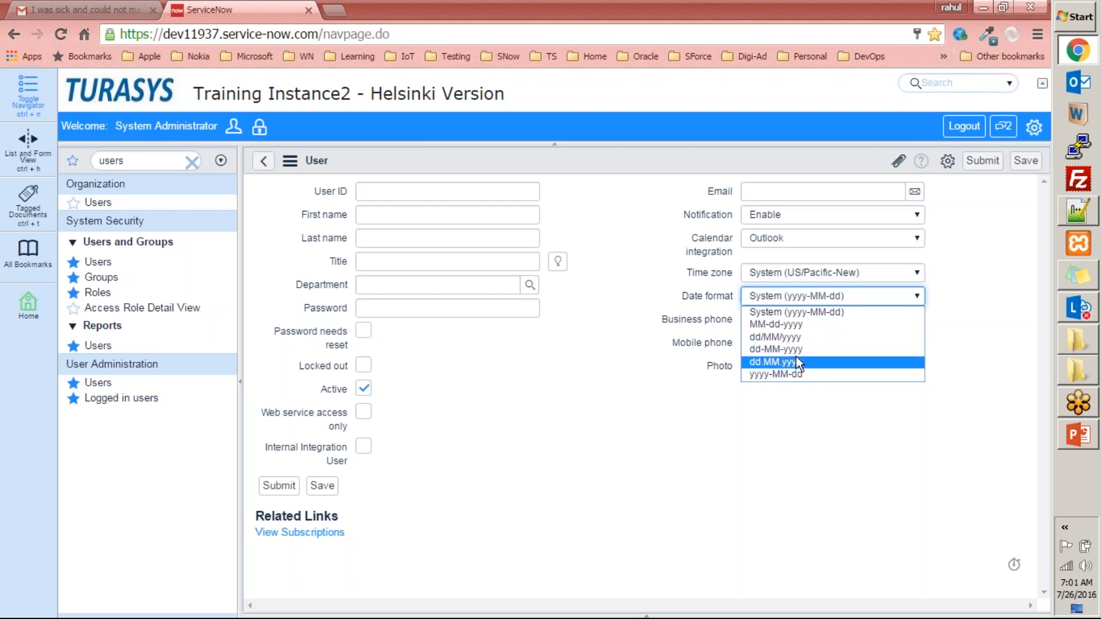
left_click(656, 360)
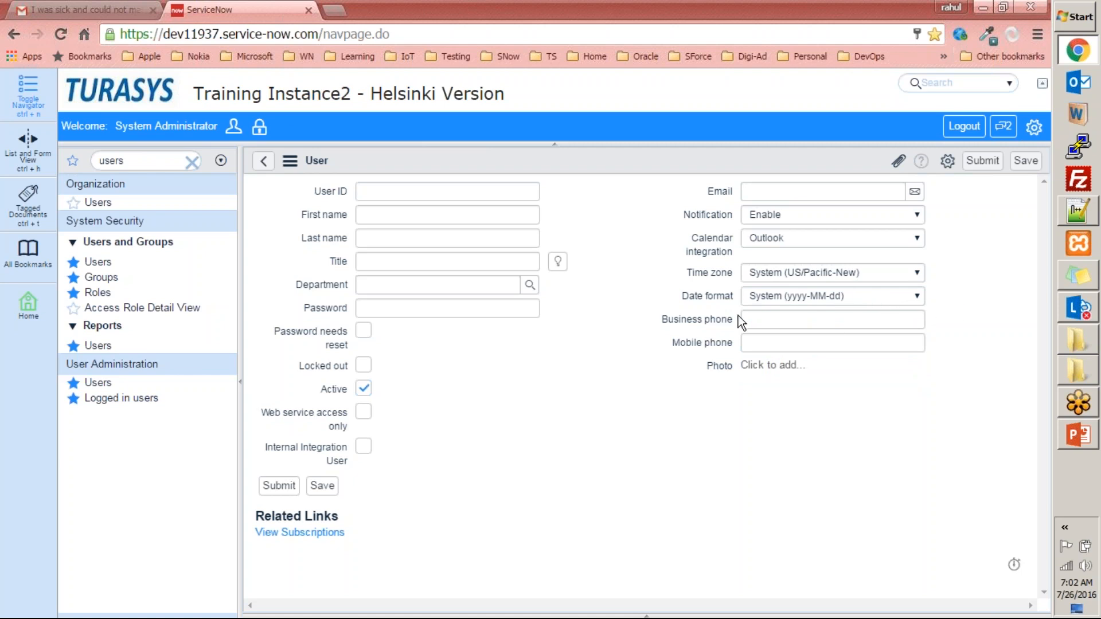
left_click(773, 314)
left_click(768, 342)
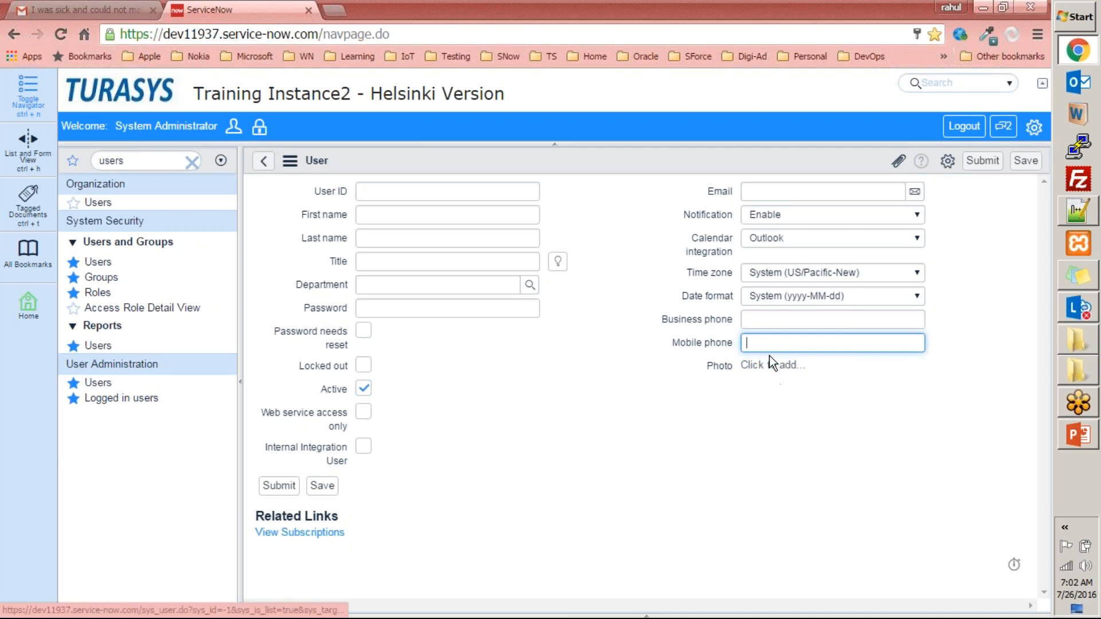
- Return to the Users list without updating the browser's saved password, go to a user's first name, and open the first matching record
left_click(264, 162)
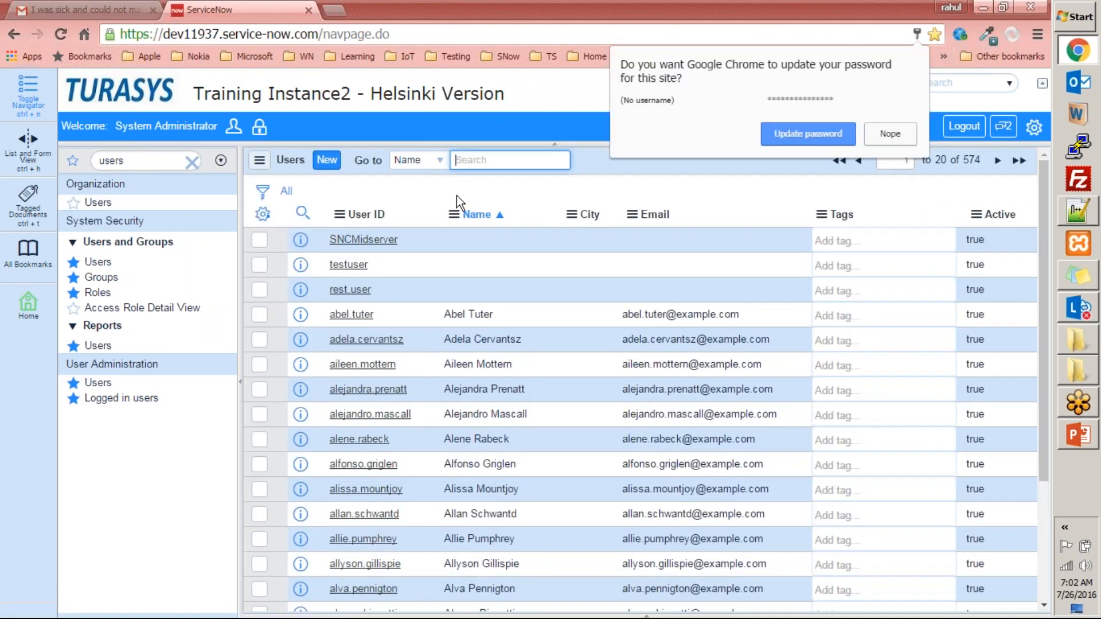
left_click(907, 140)
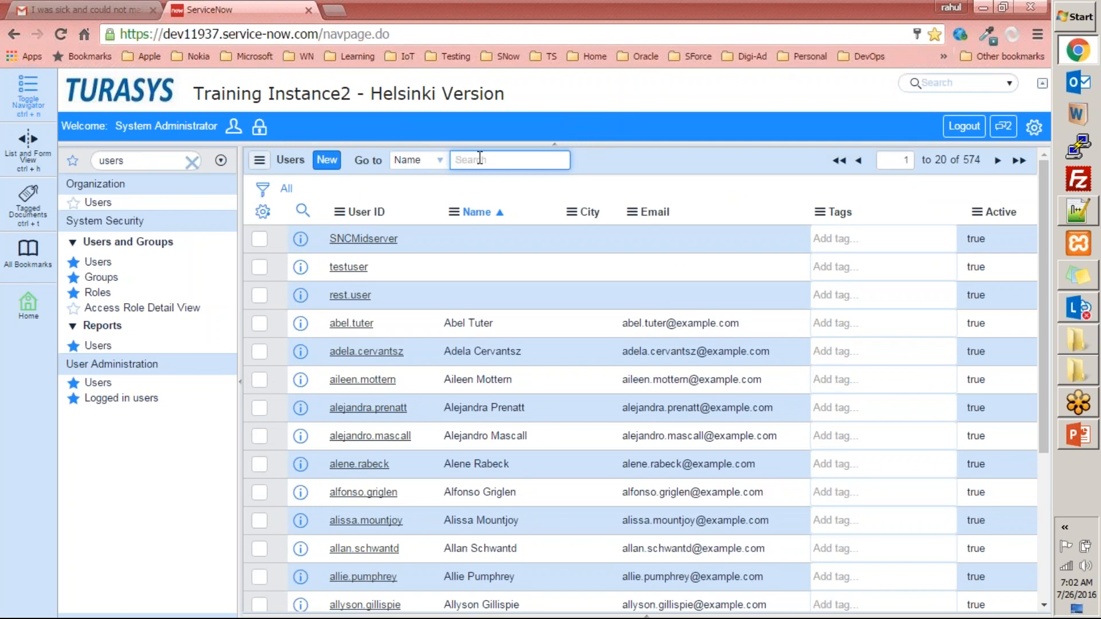
type("rahul")
key("Return")
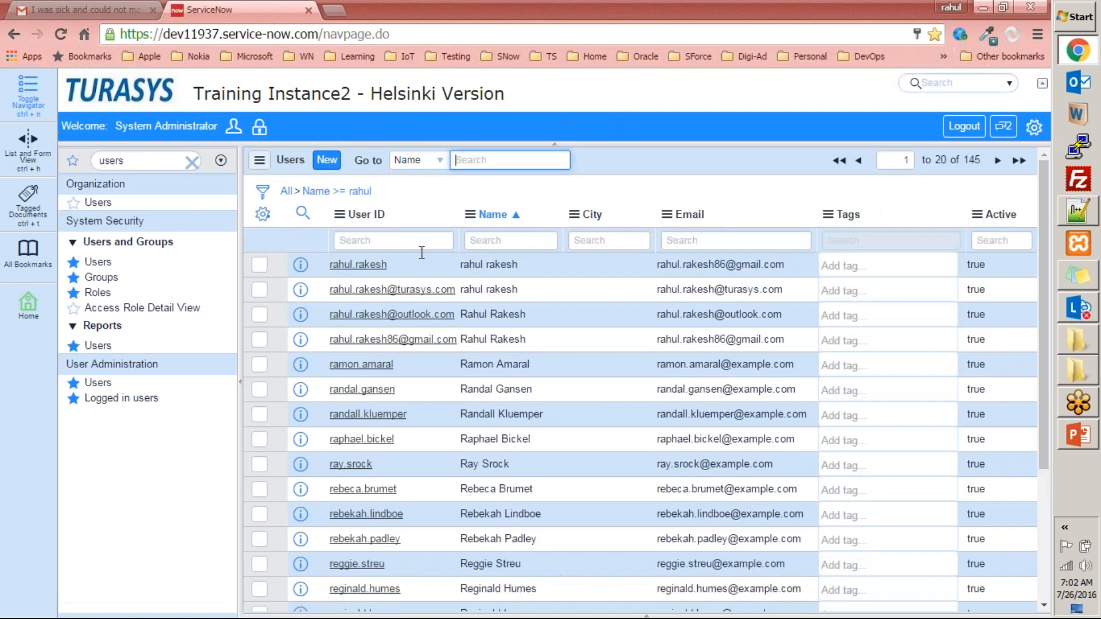
left_click(358, 264)
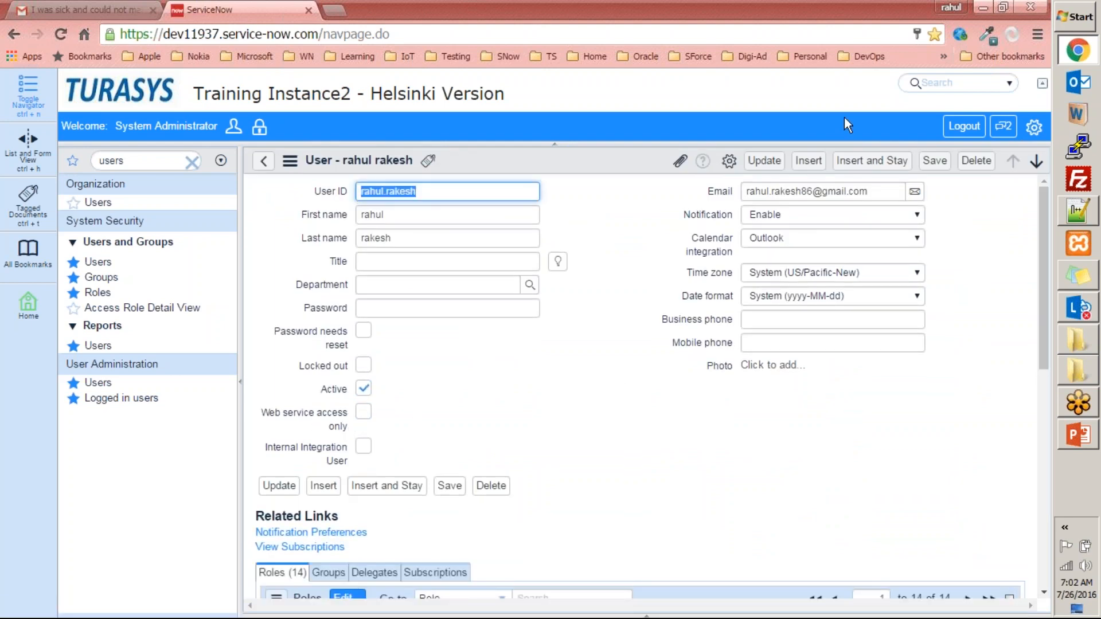
- Open a new browser tab, check the Gmail inbox in its tab, and return to the ServiceNow user record
key("ctrl+t")
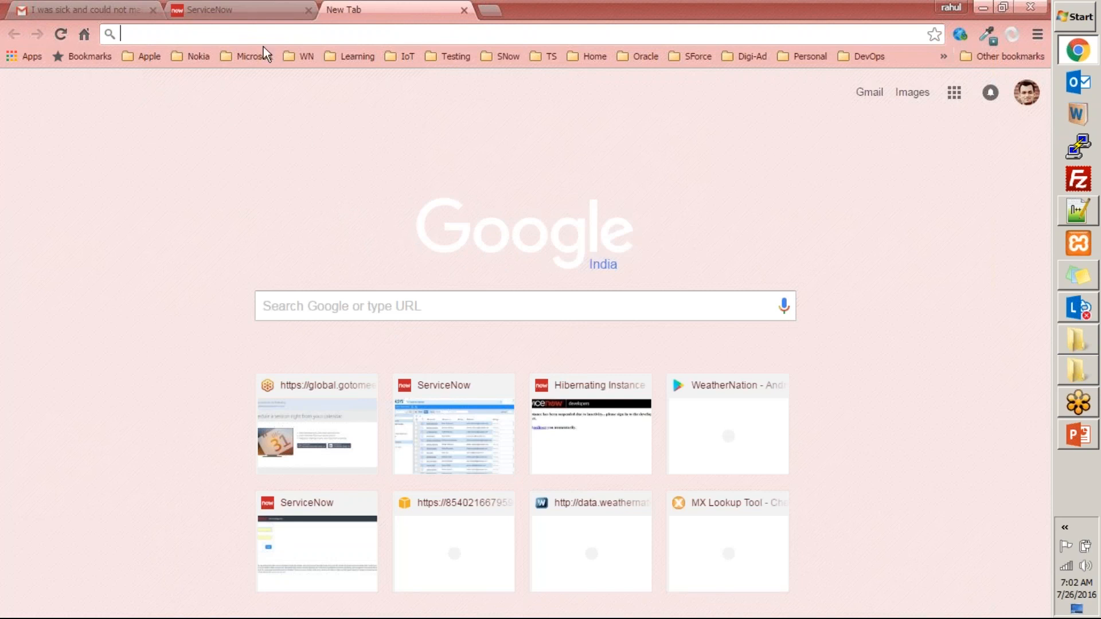
left_click(261, 10)
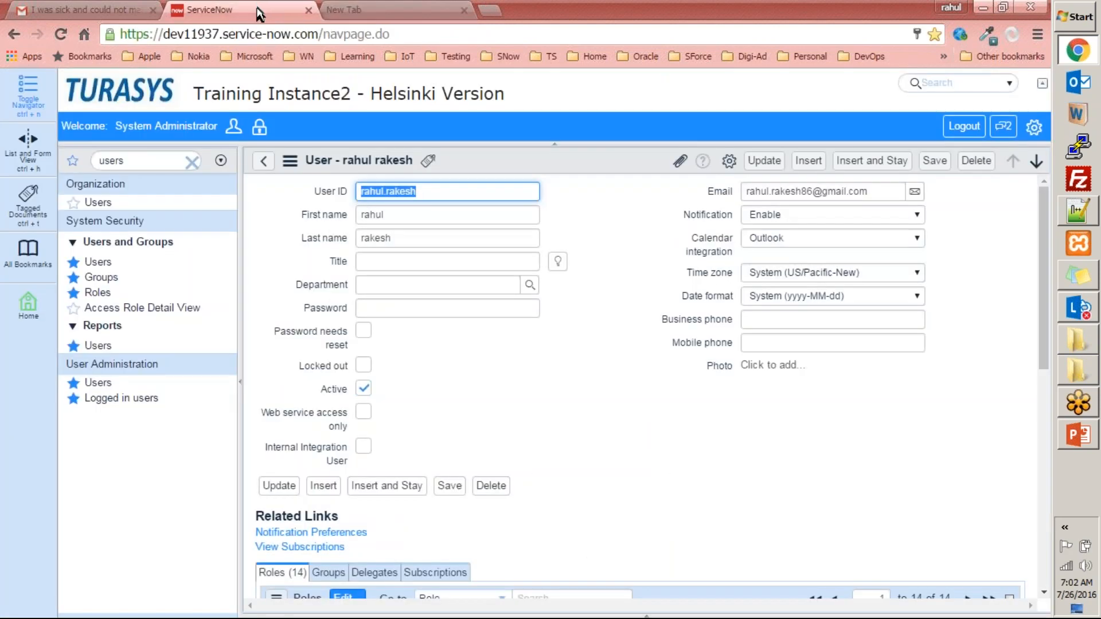
left_click(109, 10)
left_click(61, 202)
left_click(277, 8)
left_click(576, 427)
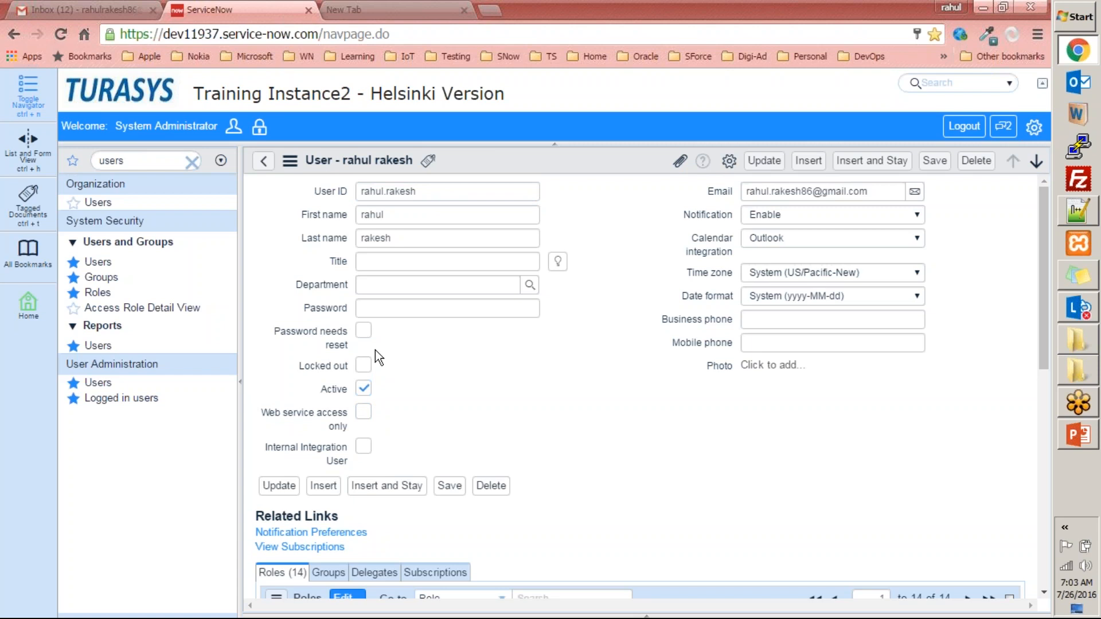
- Examine the user record's Locked out, Internal Integration User and User ID fields without changing their values
left_click(363, 366)
left_click(442, 445)
left_click_drag(260, 441, 363, 468)
left_click(482, 427)
left_click_drag(440, 197, 352, 178)
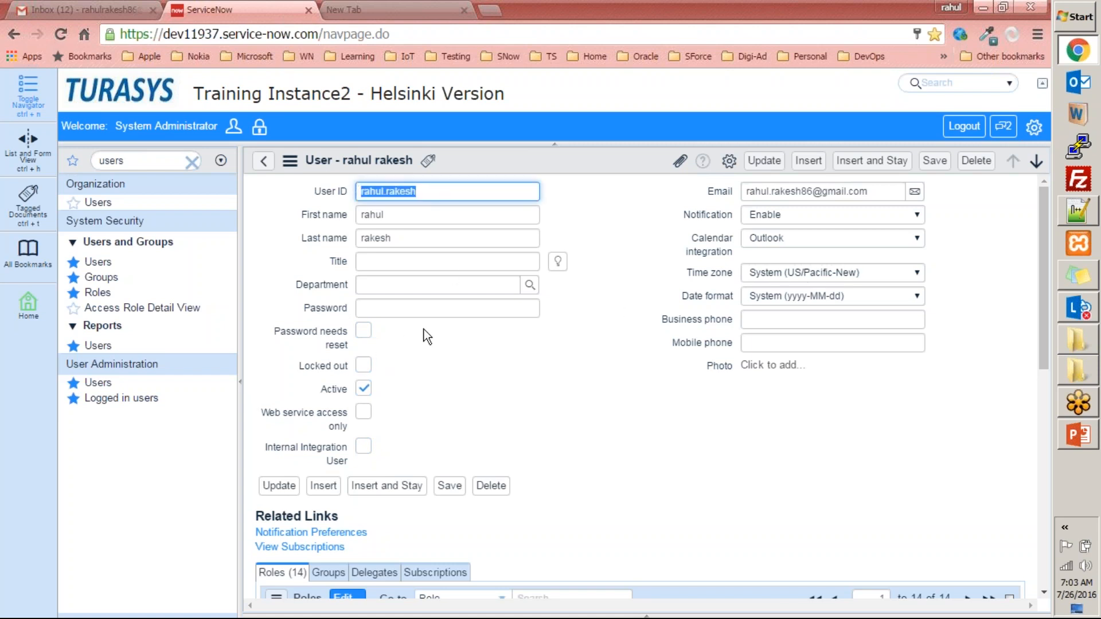
left_click(559, 366)
scroll(562, 353, "down", 6)
scroll(562, 353, "down", 1)
scroll(562, 353, "up", 7)
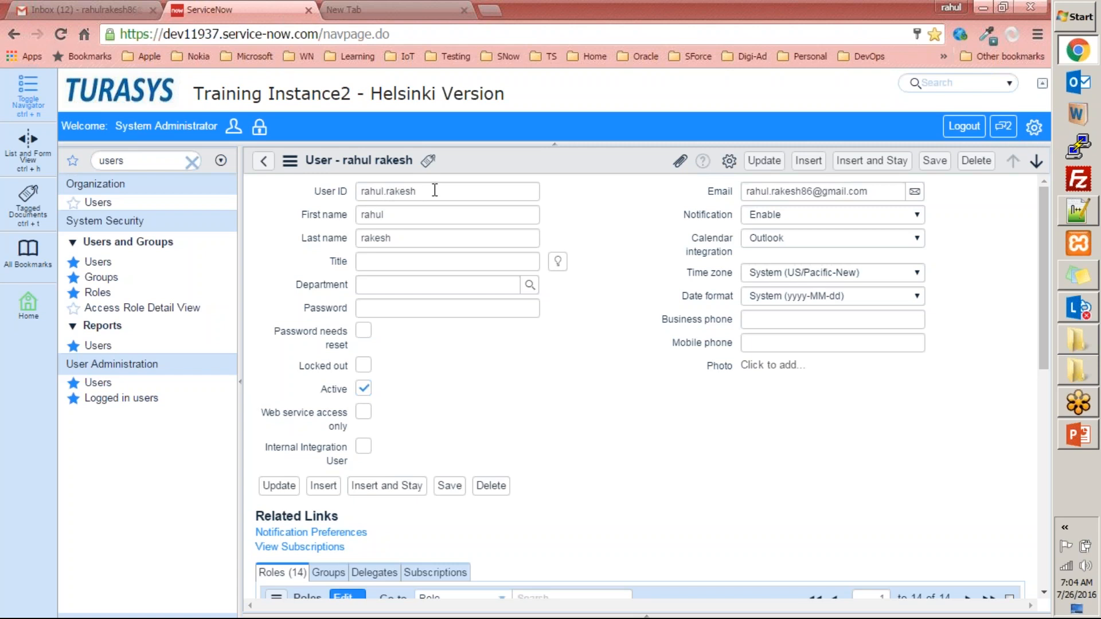
left_click(775, 367)
left_click(299, 251)
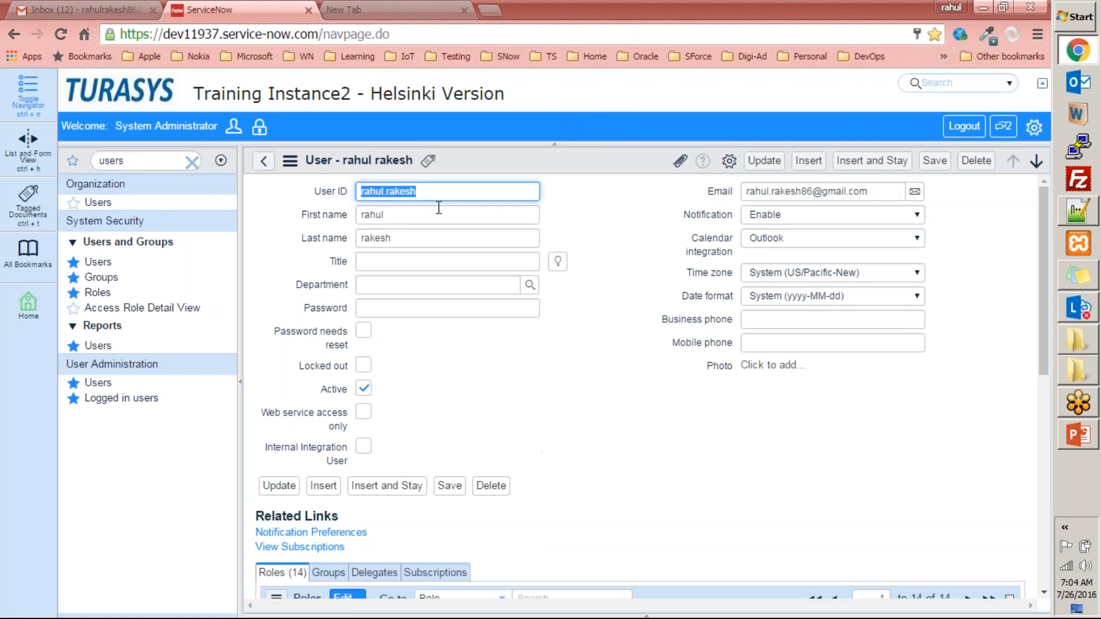
- Review the roles assigned to the user in the Roles related list, including their State and Inherited columns
scroll(683, 401, "down", 10)
scroll(683, 401, "up", 5)
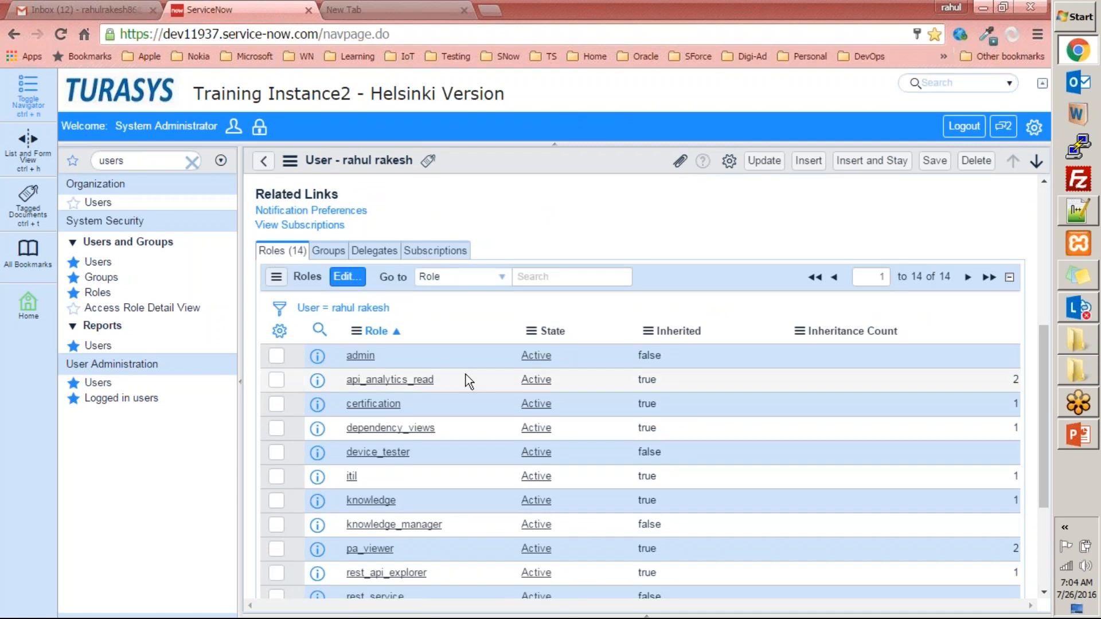
scroll(493, 473, "down", 5)
scroll(494, 473, "up", 6)
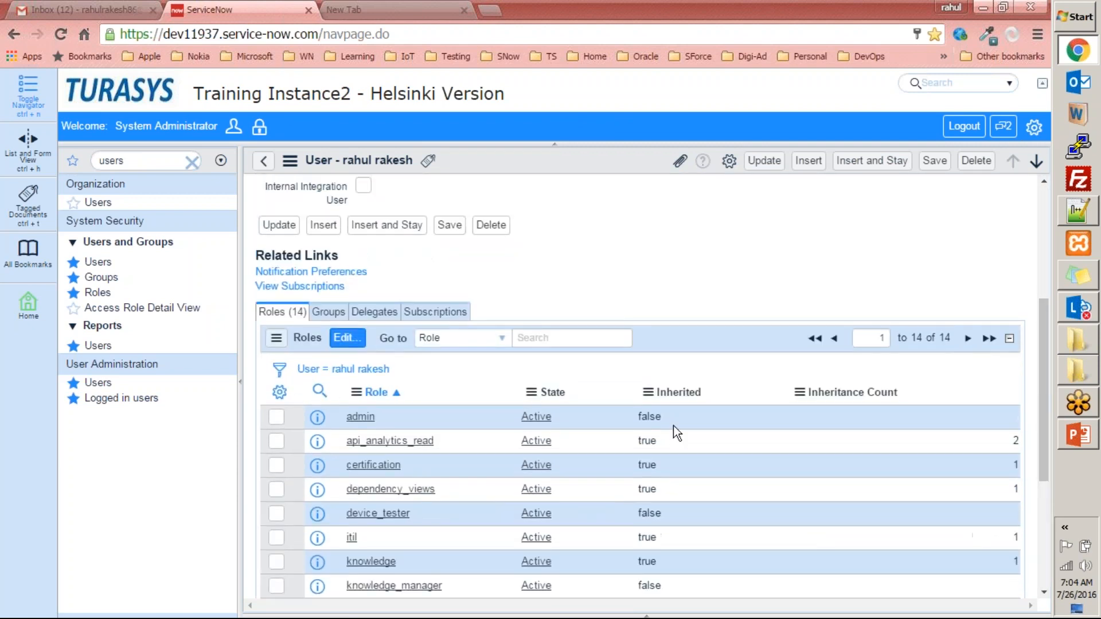
scroll(595, 491, "down", 4)
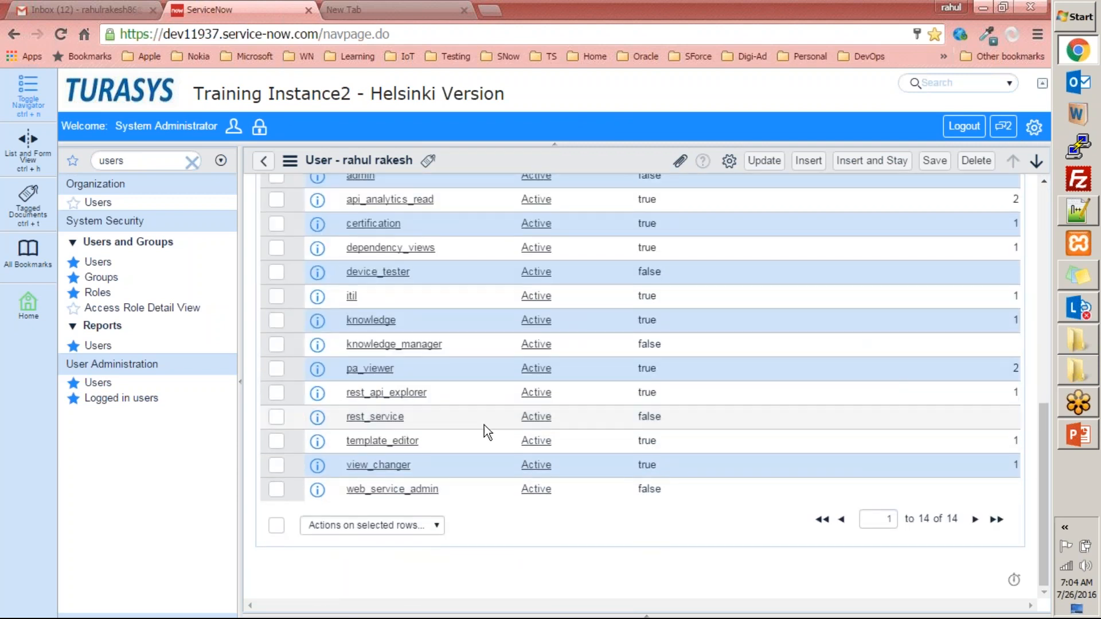
scroll(438, 381, "up", 3)
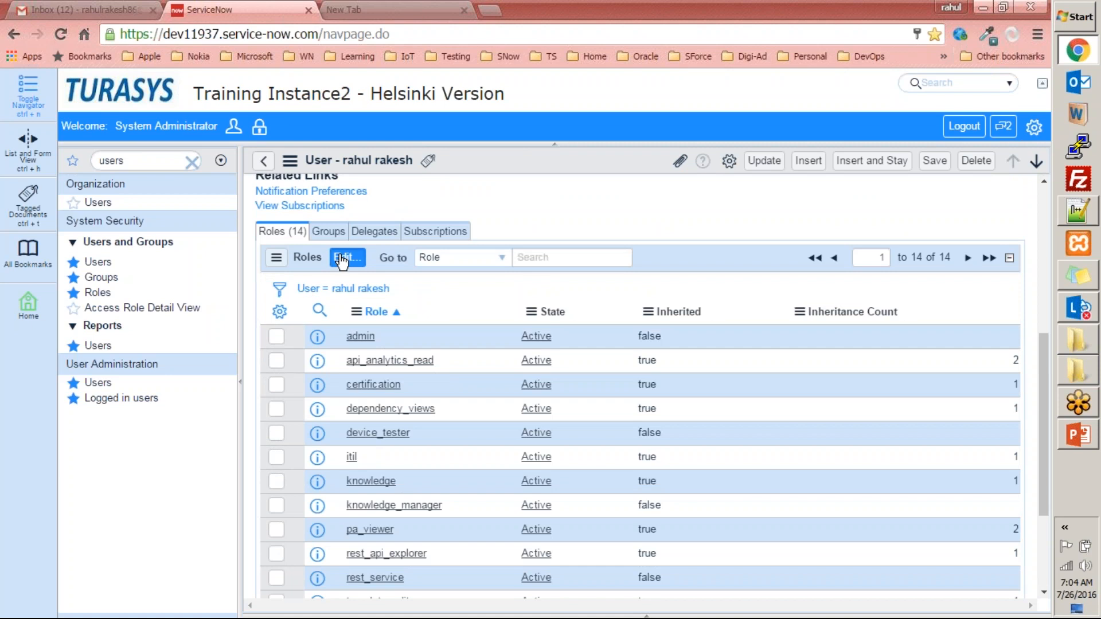
- Add the collection roles from activity_creator through certification to the user's Roles List, and save the membership
left_click(347, 257)
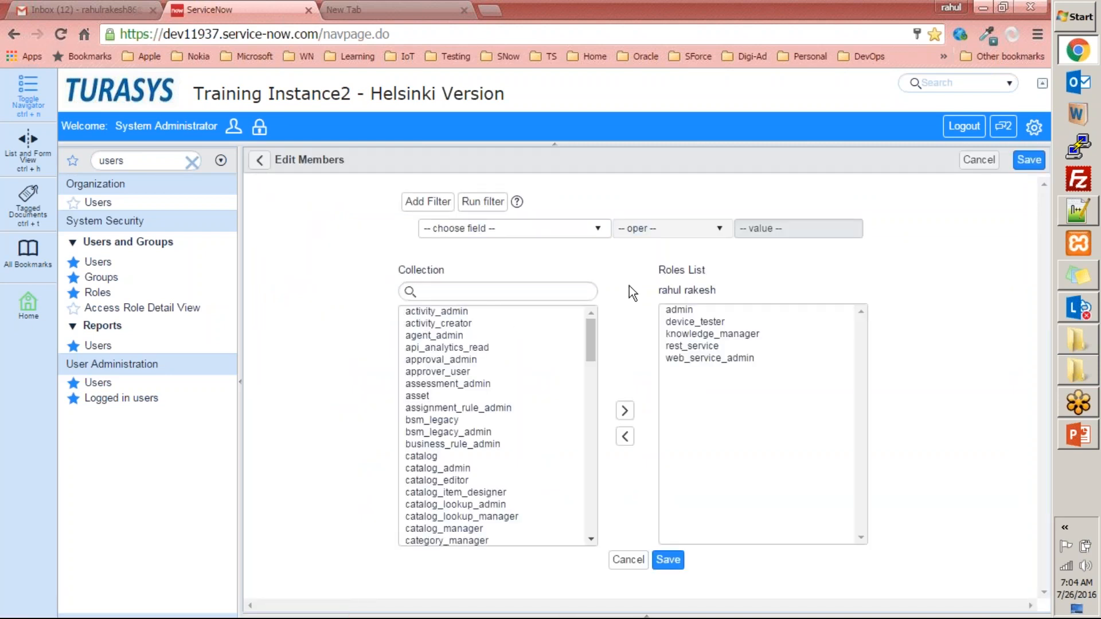
left_click_drag(592, 342, 610, 328)
left_click_drag(488, 325, 463, 568)
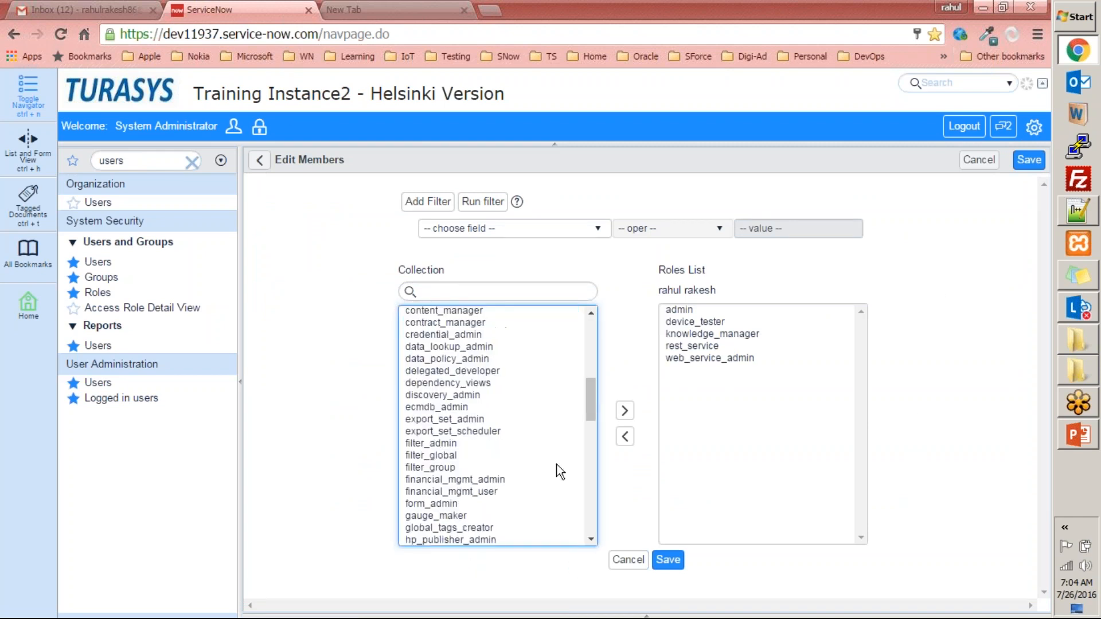
left_click_drag(586, 388, 590, 302)
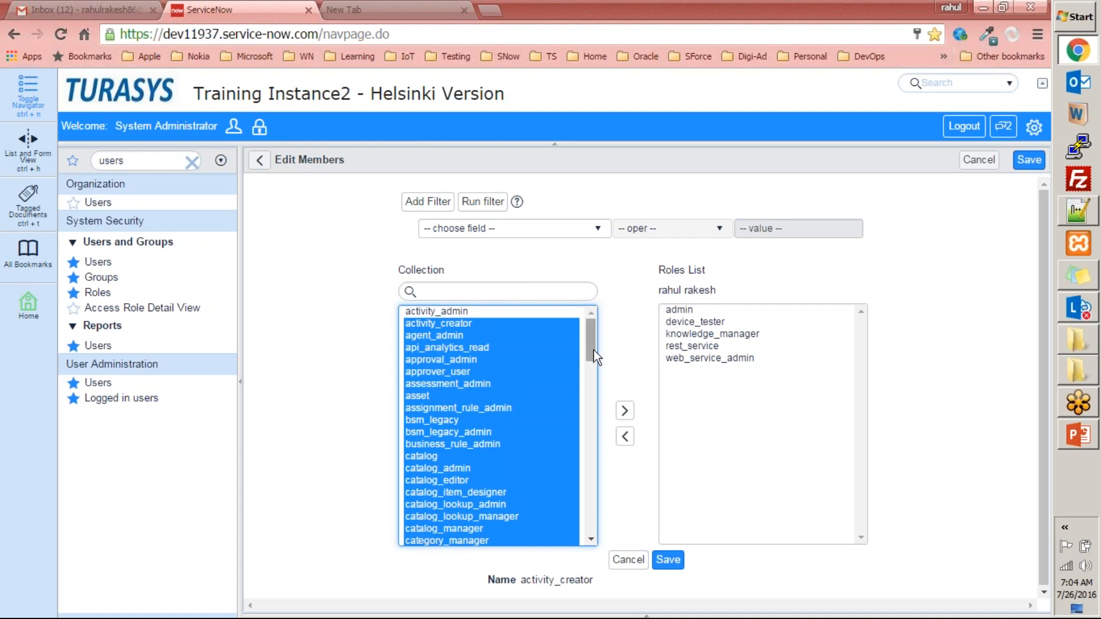
left_click(625, 411)
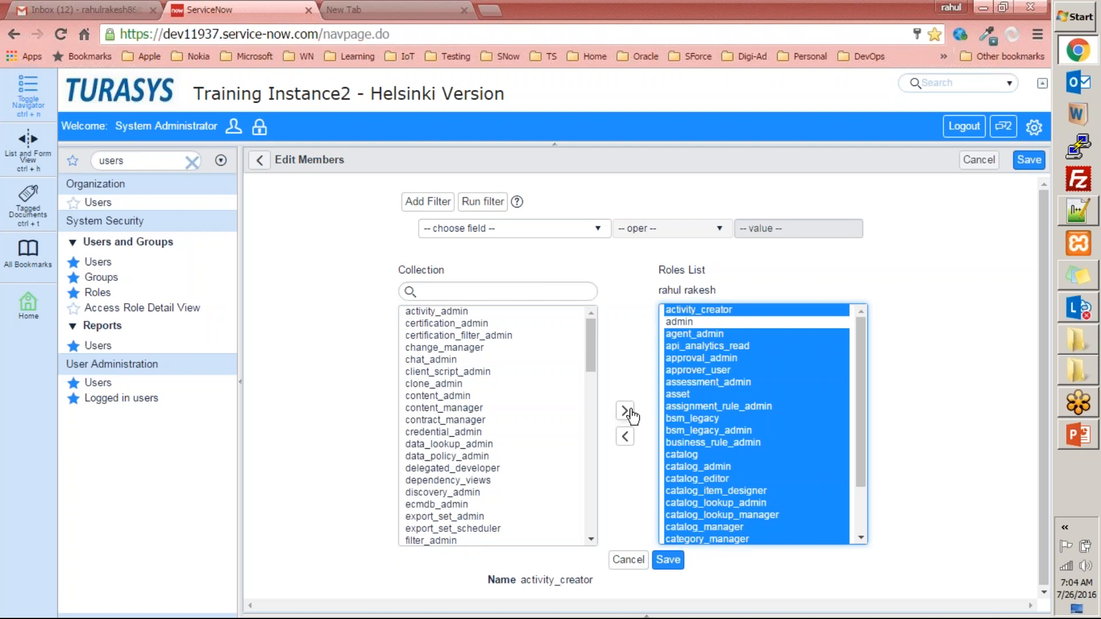
left_click_drag(865, 379, 873, 459)
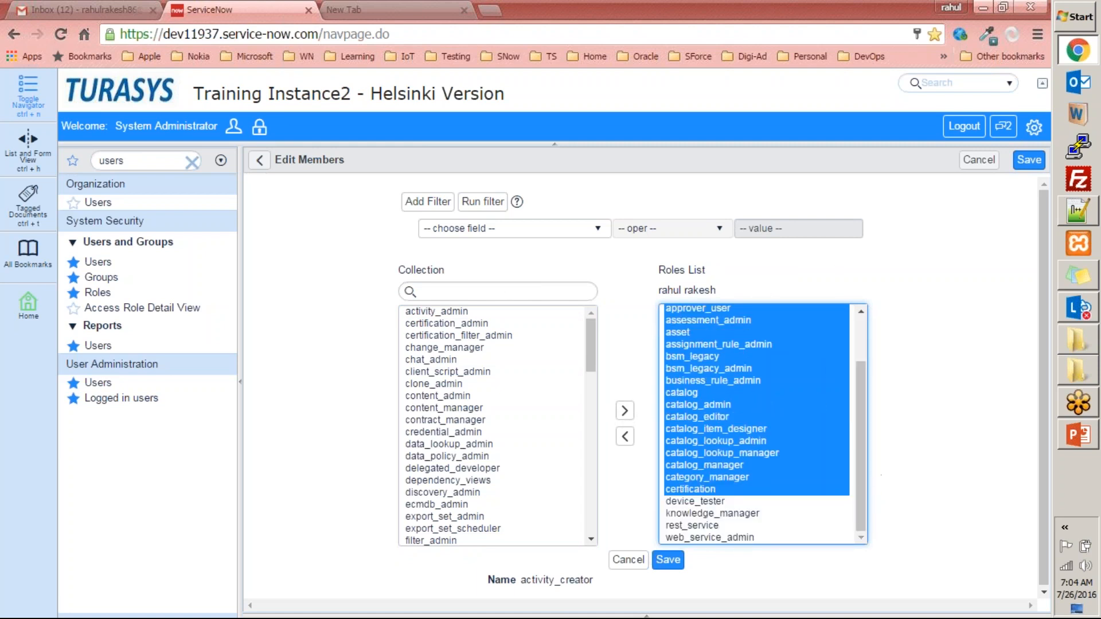
left_click(668, 560)
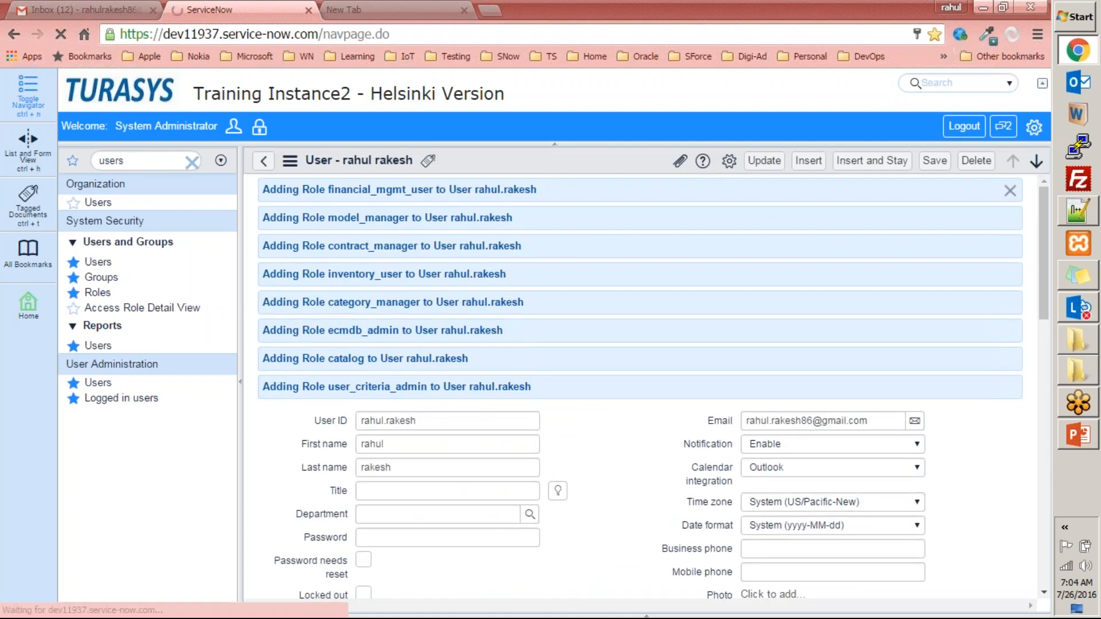
- Check the user's roles count, reopen the role membership editor to browse the remaining collection, and return without saving
scroll(494, 380, "up", 4)
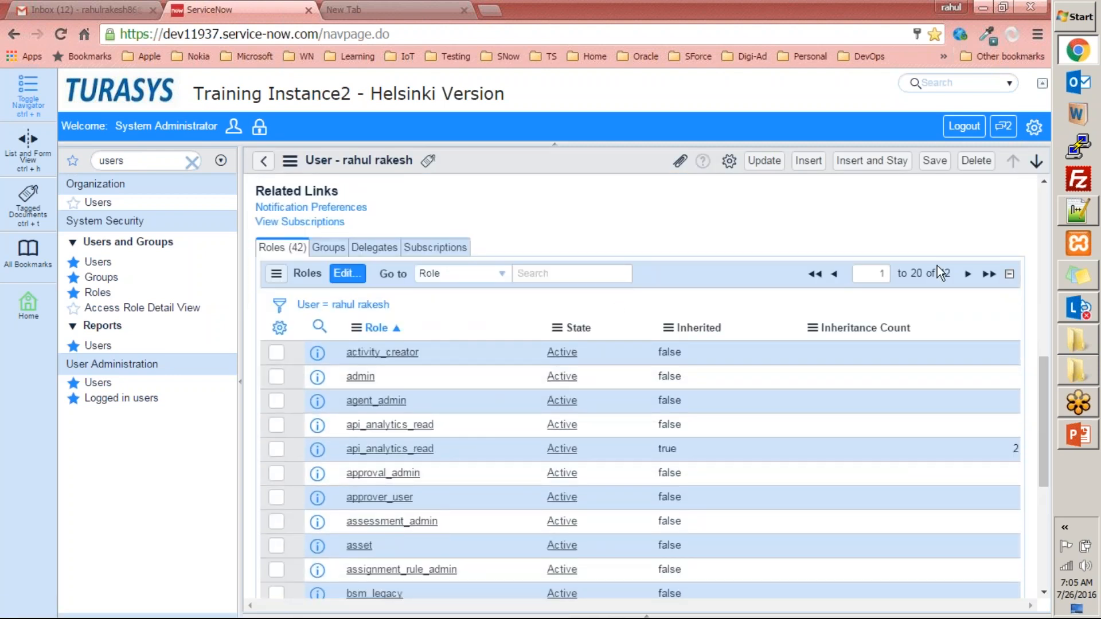
left_click_drag(952, 273, 913, 274)
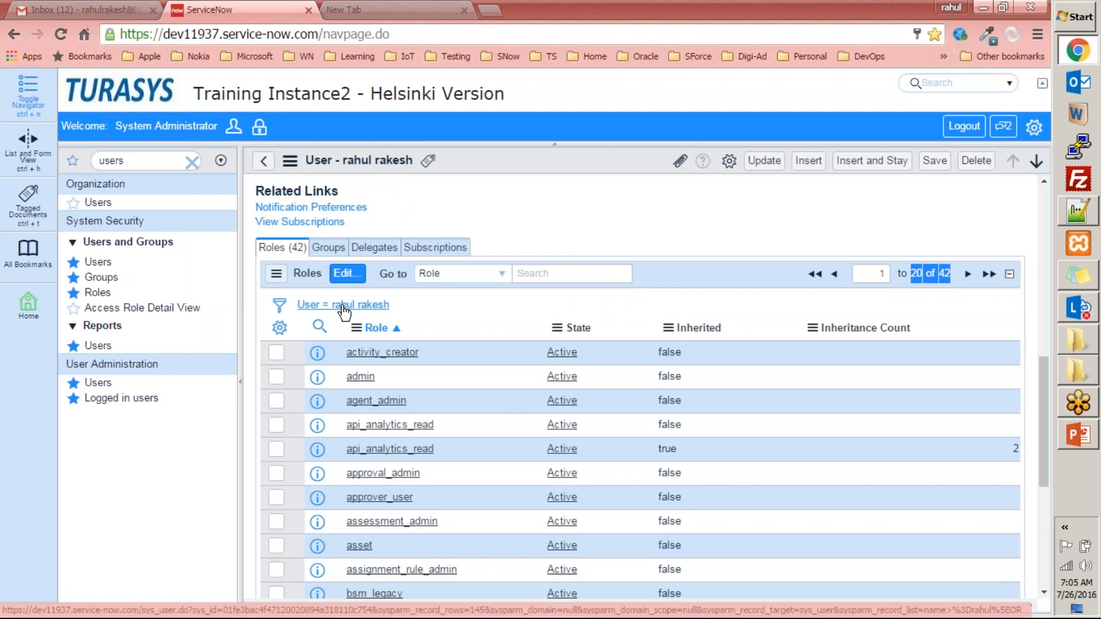
left_click(356, 276)
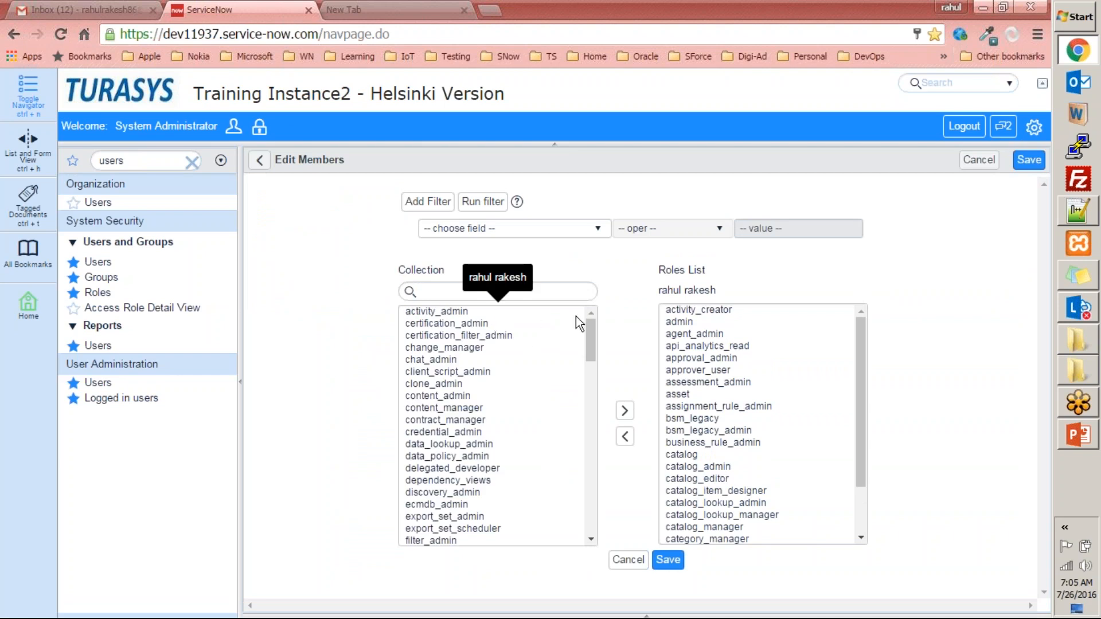
left_click_drag(590, 340, 568, 304)
left_click(489, 338)
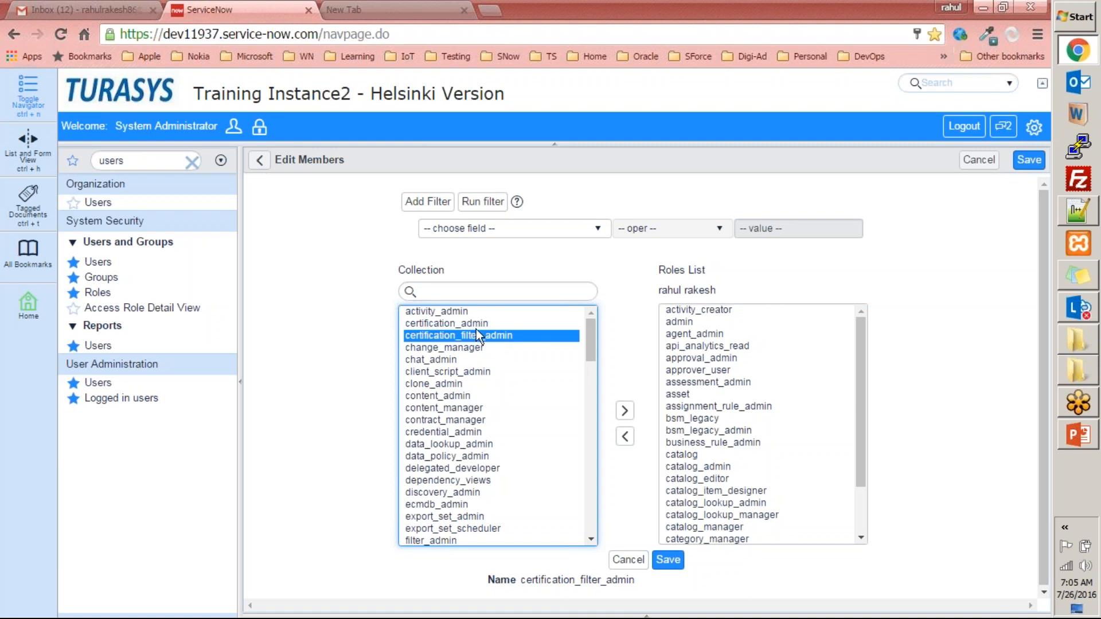
left_click(261, 164)
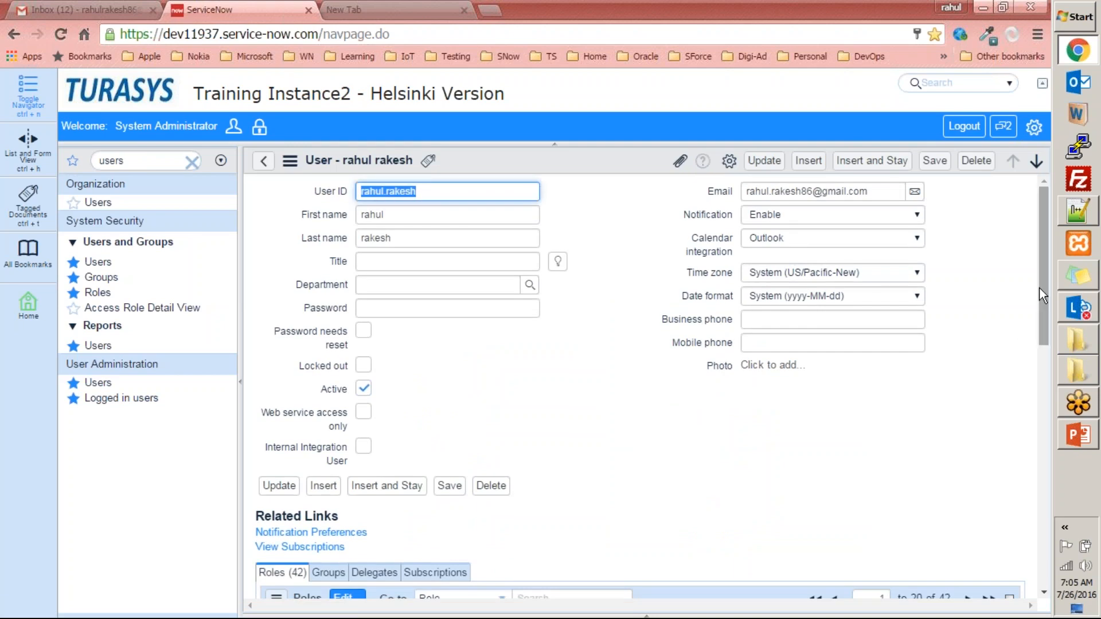
- Go through the user's assigned roles, and open the system-wide Roles list to check its total record count
left_click_drag(1042, 281, 1044, 367)
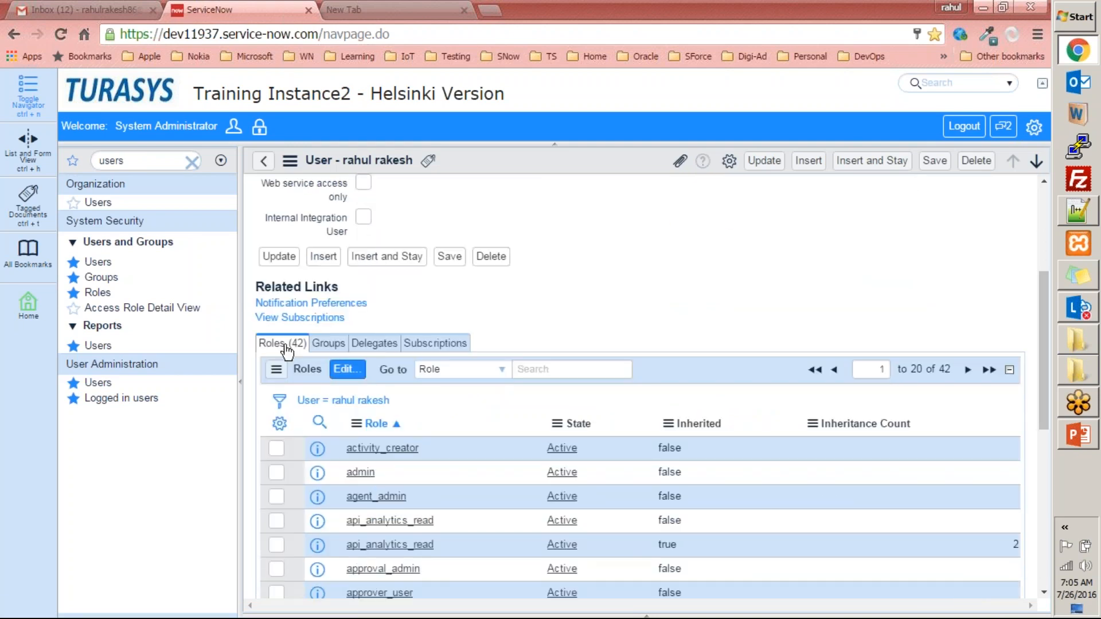
scroll(375, 442, "down", 3)
scroll(375, 442, "down", 3)
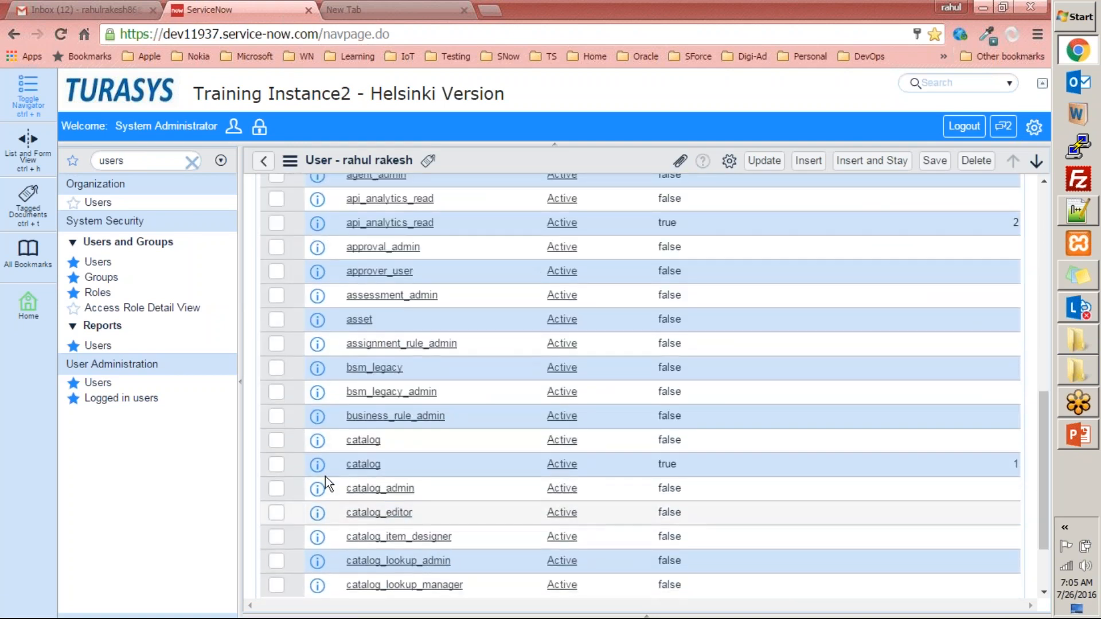
left_click(100, 294)
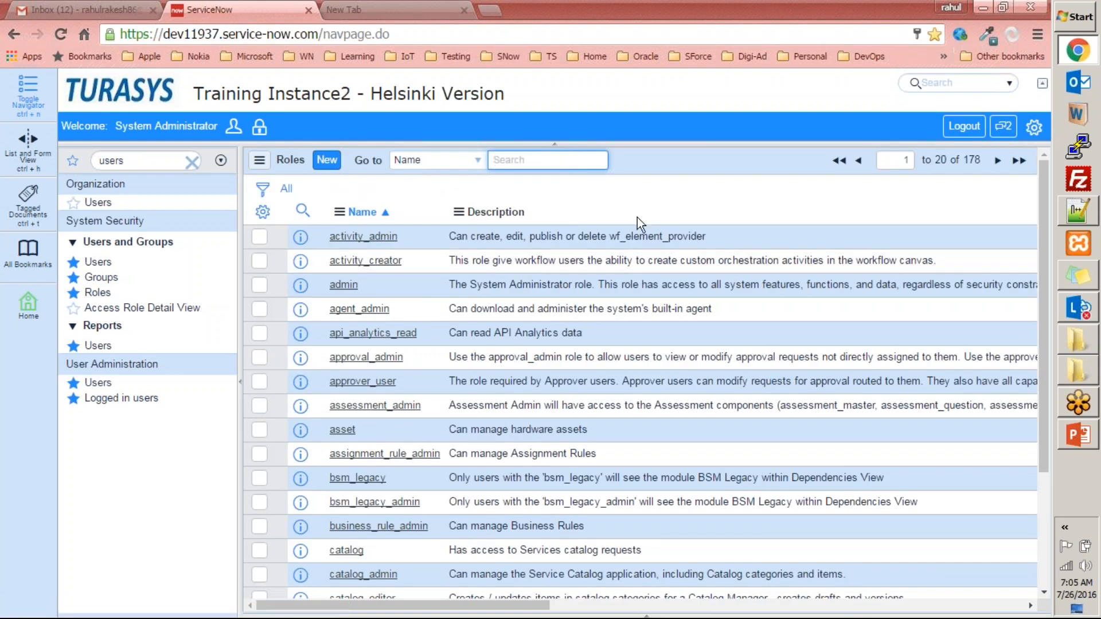
double_click(975, 160)
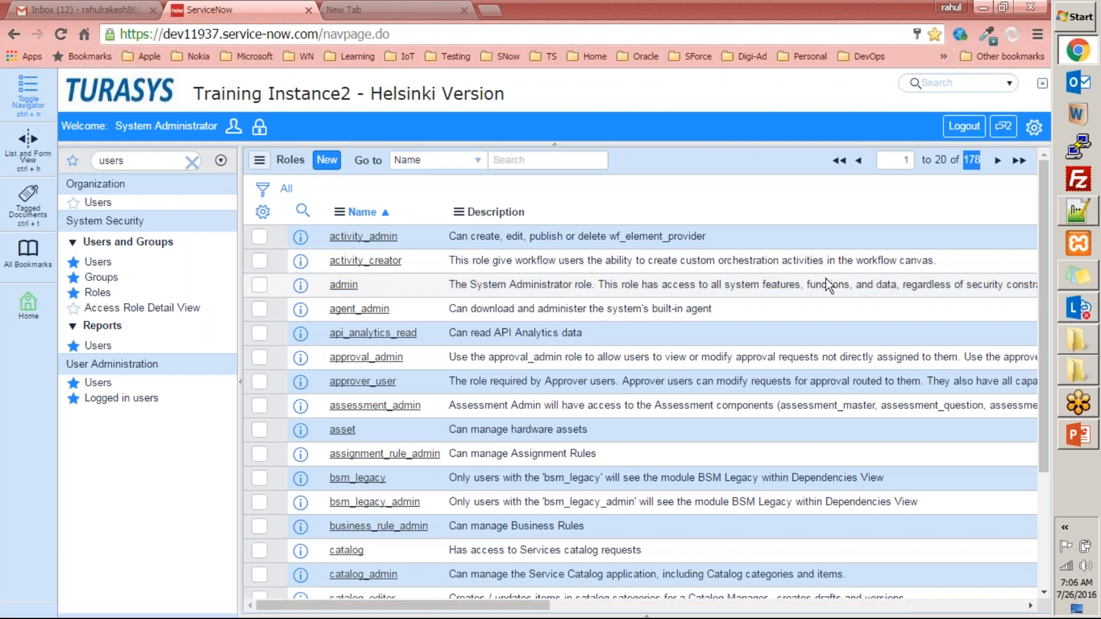
- Read through the role names and full descriptions in the system-wide Roles list
scroll(787, 360, "down", 3)
scroll(784, 353, "up", 3)
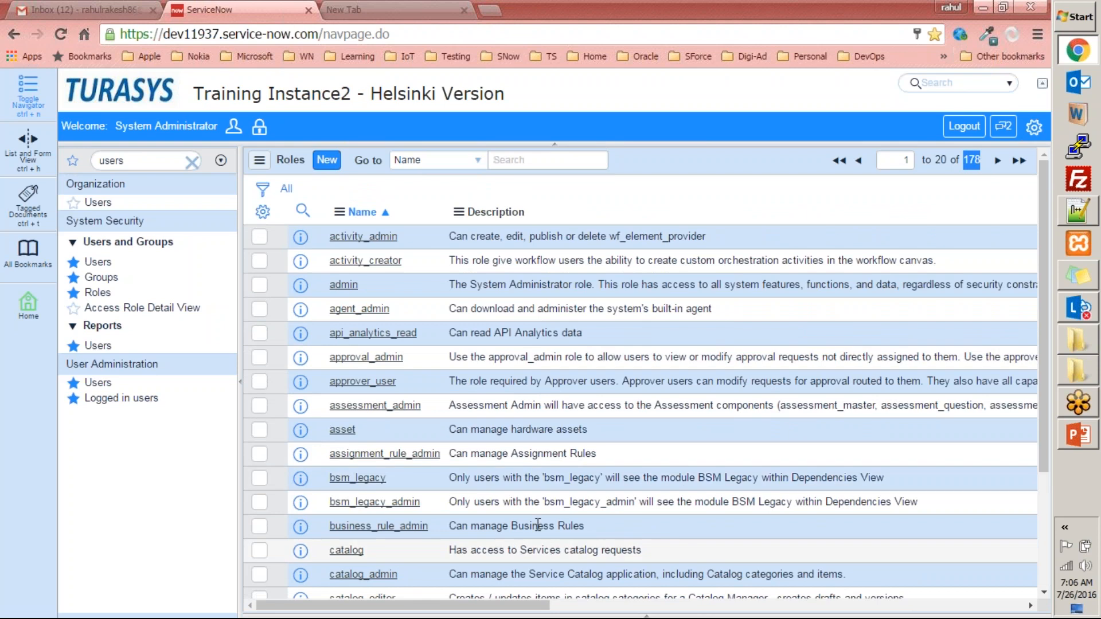
scroll(538, 526, "right", 10)
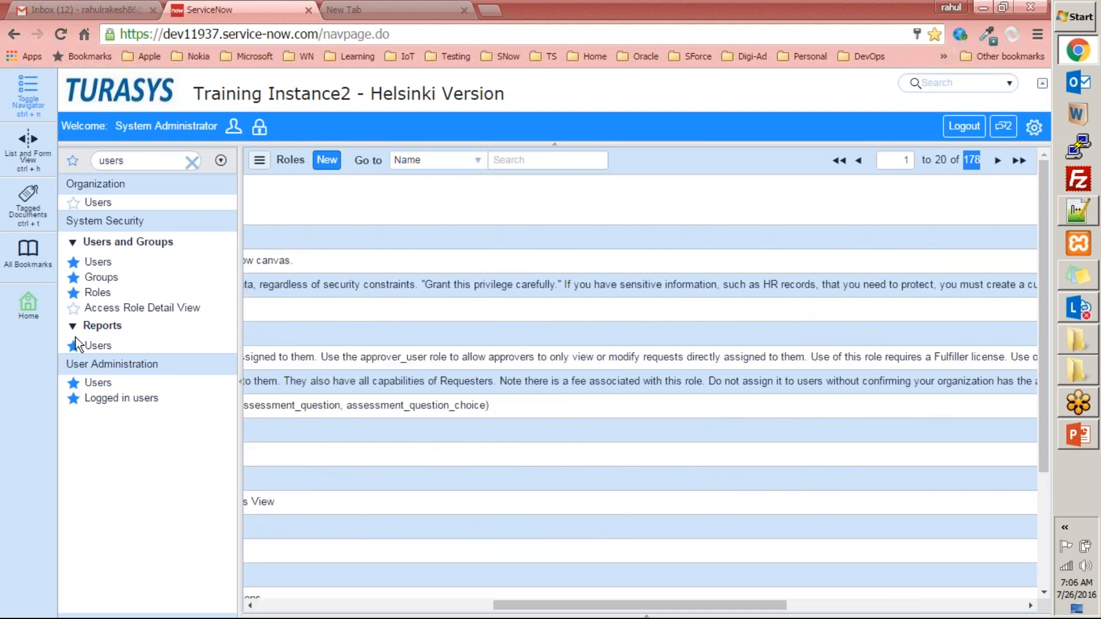
- Find the user in the Users list with the Name search and open the record to view its Roles related list
left_click(97, 382)
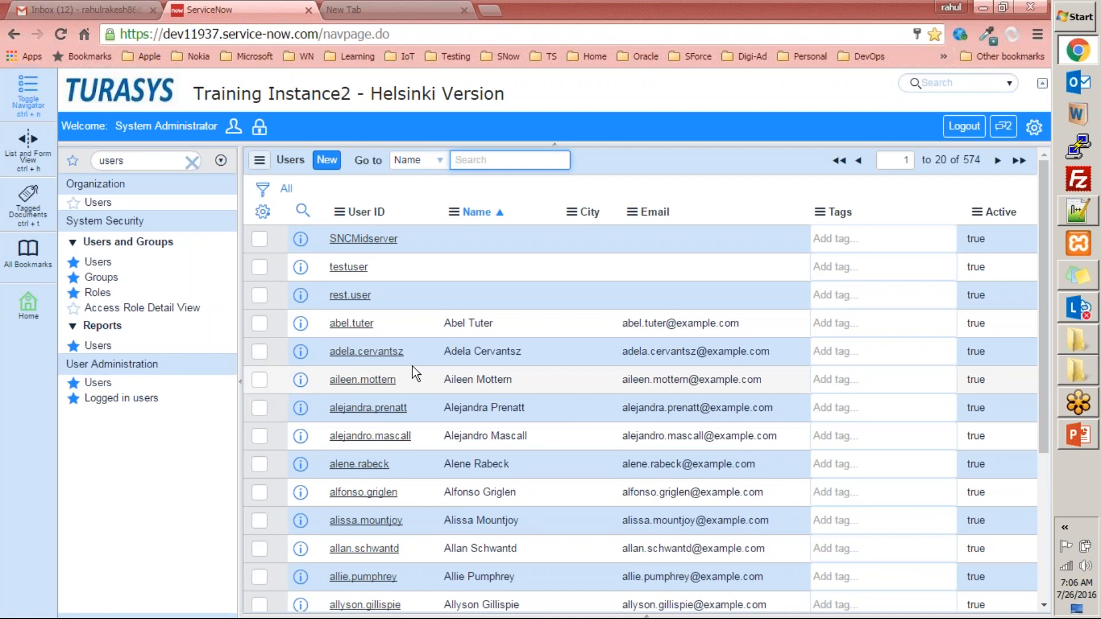
key("Return")
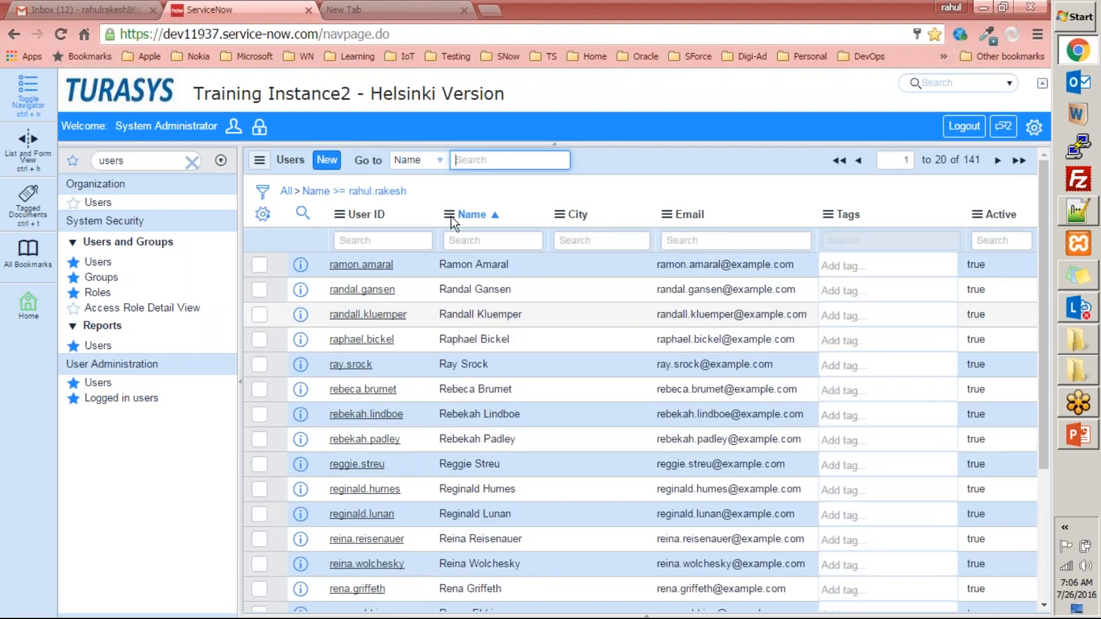
type("ra")
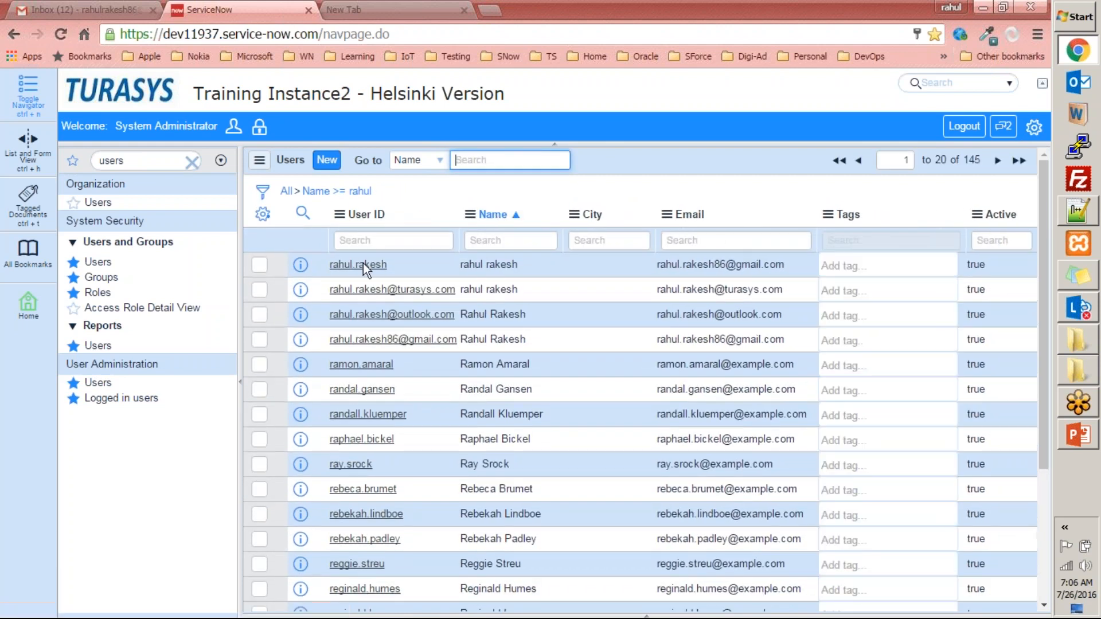
left_click(363, 264)
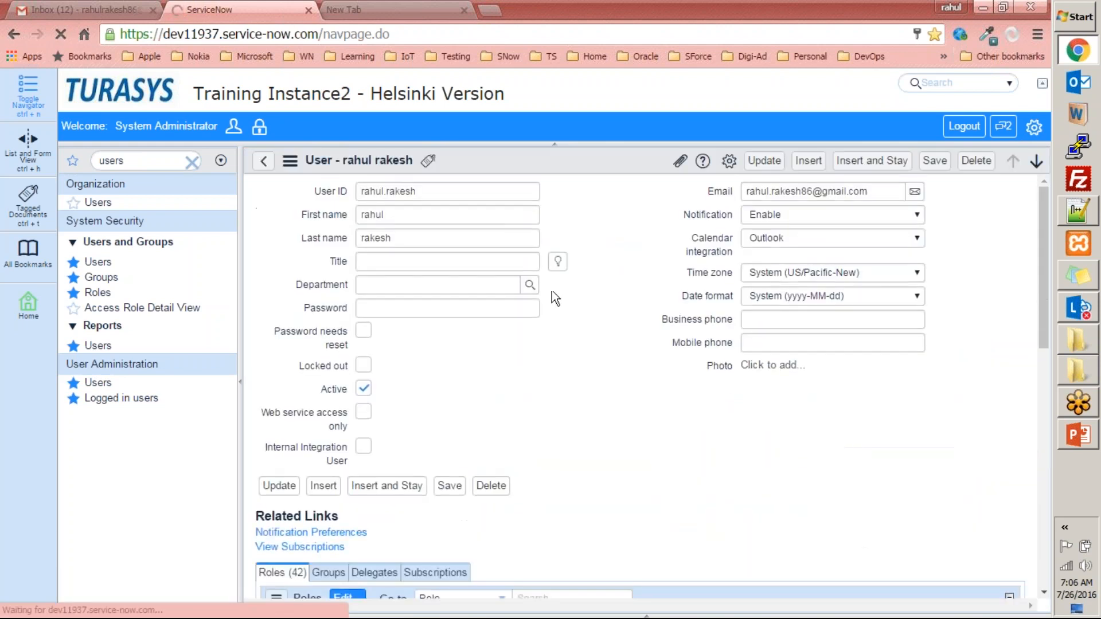
scroll(564, 379, "down", 3)
scroll(538, 393, "down", 3)
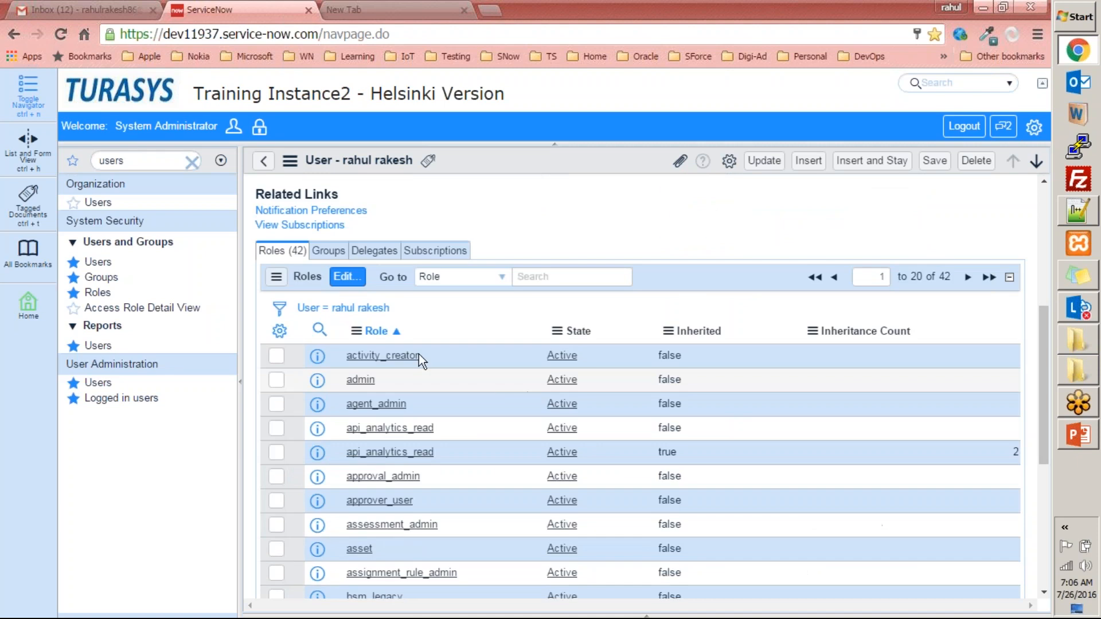
- Add the CAB Approval group to the user's Groups List from the Groups related list and save the membership
left_click(328, 250)
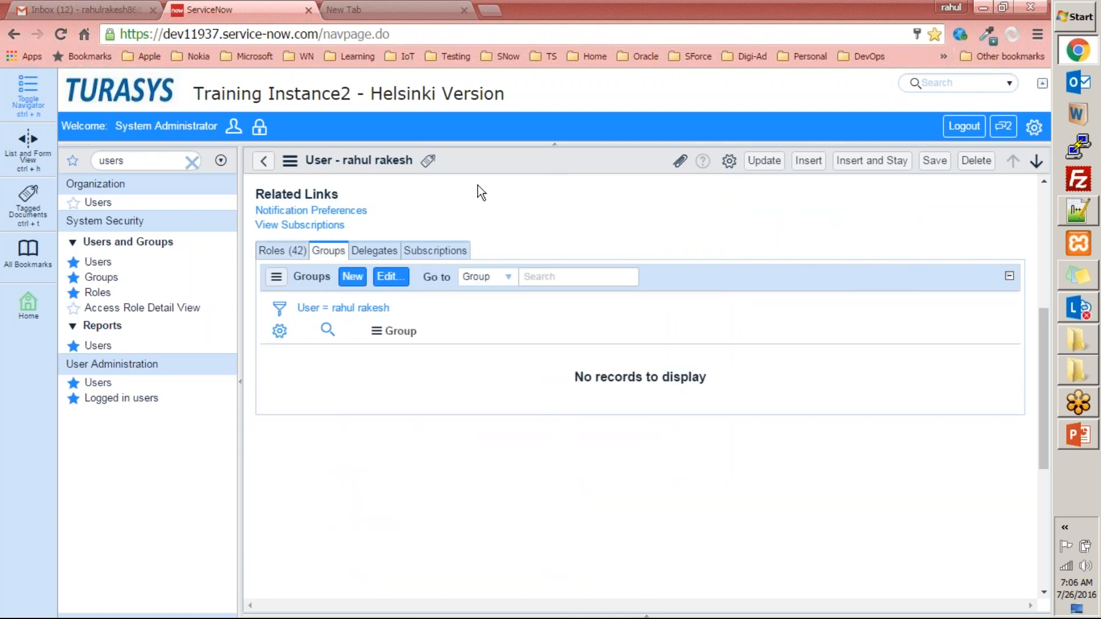
scroll(467, 234, "up", 5)
scroll(475, 221, "down", 3)
scroll(475, 221, "down", 1)
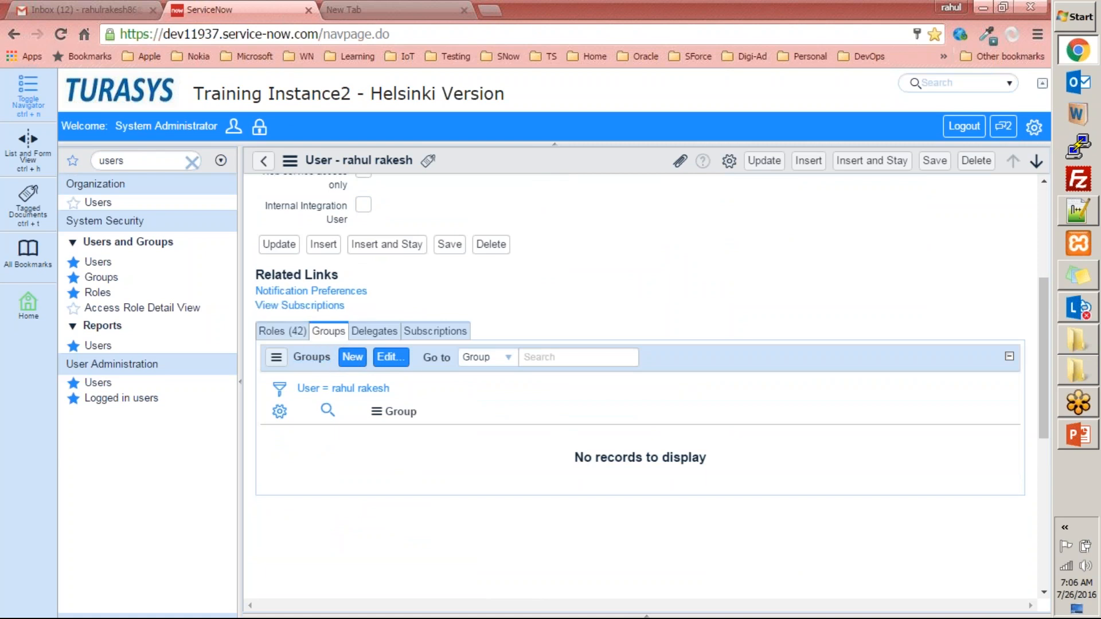
left_click(391, 357)
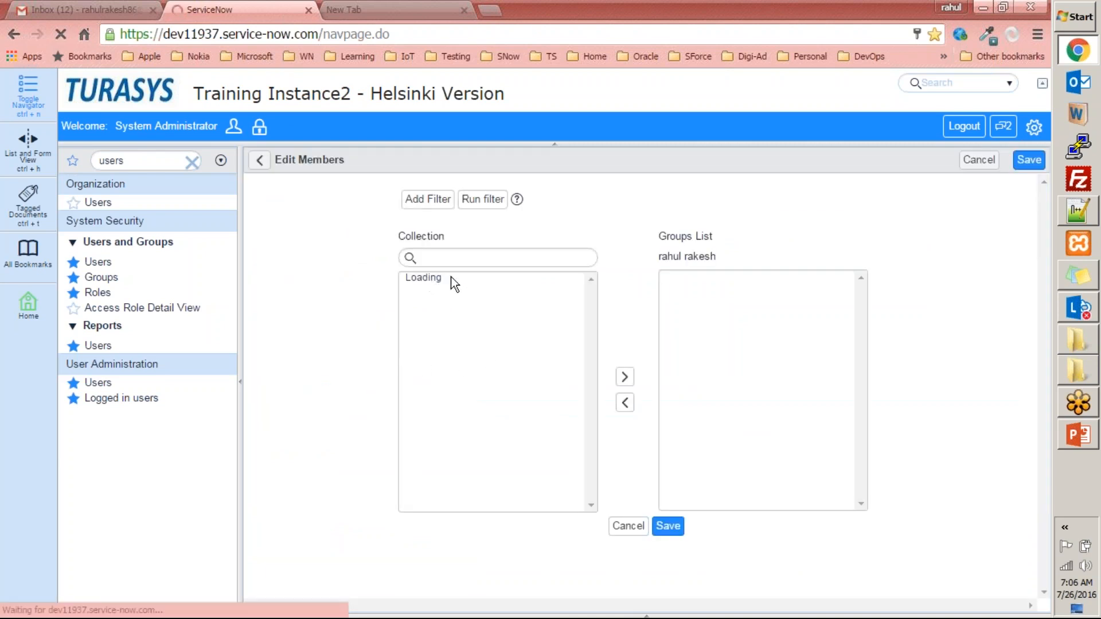
mouse_move(453, 311)
left_mouse_down()
mouse_move(462, 377)
mouse_move(472, 310)
left_mouse_up()
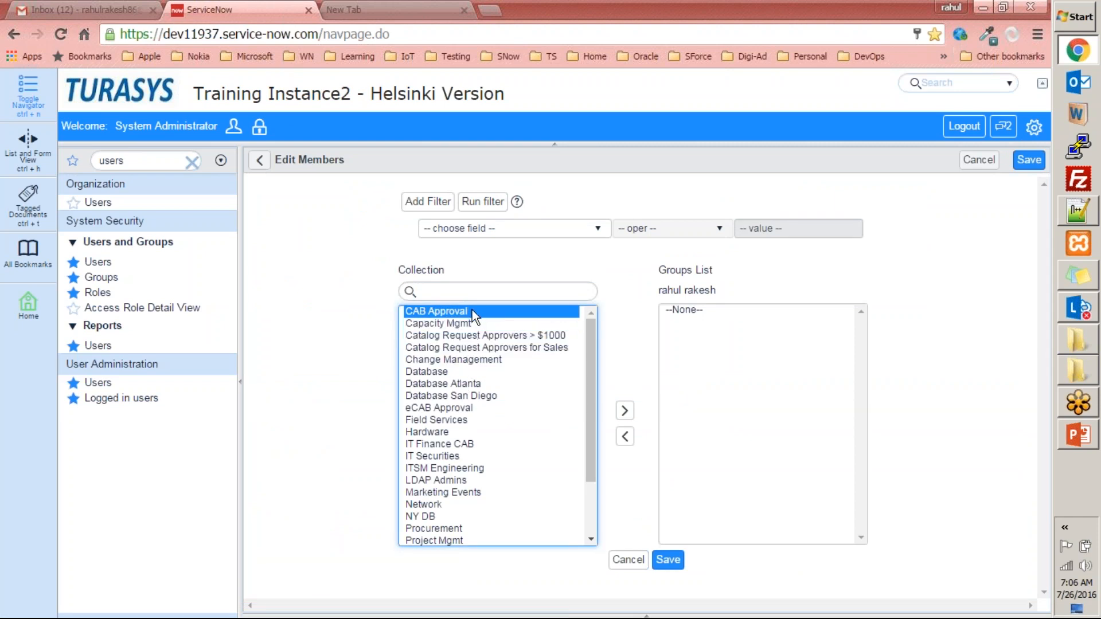
left_click(624, 411)
left_click(669, 560)
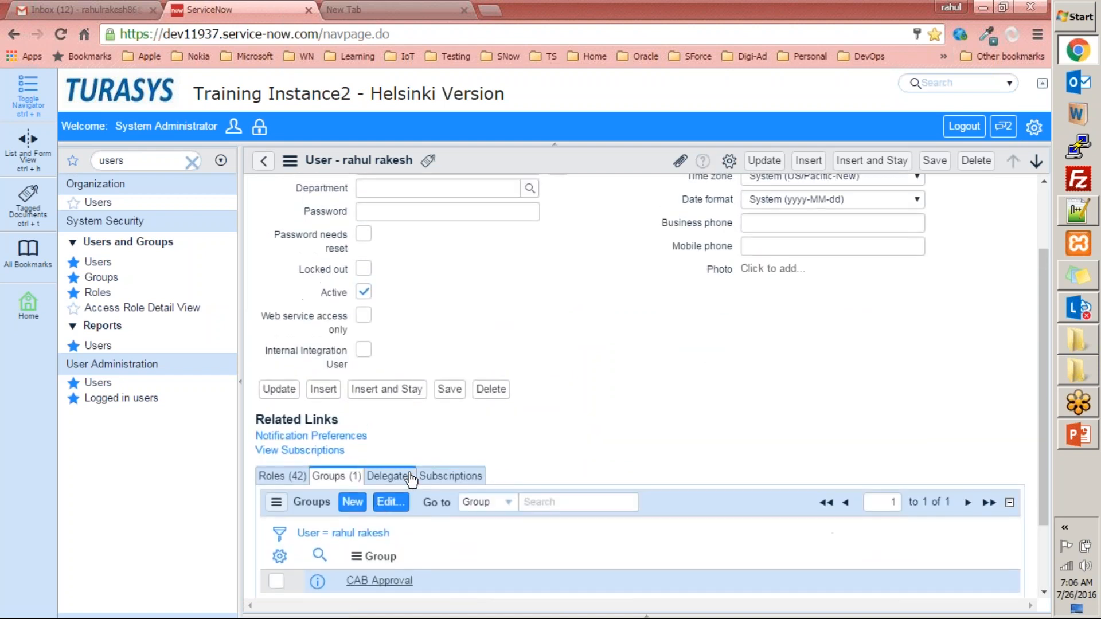
right_click(603, 153)
left_click(615, 159)
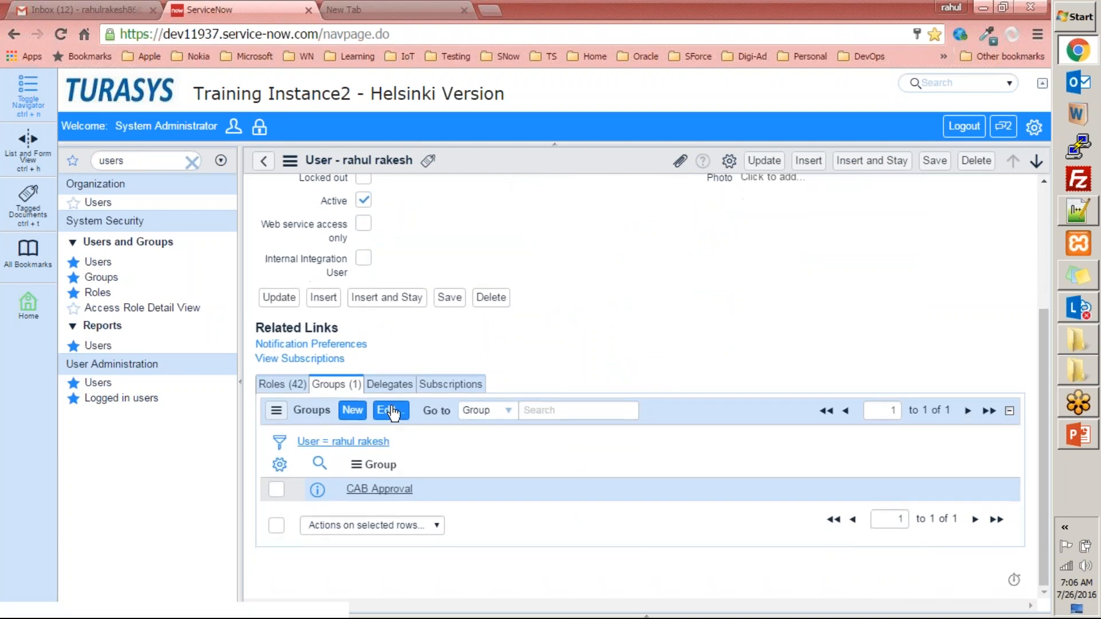
- Show the user's Delegates related list and check the User ID of the record being delegated
left_click(396, 394)
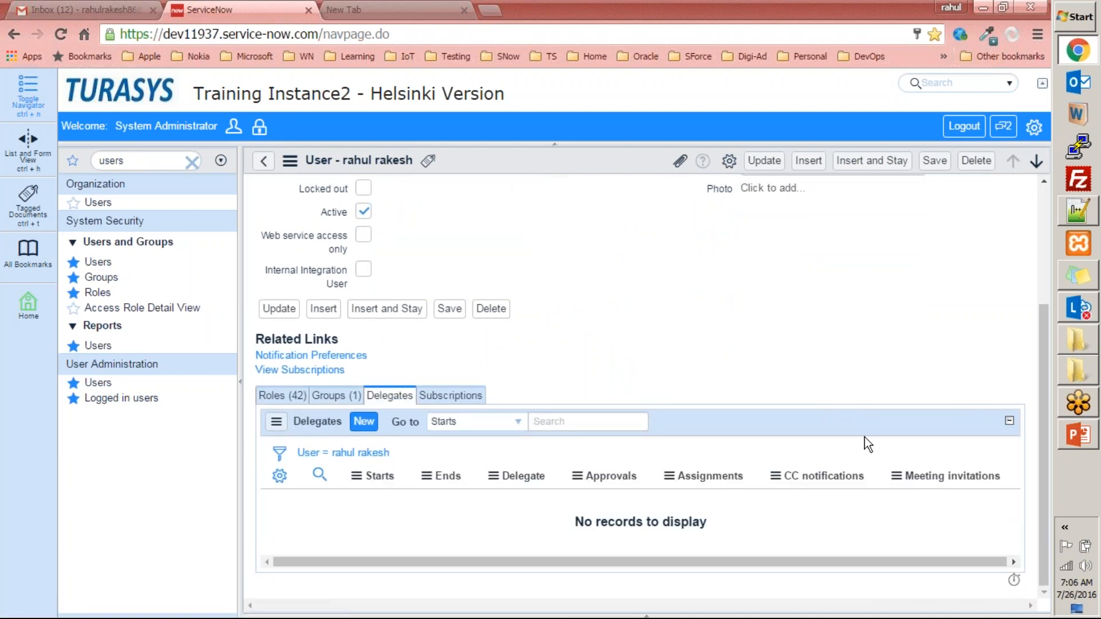
scroll(459, 252, "up", 3)
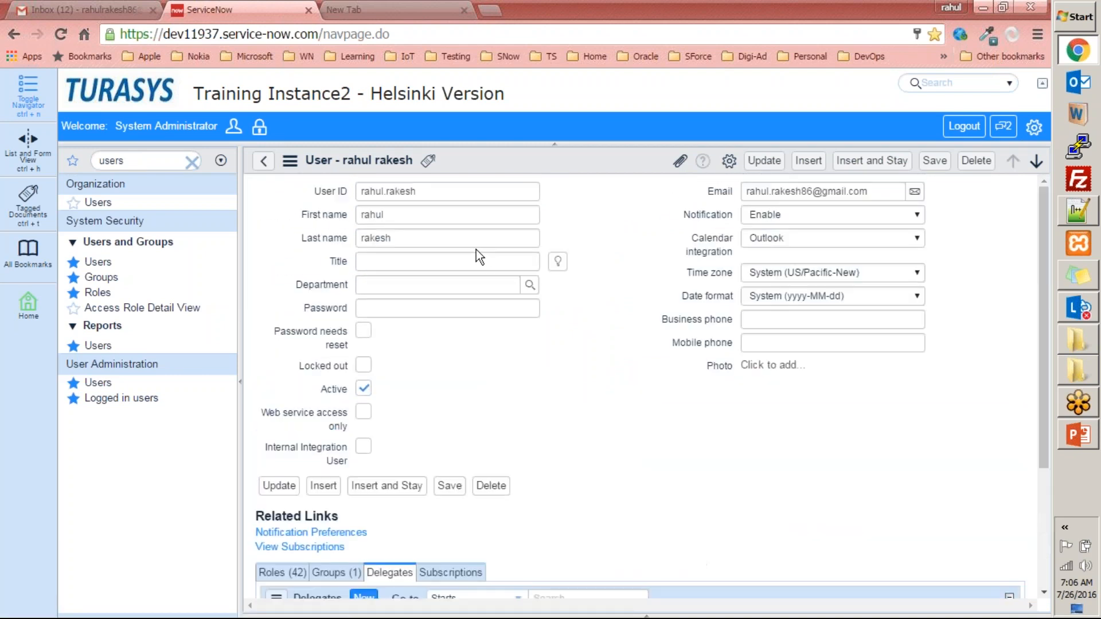
left_click_drag(432, 192, 261, 185)
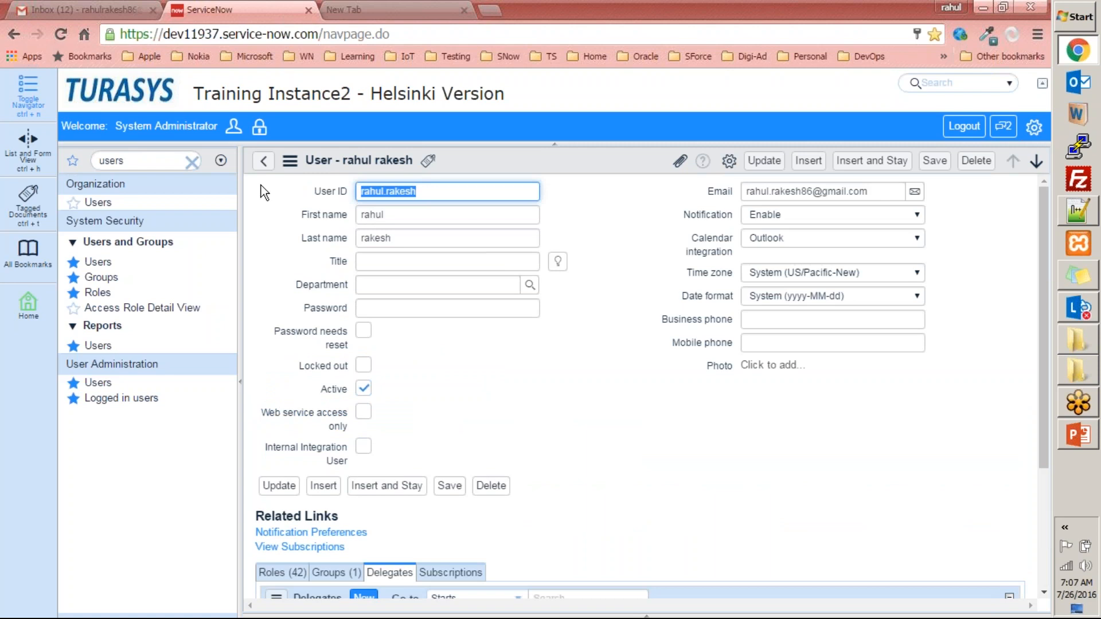
left_click(611, 202)
left_click_drag(435, 190, 338, 191)
scroll(671, 343, "down", 2)
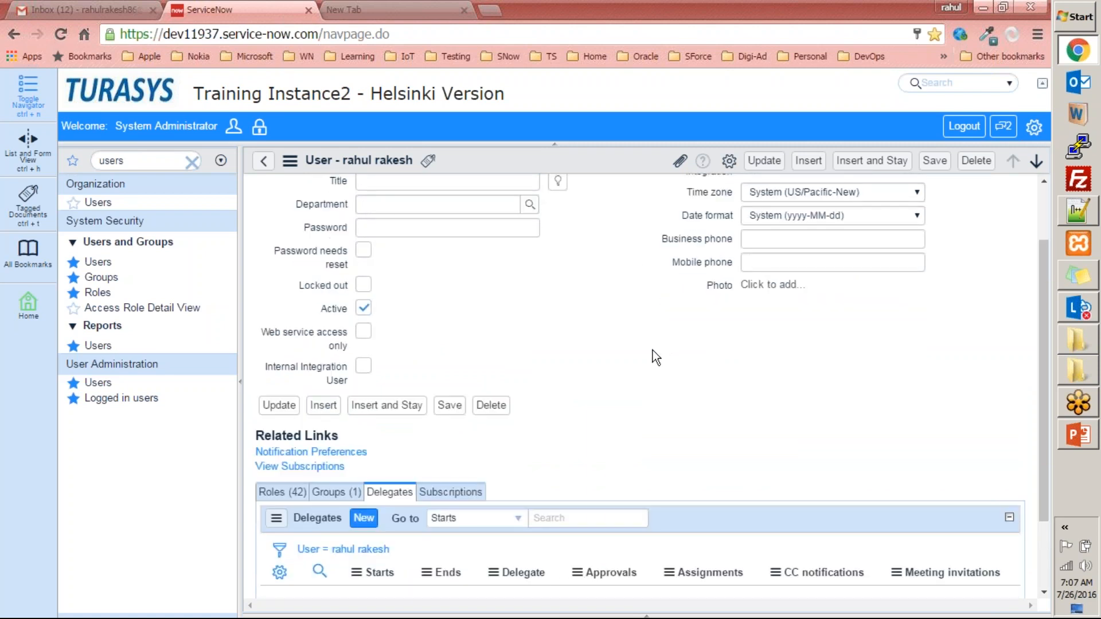
- Create a delegate record for the user, choosing another user as Delegate from the lookup, and save it
scroll(652, 350, "down", 2)
left_click(363, 422)
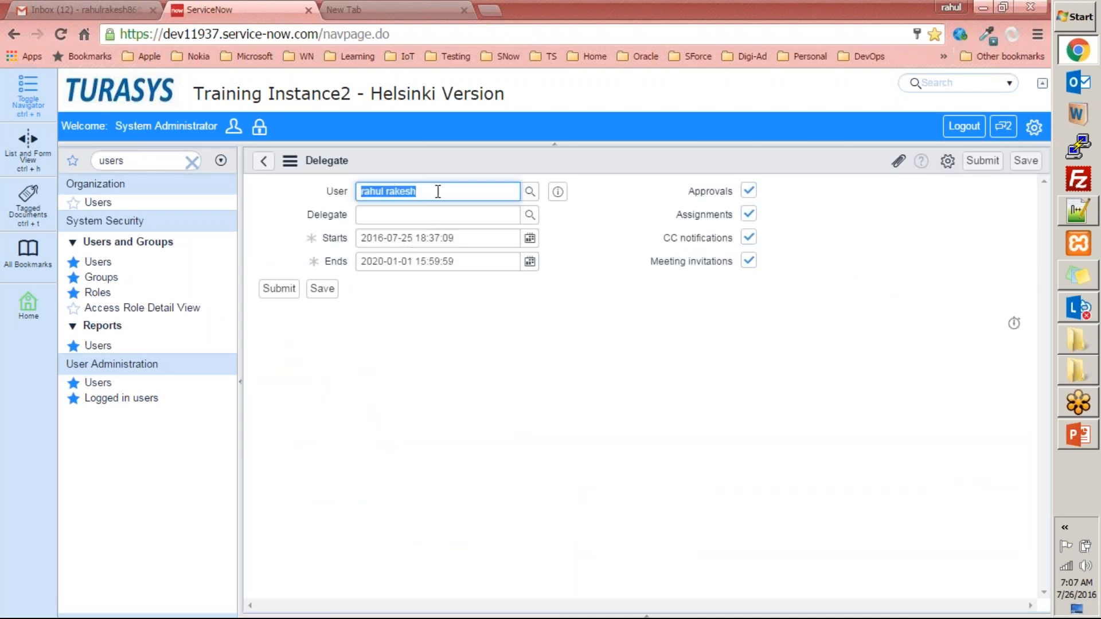
left_click(530, 215)
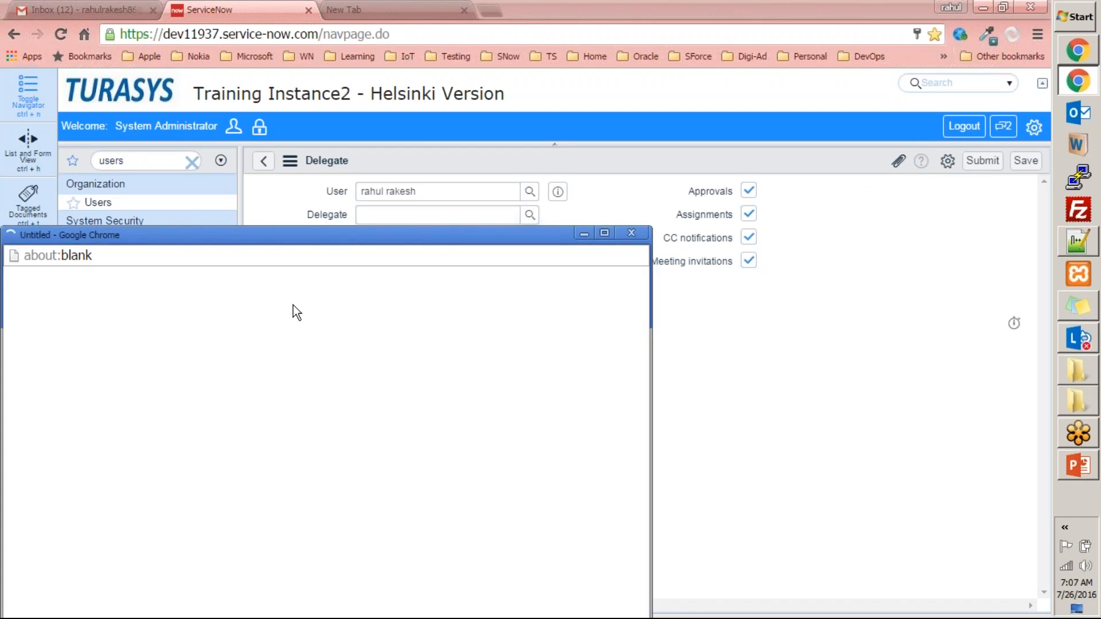
left_click(106, 435)
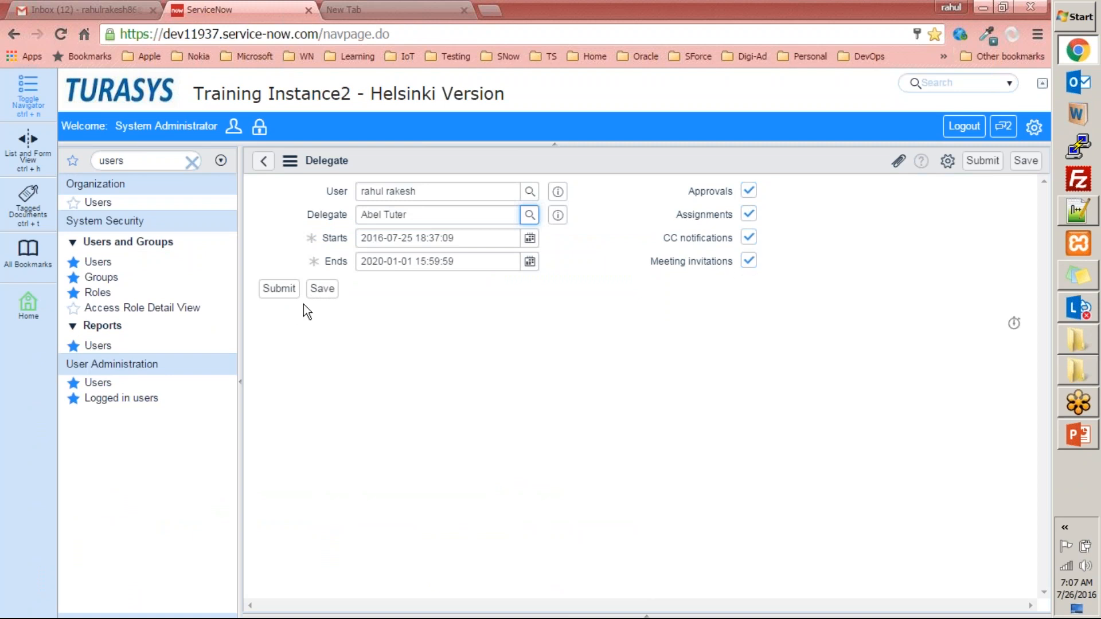
left_click(322, 289)
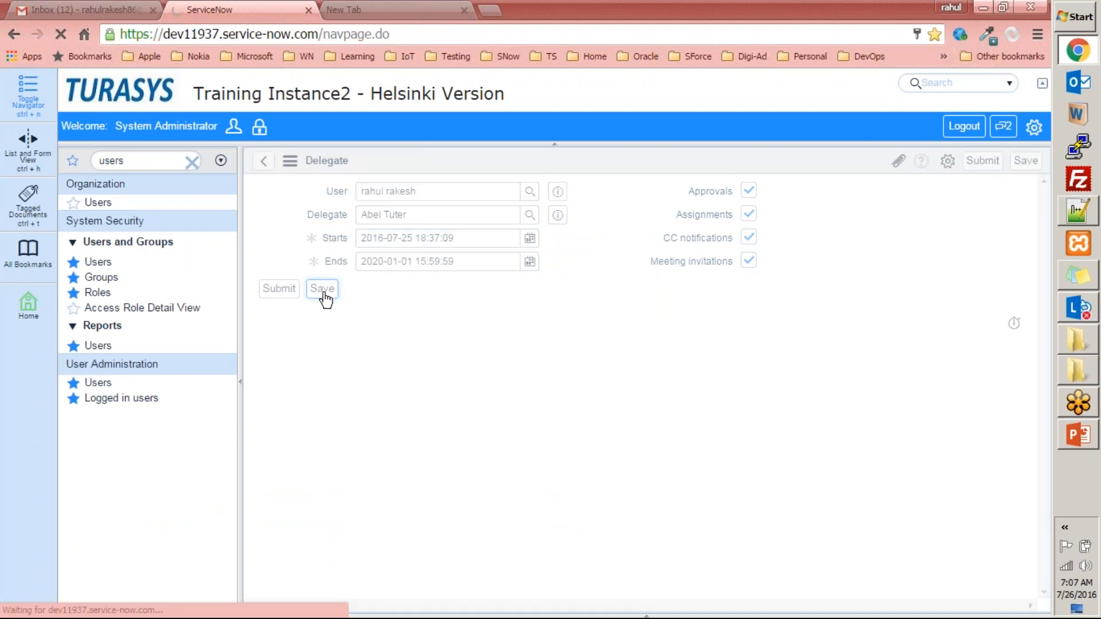
left_click(813, 162)
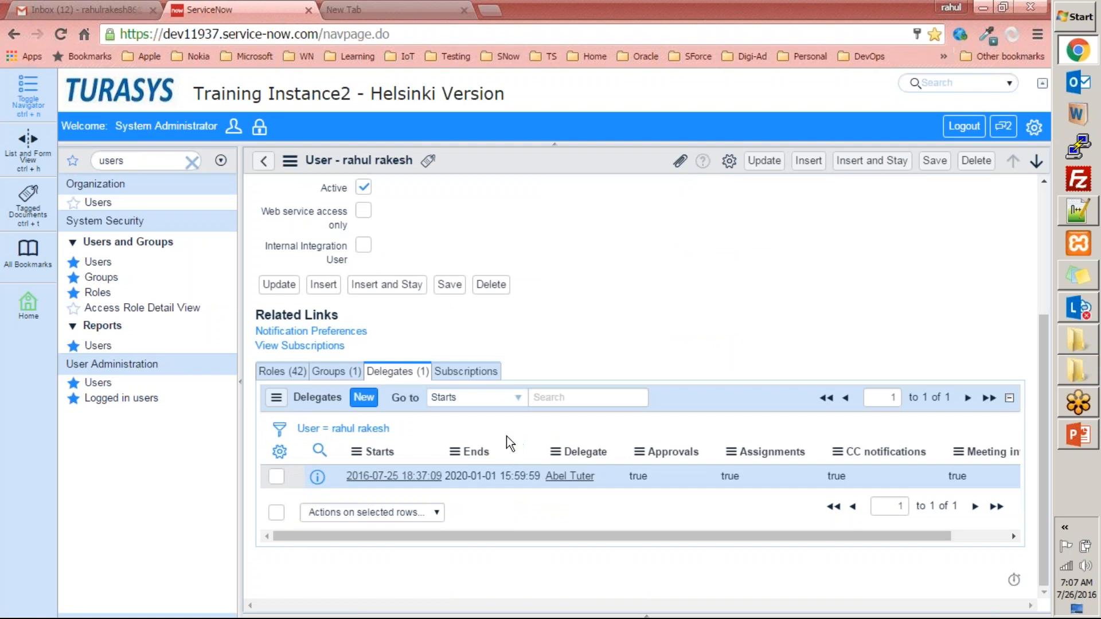
- Look at the user's Subscriptions related list and the full subscriptions view, declining the browser's password update
left_click(473, 372)
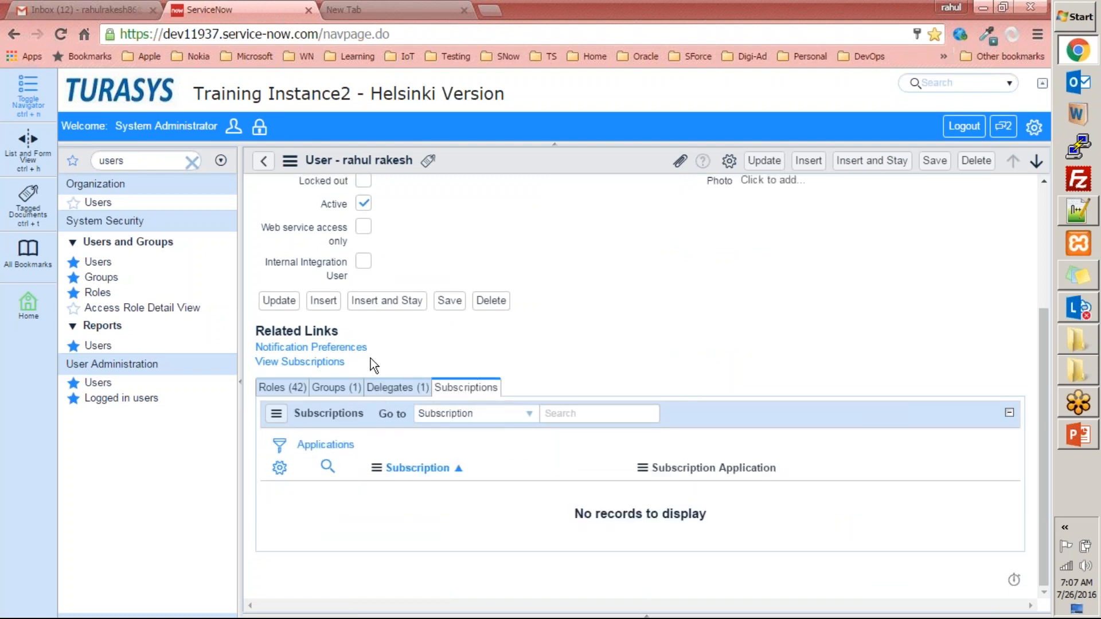
left_click(325, 364)
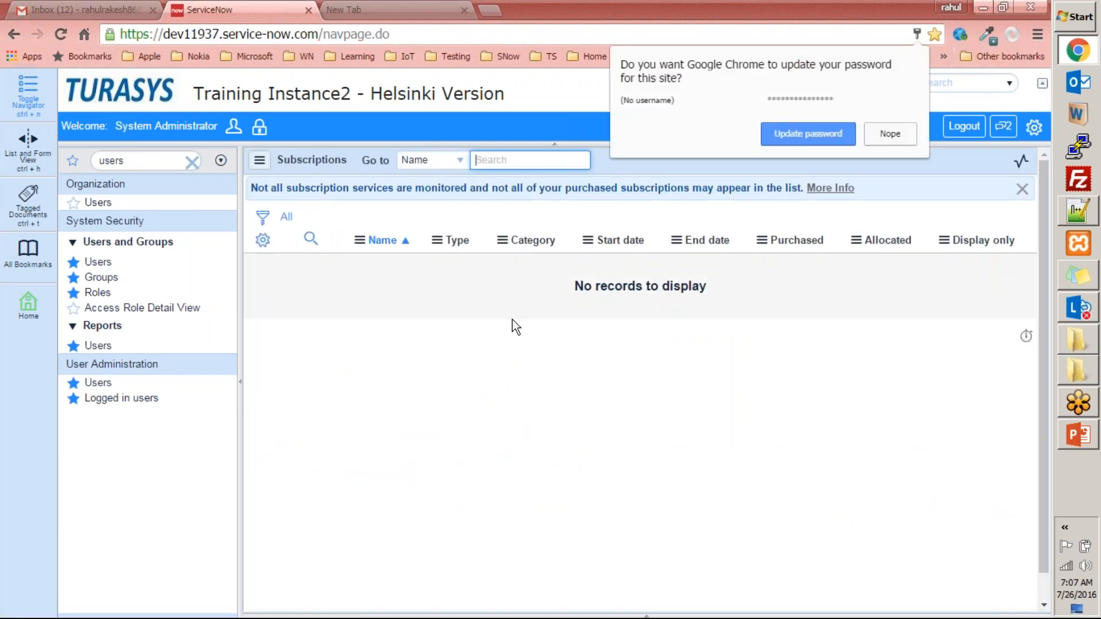
left_click(890, 133)
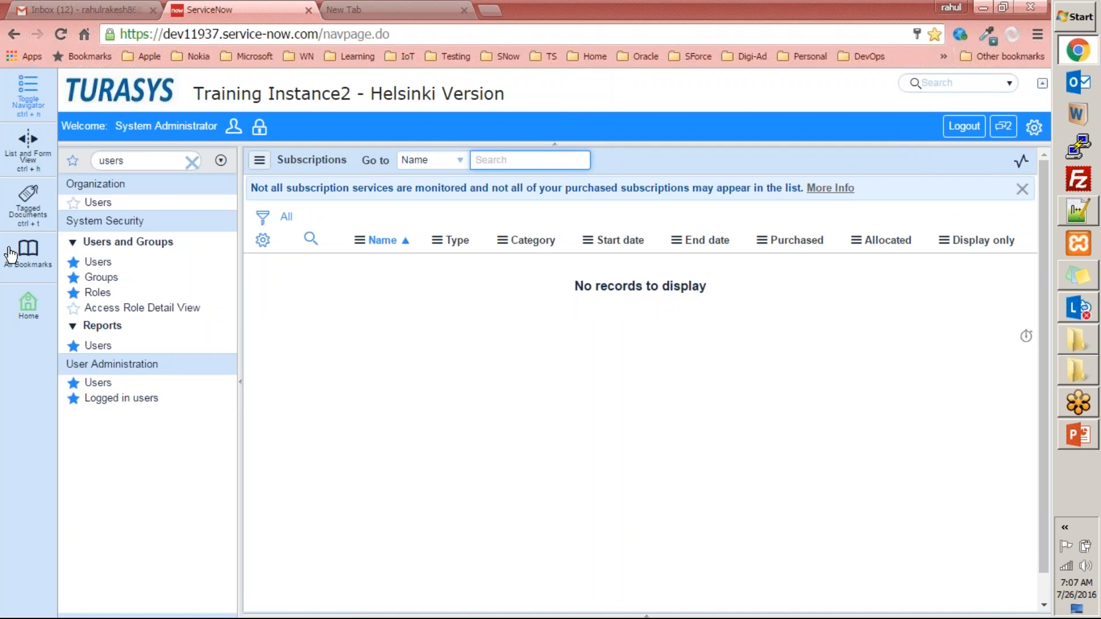
- Return to the Users list and try to find the user by entering the full user ID in the Name search
left_click(99, 382)
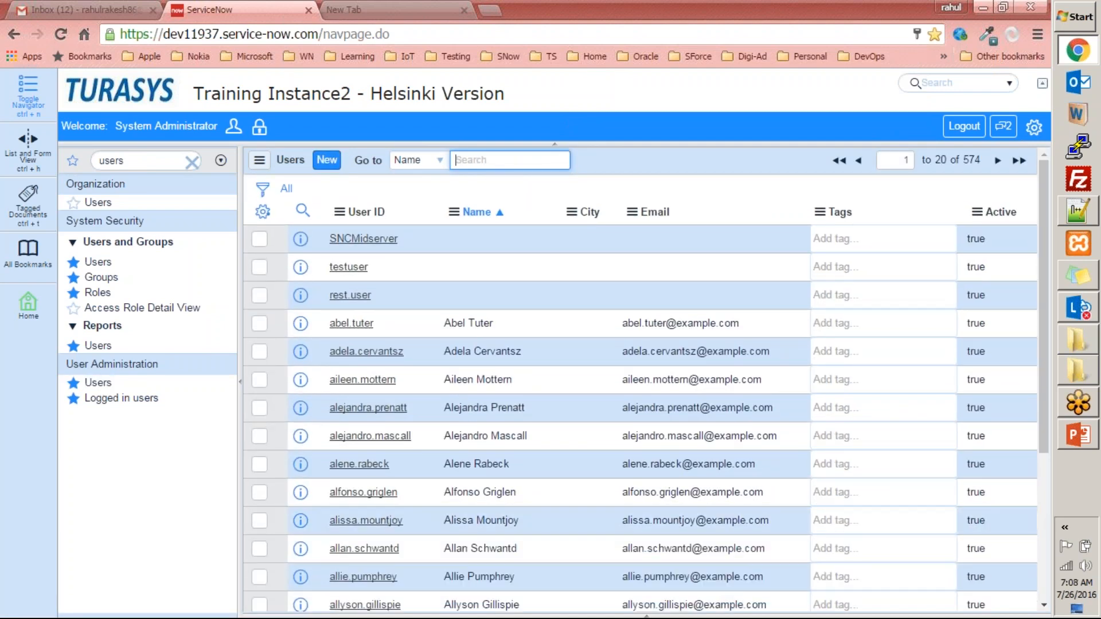
key("Return")
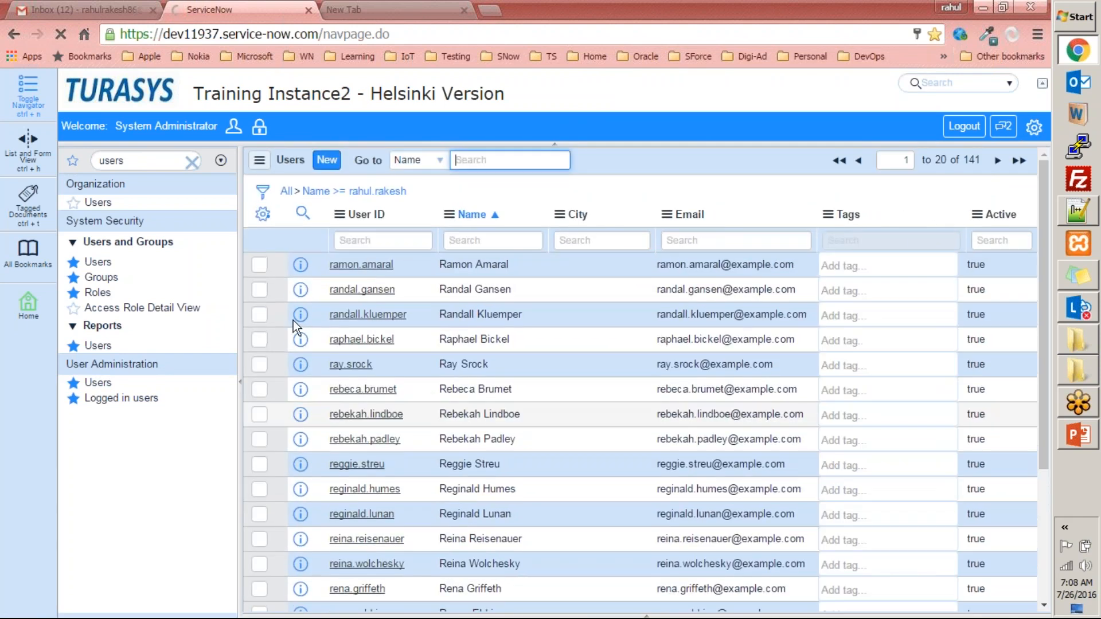
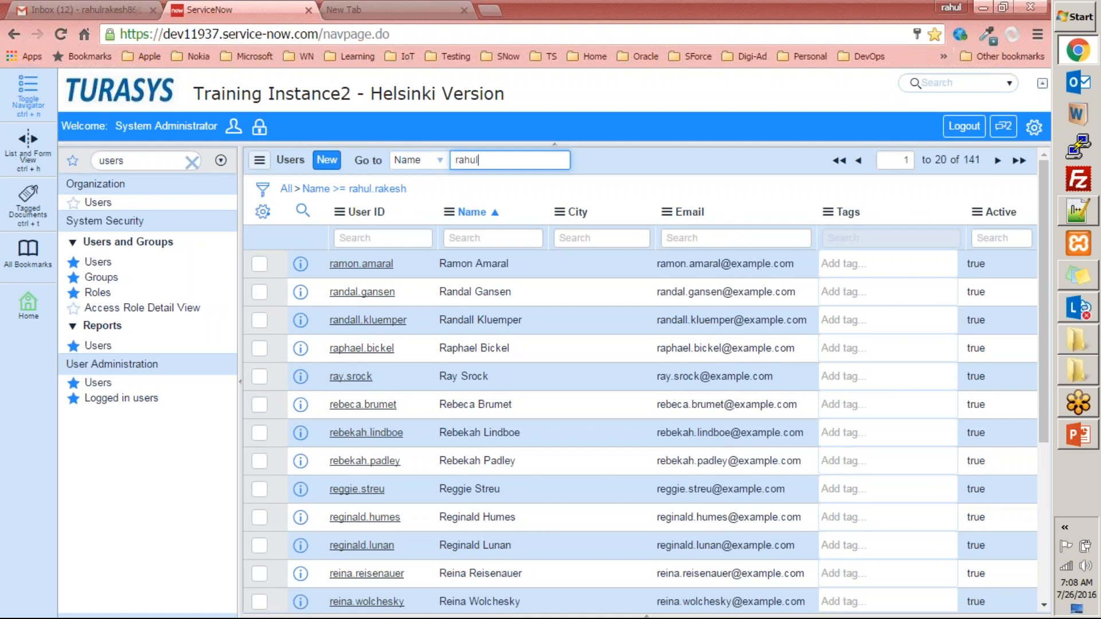
key("Return")
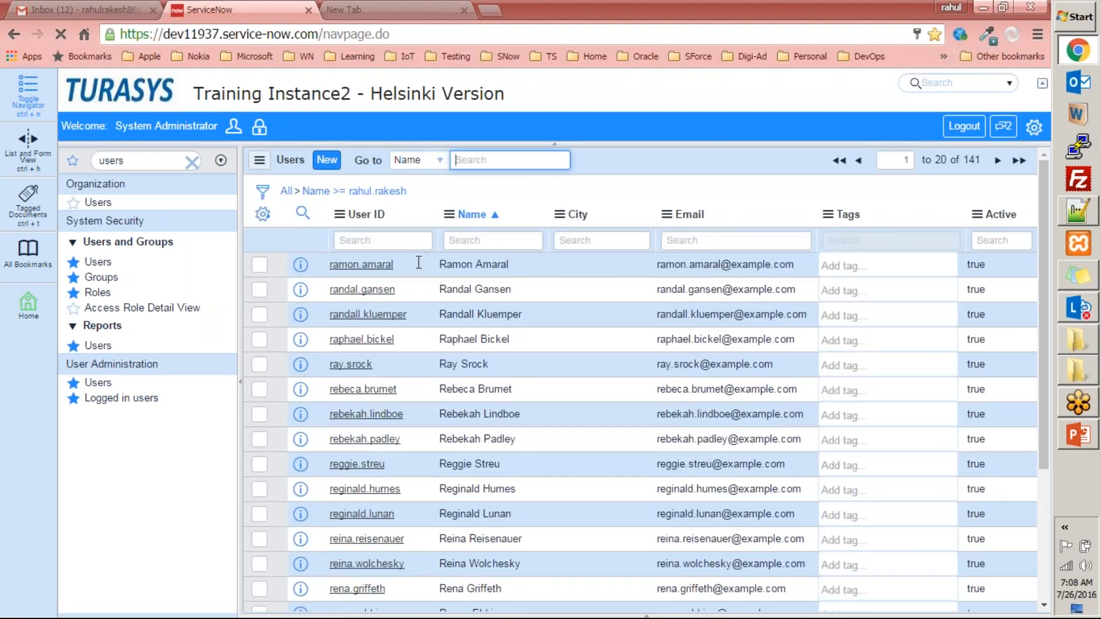
type("rahul")
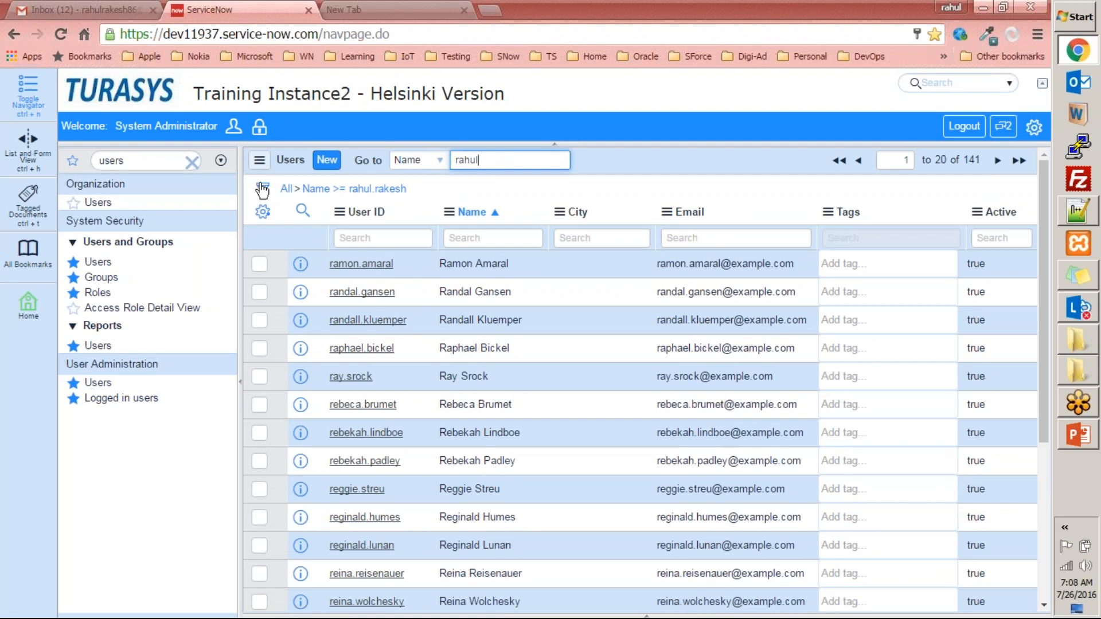
- Clear the Users list filter, search Name by the user's first name, and open the matching record to review its form
left_click(286, 189)
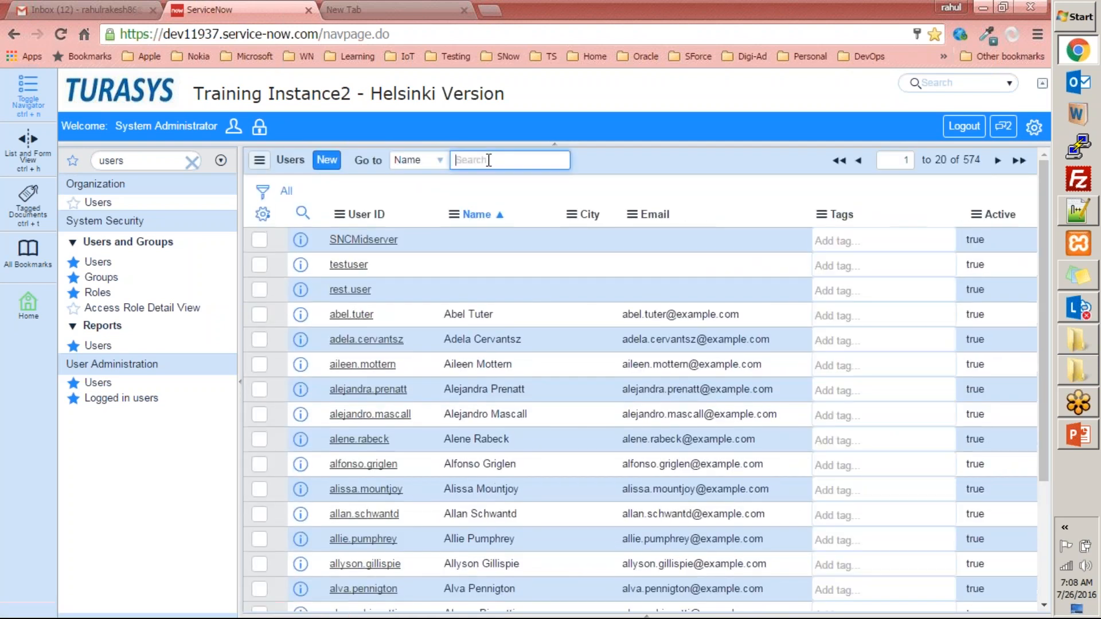
type("rahul")
key("Return")
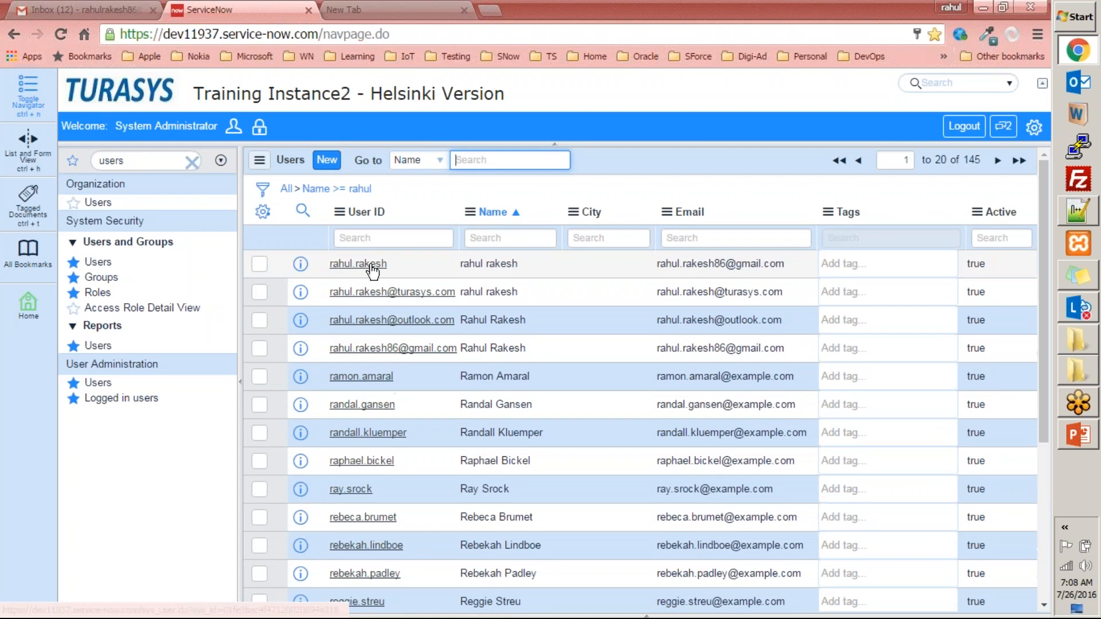
left_click(358, 263)
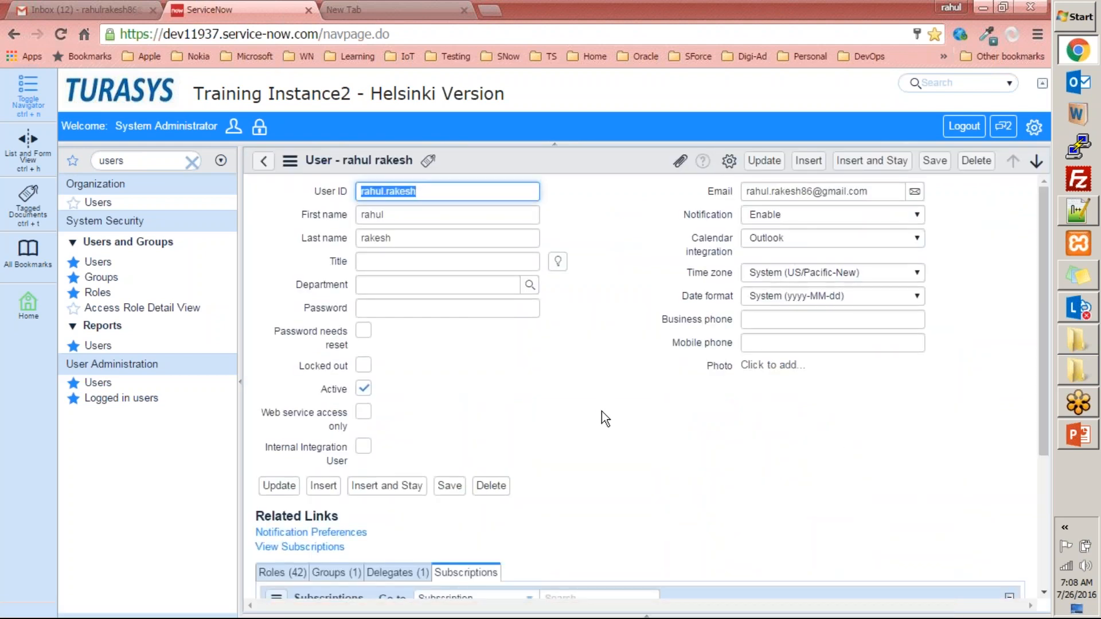
scroll(605, 405, "down", 3)
scroll(516, 394, "up", 3)
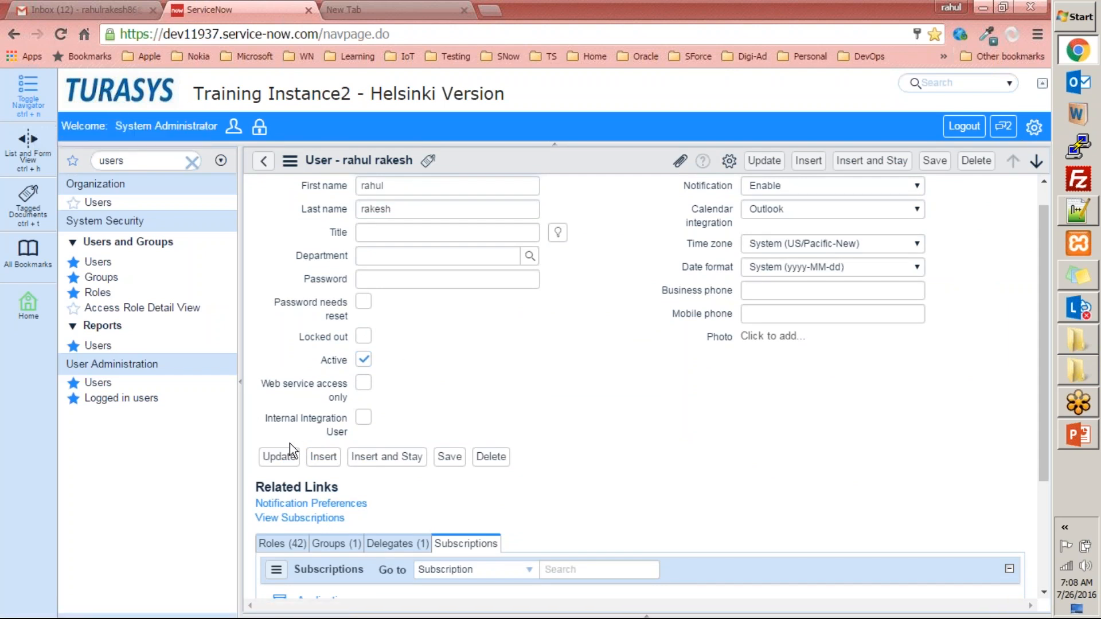
scroll(402, 238, "up", 1)
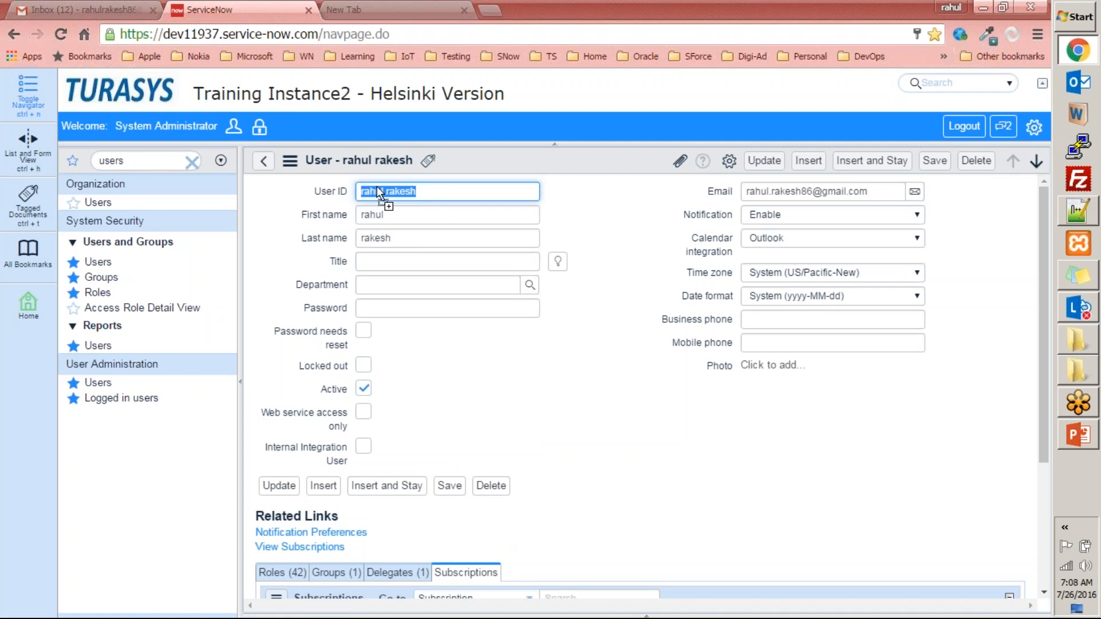
- Review the user's form and Subscriptions related list, open the full subscriptions view, and decline the browser's password update
left_click(615, 225)
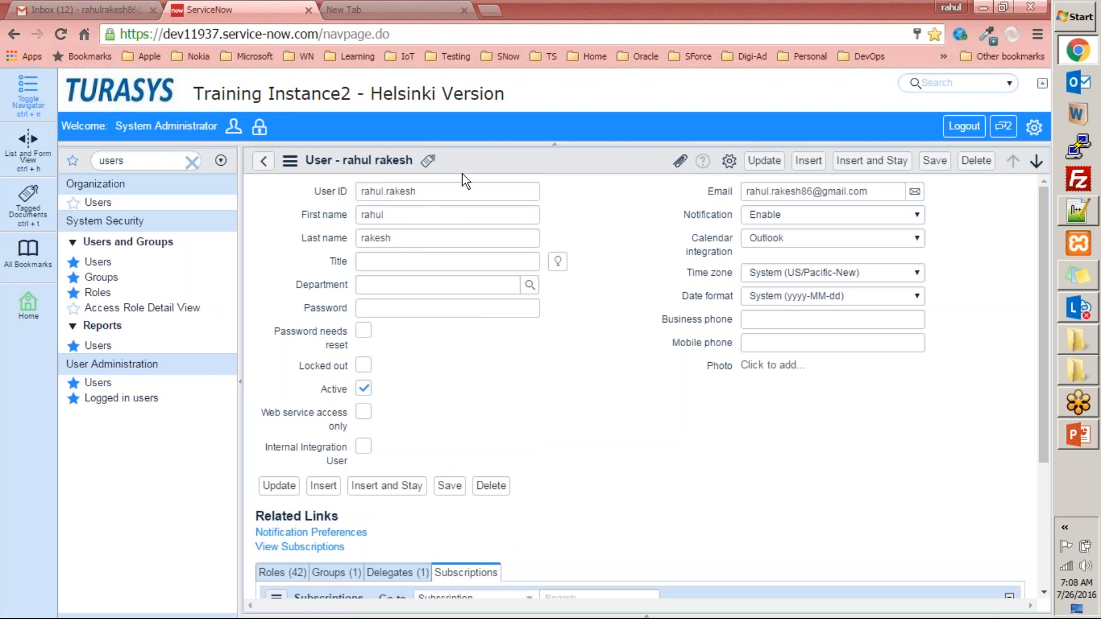
scroll(273, 359, "down", 3)
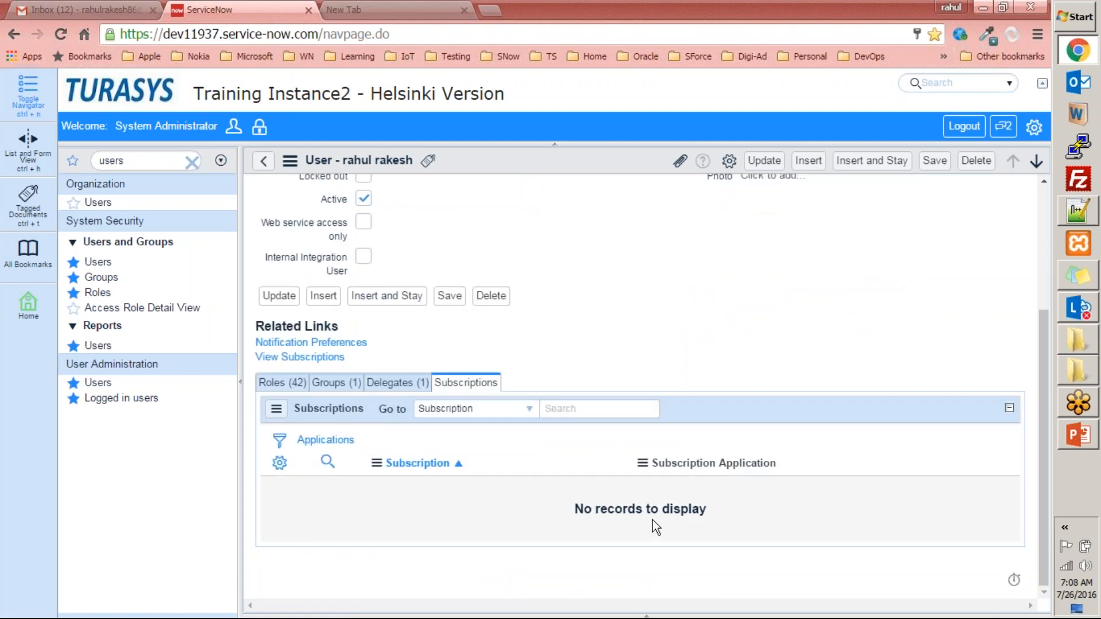
left_click(316, 356)
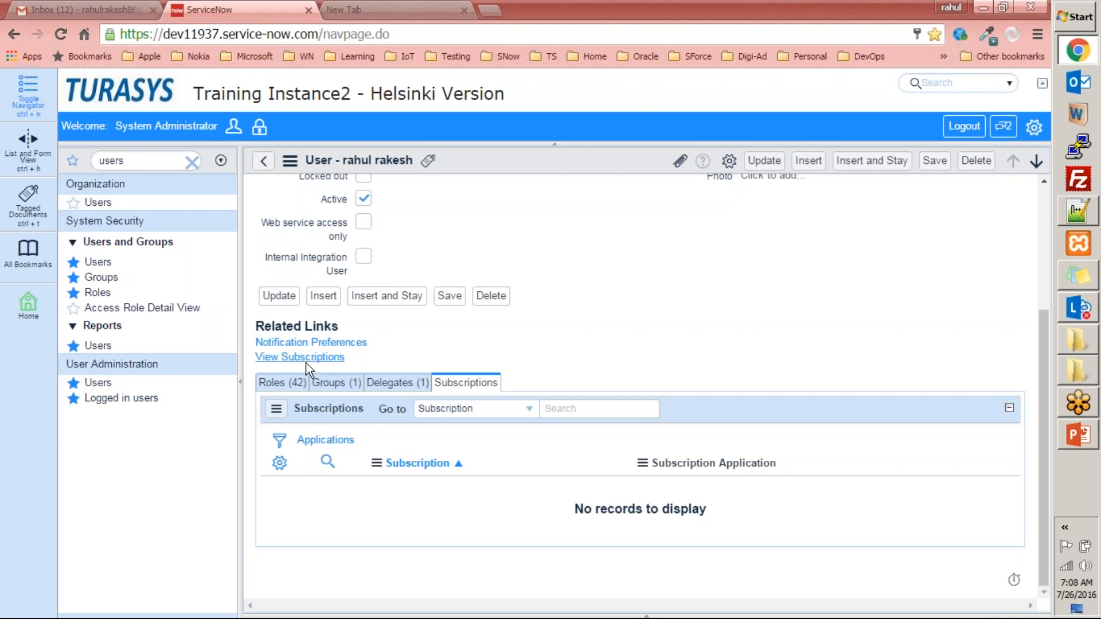
scroll(449, 271, "up", 3)
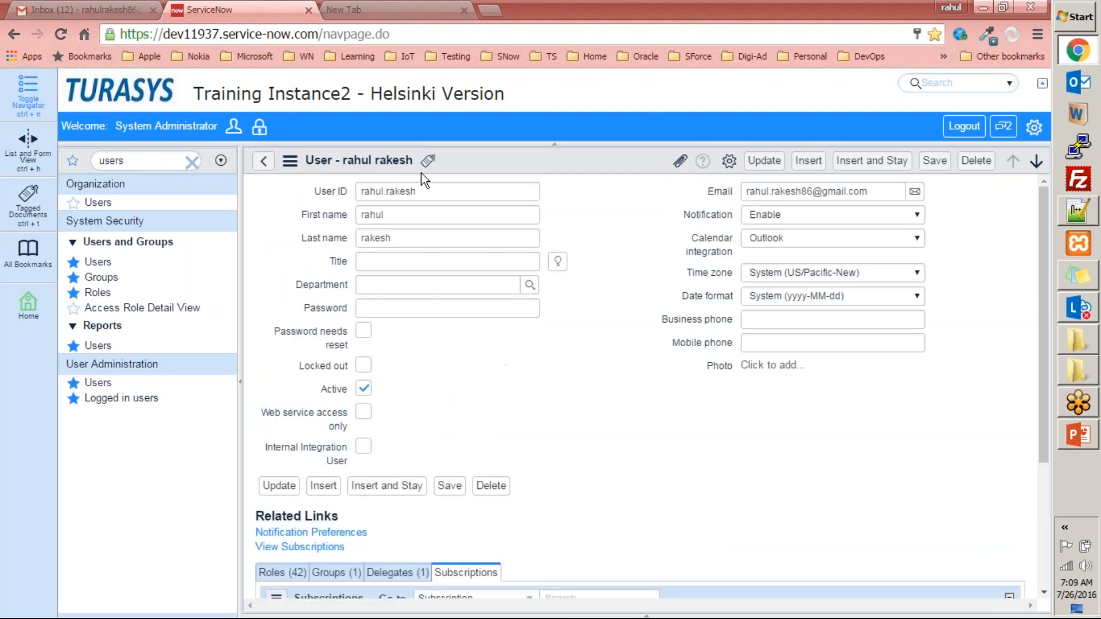
scroll(432, 253, "down", 3)
scroll(464, 189, "up", 3)
scroll(465, 297, "down", 1)
scroll(465, 296, "down", 3)
scroll(342, 386, "up", 2)
scroll(342, 386, "down", 2)
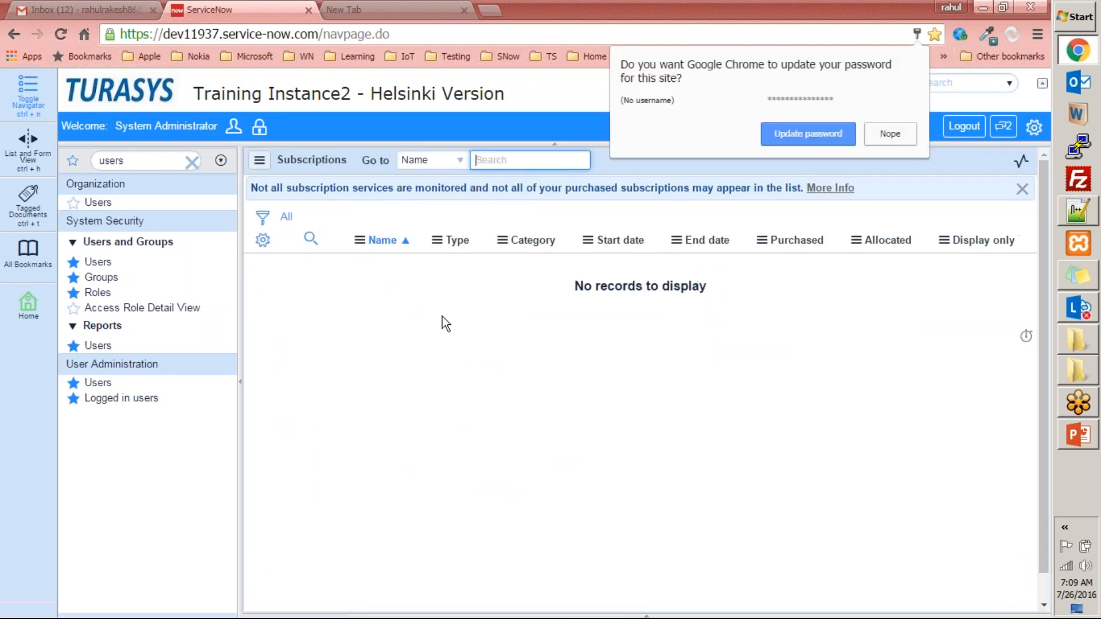
left_click(890, 134)
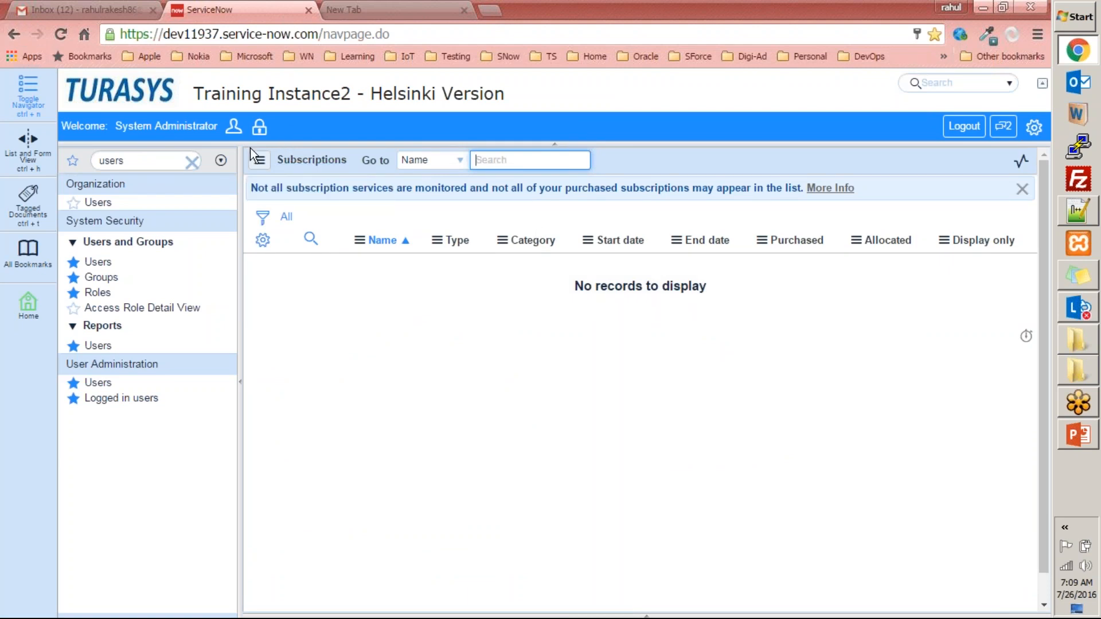
- Filter the navigator by "tables", open Tables & Columns, and select the Subscription [license_details] table to browse its columns
double_click(126, 154)
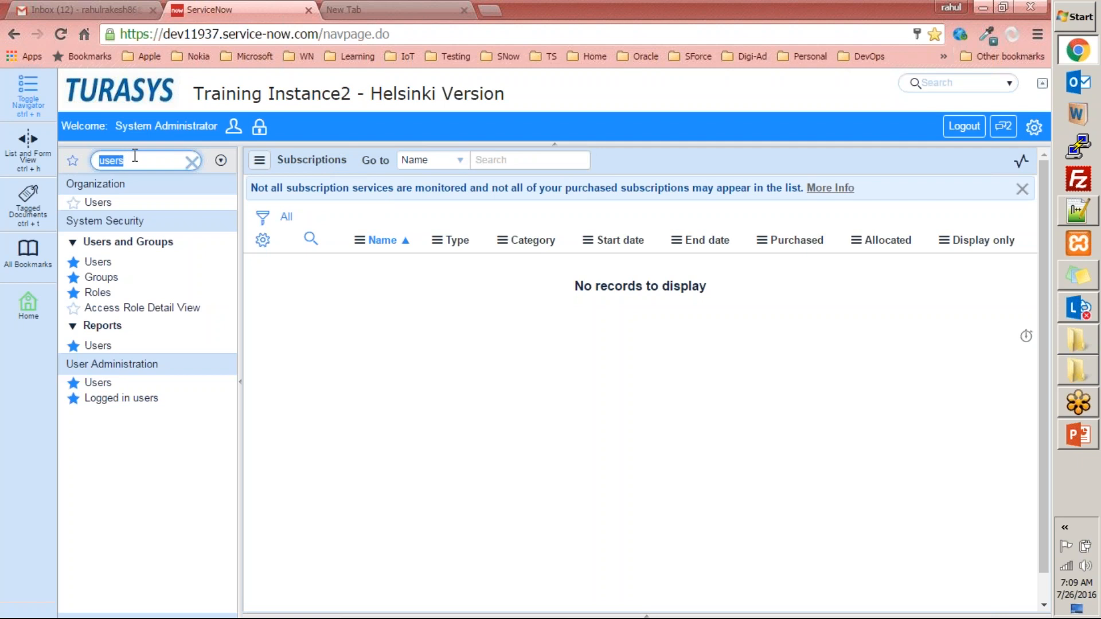
type("tables")
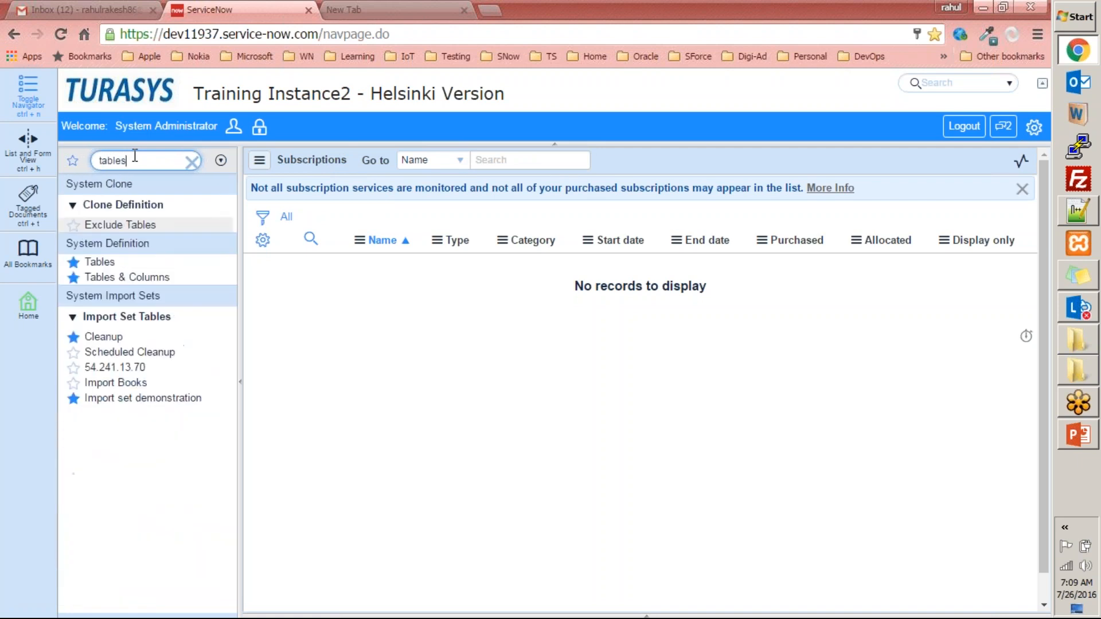
left_click(158, 278)
left_click(375, 363)
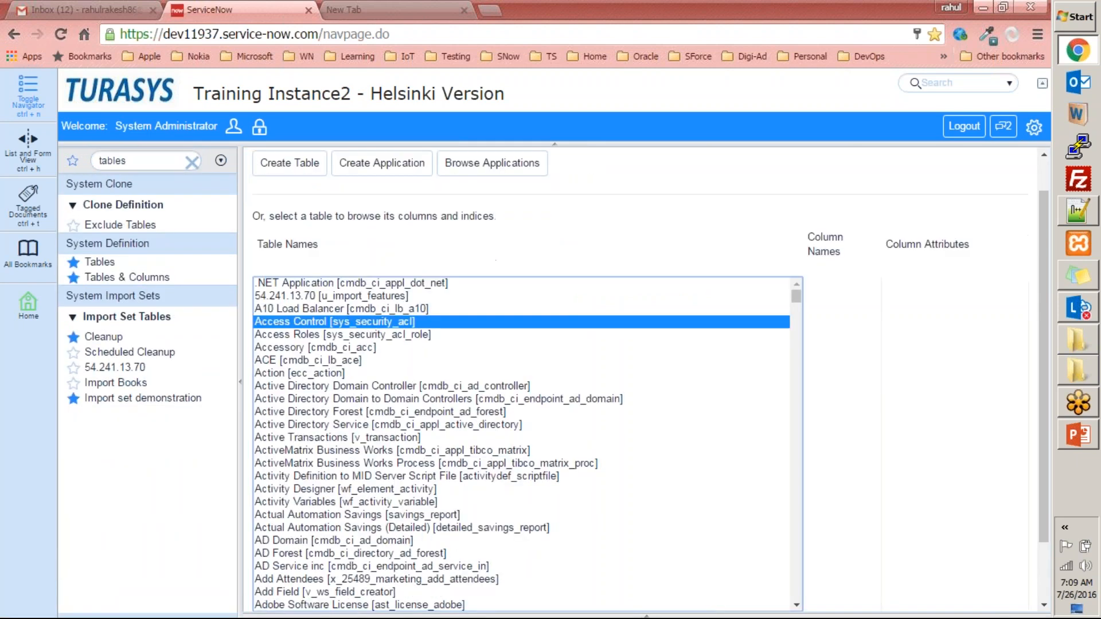
key("u")
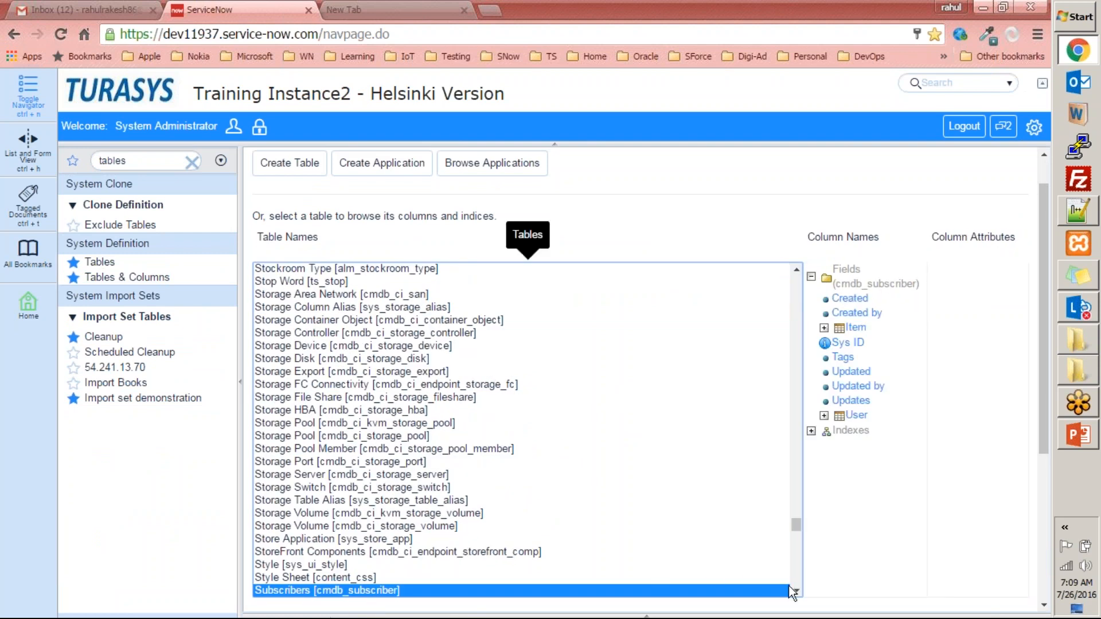
scroll(797, 584, "down", 1)
left_click(304, 539)
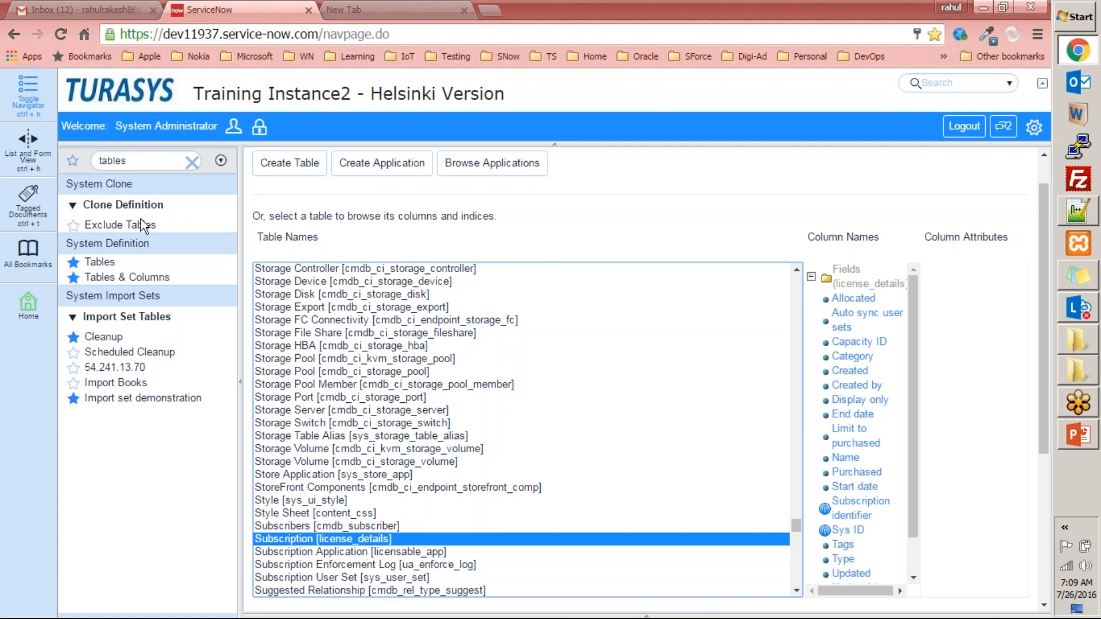
- Open the Subscription table's record list directly from the navigator with license_details.list
double_click(165, 161)
key("BackSpace")
type("licen")
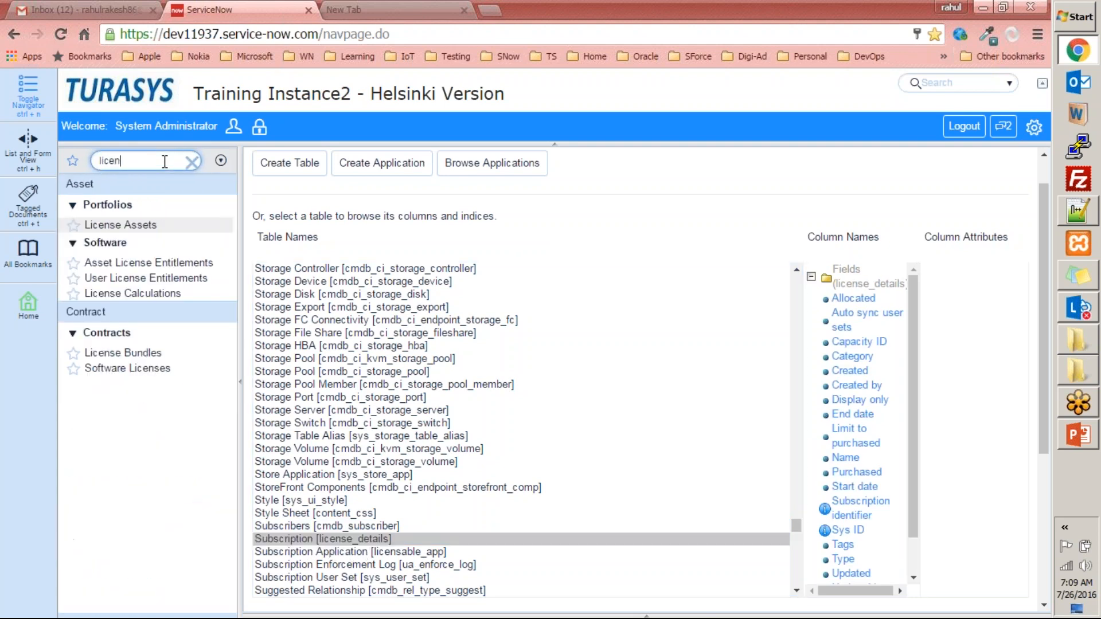
type("se_details")
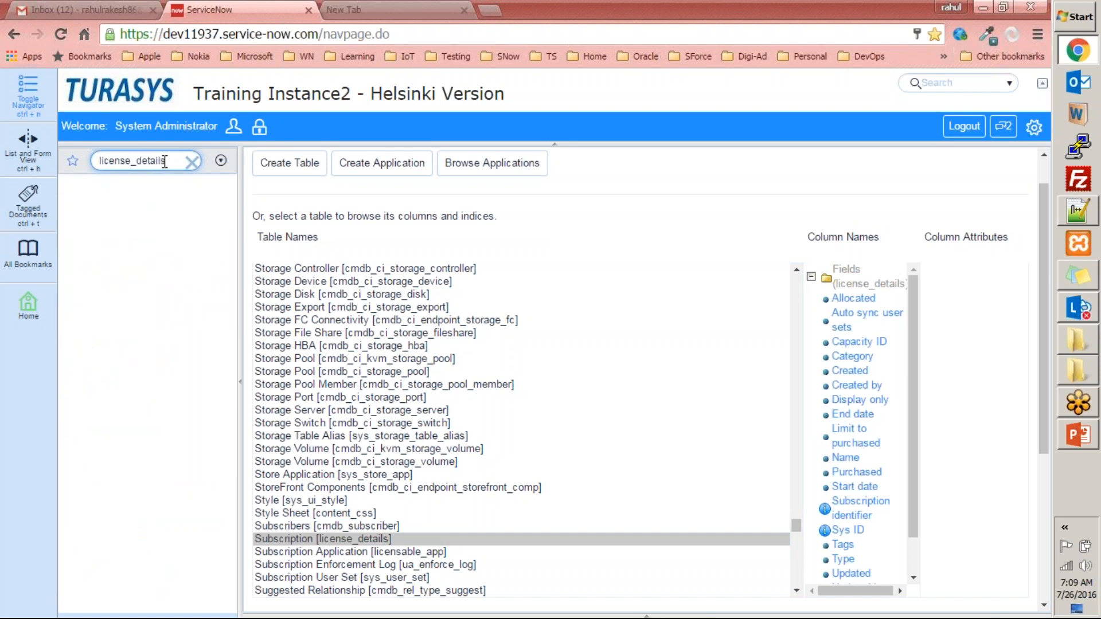
type(".list")
key("Return")
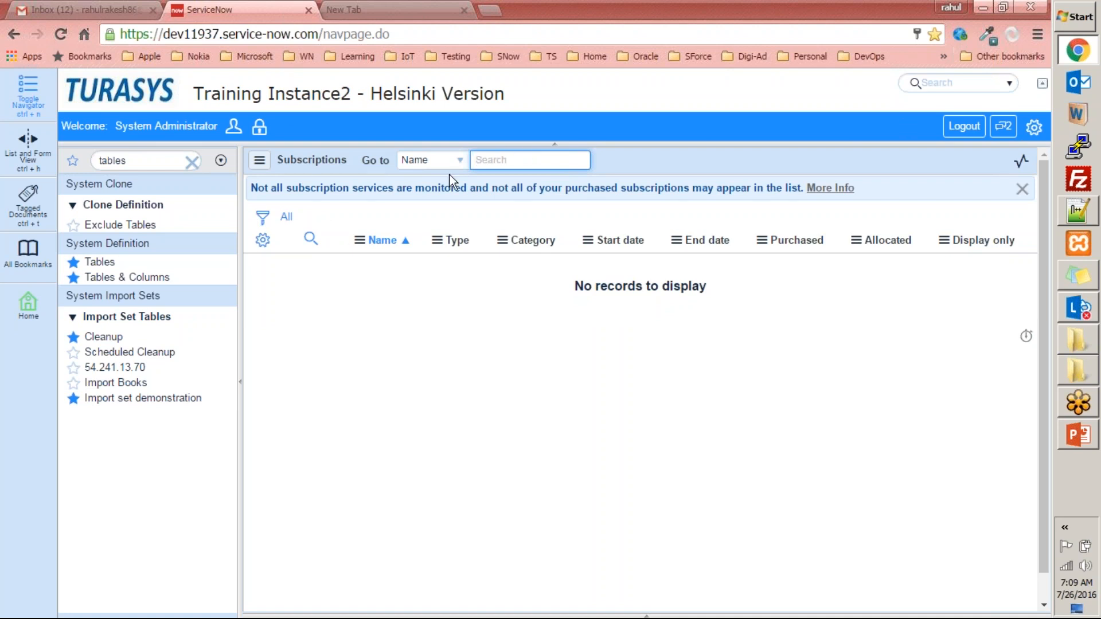
- Filter the navigator by "users", open the Users list, search Name by the user's first name, and open the matching record
left_click(115, 161)
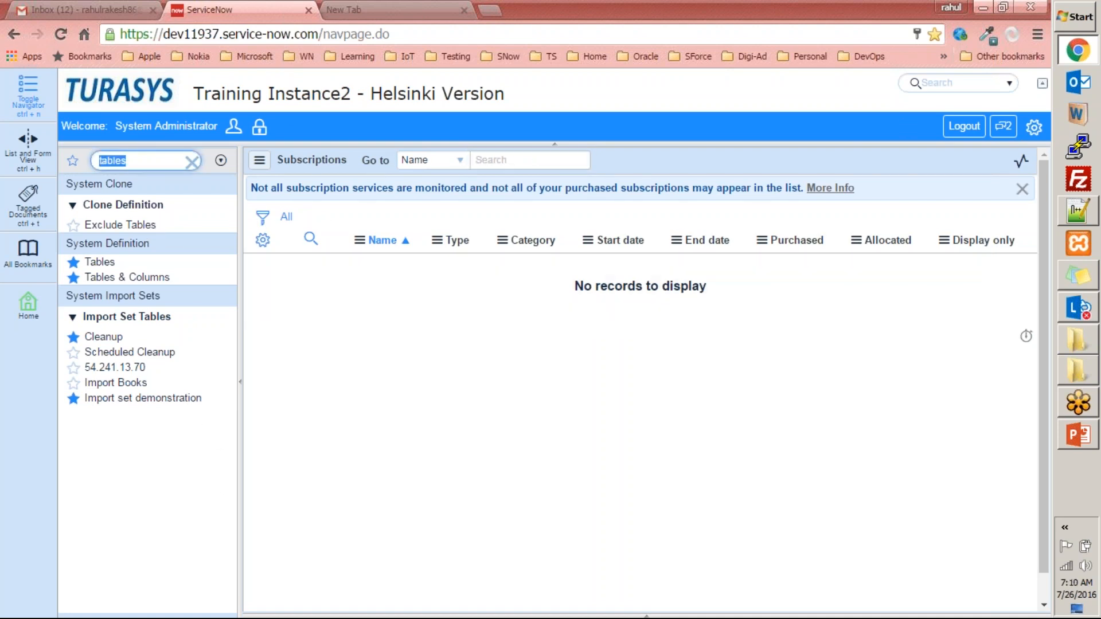
type("users")
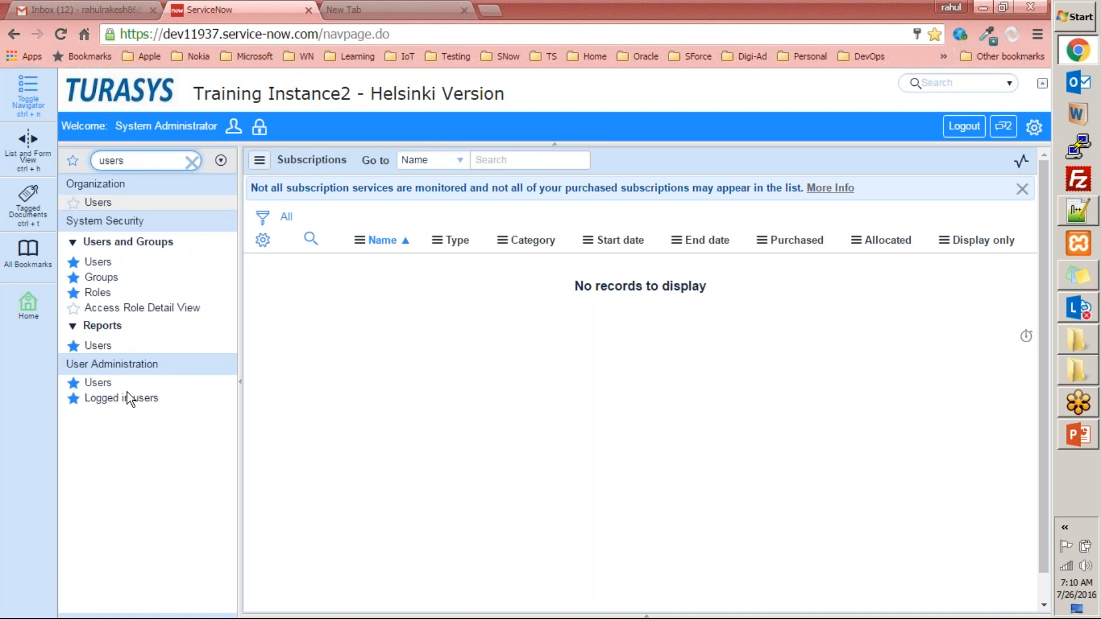
left_click(97, 383)
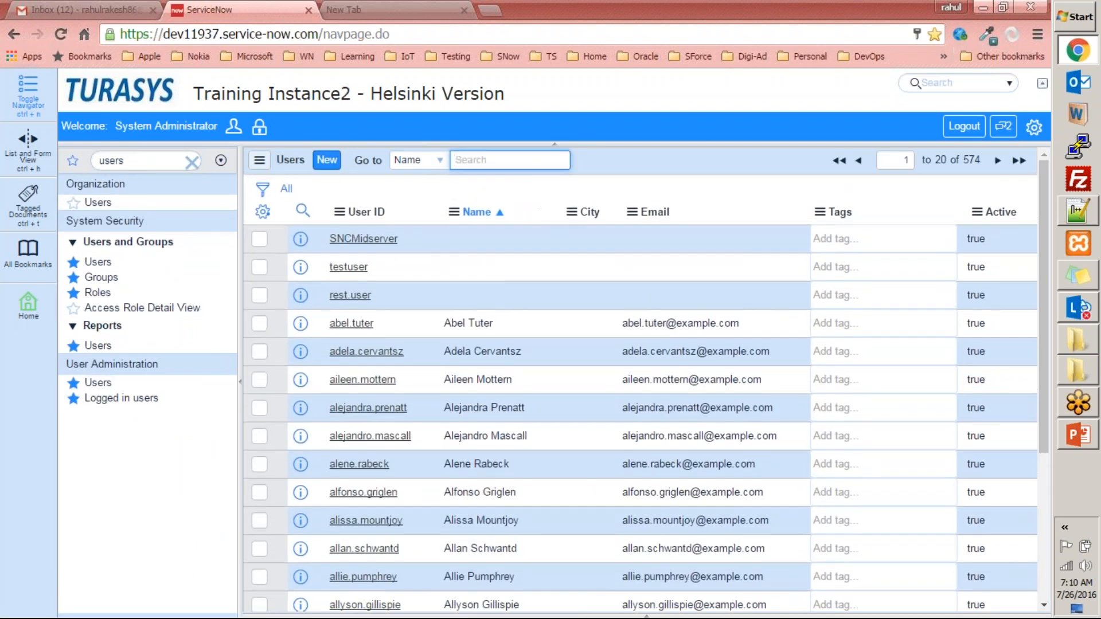
type("rahul")
key("Return")
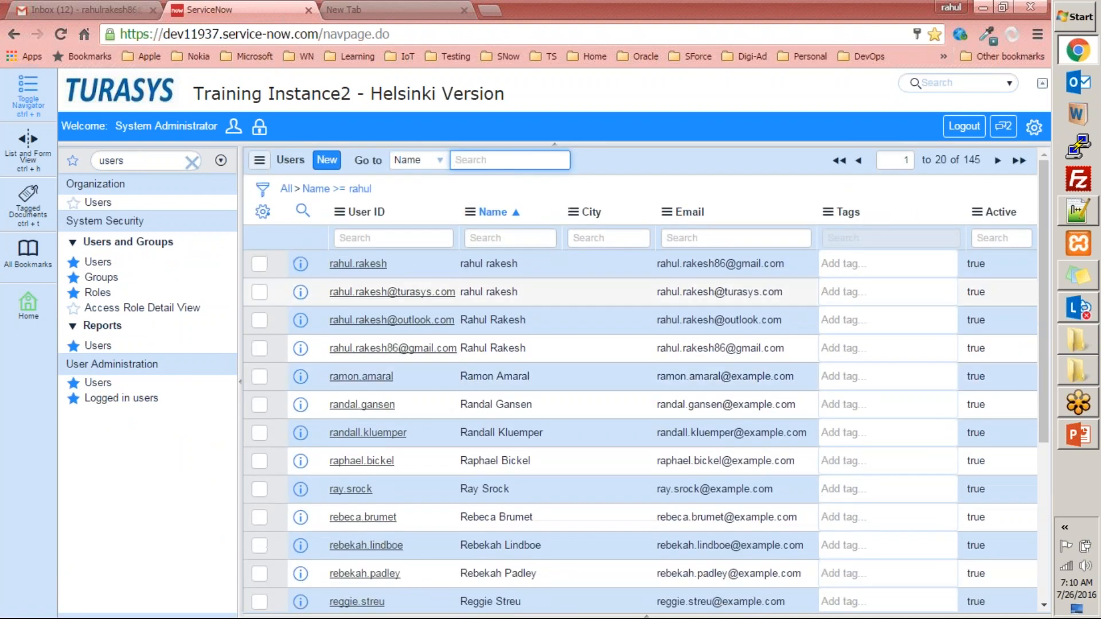
left_click(373, 266)
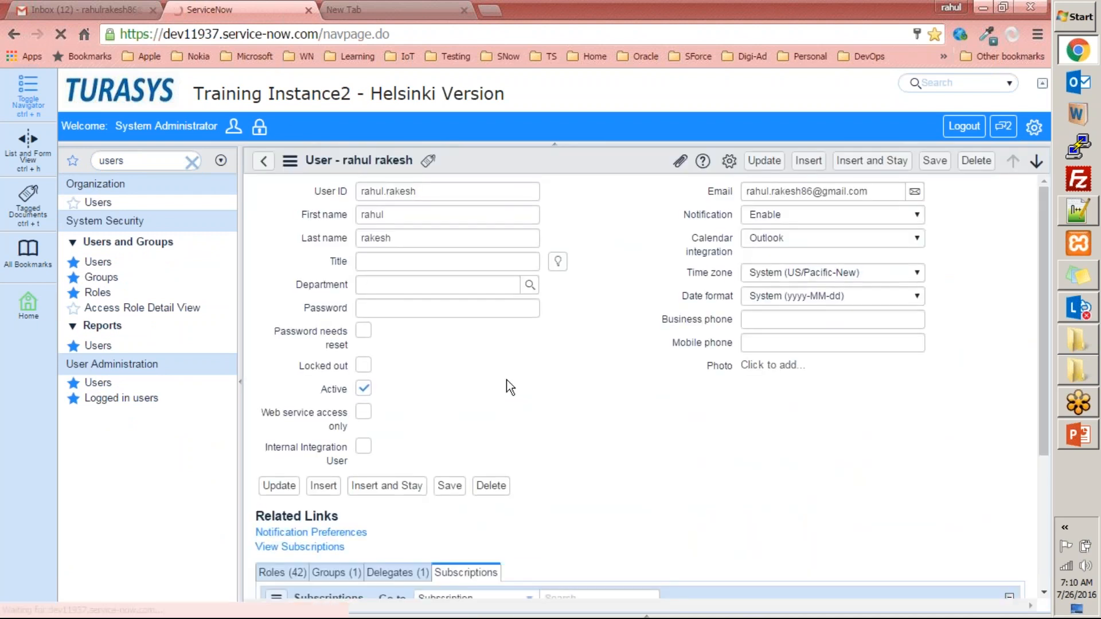
- Open the user's Notification Preferences, decline the browser's password update, and view the Subscriptions section
scroll(504, 394, "down", 3)
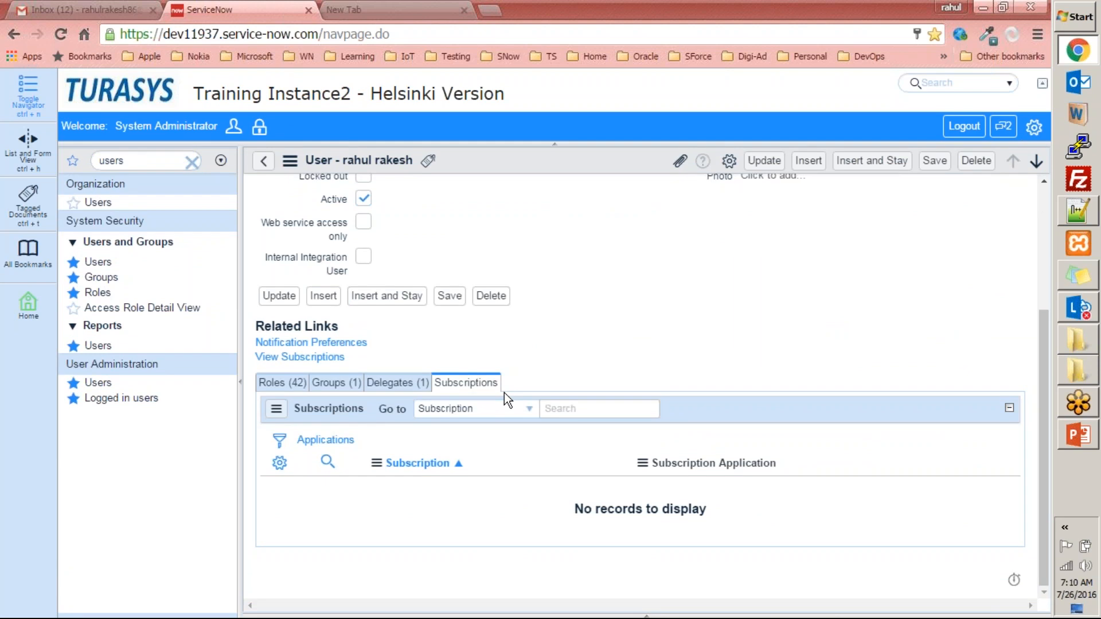
left_click(313, 355)
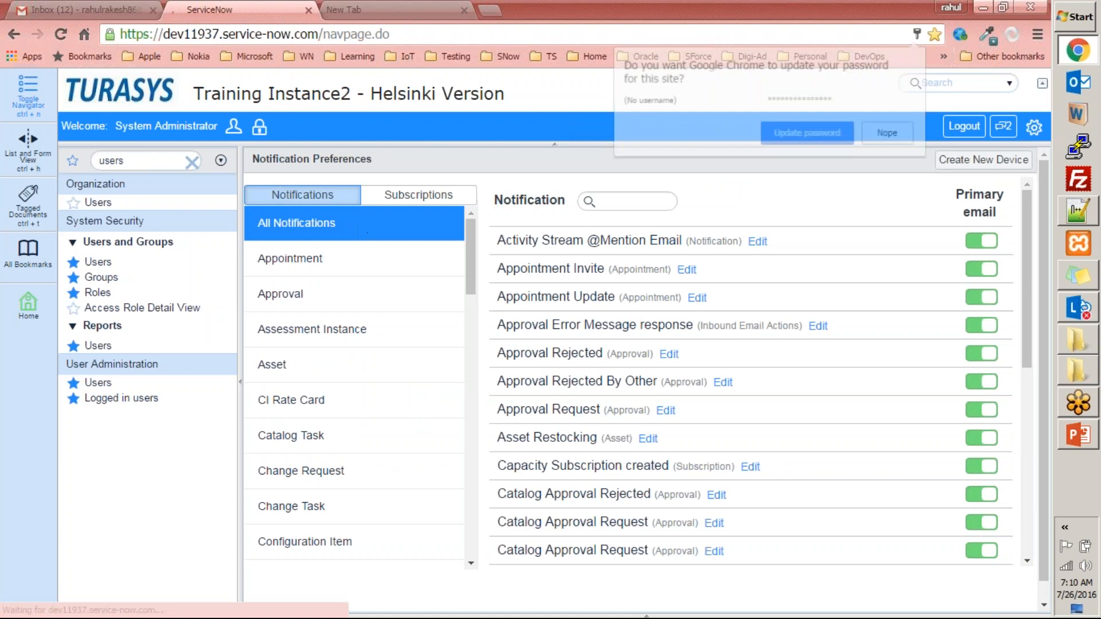
left_click(888, 135)
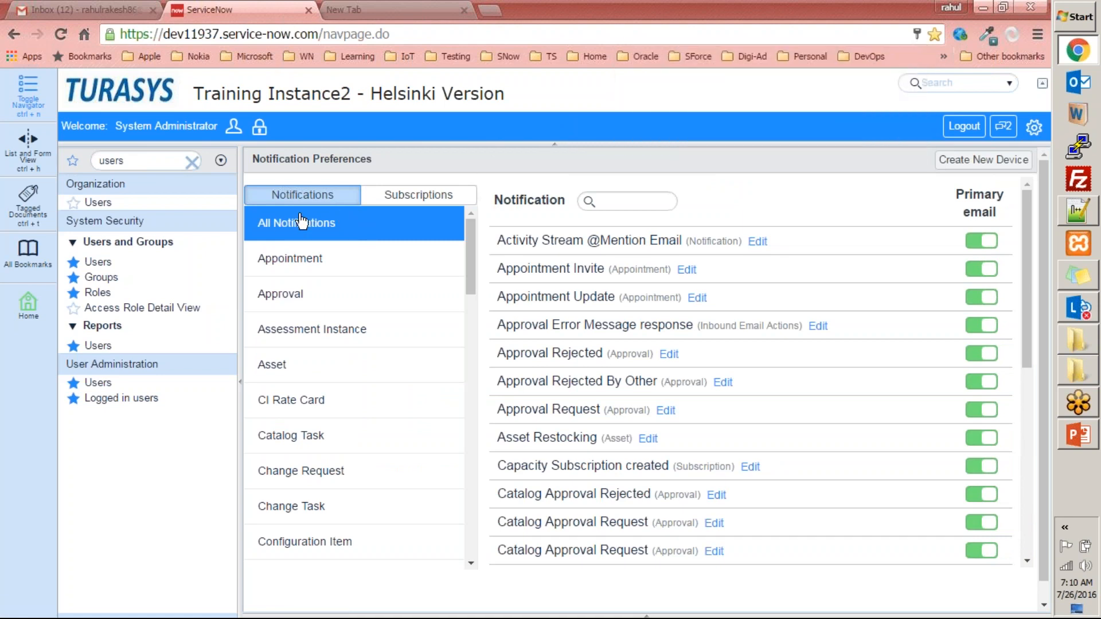
left_click(434, 195)
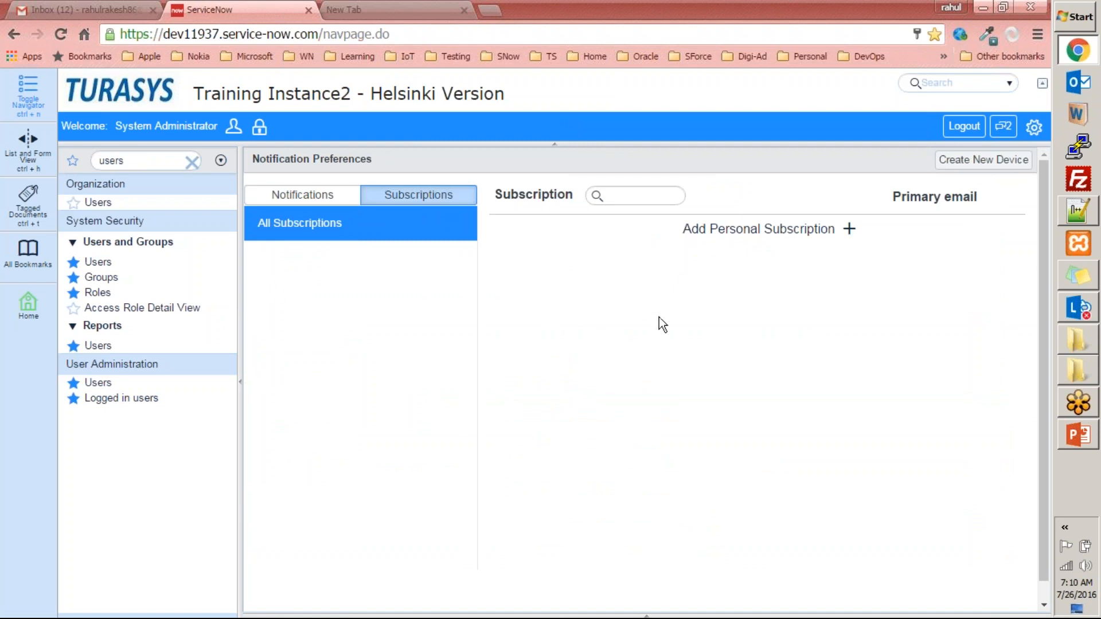
- Examine the Add Personal Subscription form and its lookup of available notifications, closing both without adding a subscription
left_click(836, 239)
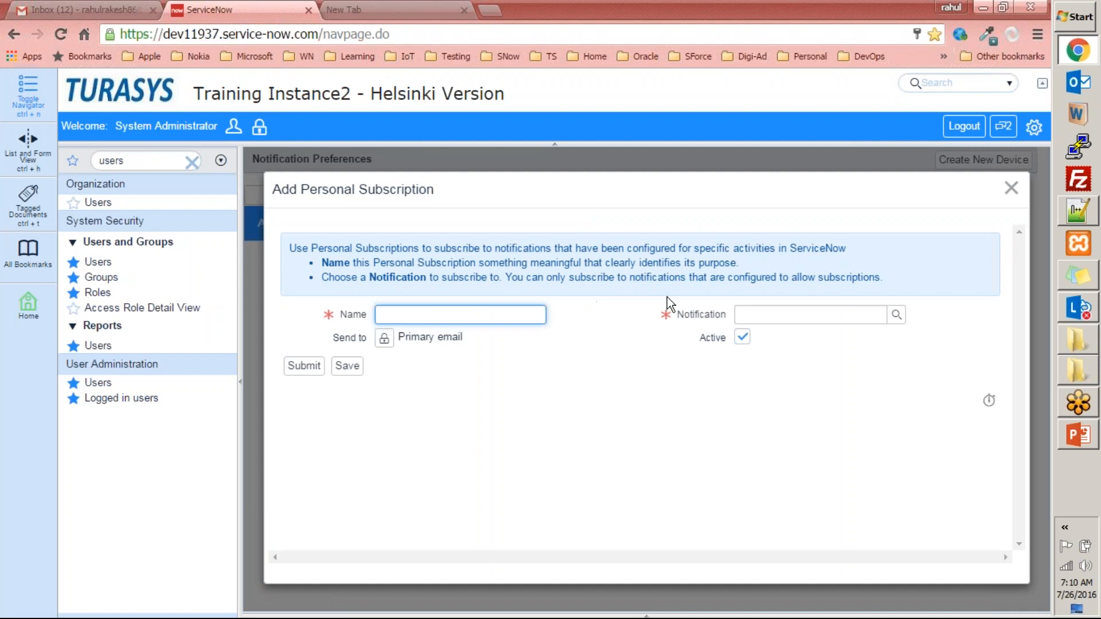
left_click(897, 317)
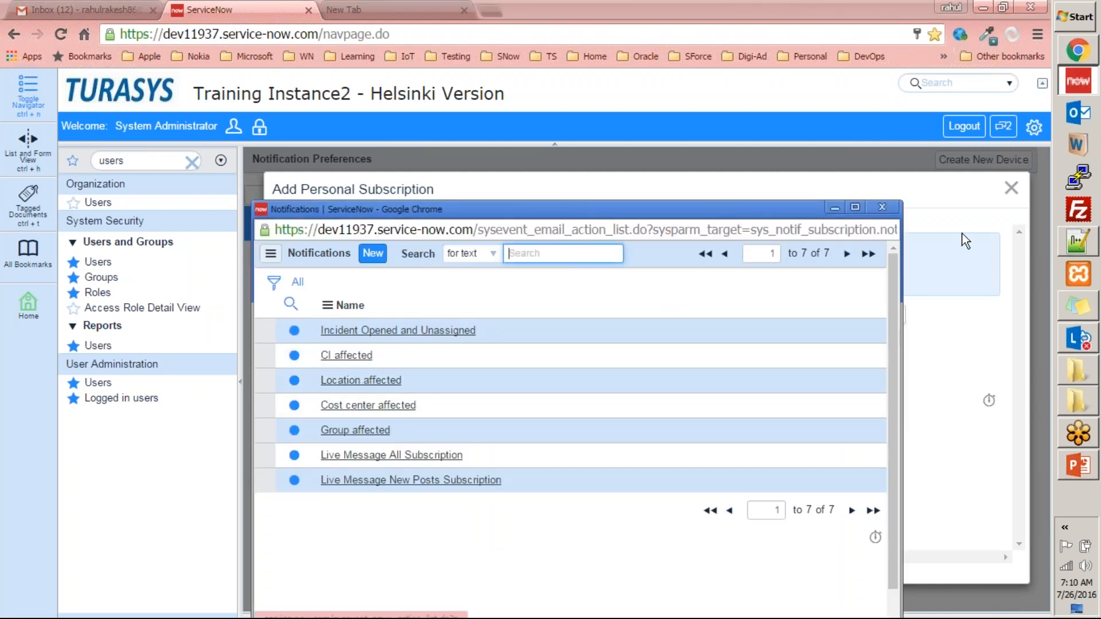
left_click(896, 208)
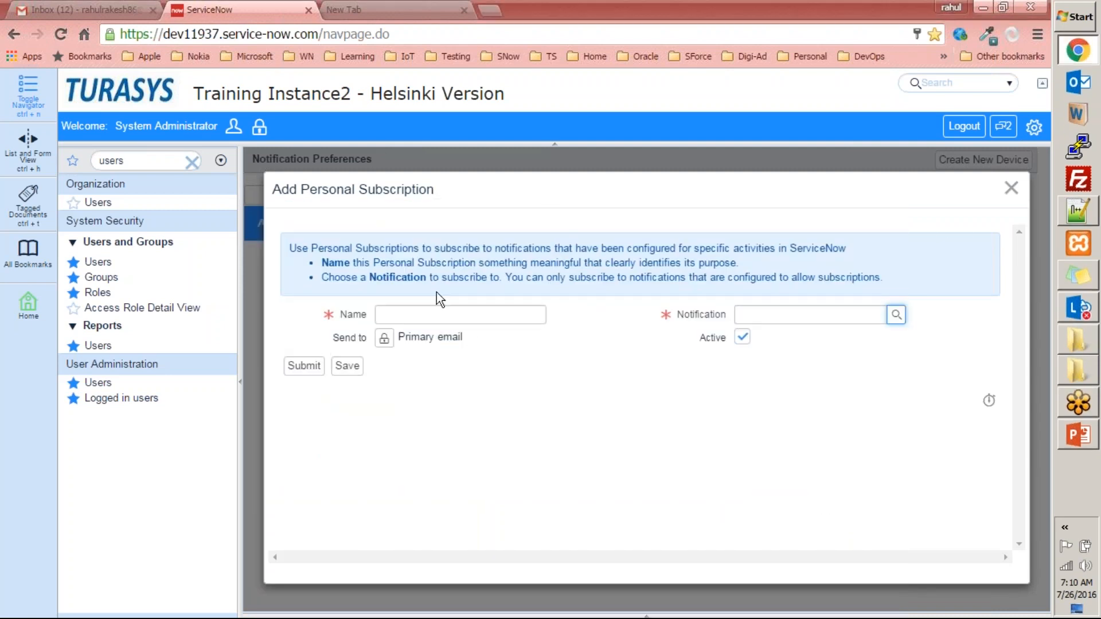
left_click(1011, 188)
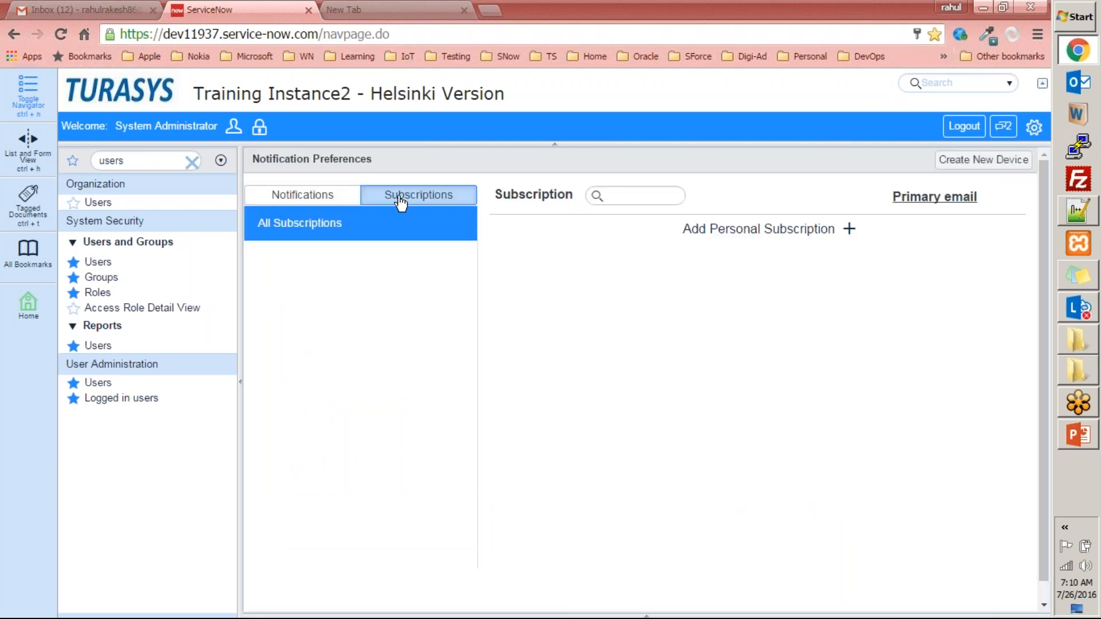
- Open the Logged in Users list under User Administration and examine each session's last transaction
left_click(137, 160)
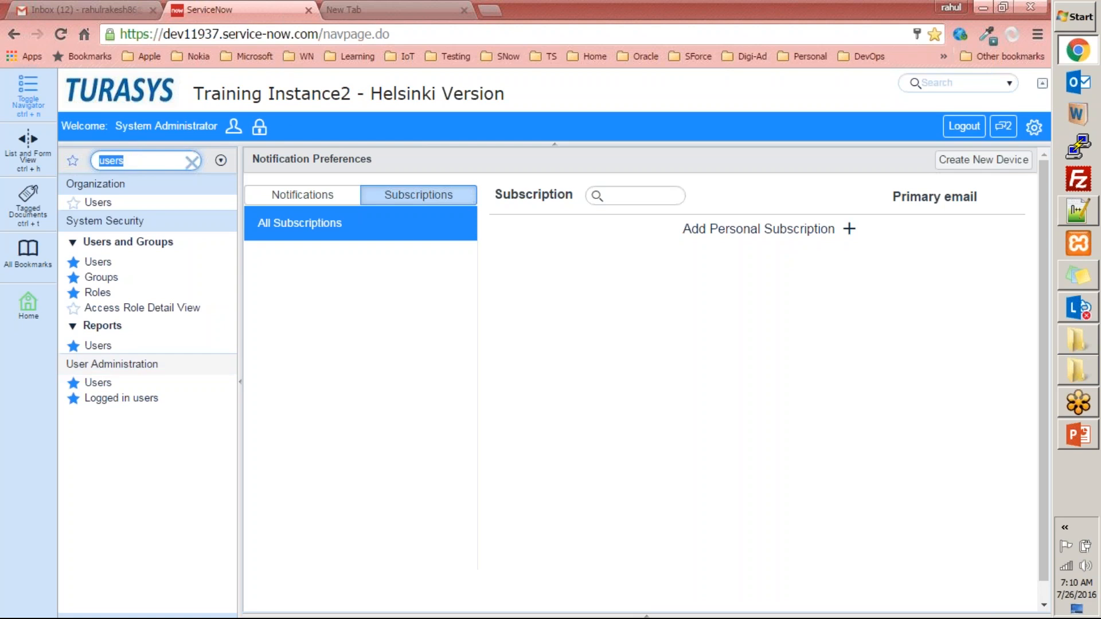
left_click(117, 400)
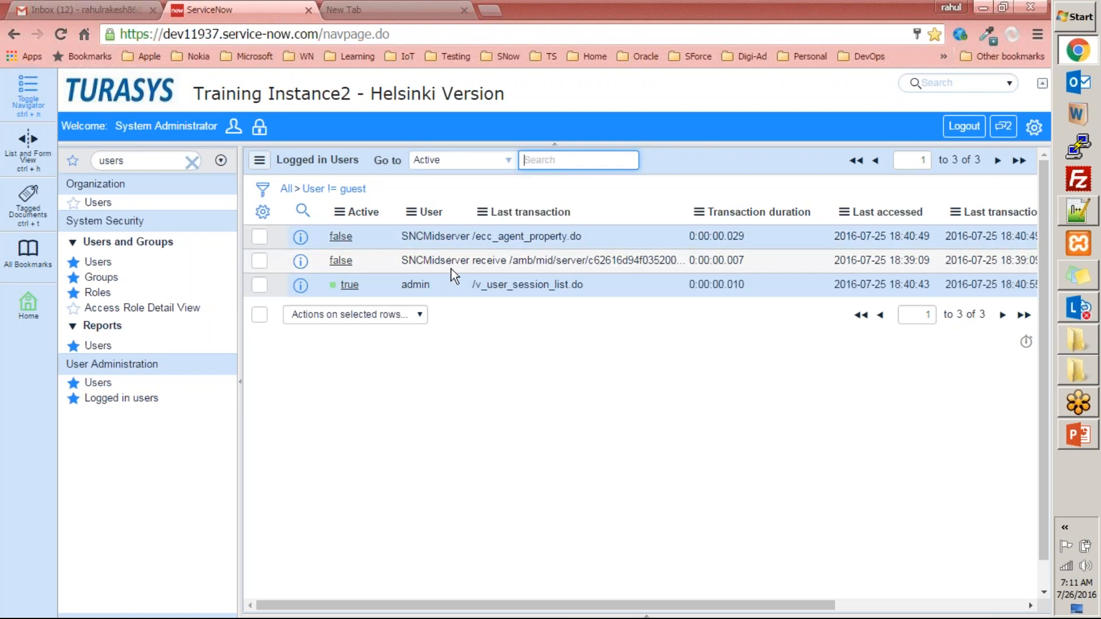
left_click_drag(472, 237, 608, 237)
left_click_drag(472, 265, 704, 262)
left_click_drag(467, 282, 597, 284)
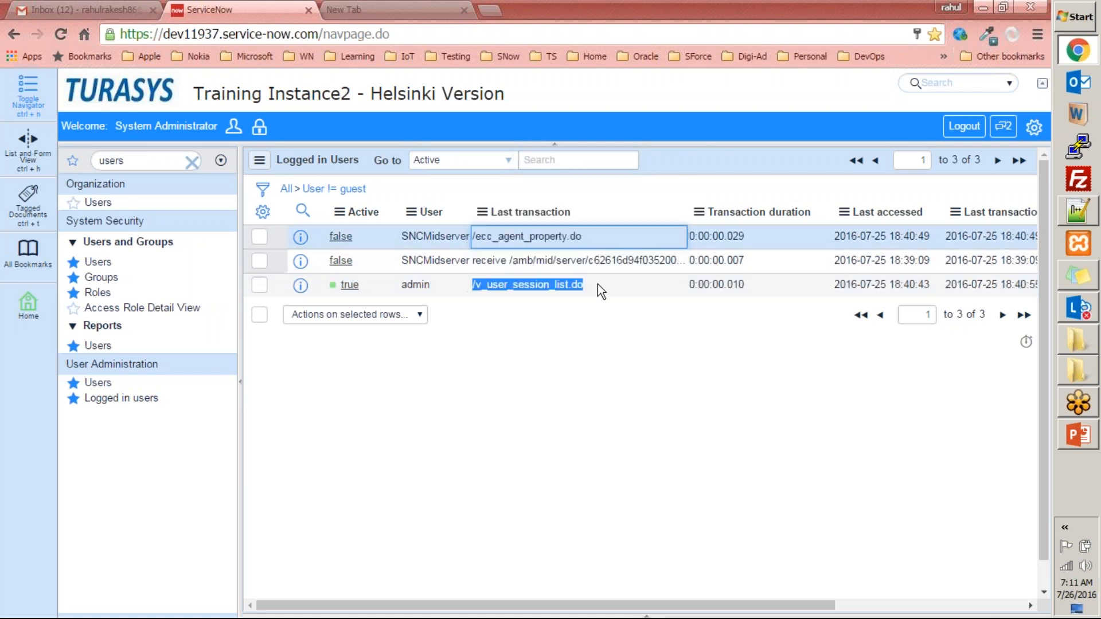
left_click(669, 418)
left_click_drag(642, 604, 236, 332)
left_click(125, 398)
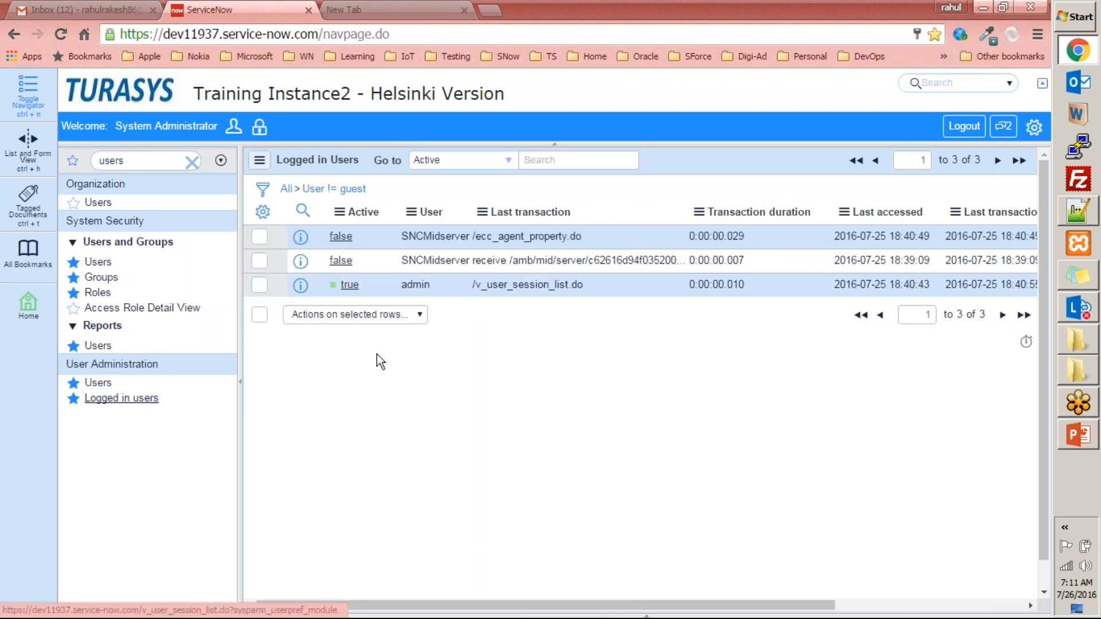
- Open the active admin session record and examine its session details and User Session Logs
left_click(350, 285)
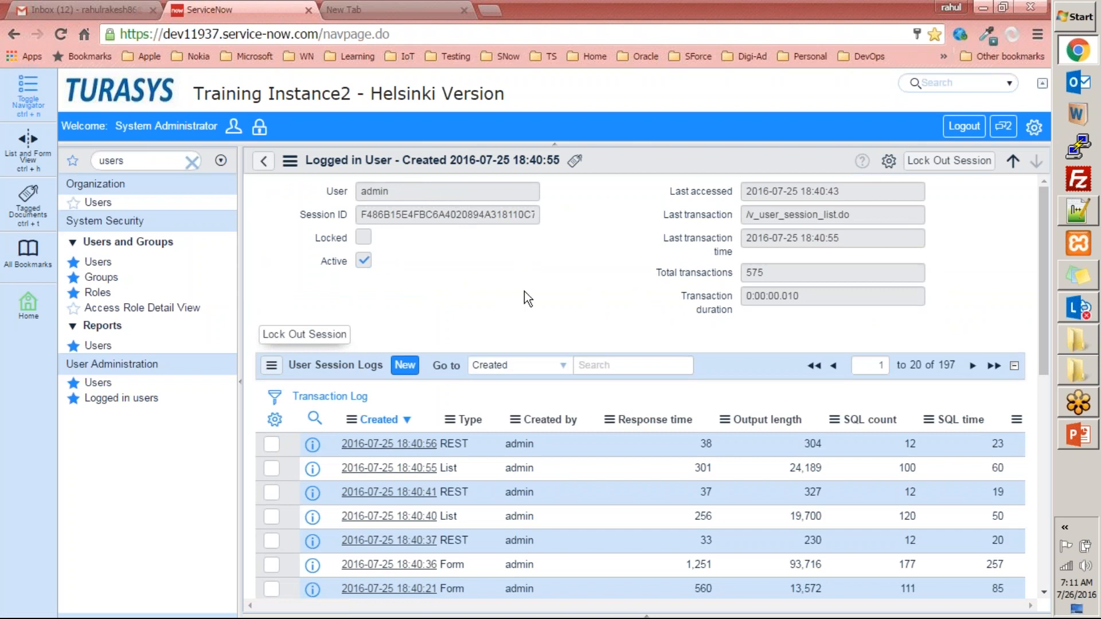
scroll(533, 291, "down", 6)
scroll(531, 294, "up", 3)
scroll(532, 295, "down", 4)
scroll(508, 472, "up", 6)
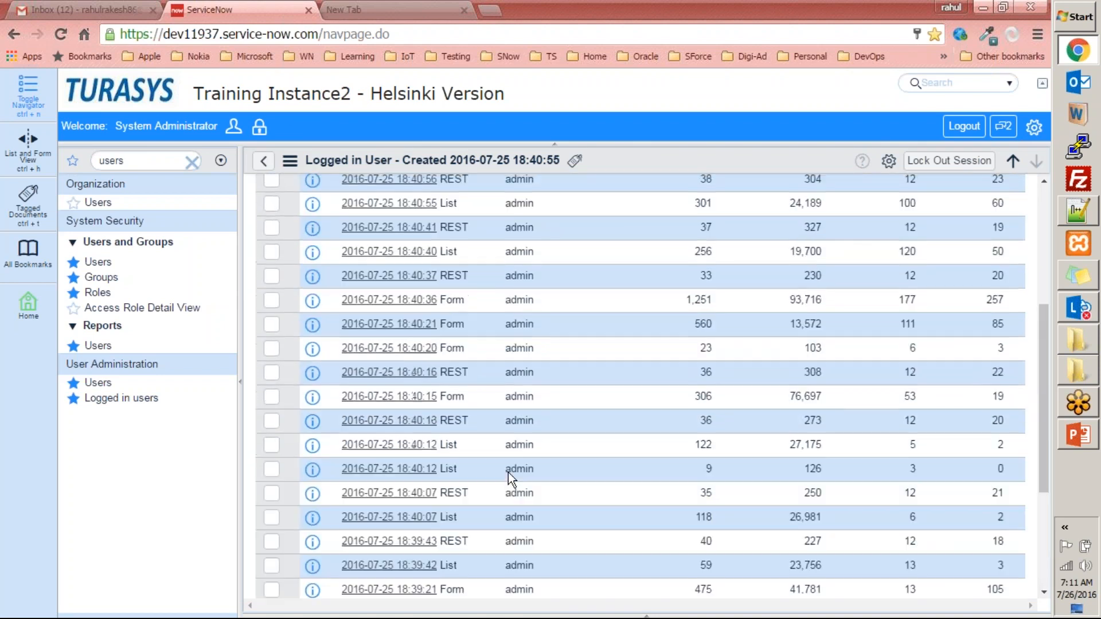
scroll(979, 371, "down", 6)
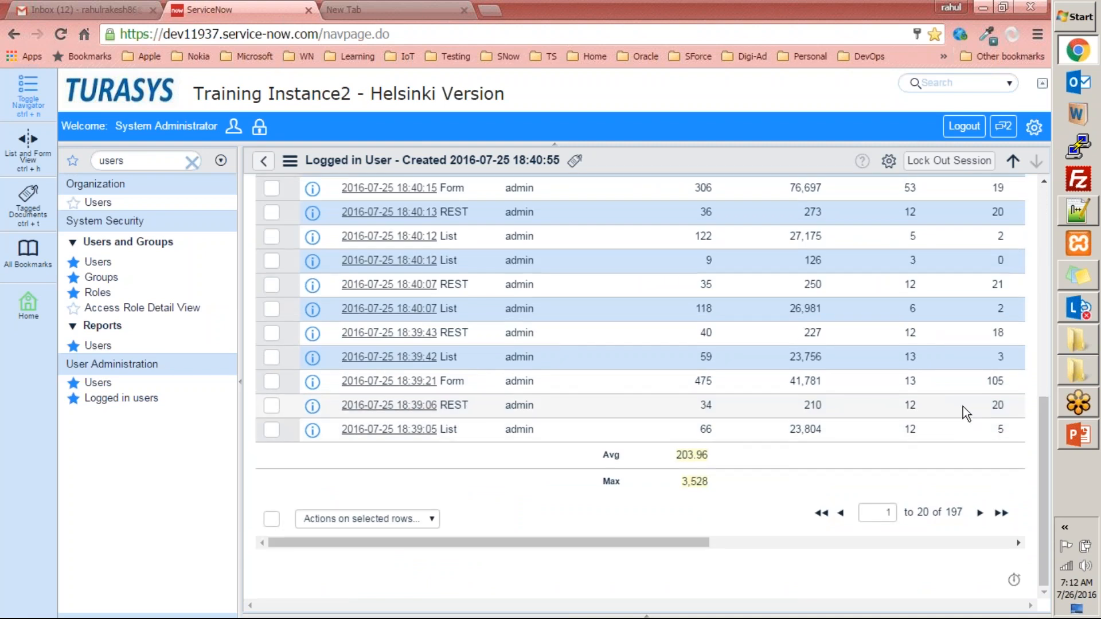
scroll(963, 410, "up", 6)
scroll(663, 366, "down", 1)
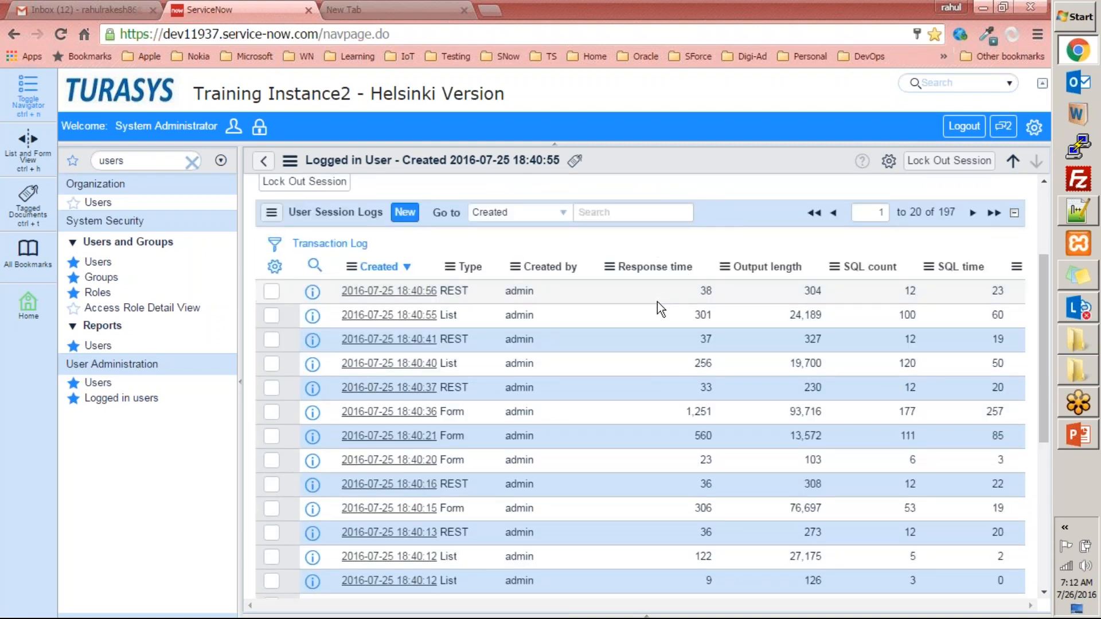
- Examine the active admin session's User Session Logs, including the average and maximum response times at the end of the list
scroll(656, 305, "down", 1)
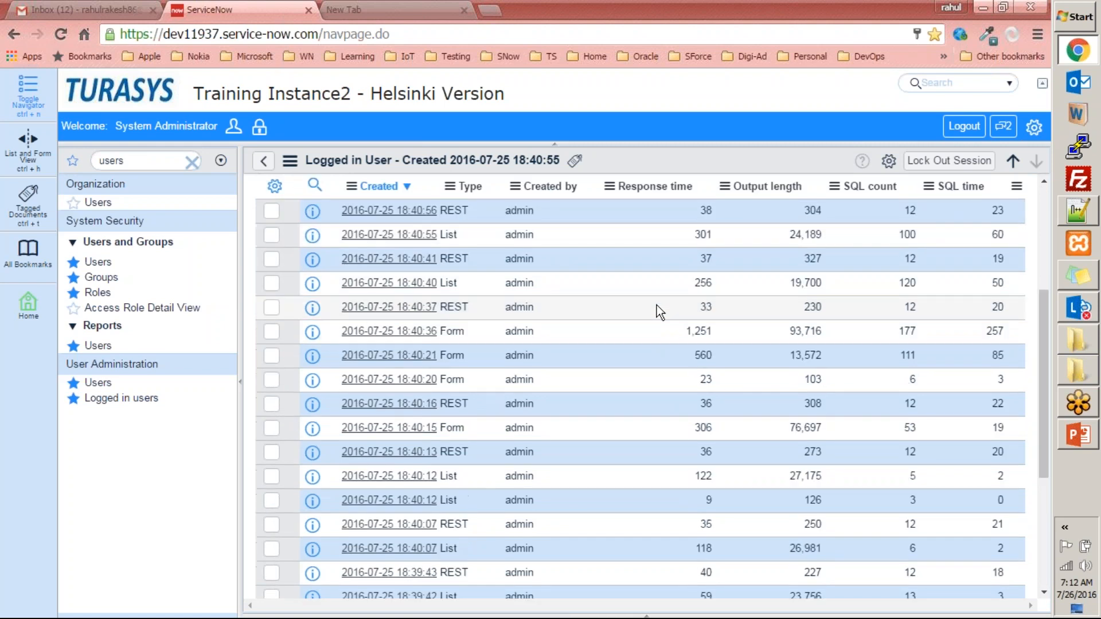
scroll(656, 305, "down", 3)
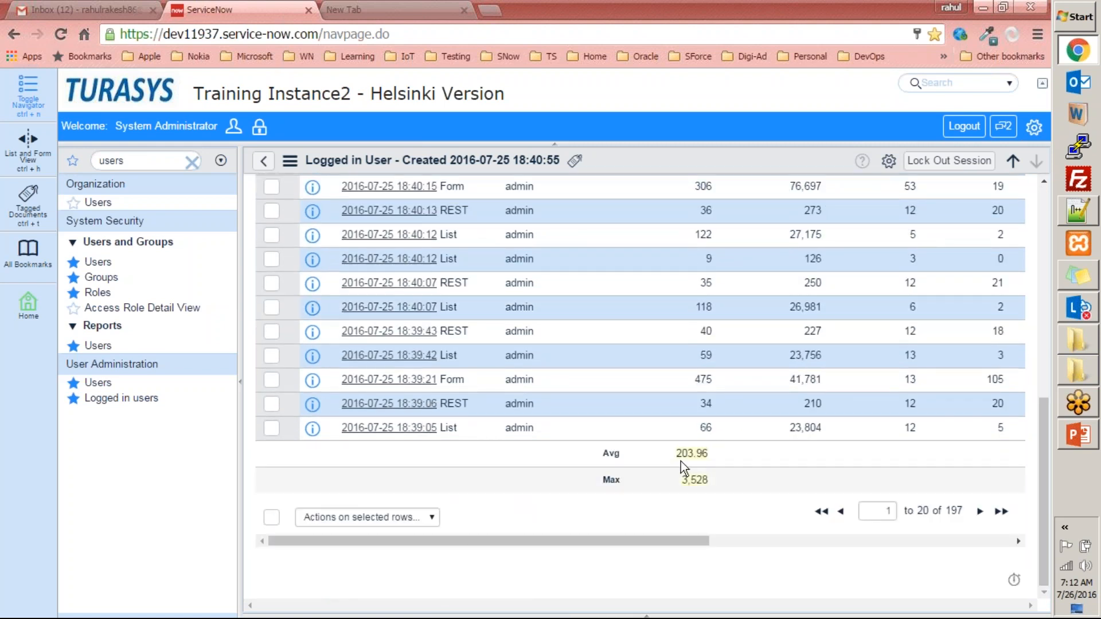
double_click(697, 453)
left_click_drag(679, 477, 721, 477)
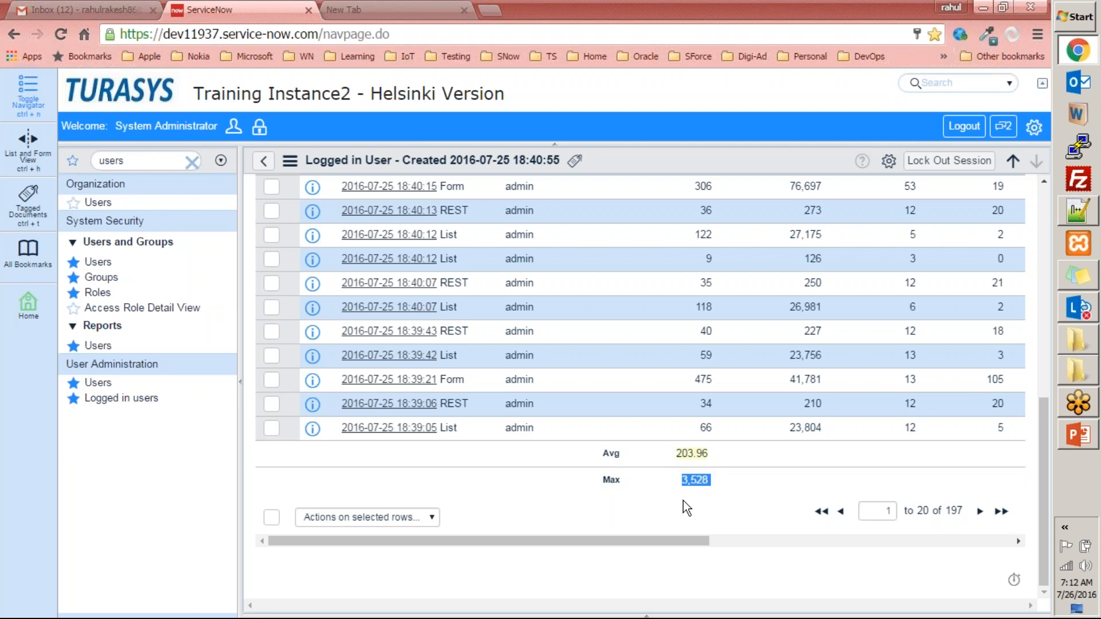
scroll(683, 501, "up", 10)
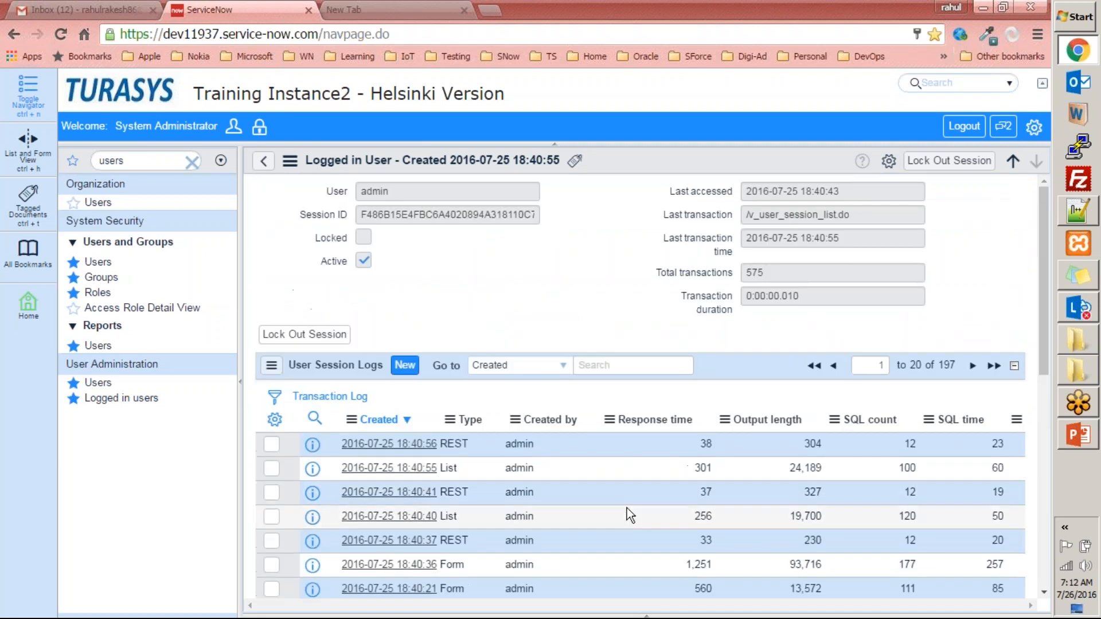
scroll(831, 442, "down", 5)
scroll(576, 493, "up", 5)
scroll(576, 493, "down", 2)
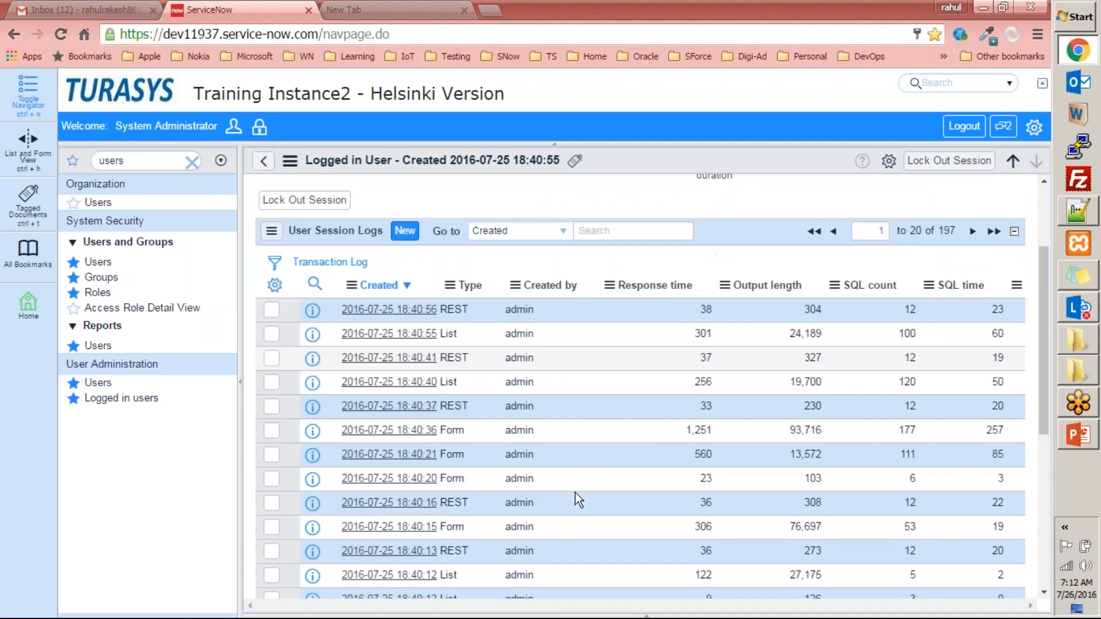
scroll(575, 493, "down", 1)
left_click(431, 285)
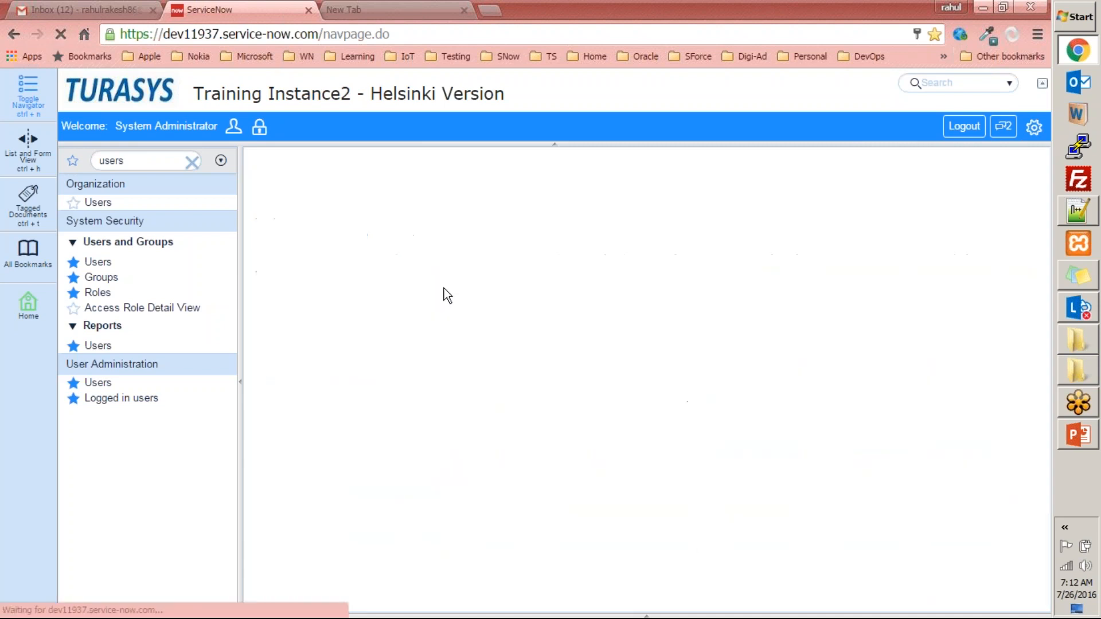
scroll(520, 479, "down", 1)
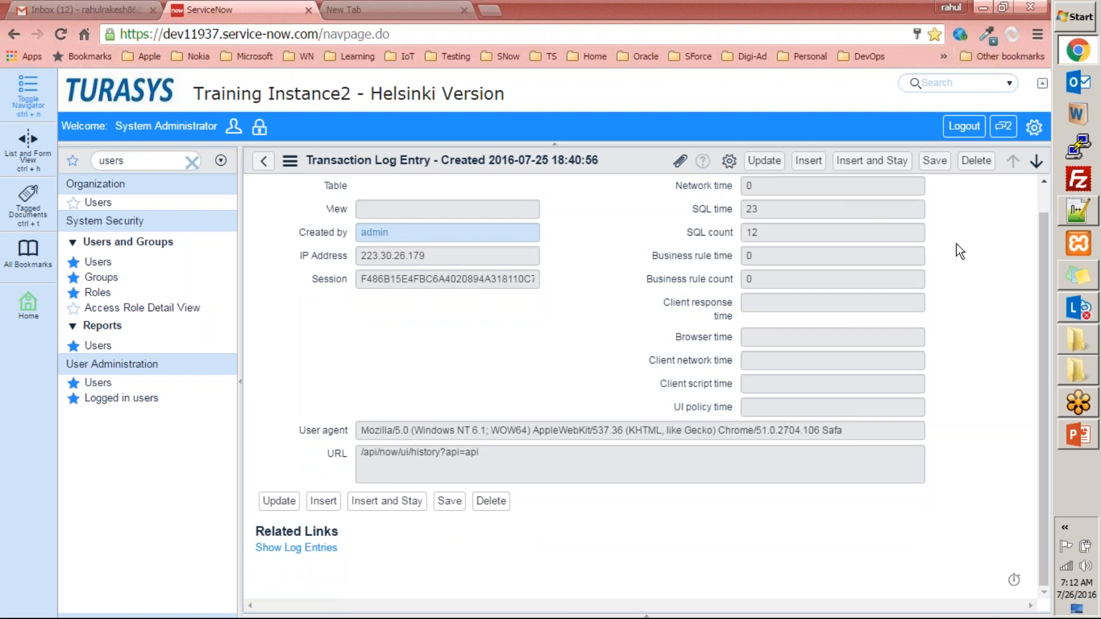
left_click_drag(855, 429, 359, 432)
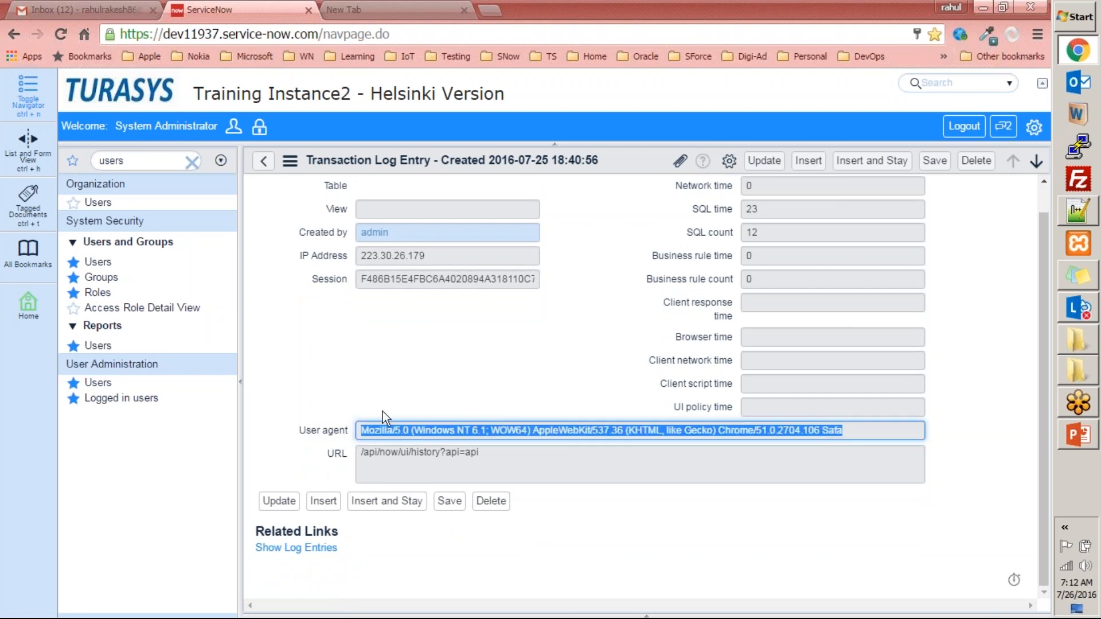
left_click(444, 394)
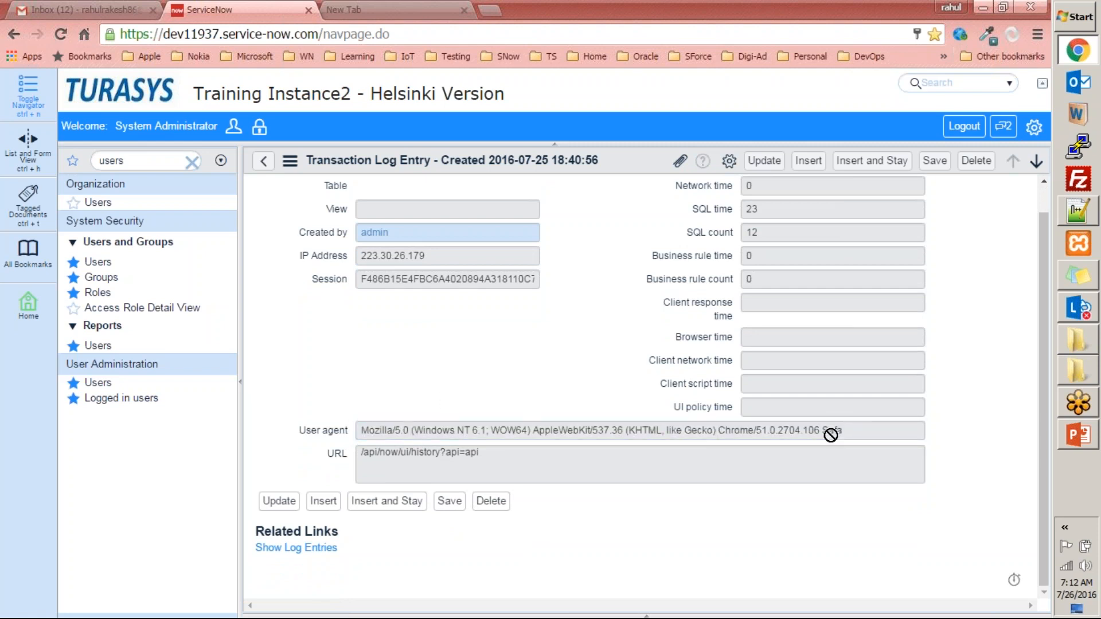
left_click_drag(860, 432, 321, 420)
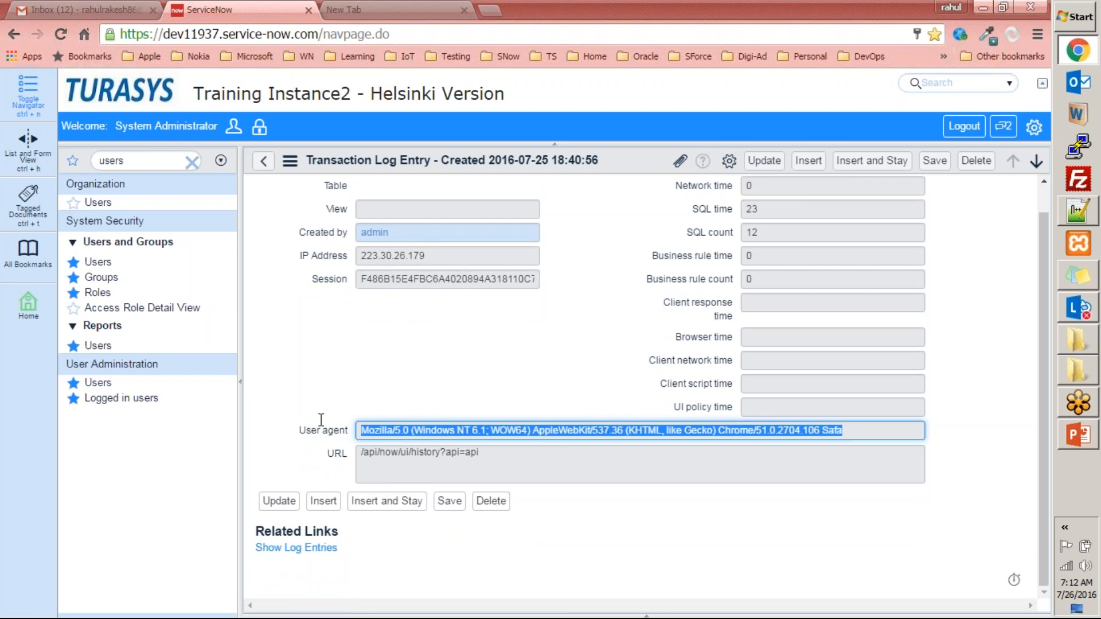
left_click(863, 430)
left_click_drag(861, 429, 819, 439)
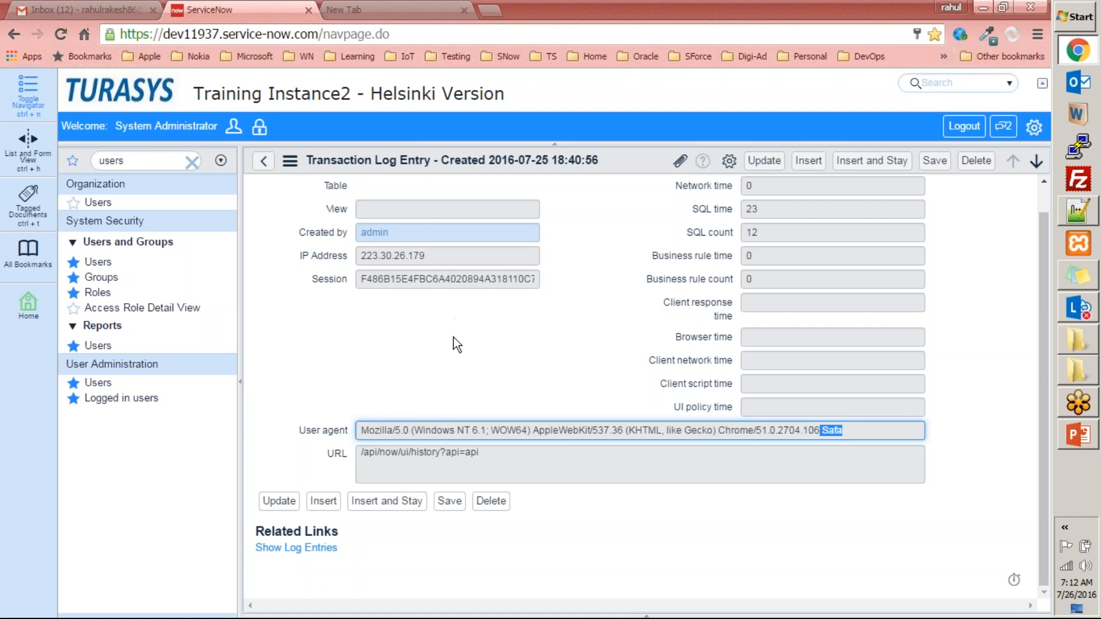
left_click_drag(358, 430, 834, 427)
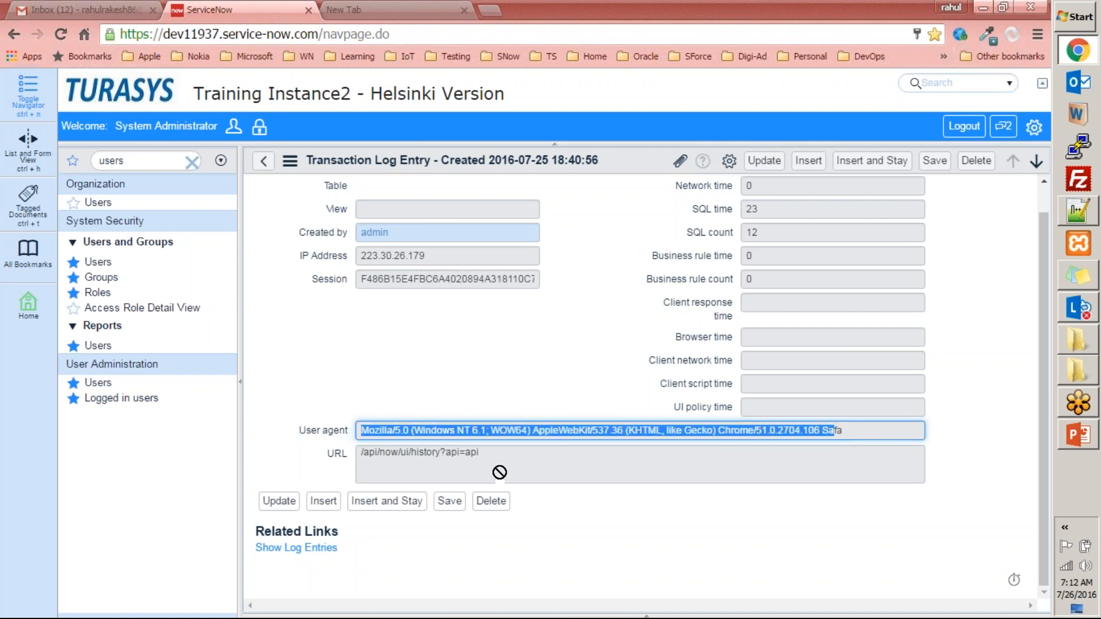
left_click_drag(504, 462, 304, 467)
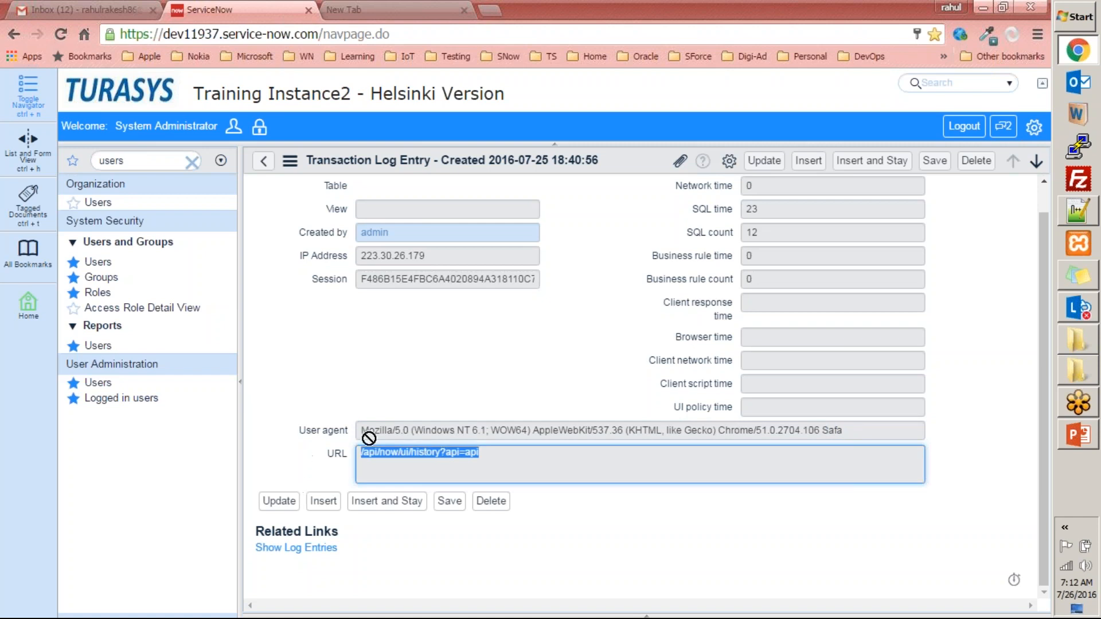
- Open the log entry browser from Show Log Entries, then go back to the session record and review its User Session Logs
left_click(307, 549)
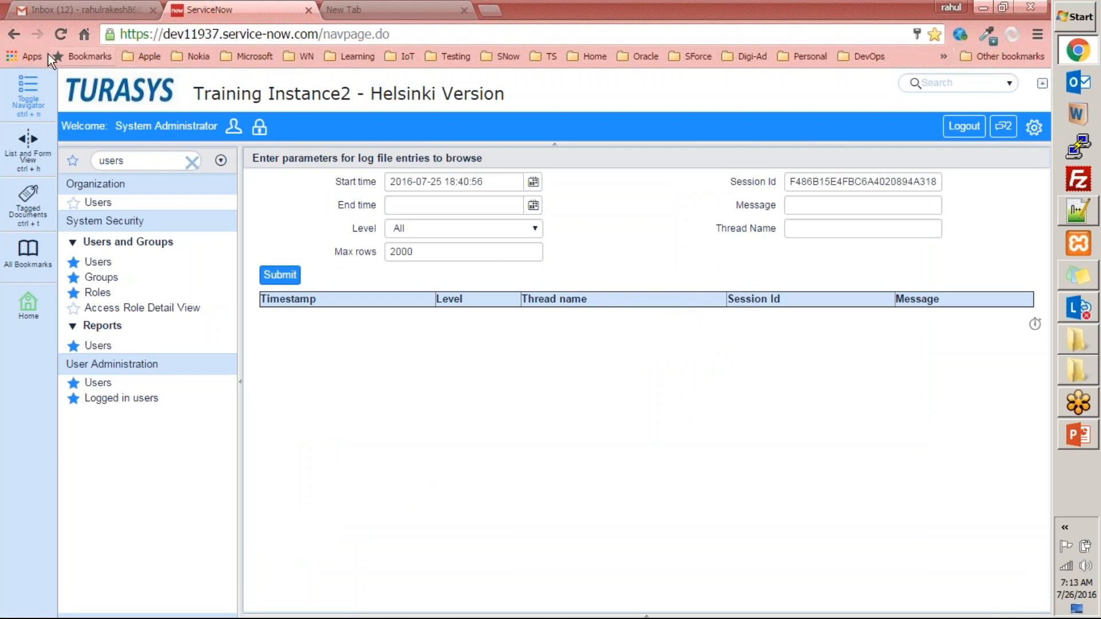
left_click(25, 36)
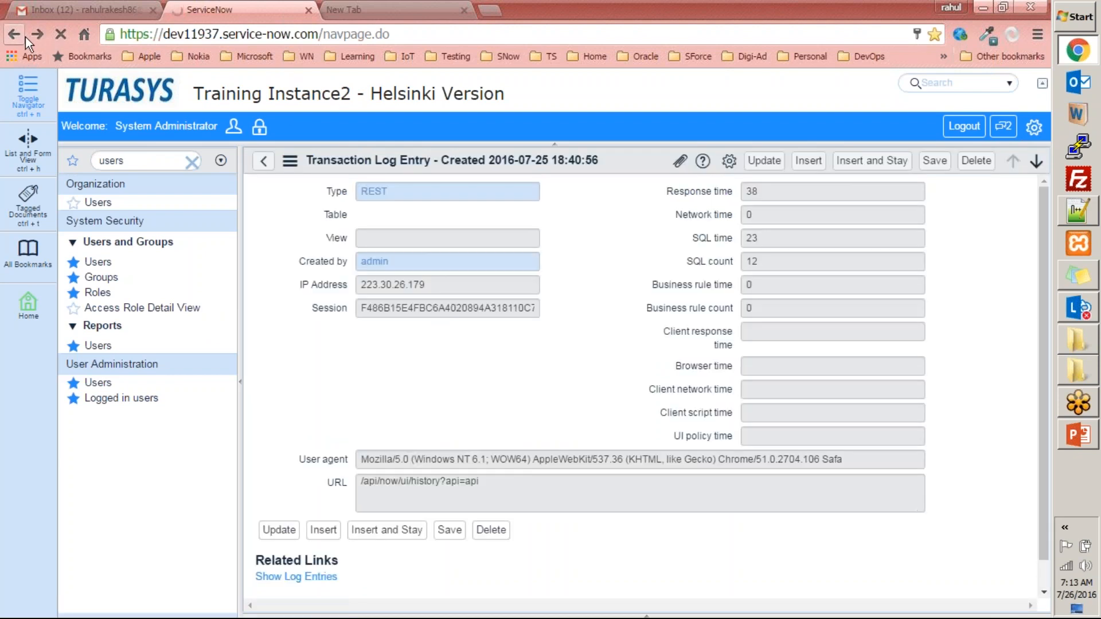
left_click(25, 37)
scroll(608, 344, "down", 5)
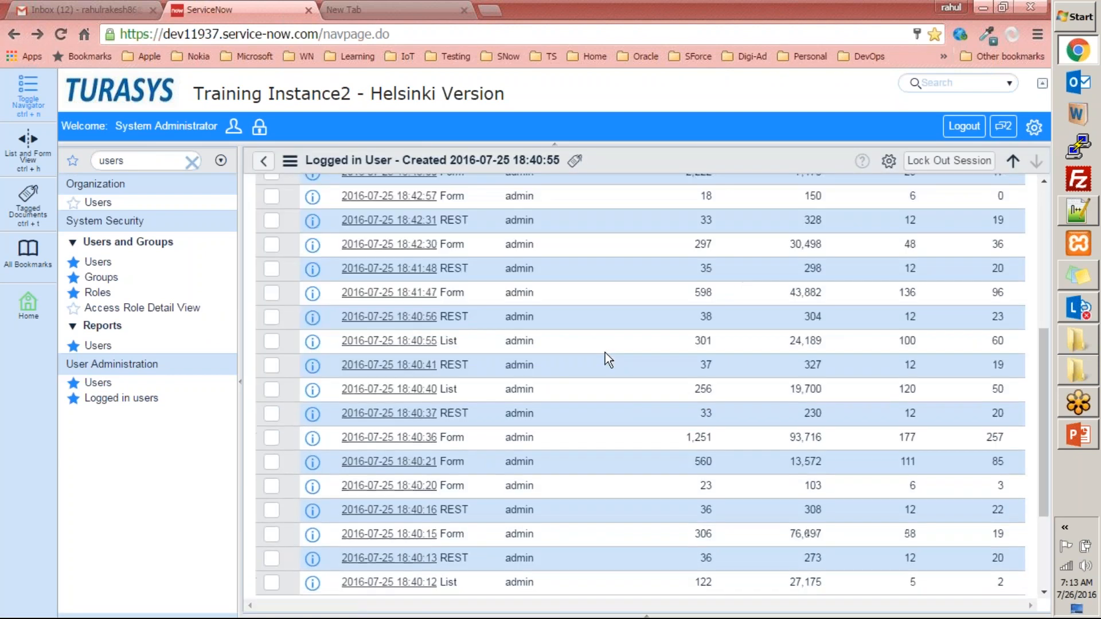
scroll(604, 353, "down", 3)
scroll(667, 517, "up", 10)
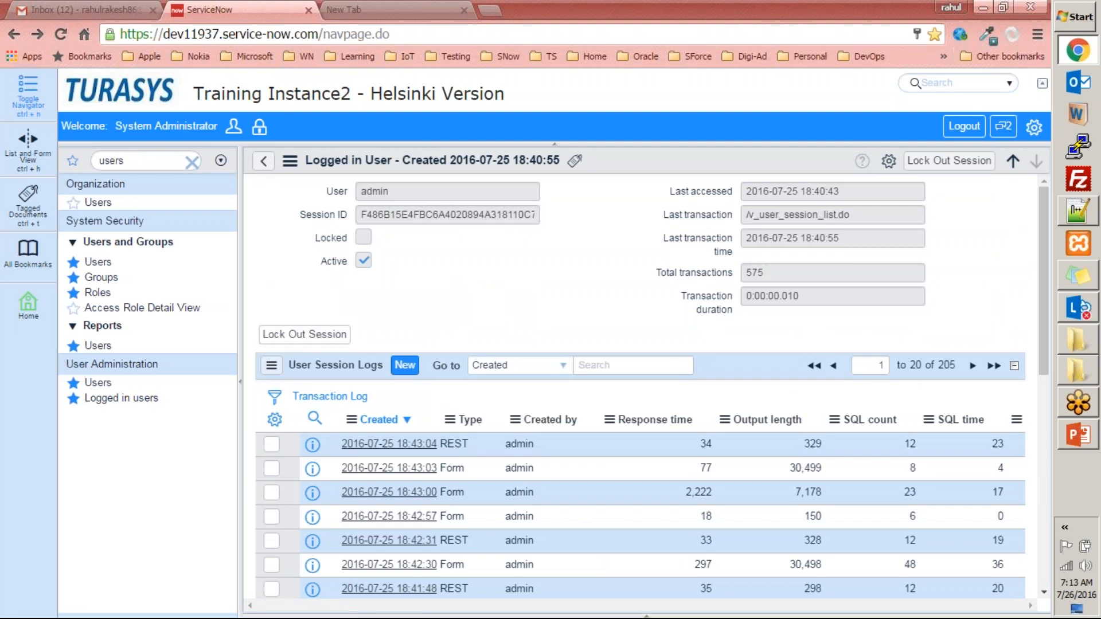
- Return to the Logged in Users list and remove its "User != guest" condition to show all sessions
left_click(263, 160)
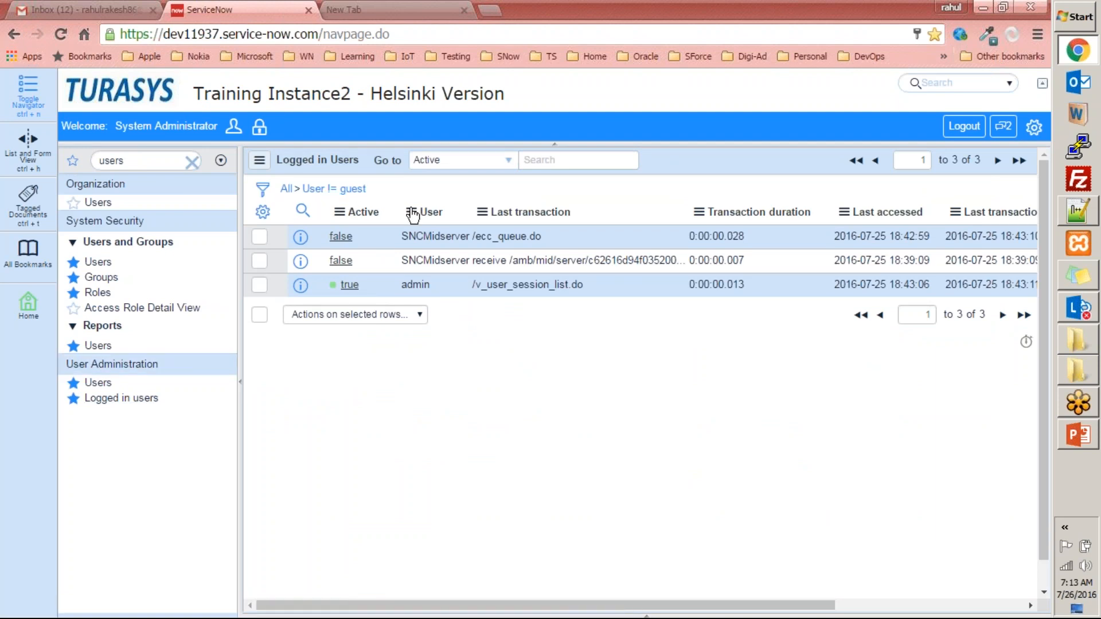
left_click(286, 189)
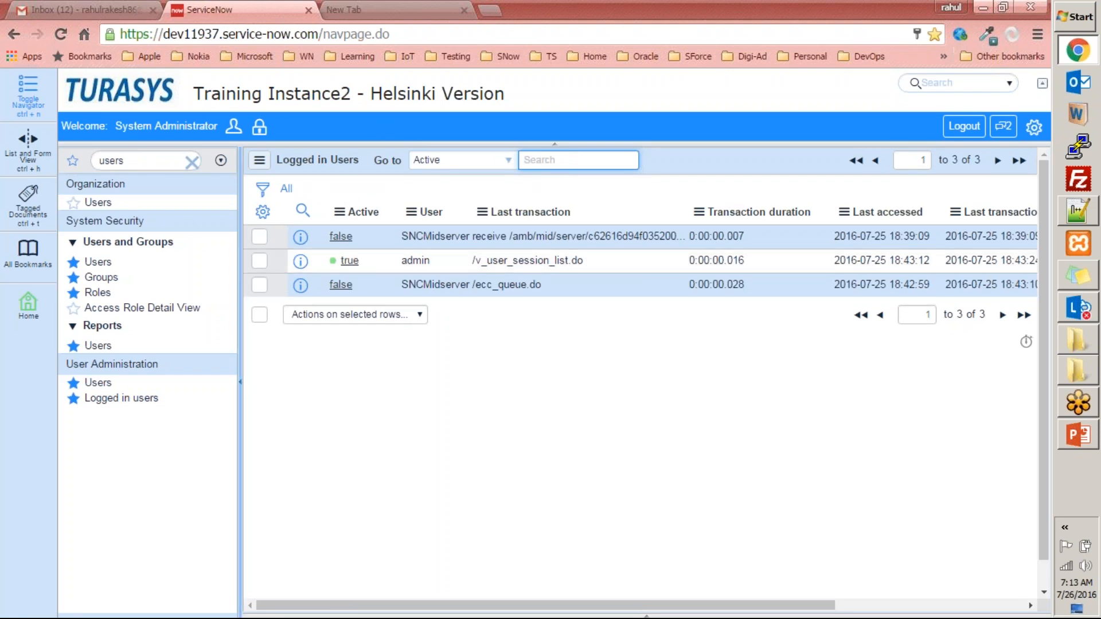
left_click(162, 156)
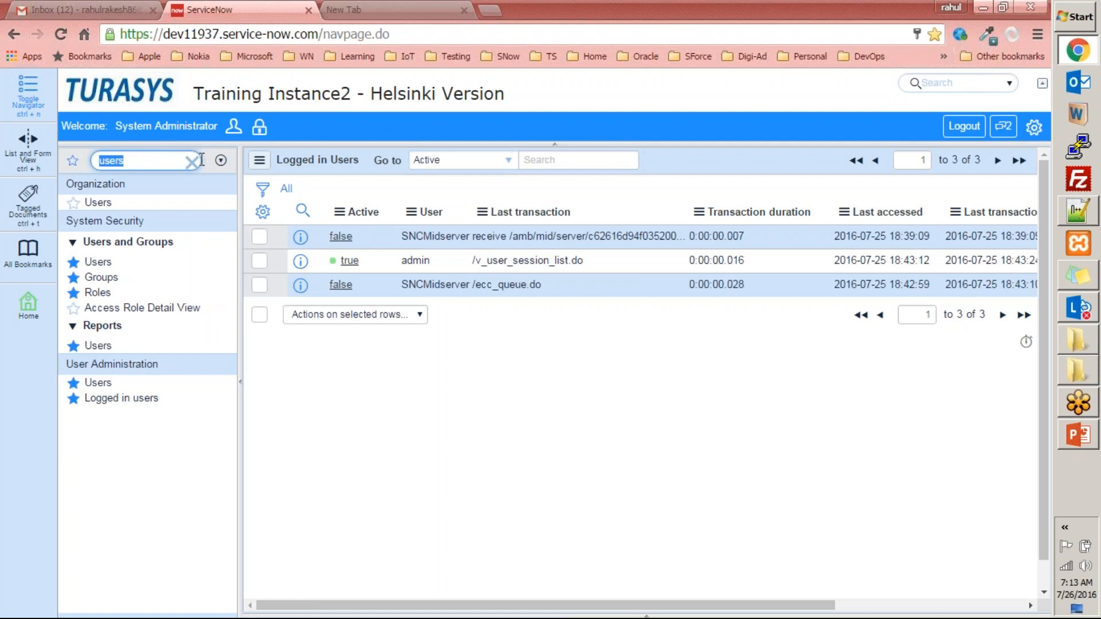
- Check the Creating Users & Associating to a group slide in PowerPoint, then return to ServiceNow and review the Groups list
left_click(1078, 434)
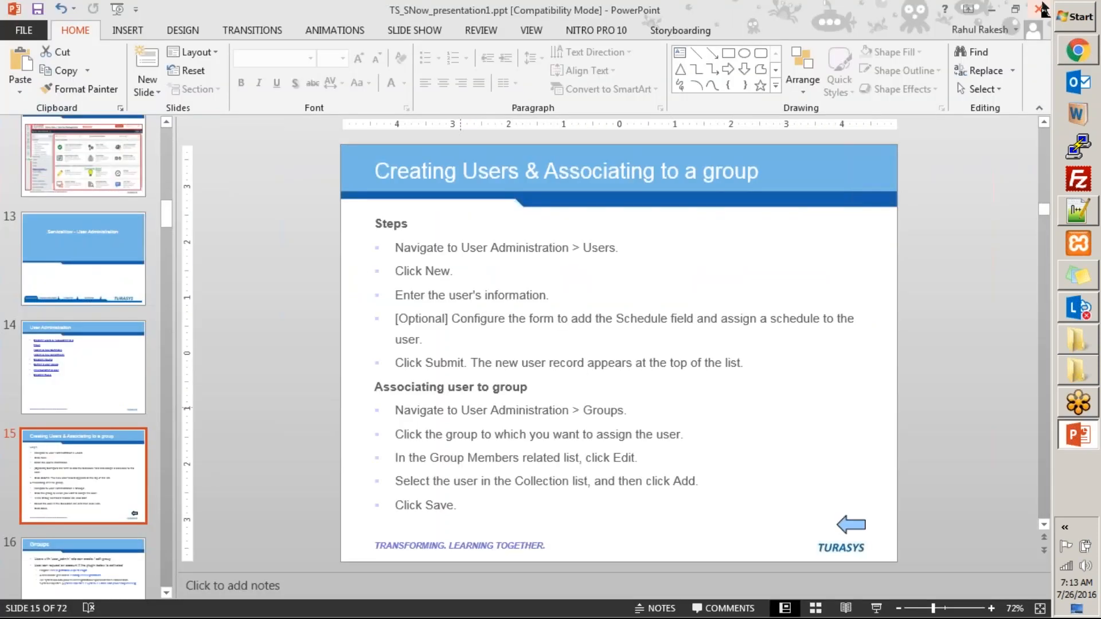
left_click(992, 9)
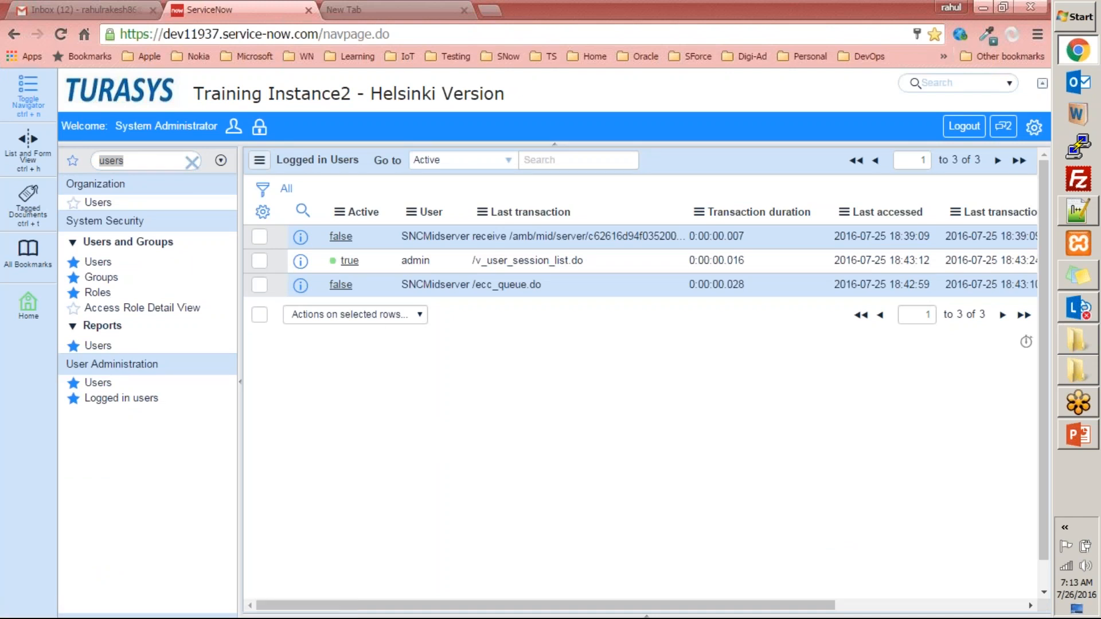
left_click(102, 281)
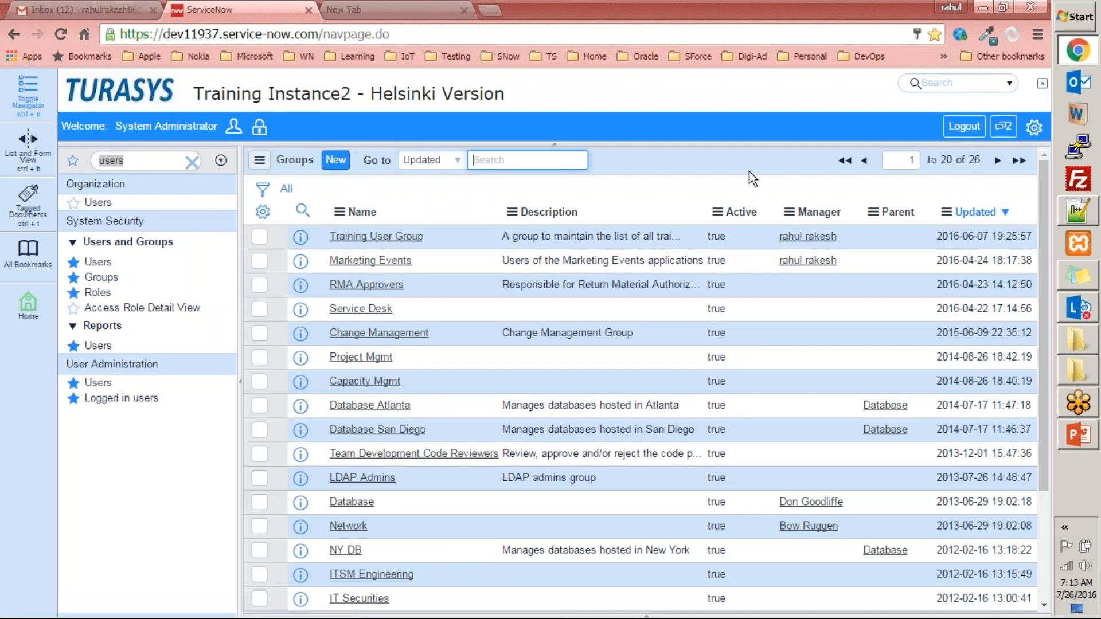
scroll(480, 504, "down", 3)
scroll(473, 548, "up", 3)
- Examine the options available on the Groups list for the list itself, the Description column and a record, including Assign Tag
left_click(259, 160)
mouse_move(285, 175)
right_click(660, 160)
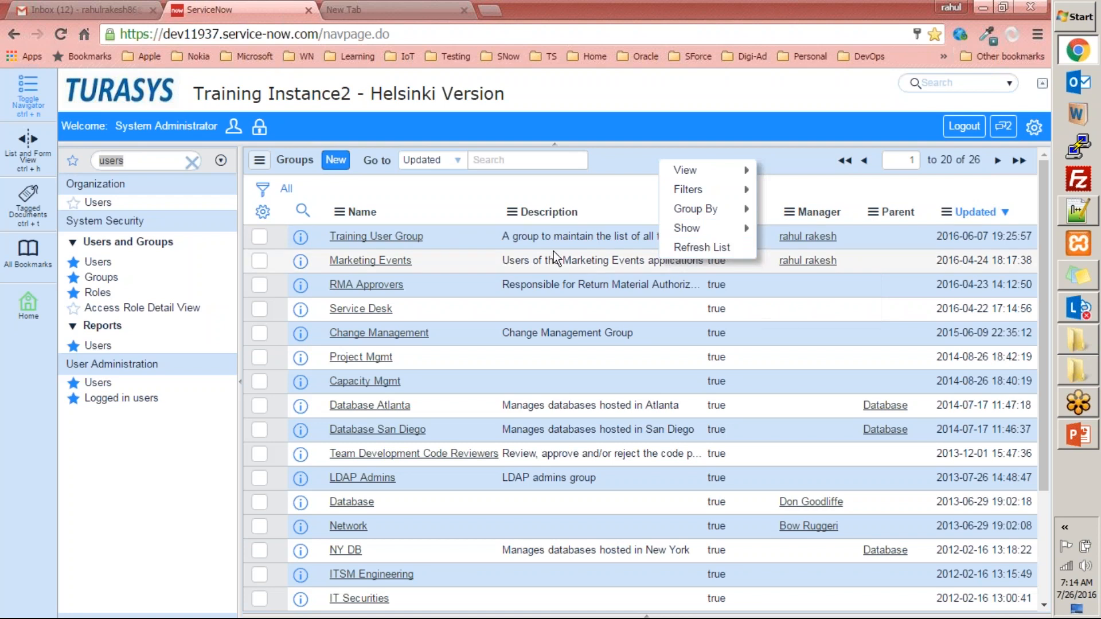
right_click(597, 215)
mouse_move(668, 359)
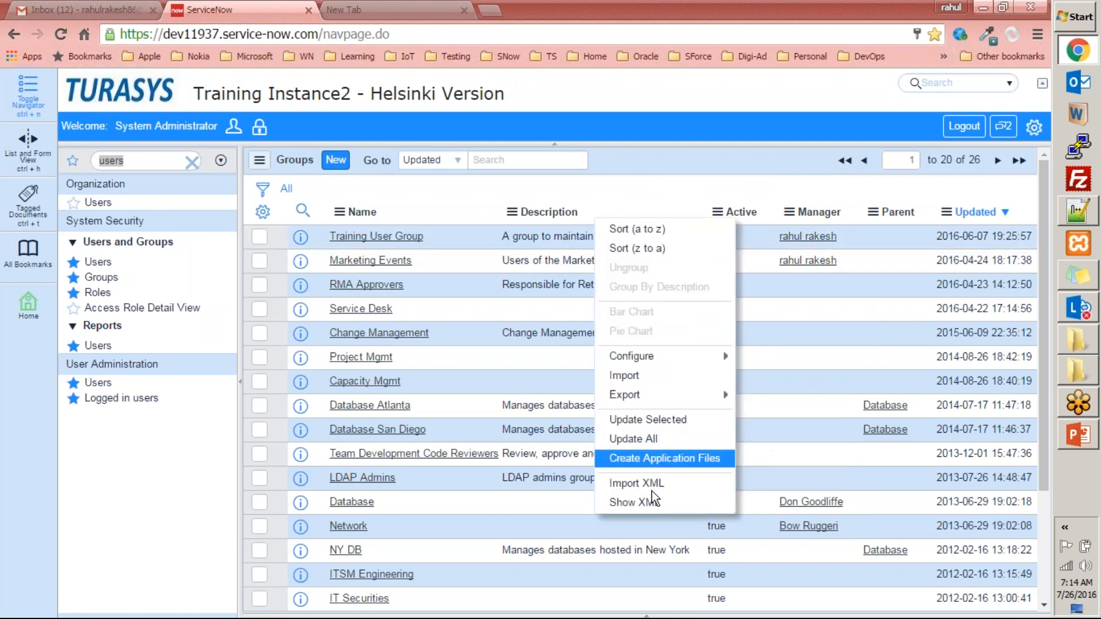
right_click(516, 234)
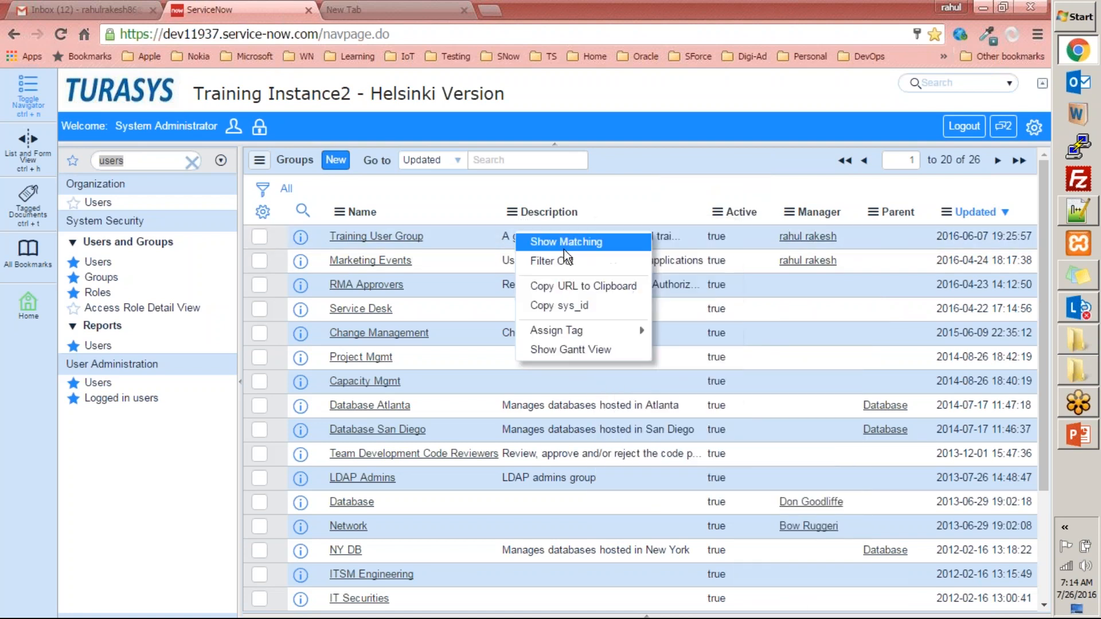
mouse_move(560, 338)
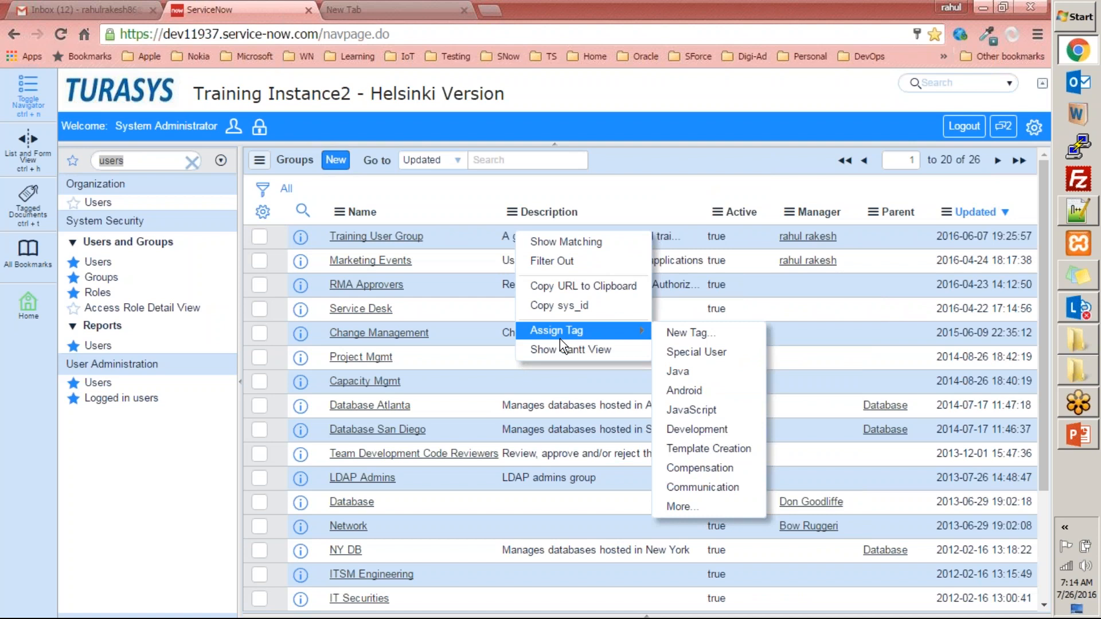
left_click(665, 166)
- View the fields of a blank new Group form and return to the Groups list without submitting it
left_click(336, 160)
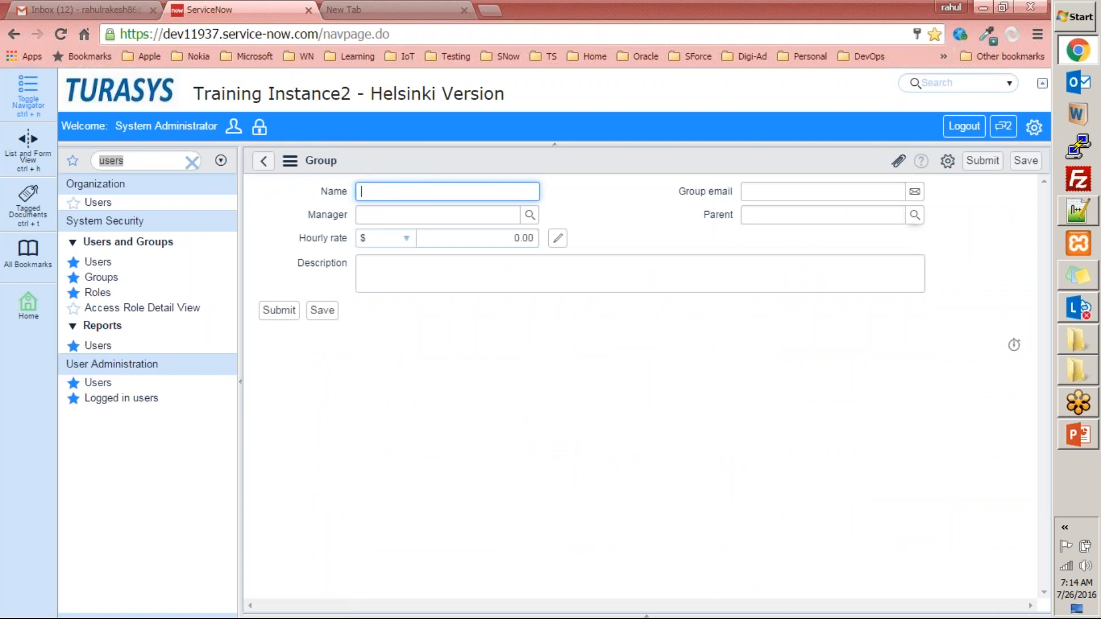
left_click(869, 240)
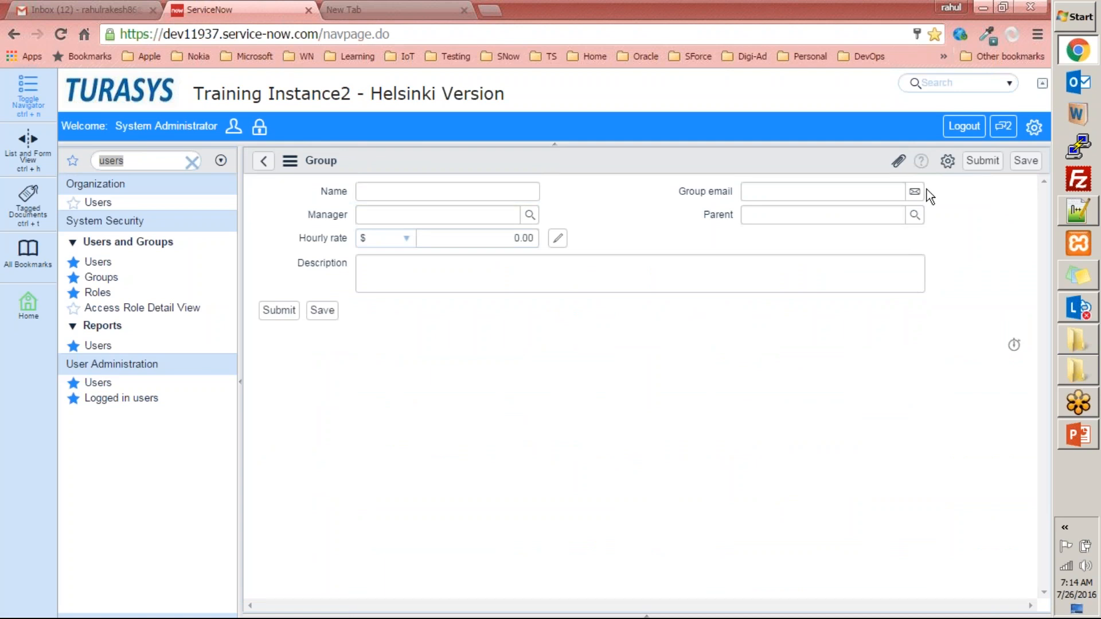
left_click(263, 165)
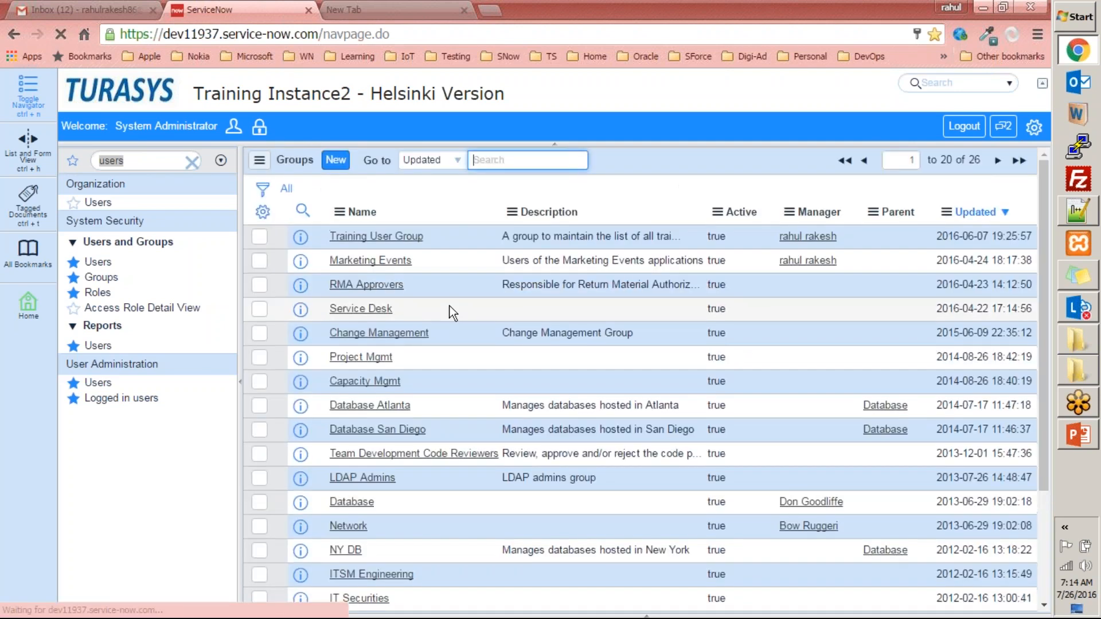
- Open the Training User Group record, view its Group Members, and inspect the Edit Members form before returning to the group
left_click(377, 236)
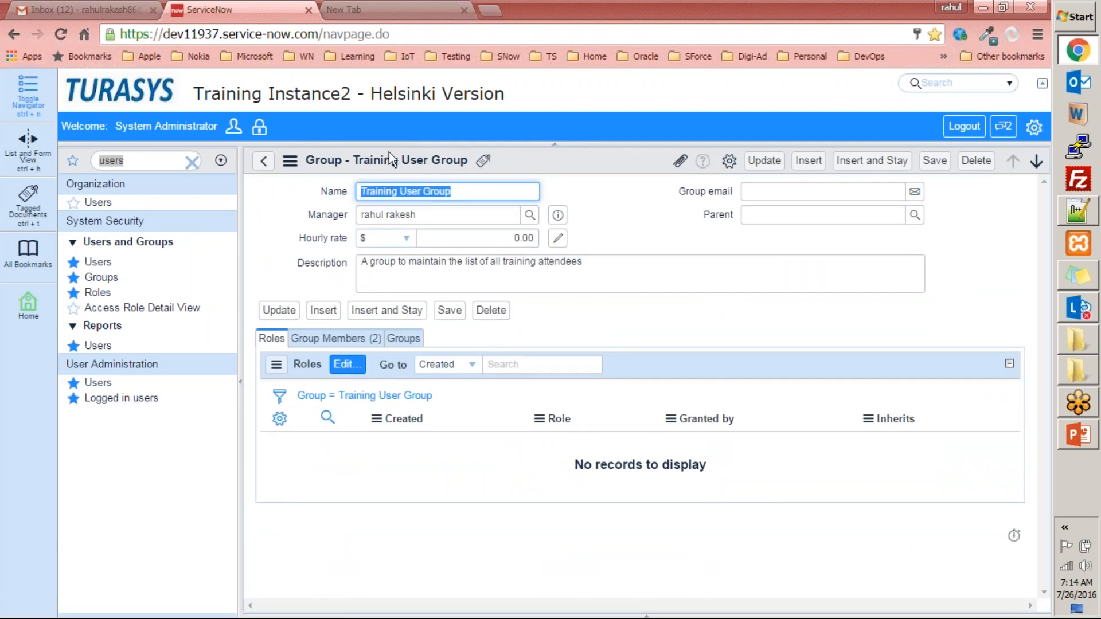
left_click(332, 339)
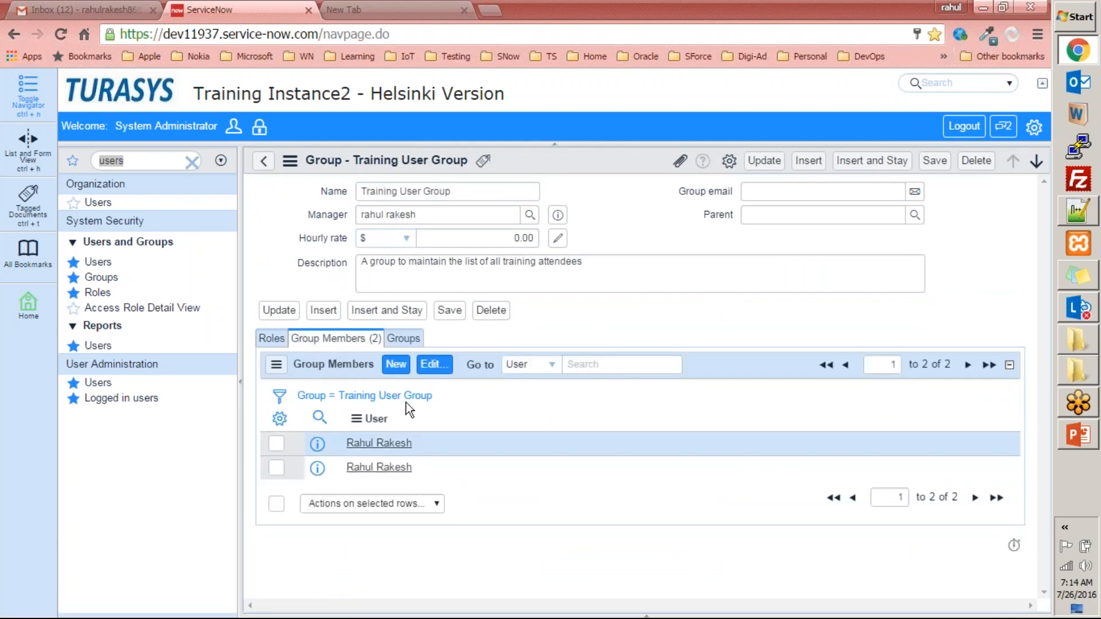
left_click(425, 367)
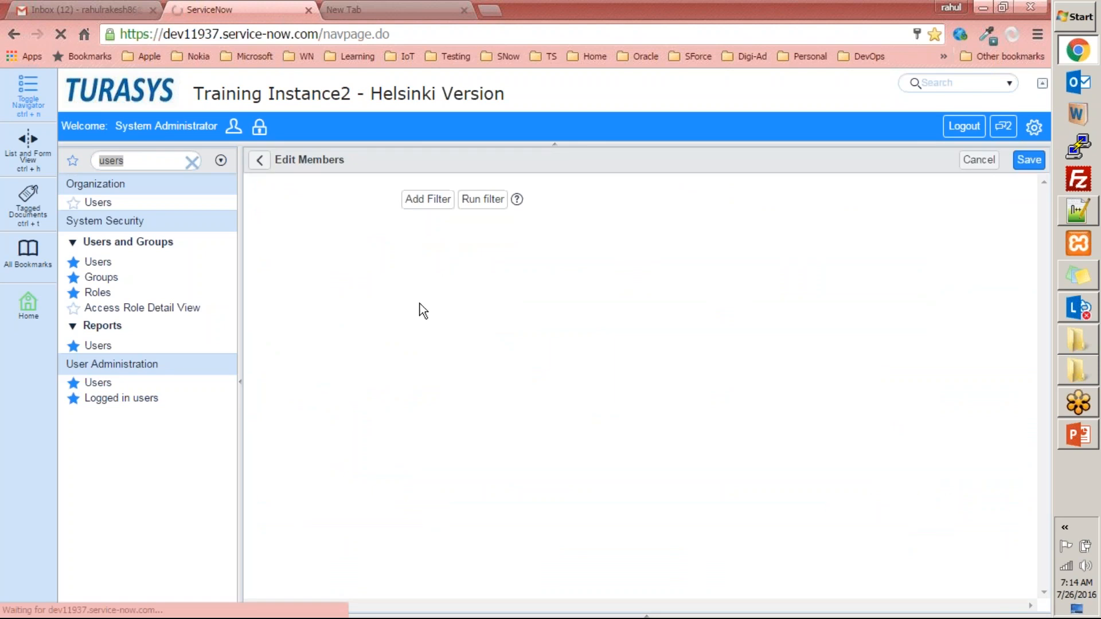
left_click_drag(448, 360, 449, 466)
left_click_drag(494, 423, 720, 483)
left_click(628, 561)
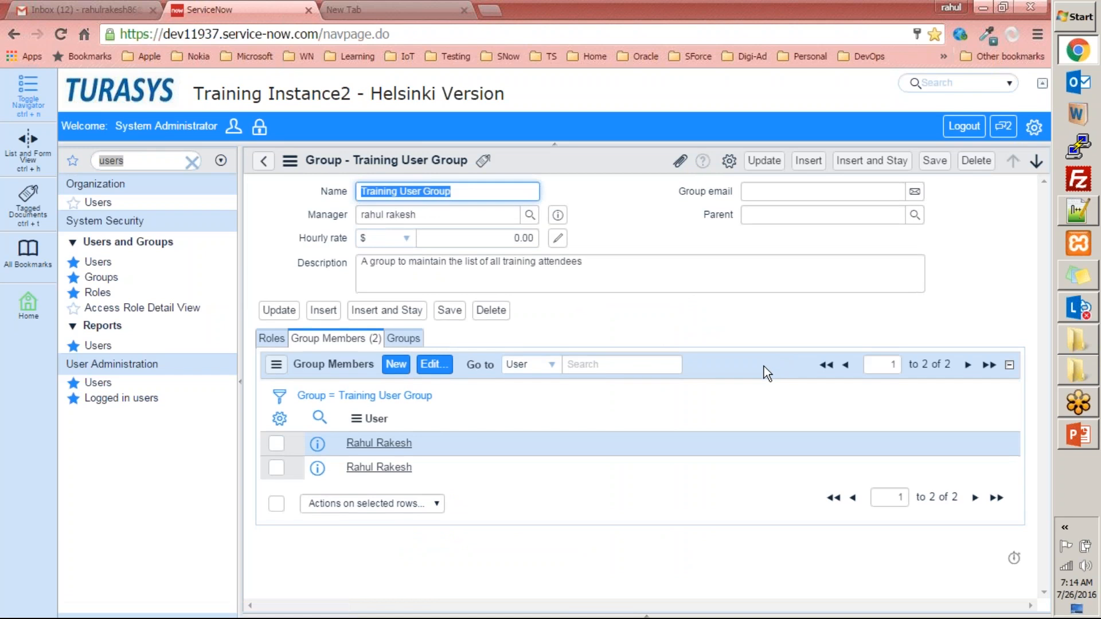
- View the Training User Group's related lists for Groups, Group Members and Roles
left_click(403, 338)
left_click(318, 338)
left_click(278, 343)
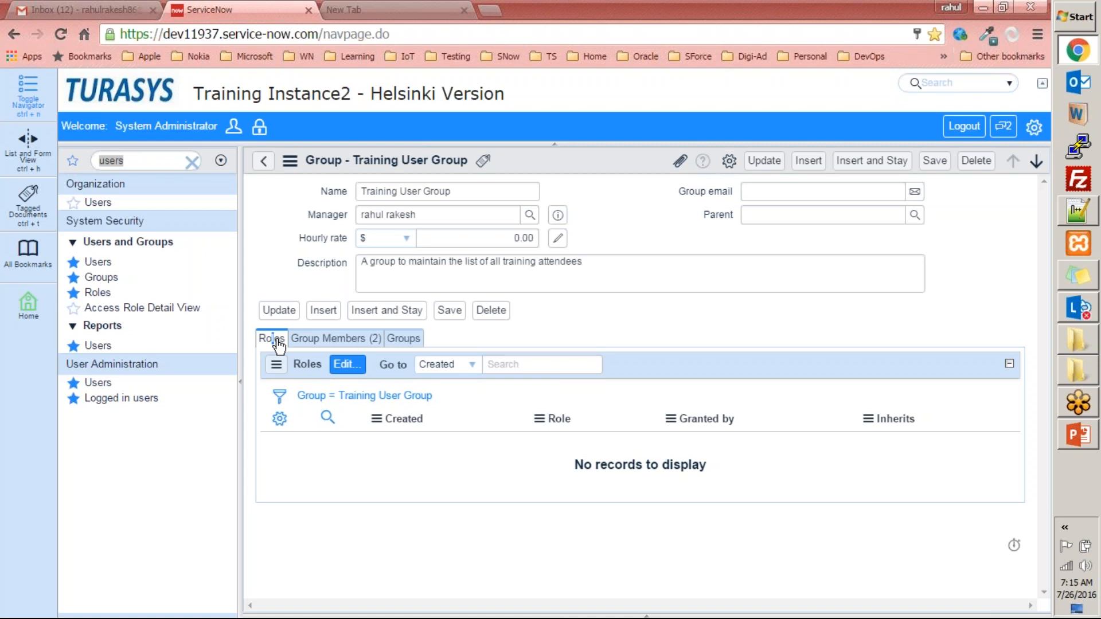
- Inspect the Training User Group's role editing form and the new child group form, returning from both without saving
left_click(347, 364)
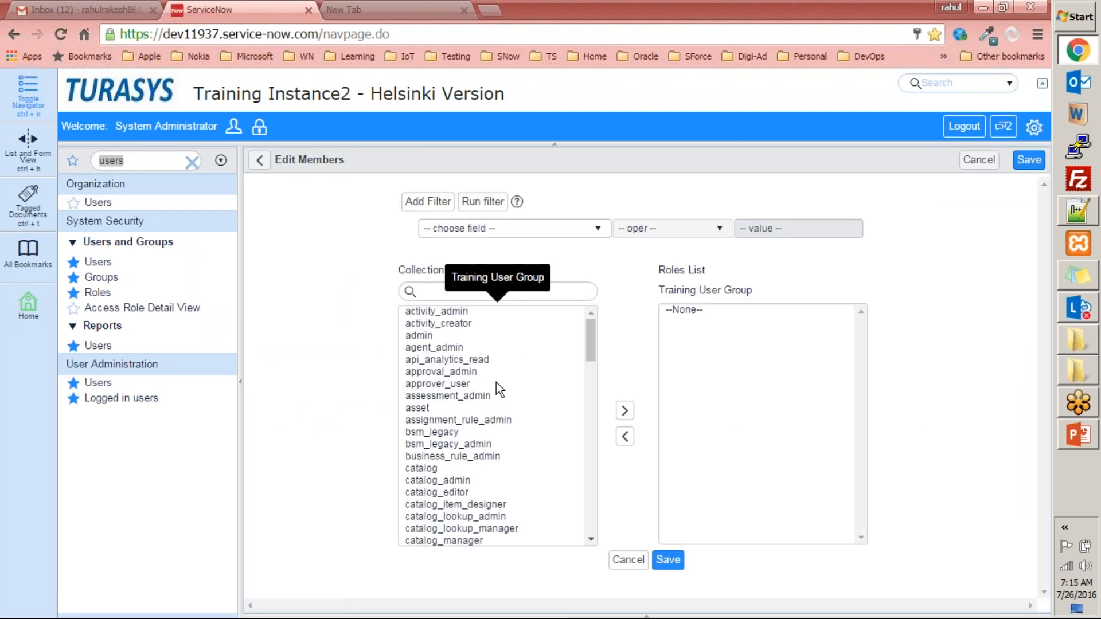
left_click(259, 160)
left_click(412, 339)
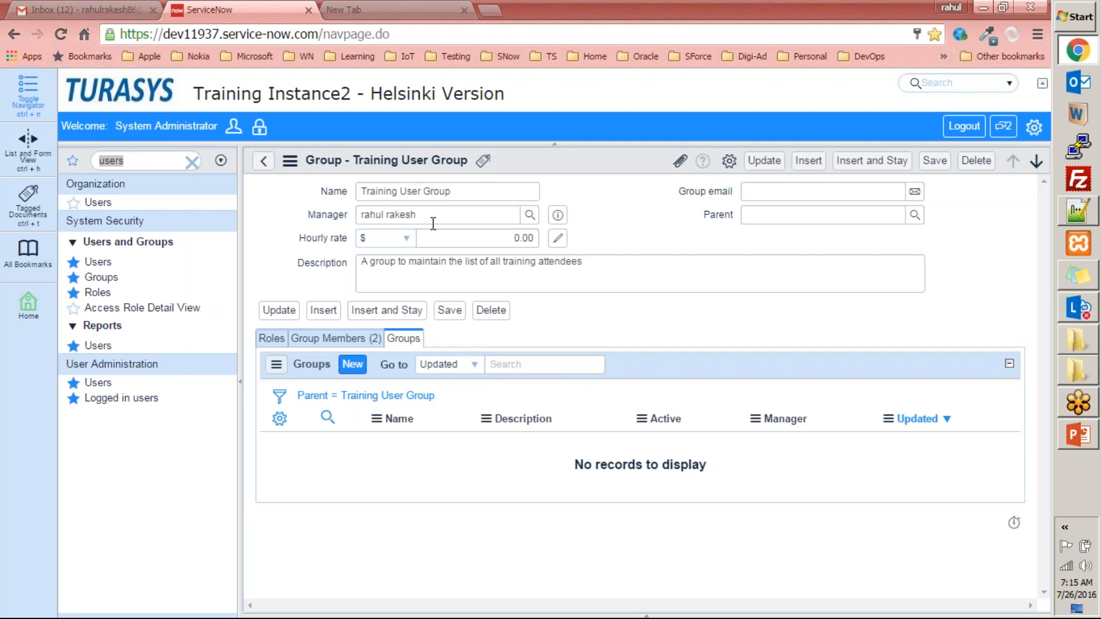
left_click_drag(480, 191, 364, 175)
left_click(348, 181)
left_click(352, 365)
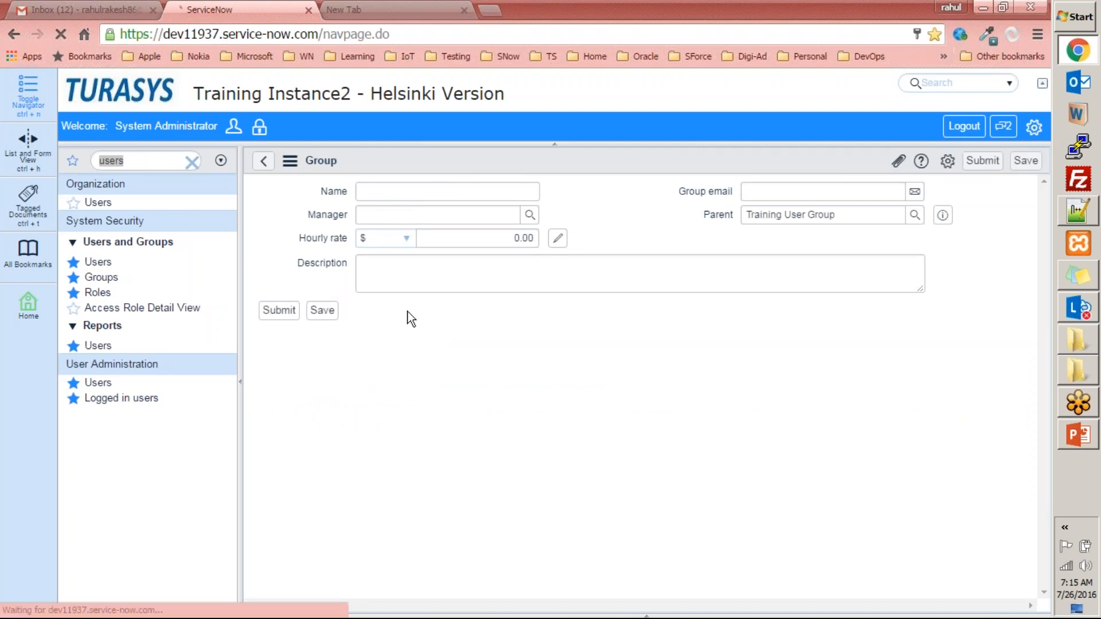
left_click(264, 163)
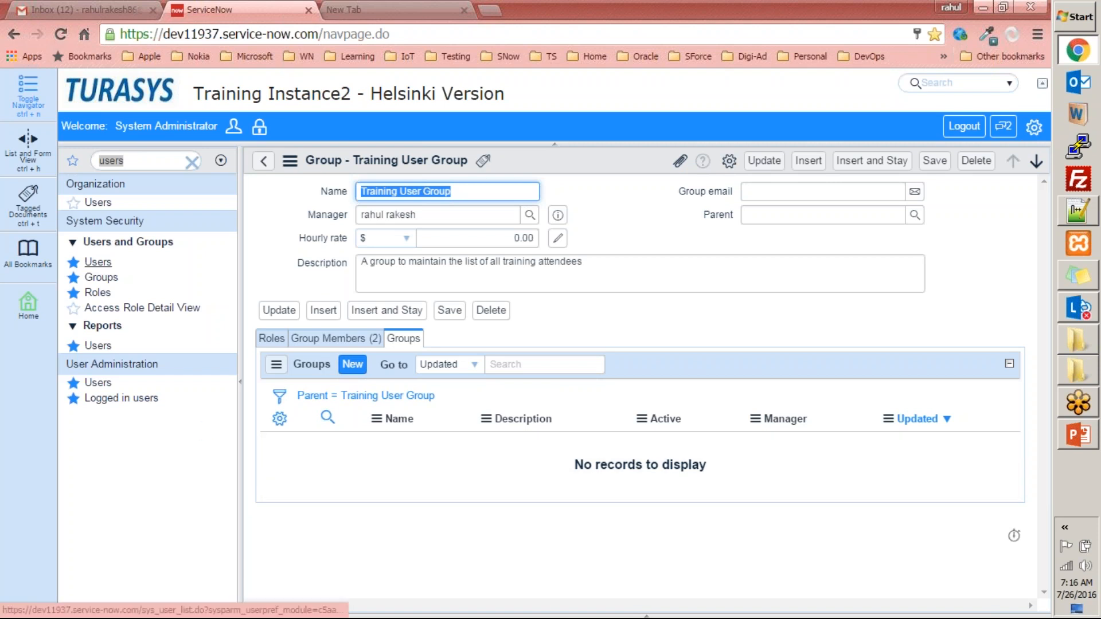
- View the Users report and examine the Security ACL Details list under Access Role Detail View
left_click(107, 347)
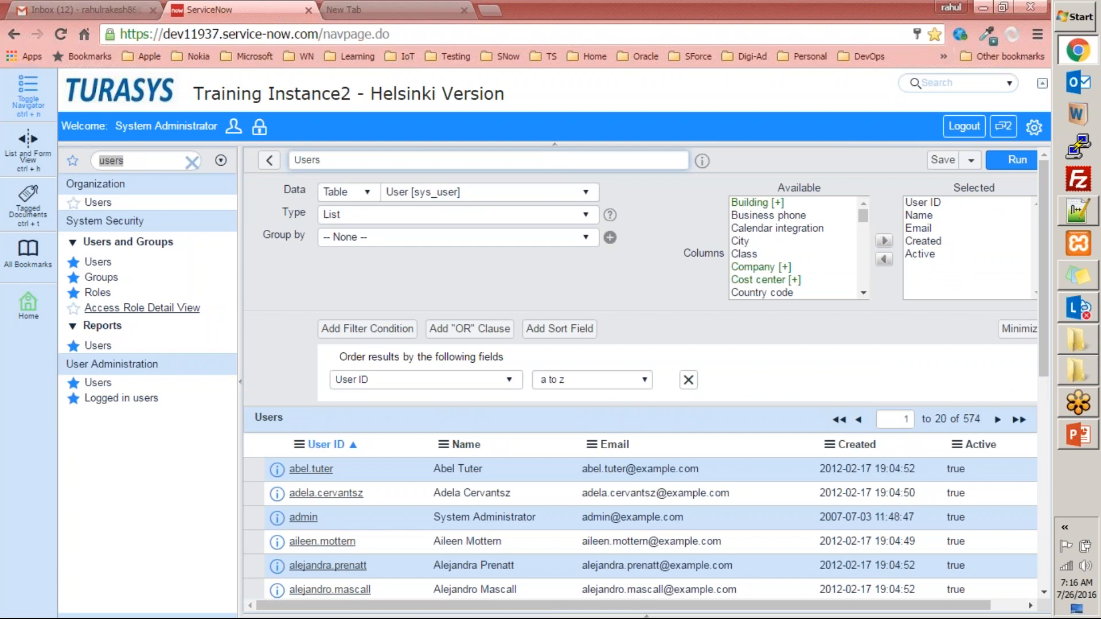
left_click(114, 310)
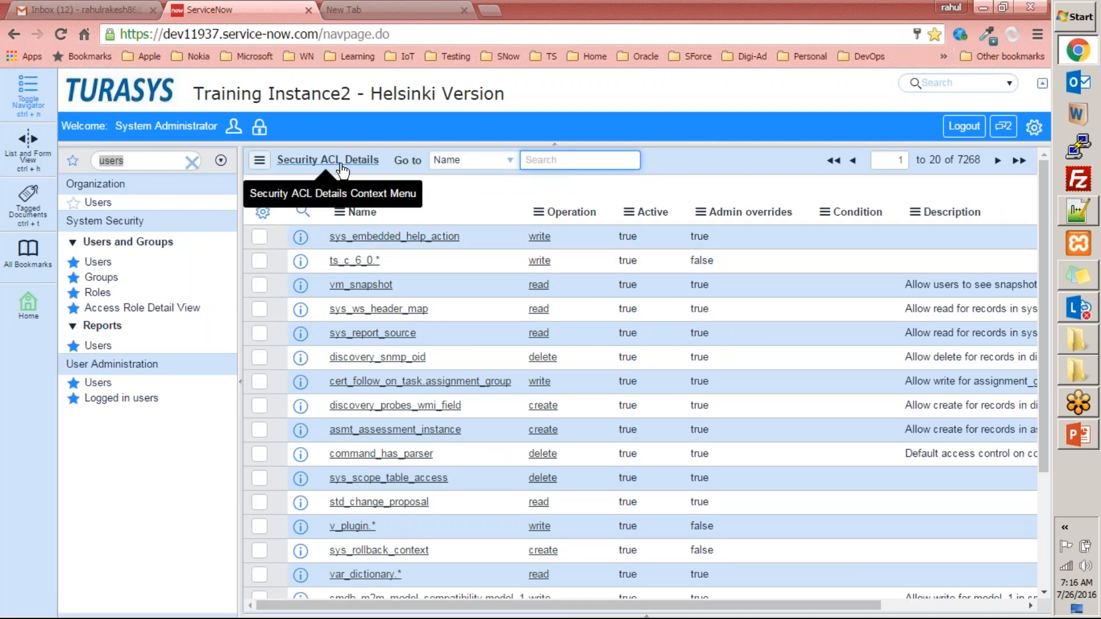
scroll(442, 386, "down", 3)
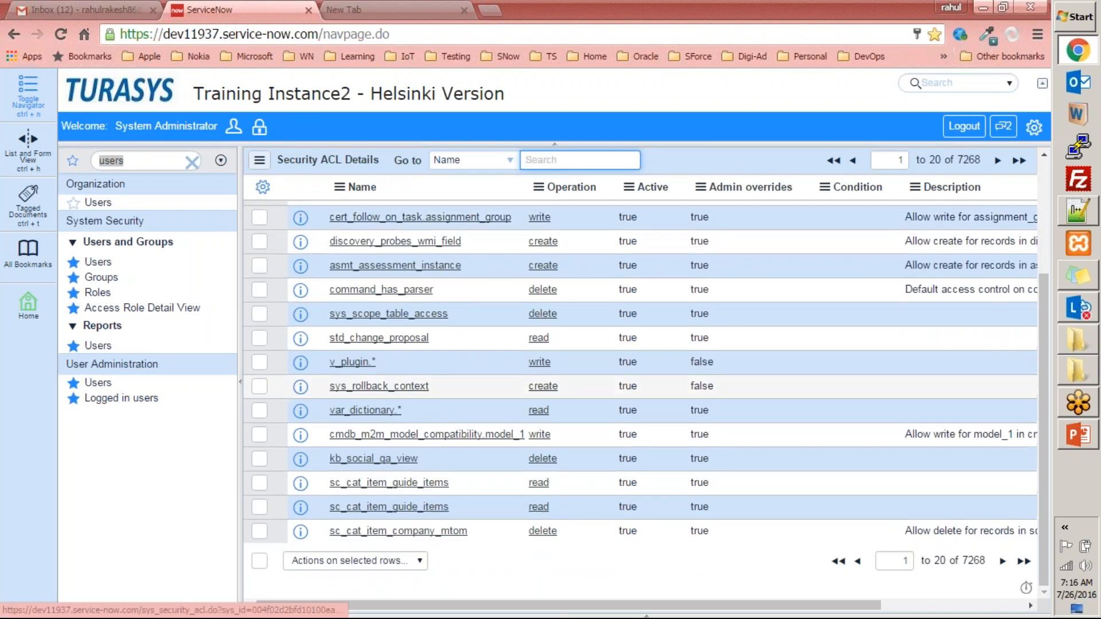
scroll(442, 386, "up", 3)
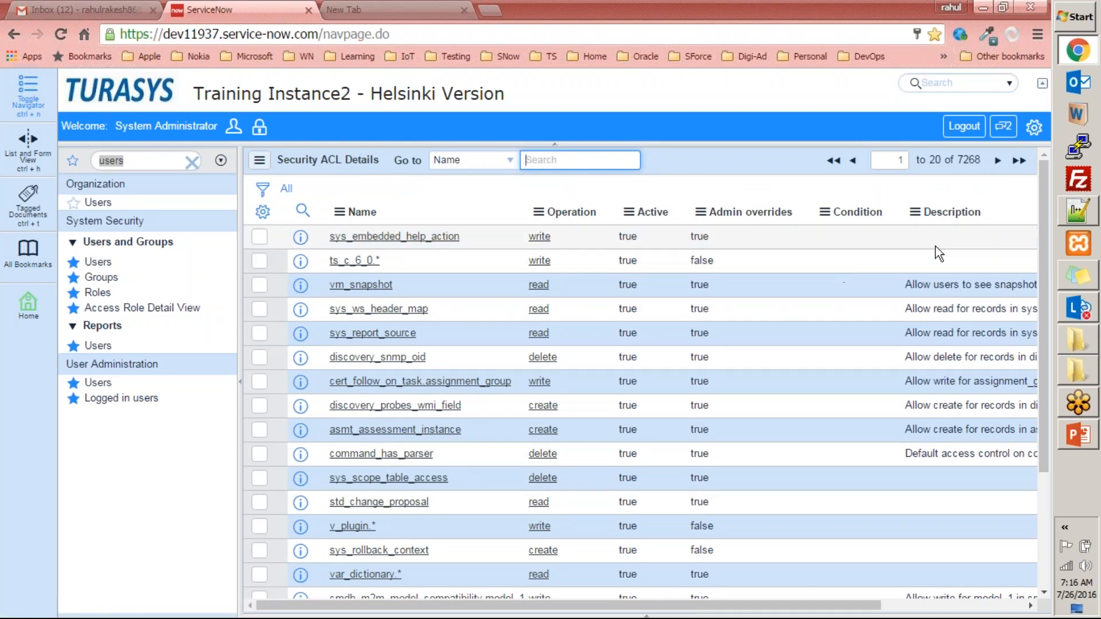
mouse_move(764, 608)
left_mouse_down()
mouse_move(939, 610)
mouse_move(745, 607)
left_mouse_up()
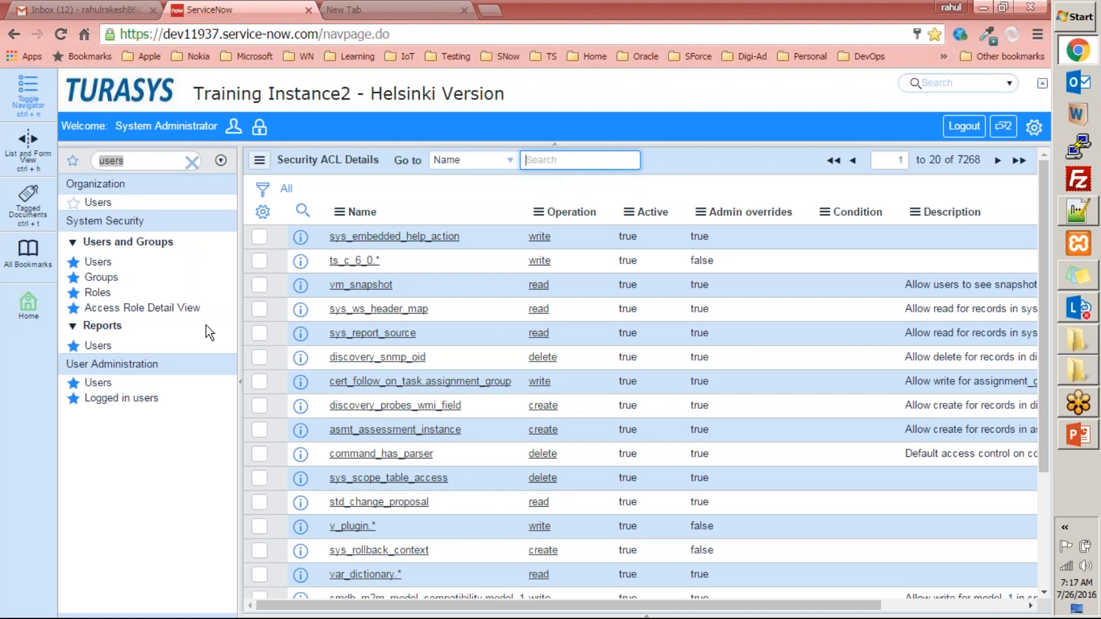
- Filter the navigator by "administr" and bring the User Administration application's modules into view
left_click(188, 164)
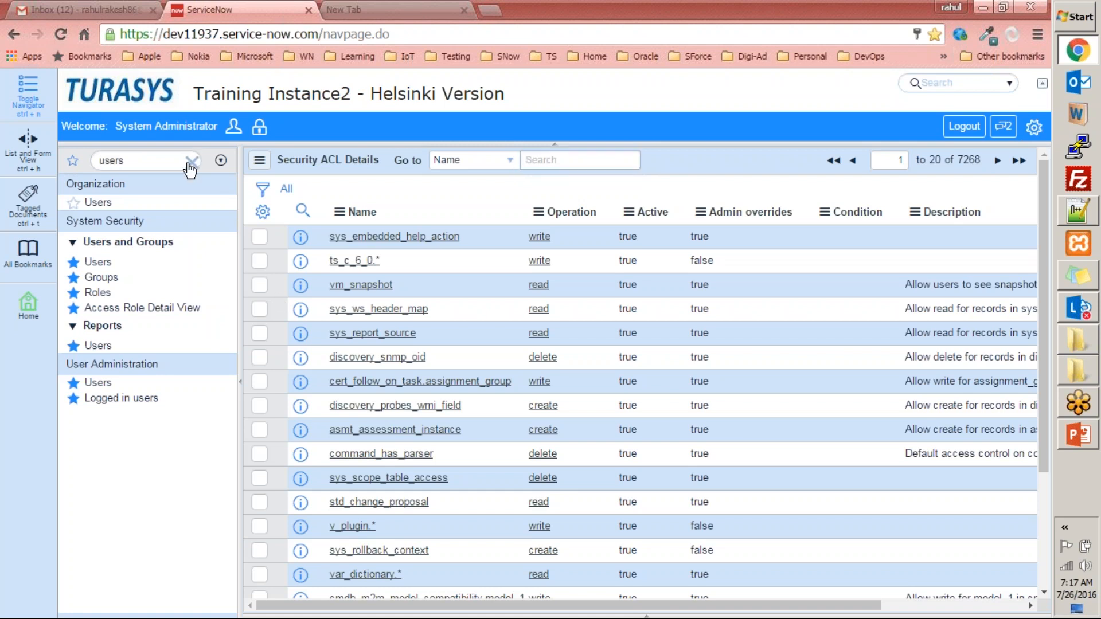
type("admin")
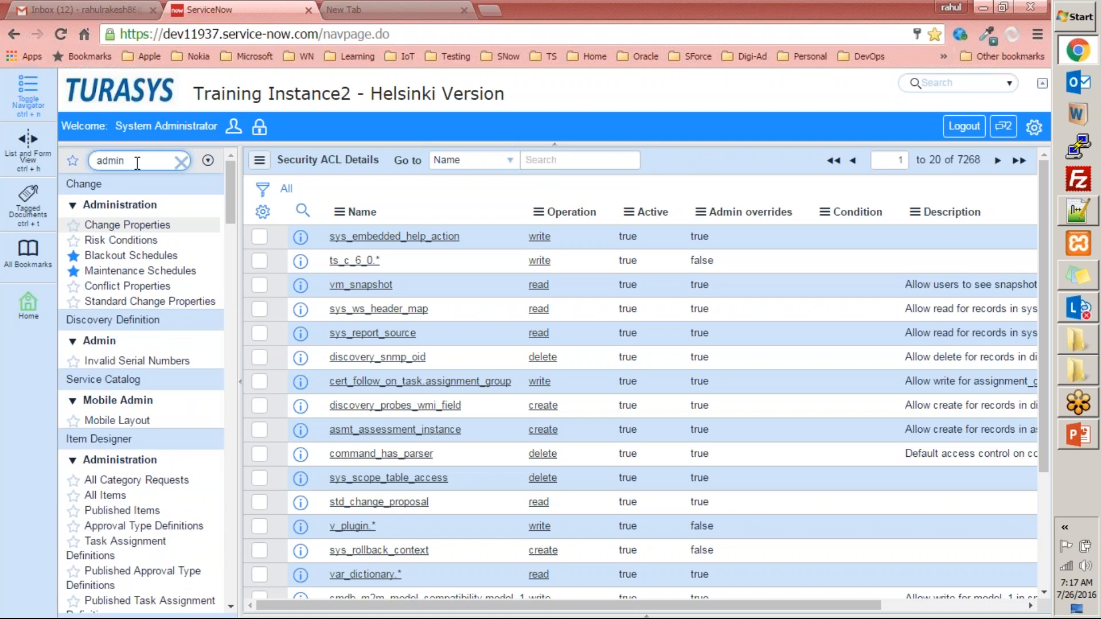
type("st")
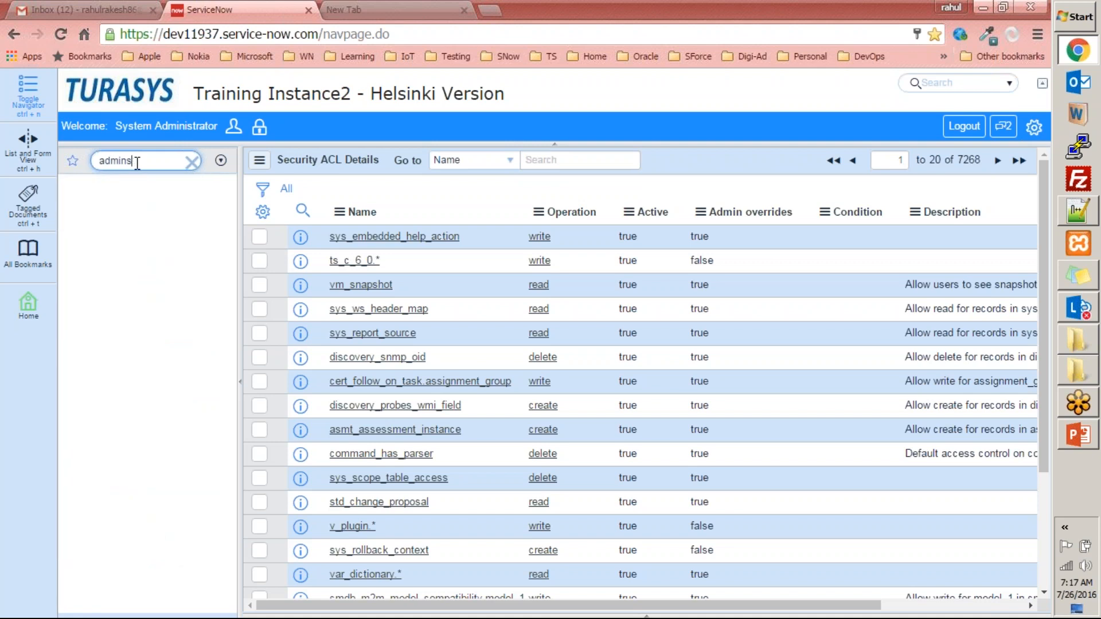
key("BackSpace")
key("BackSpace")
type("istr")
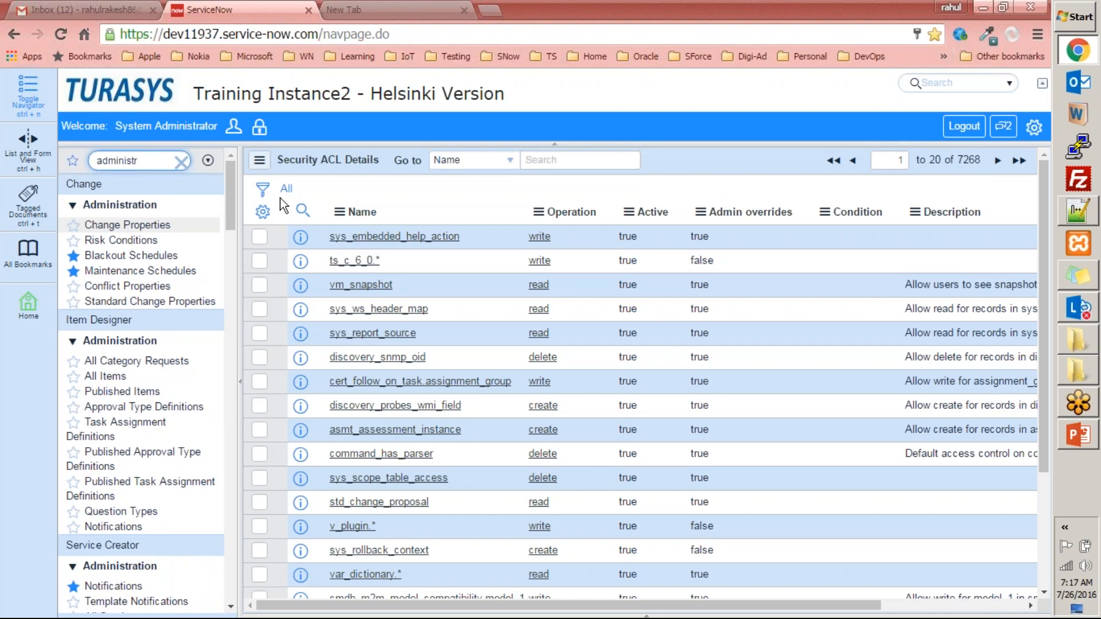
left_click_drag(235, 218, 237, 556)
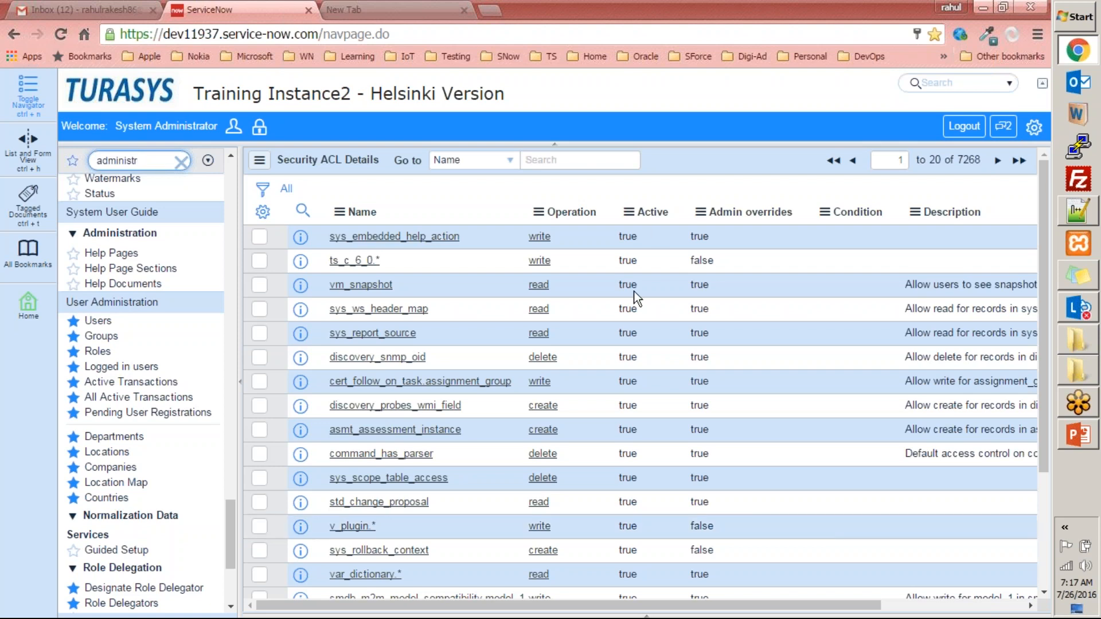
left_click_drag(232, 515, 226, 529)
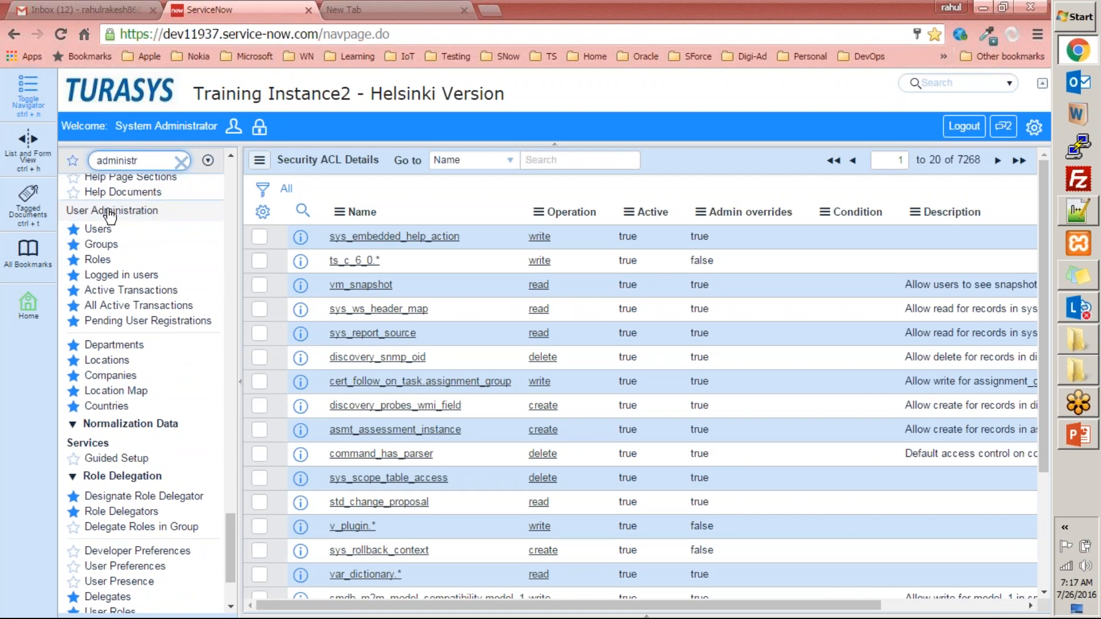
- View the User Administration lists for Users, Groups, Roles and Logged in users
left_click(98, 228)
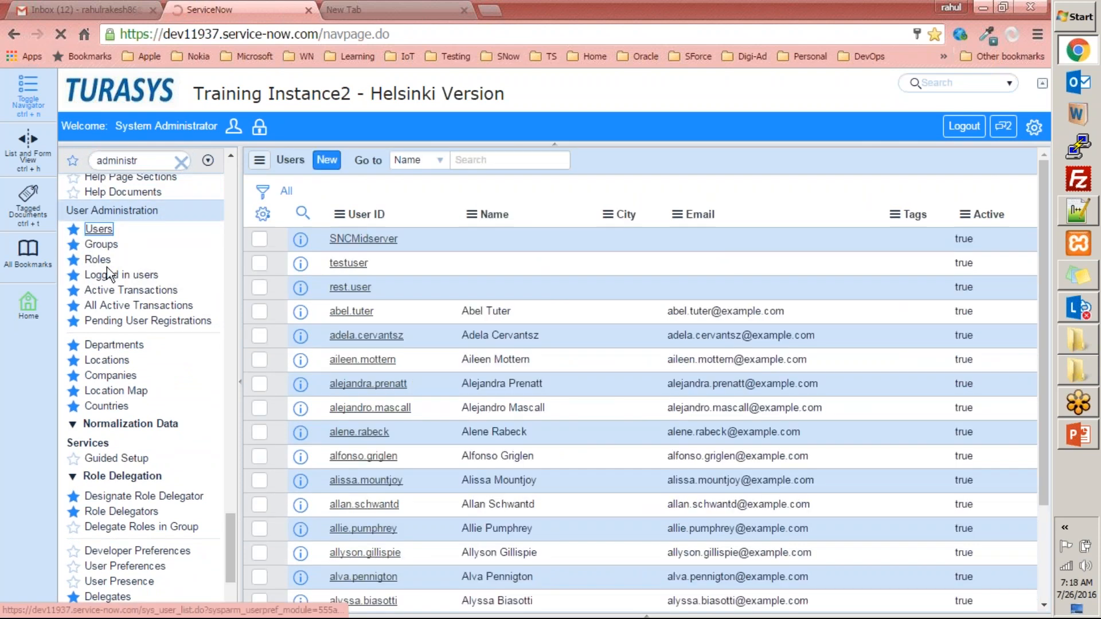
left_click(113, 247)
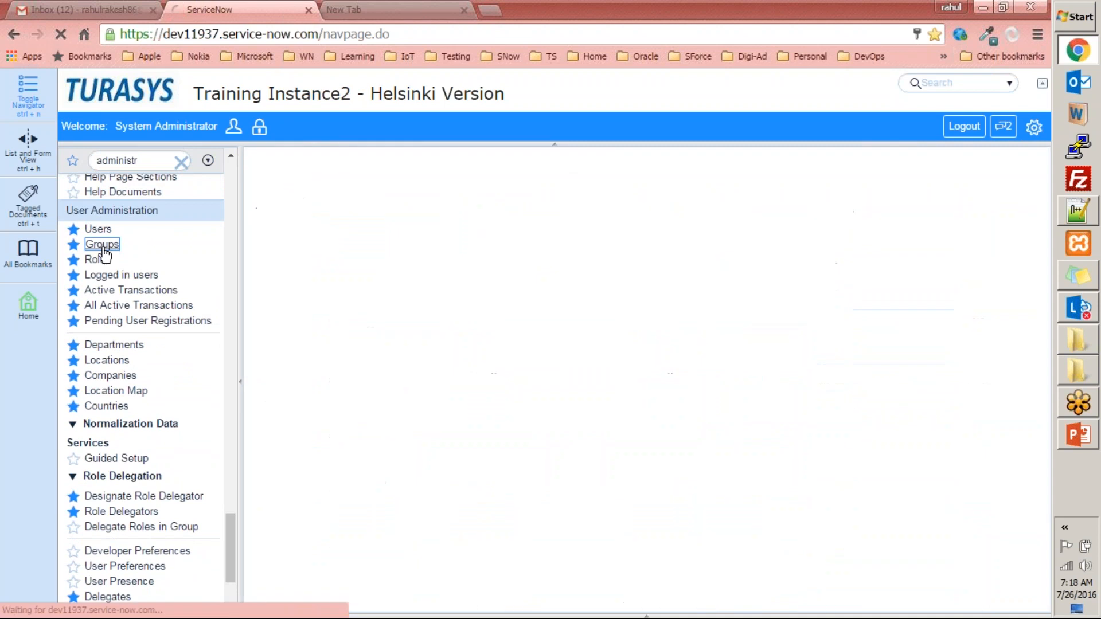
left_click(97, 260)
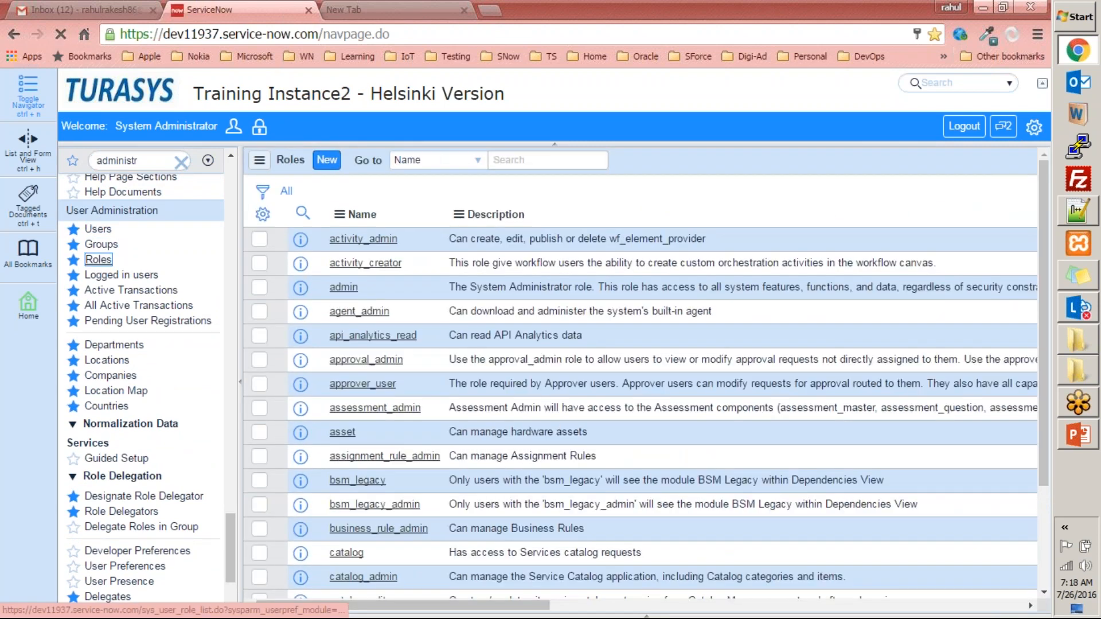
left_click(99, 276)
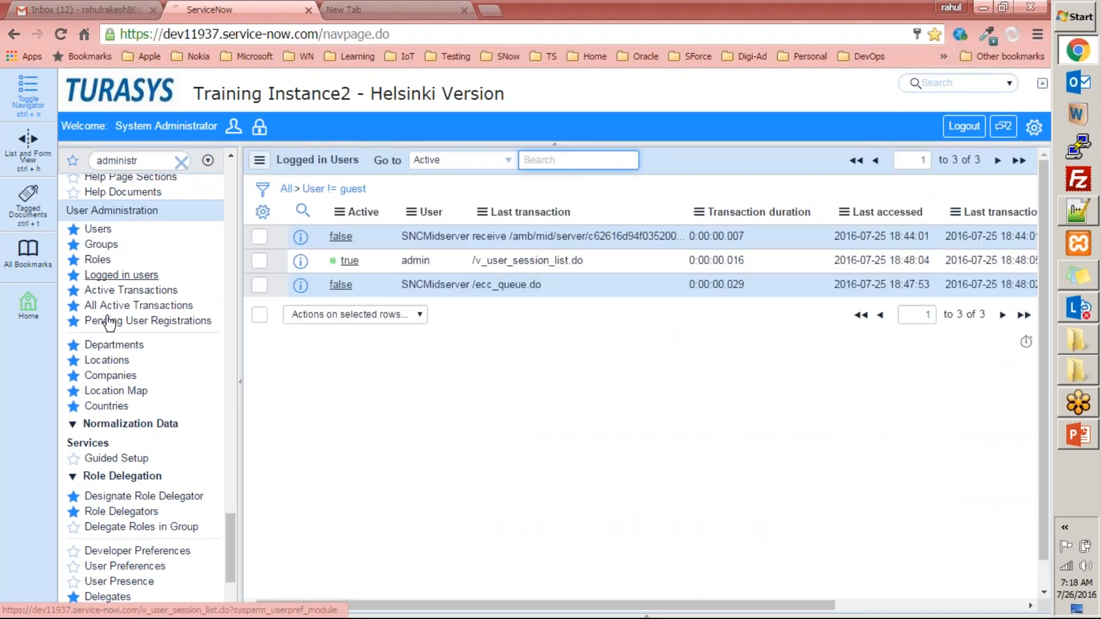
- Examine Active Transactions with its admin record and without the Foreground filter, plus All Active Transactions and Pending User Registrations
left_click(131, 291)
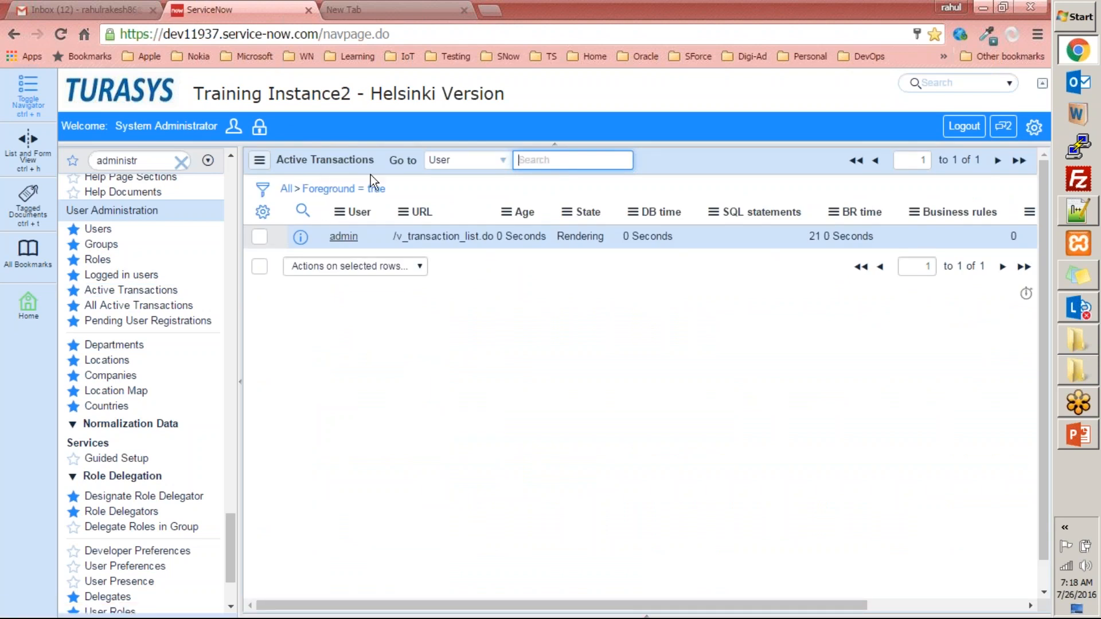
left_click(344, 238)
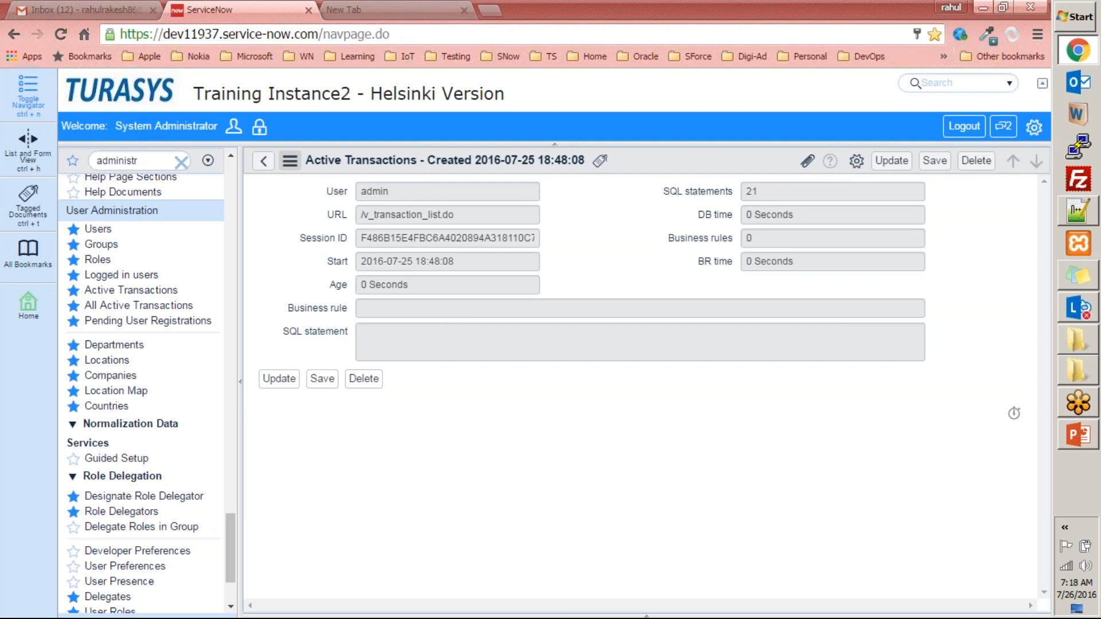
left_click(267, 163)
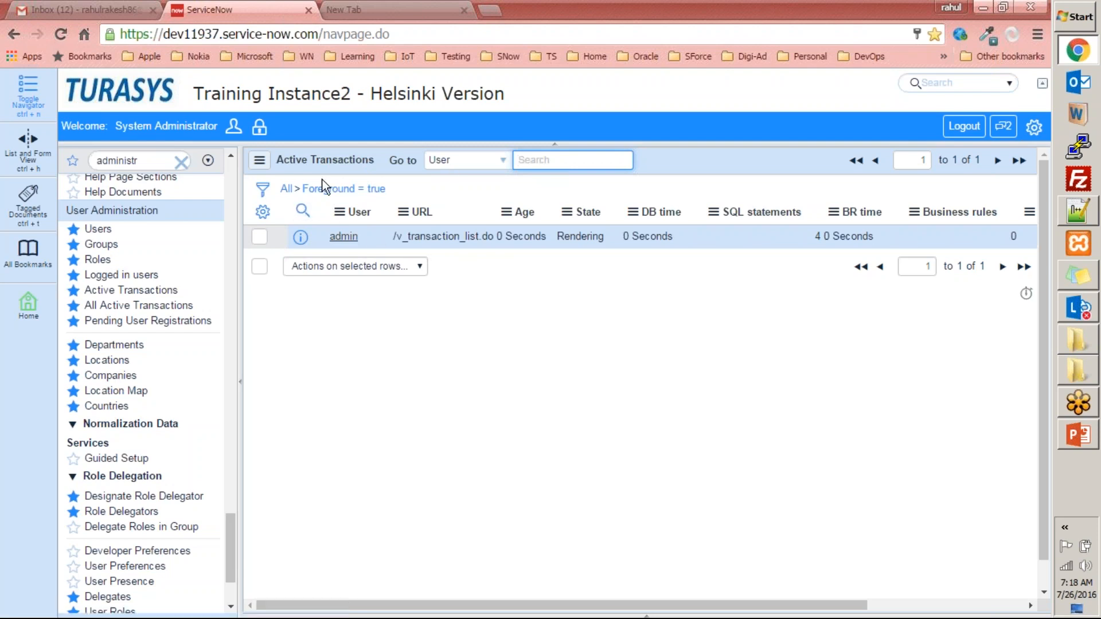
left_click(287, 188)
left_click(143, 307)
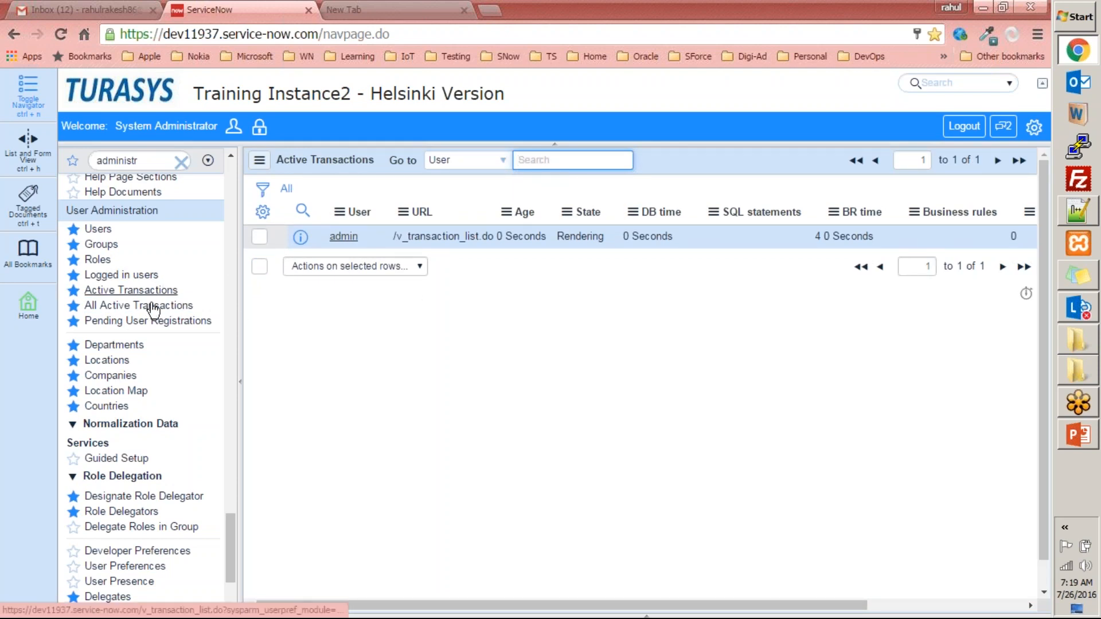
left_click(136, 322)
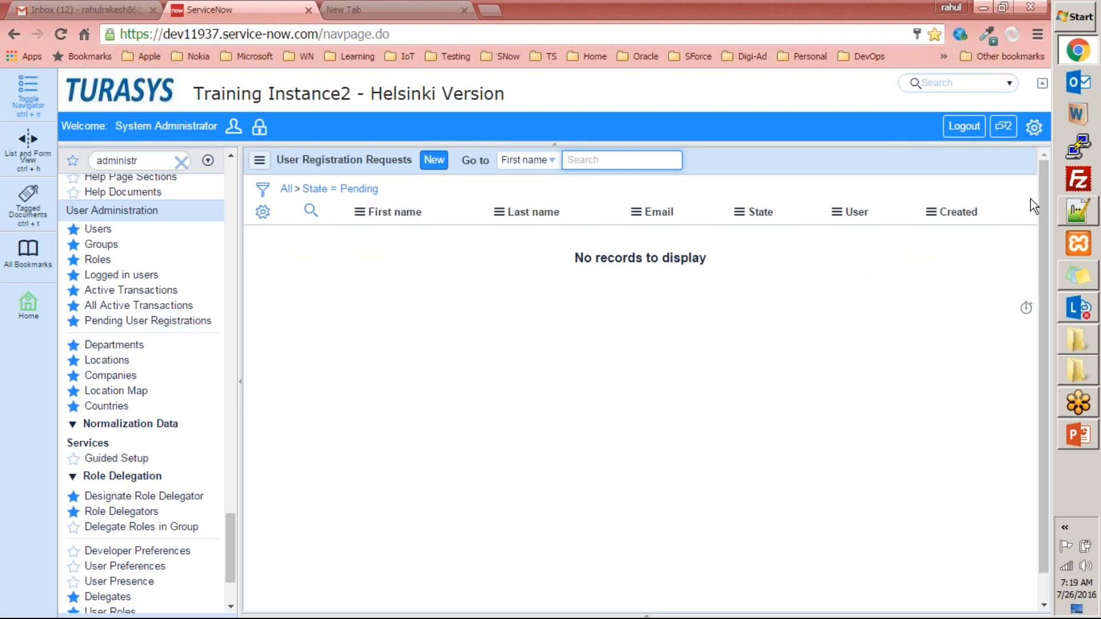
- Log out of the instance and load its login page from the base URL dev11937.service-now.com
left_click(955, 130)
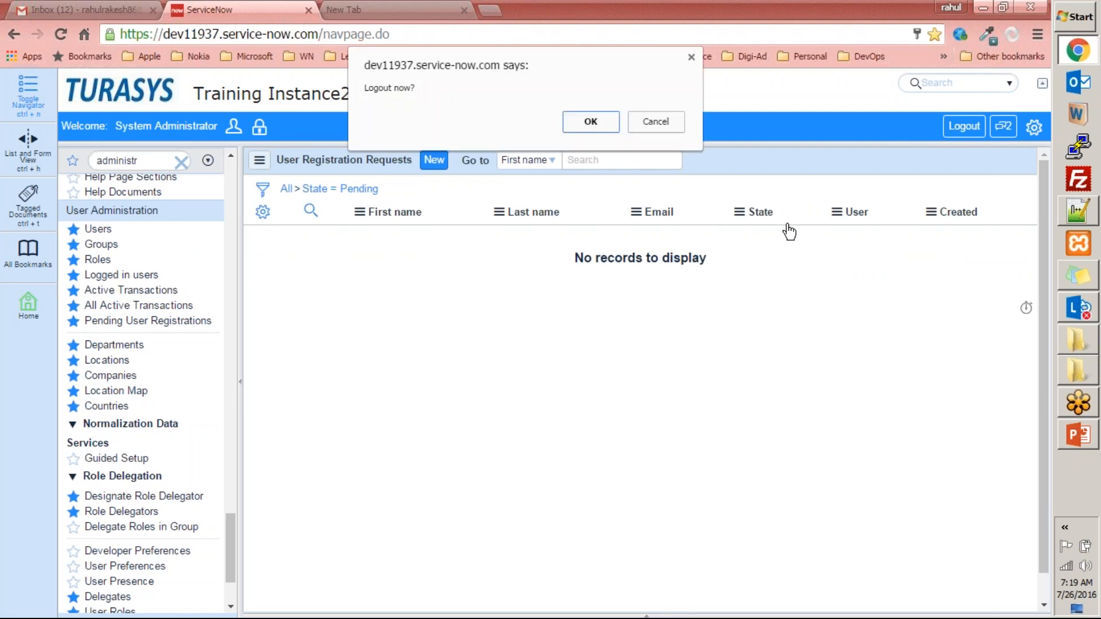
left_click(577, 122)
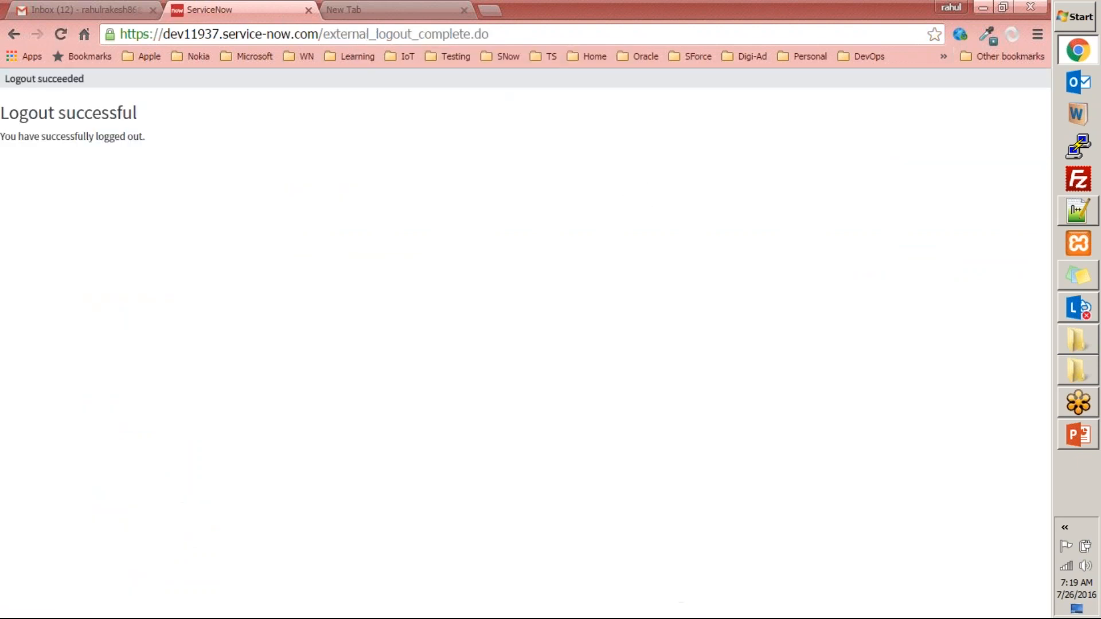
left_click_drag(326, 35, 621, 36)
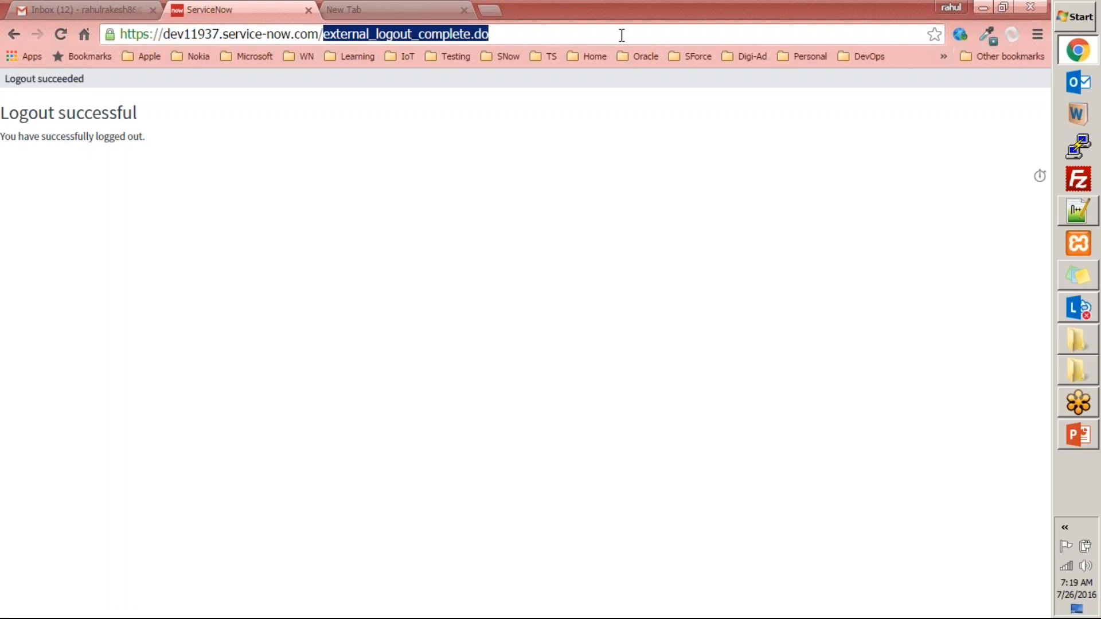
key("BackSpace")
key("BackSpace")
key("Return")
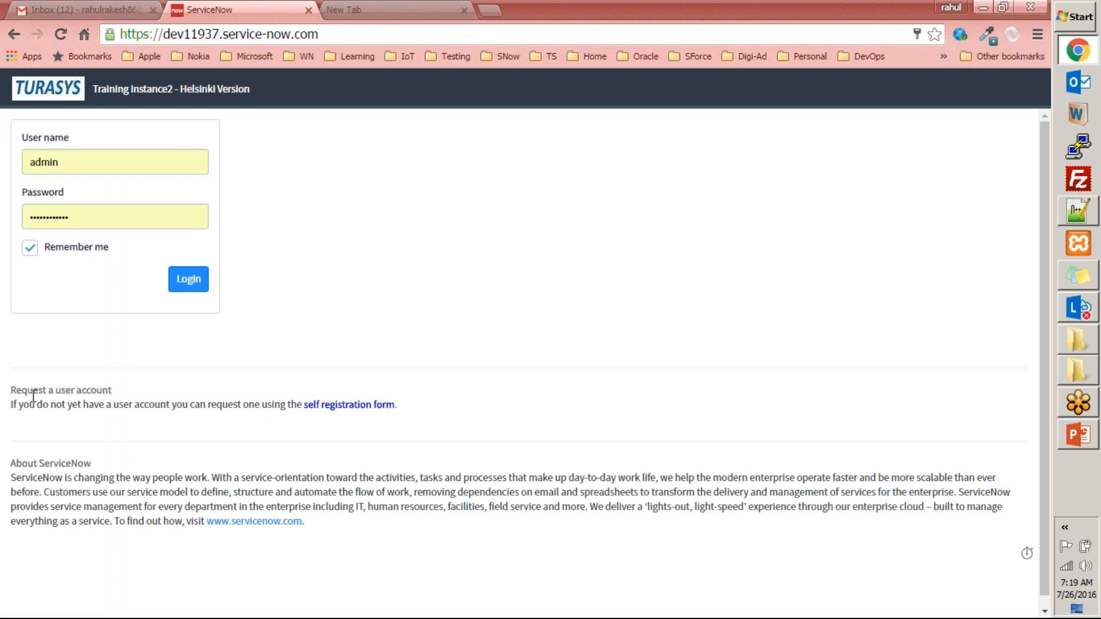
- Open the self registration form and enter the requester's first and last name
left_click(351, 407)
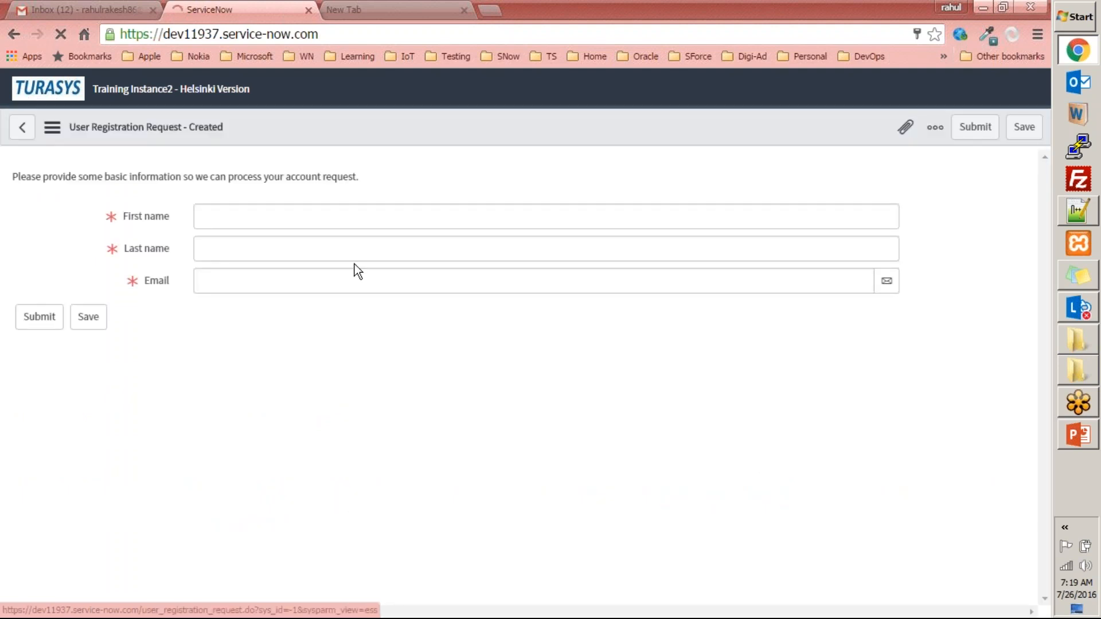
left_click(353, 207)
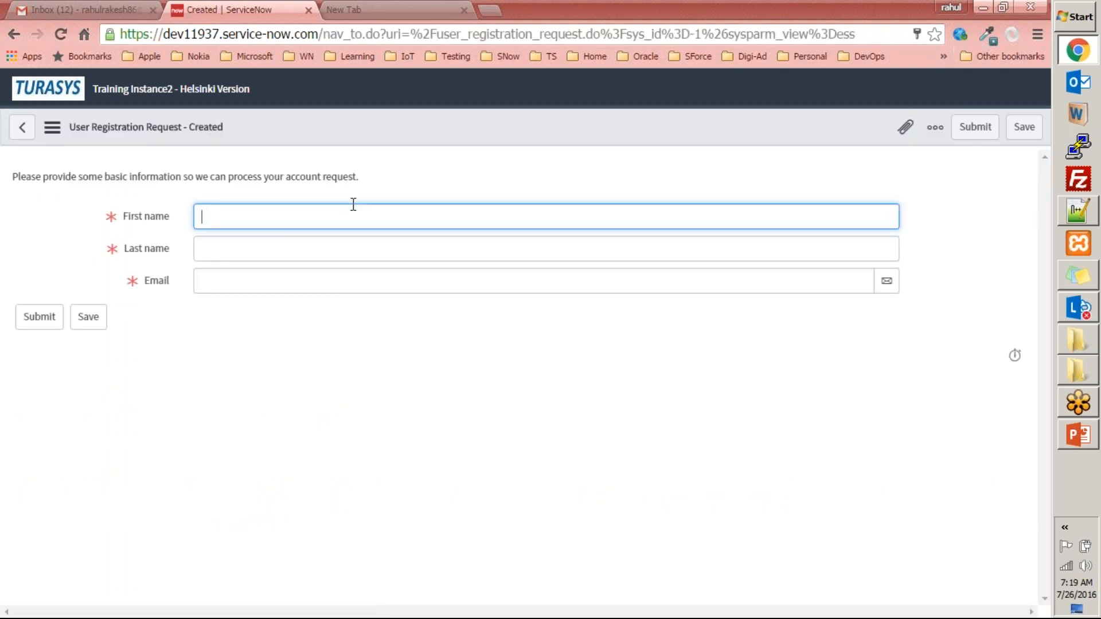
key("Tab")
key("Tab")
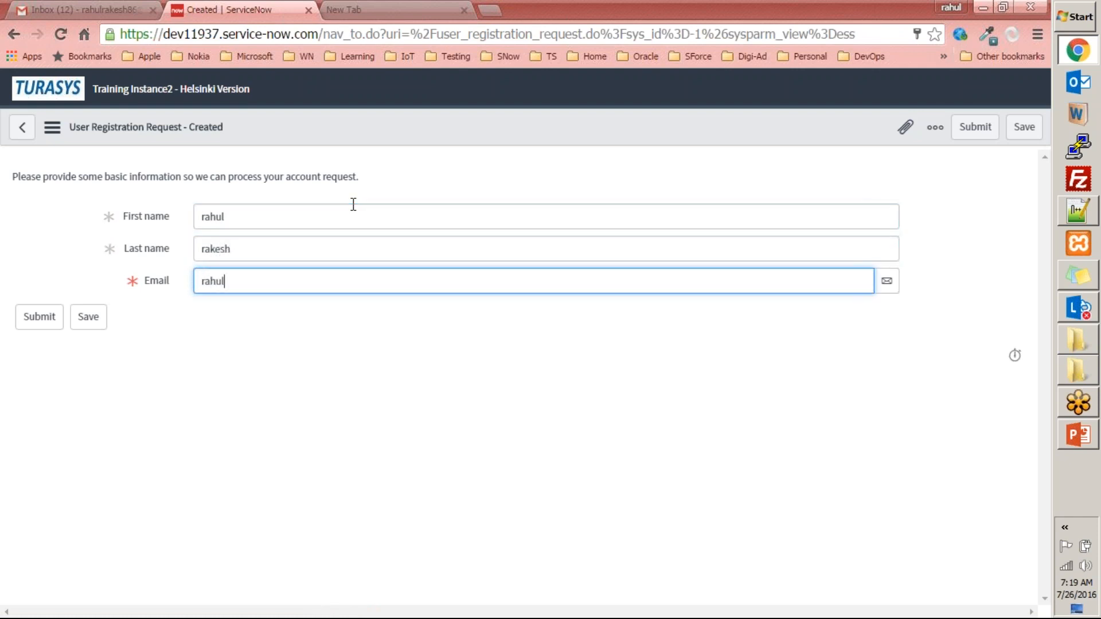
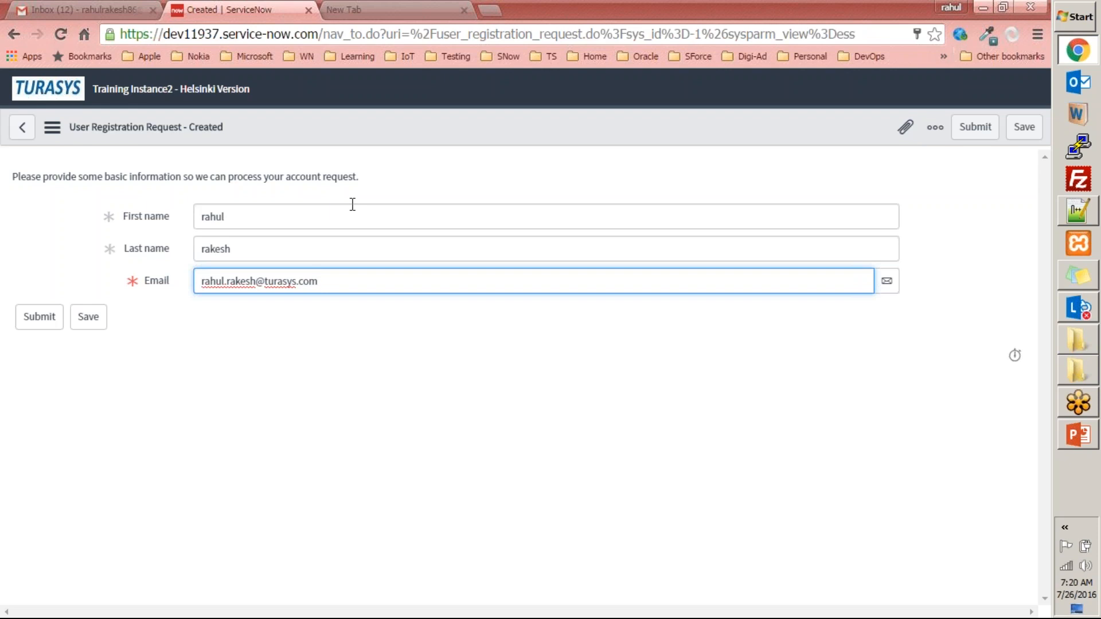
- Enter the requester's email address and try to submit the user registration request
left_click(30, 320)
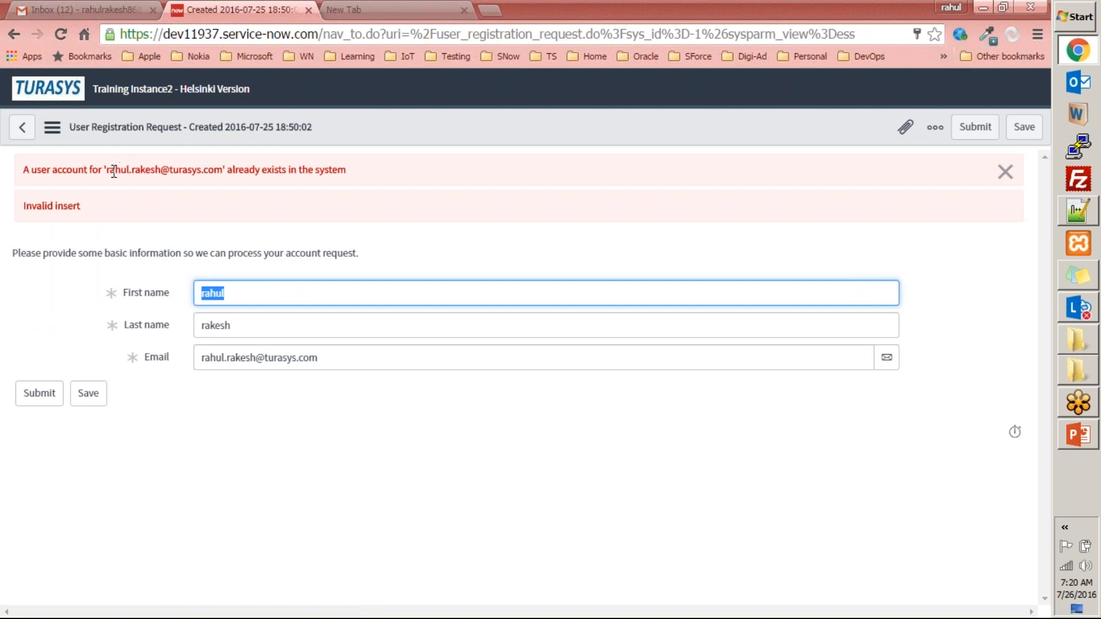
- Add a 1 before the @ in the registration email address and submit the request again
left_click_drag(104, 170, 219, 174)
left_click(256, 353)
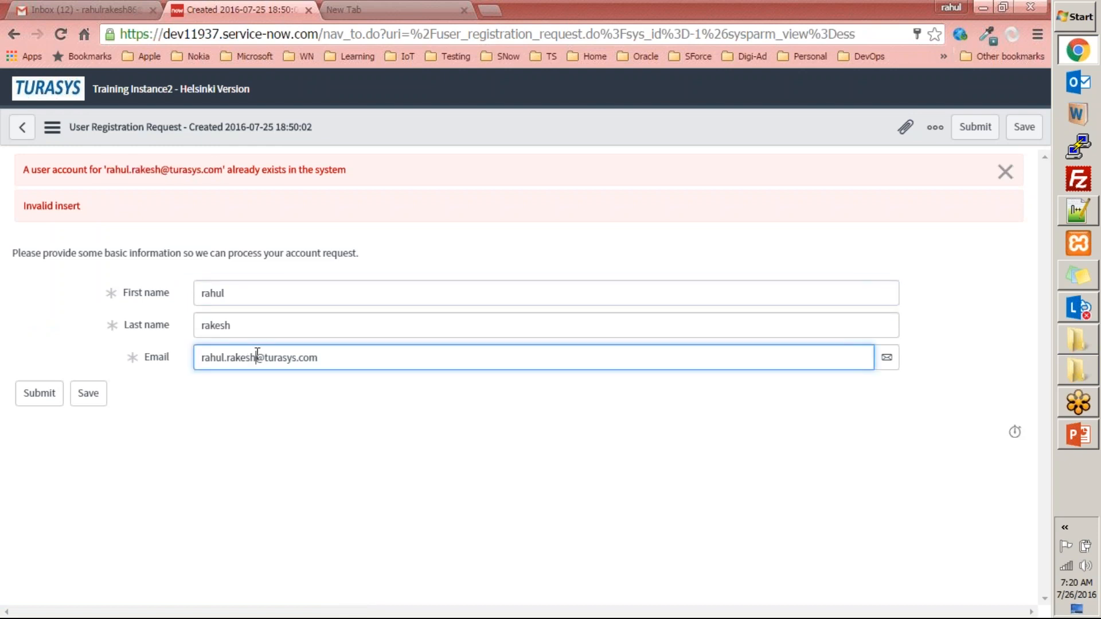
type("1")
left_click(29, 396)
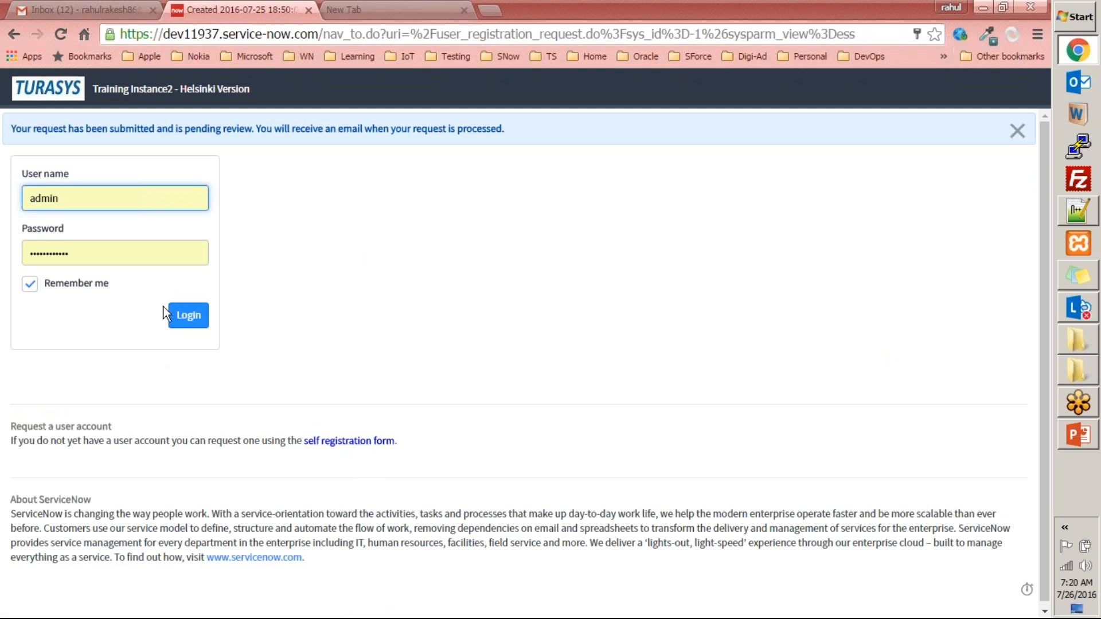
- Log in with the saved admin account and open Pending User Registrations under User Administration
left_click(189, 317)
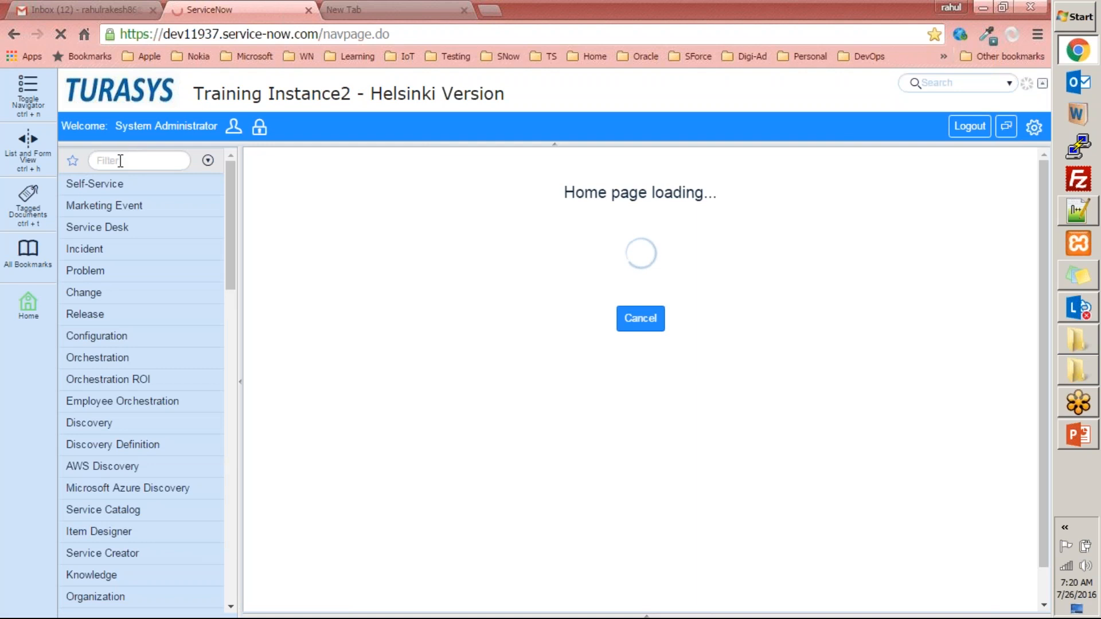
left_click(120, 161)
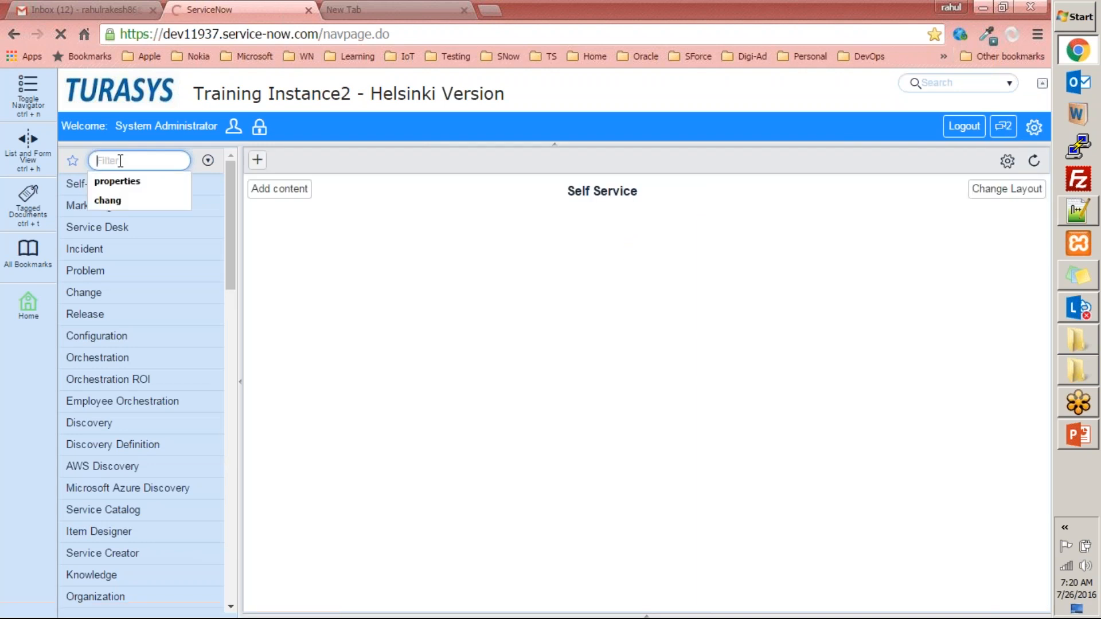
type("user")
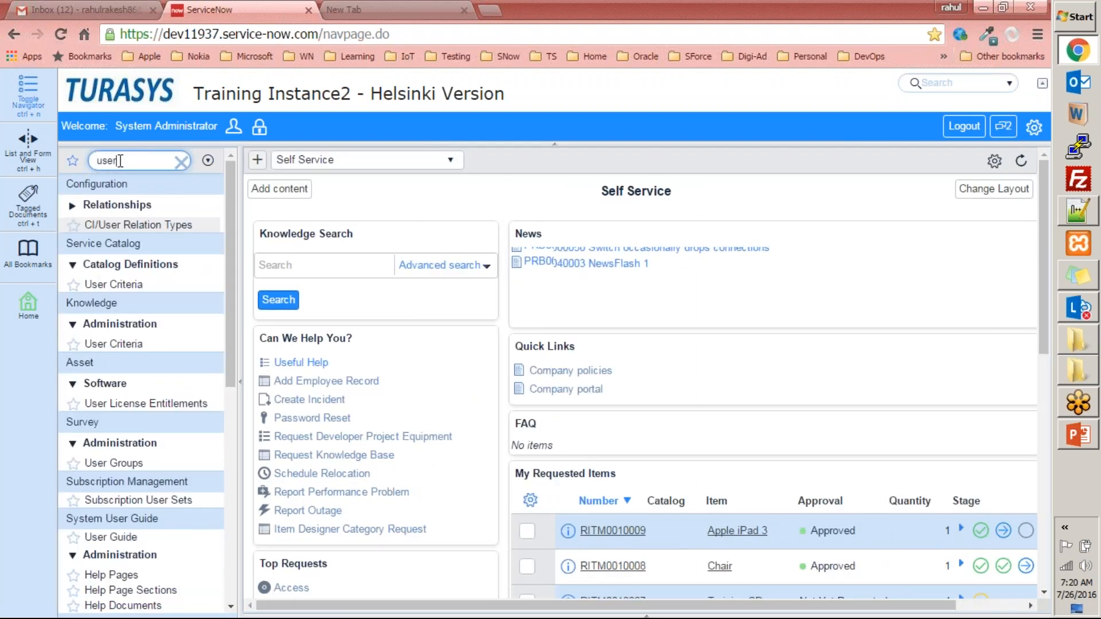
type(" adming")
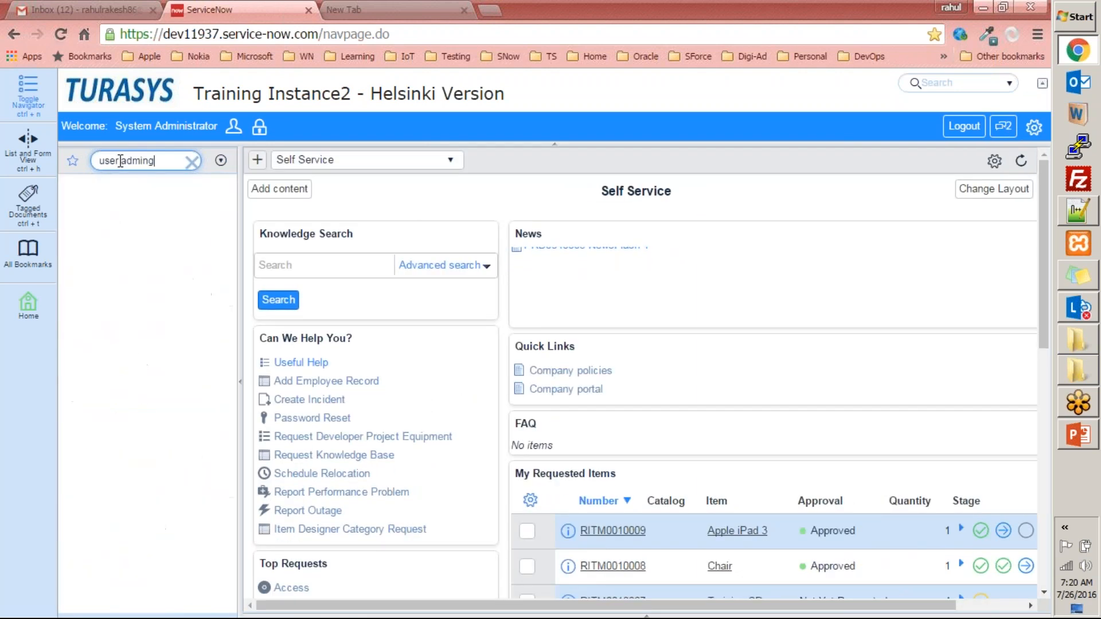
key("BackSpace")
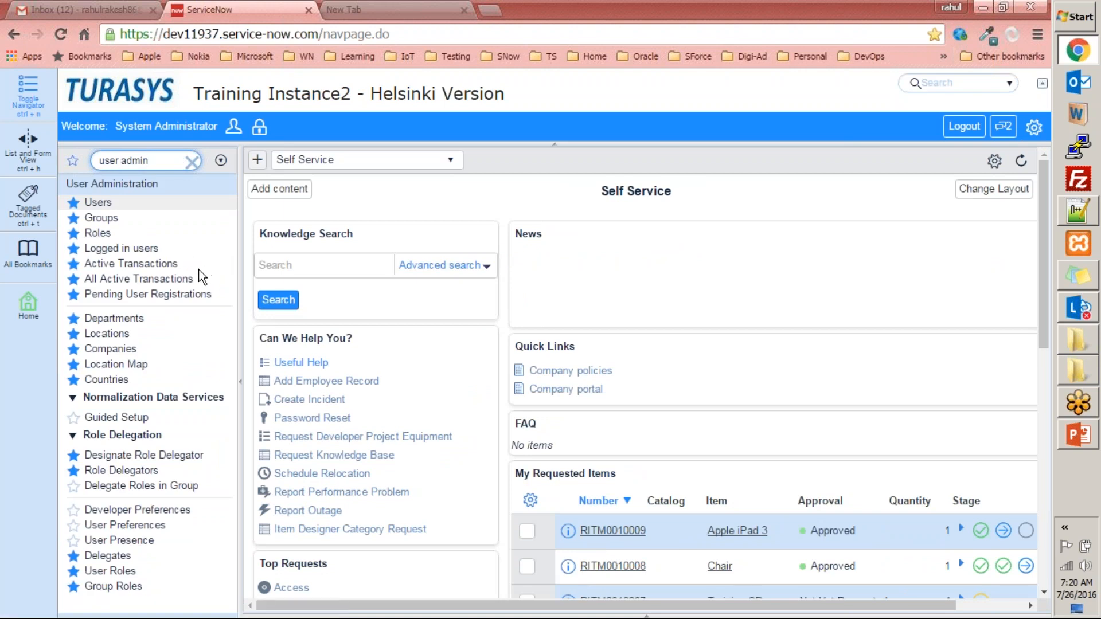
left_click(150, 298)
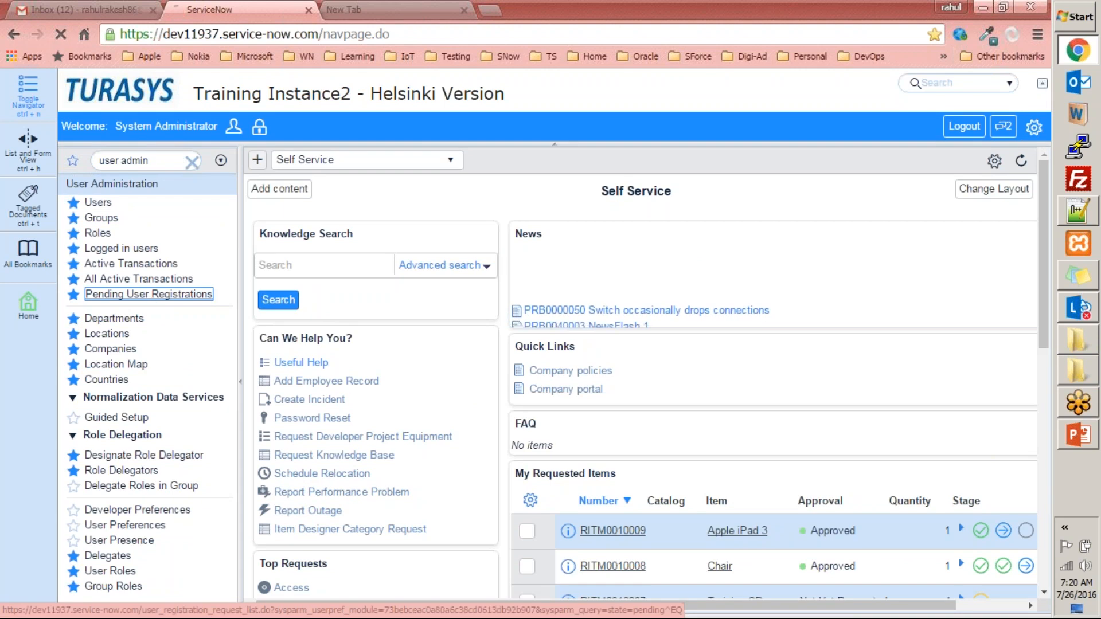
left_click(423, 382)
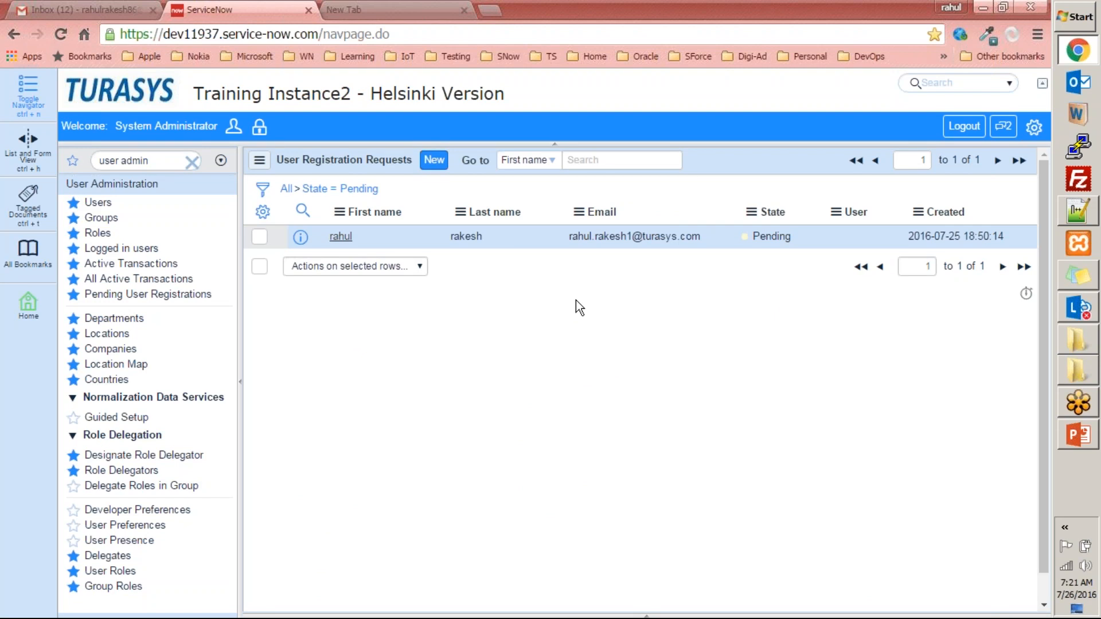
left_click(352, 9)
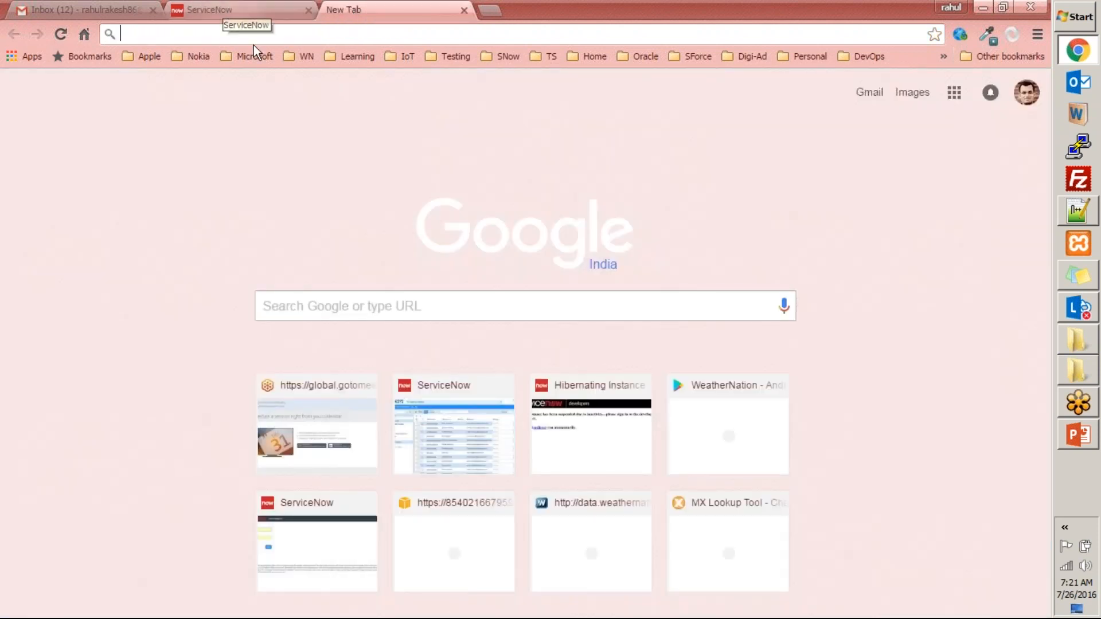
left_click(235, 10)
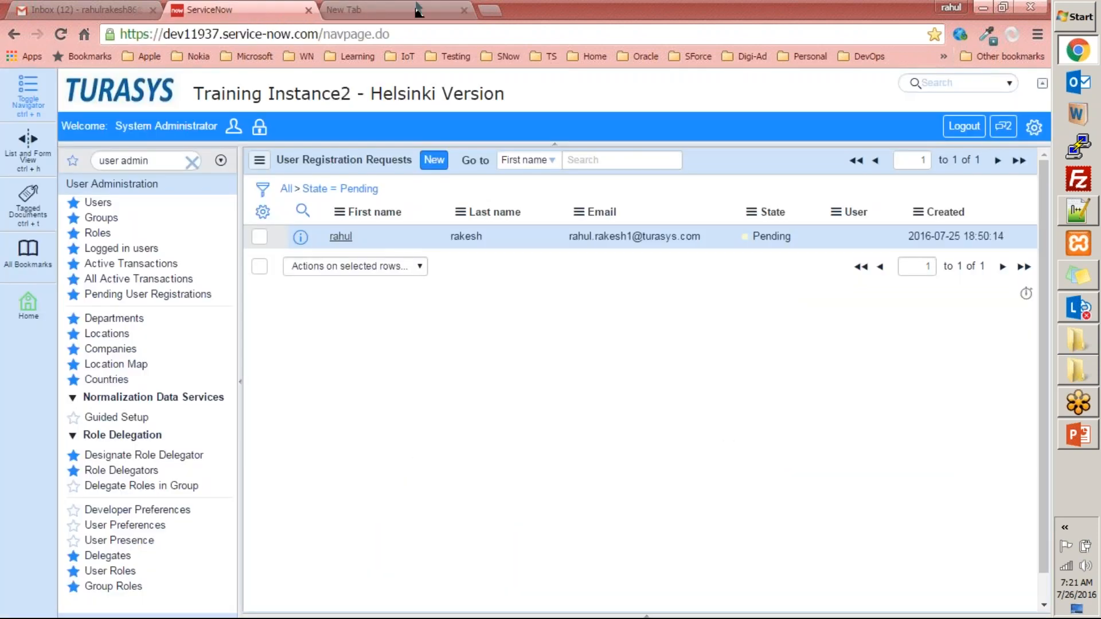
left_click(373, 9)
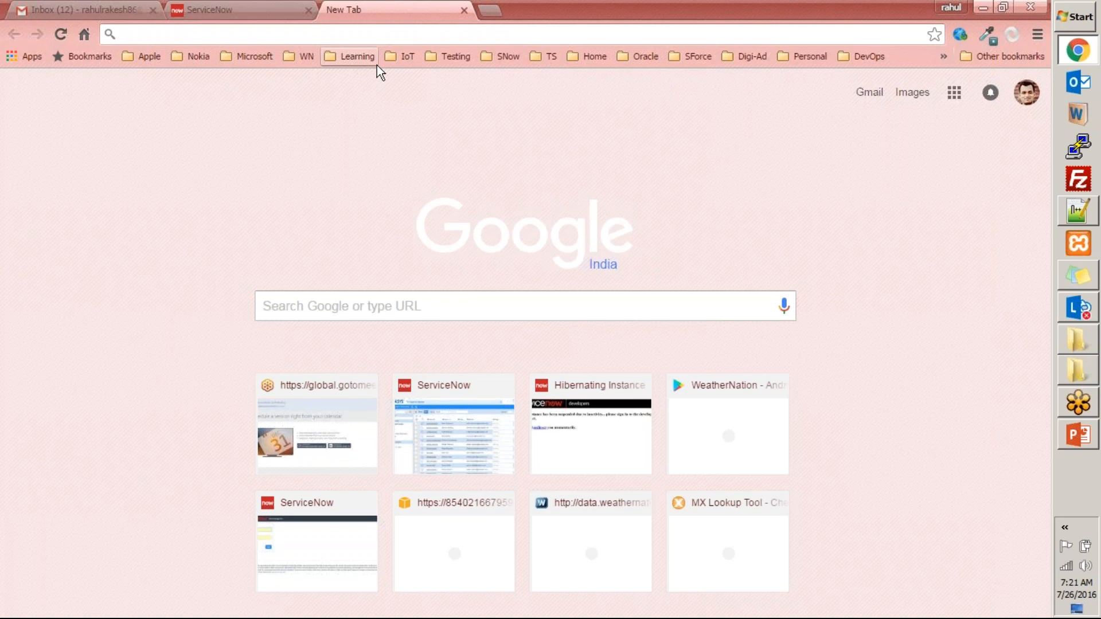
left_click(269, 7)
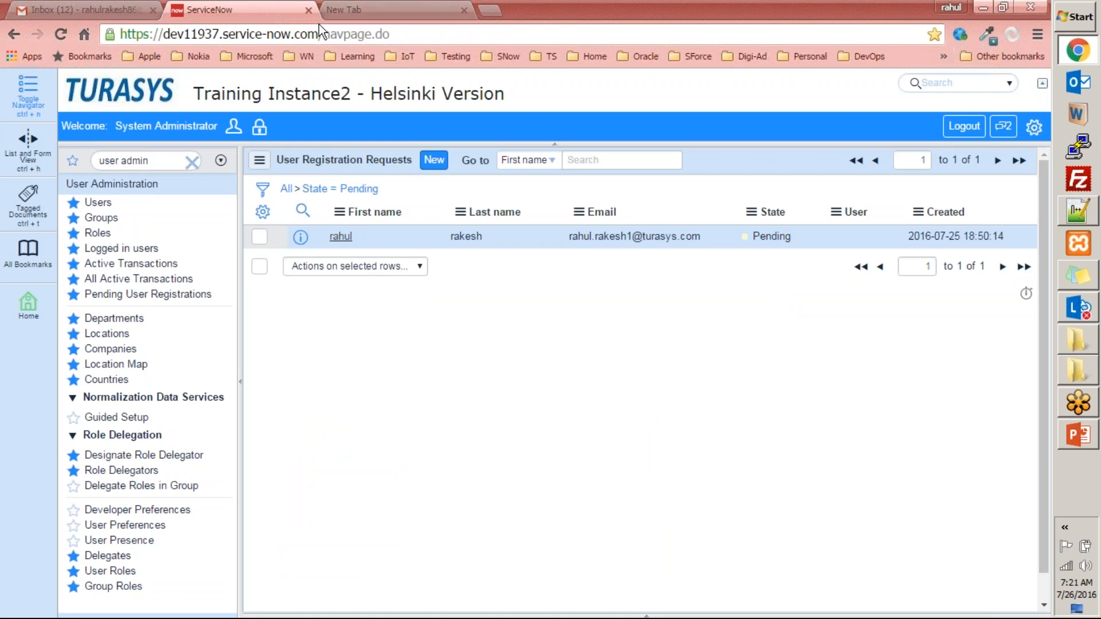
left_click_drag(319, 33, 119, 34)
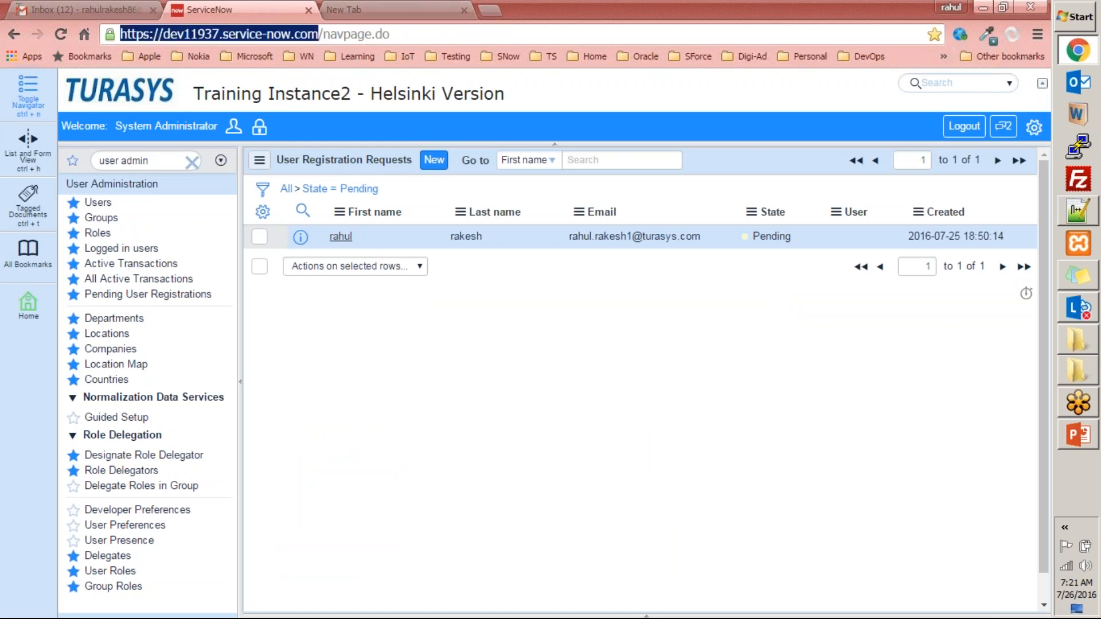
left_click(340, 453)
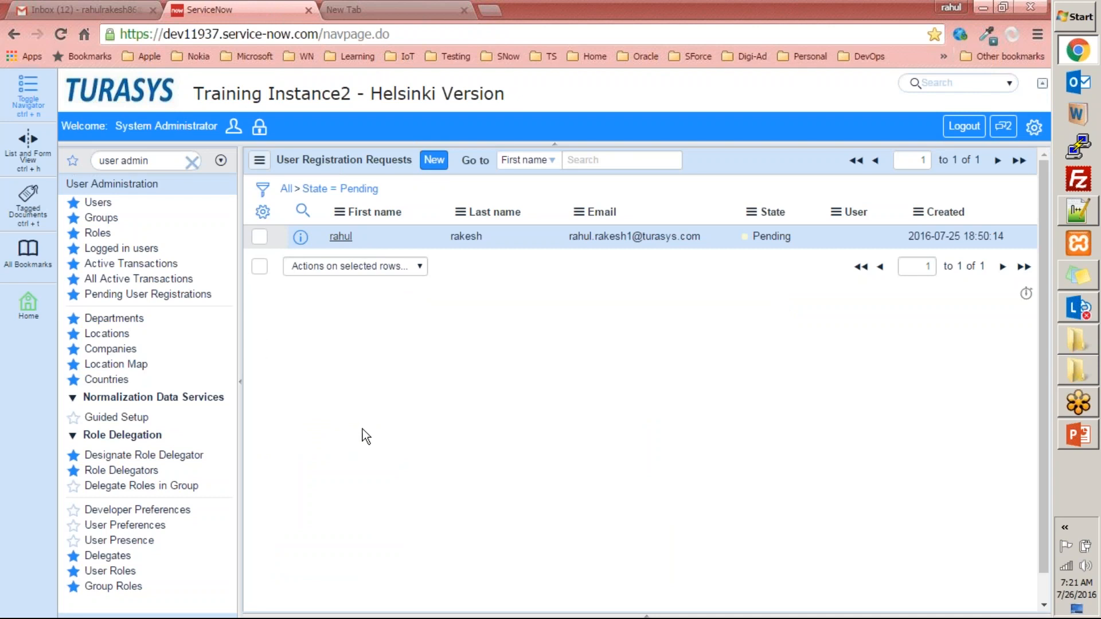
- Switch to the PowerPoint presentation and highlight the User Registration Request Plugin line on the Groups slide
left_click(1086, 432)
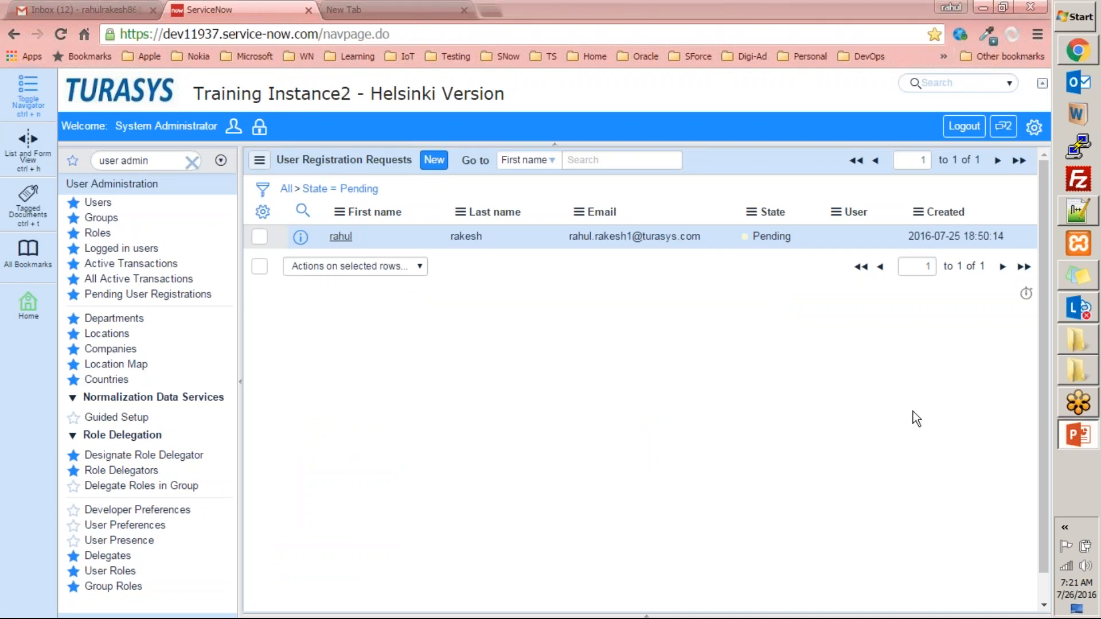
left_click(83, 553)
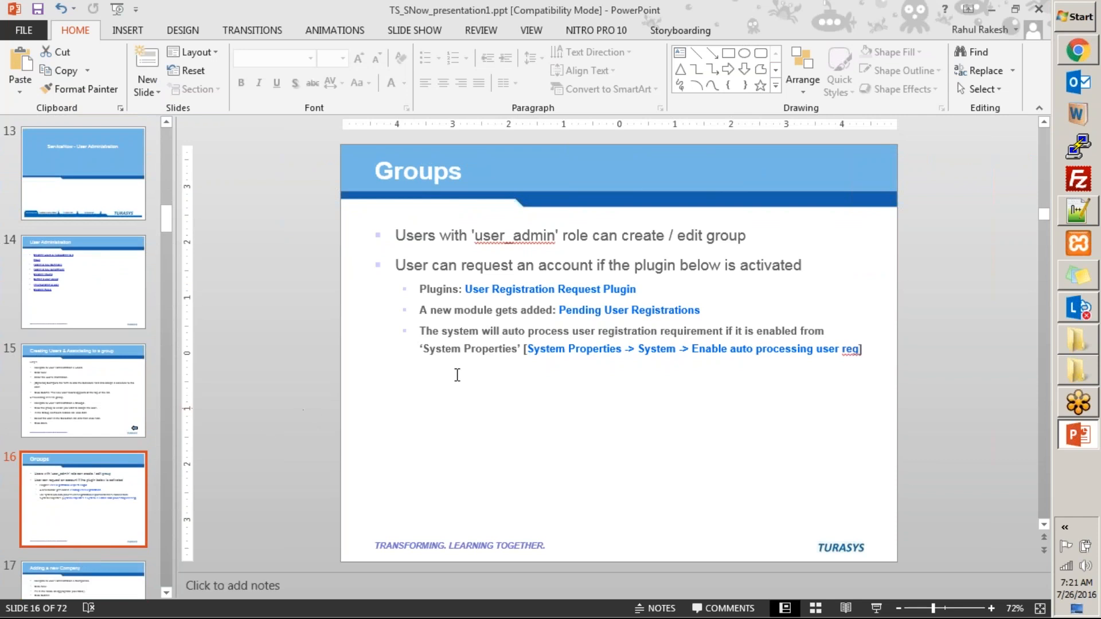
left_click(994, 12)
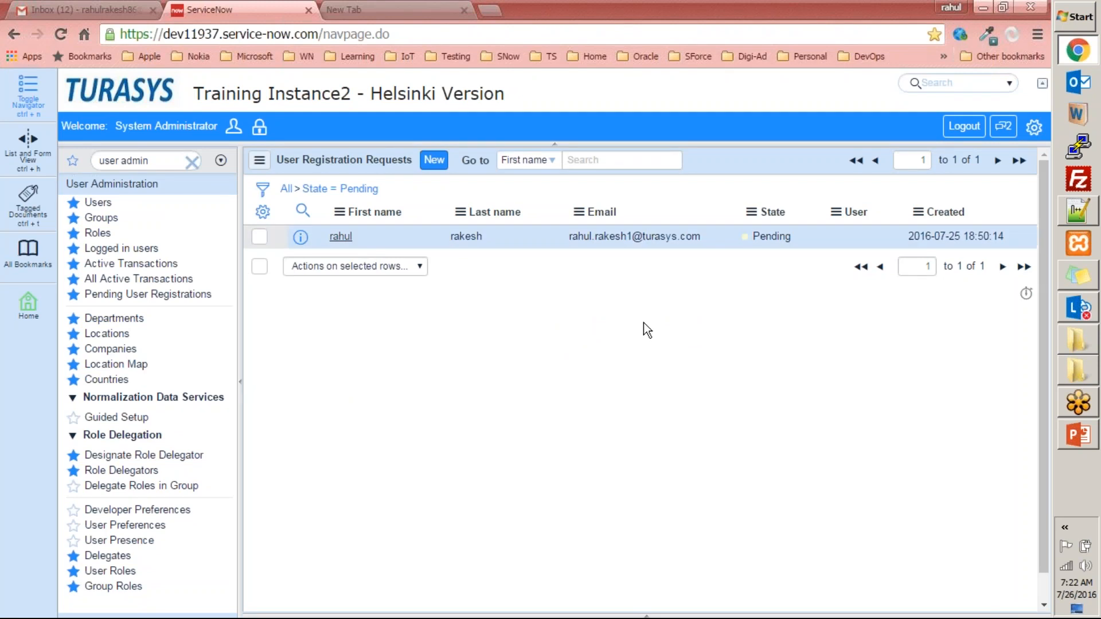
left_click(1078, 434)
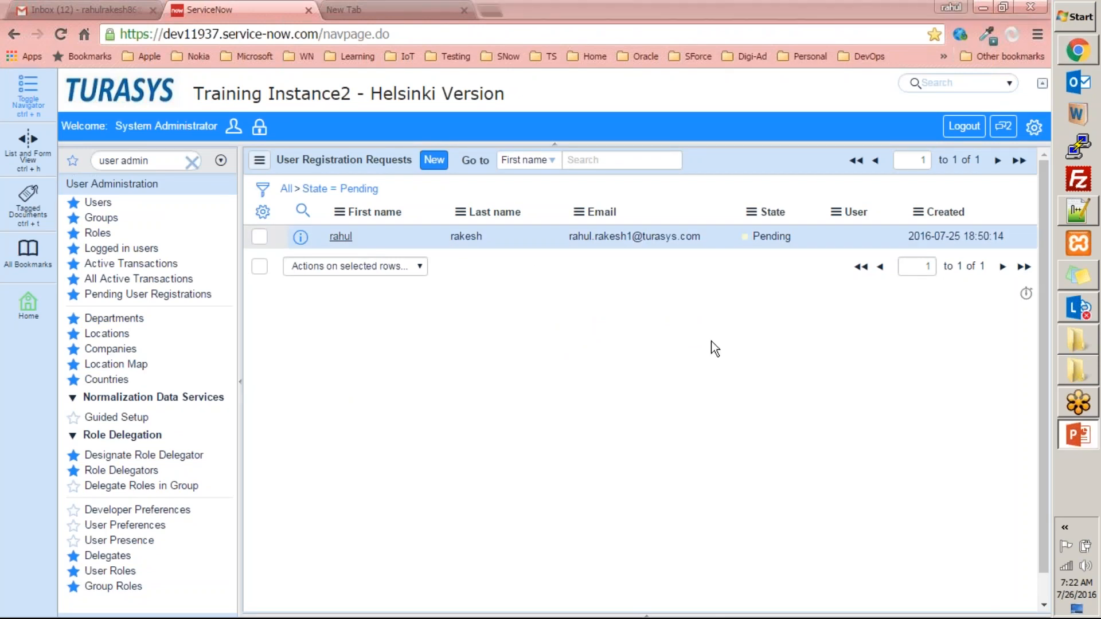
triple_click(462, 286)
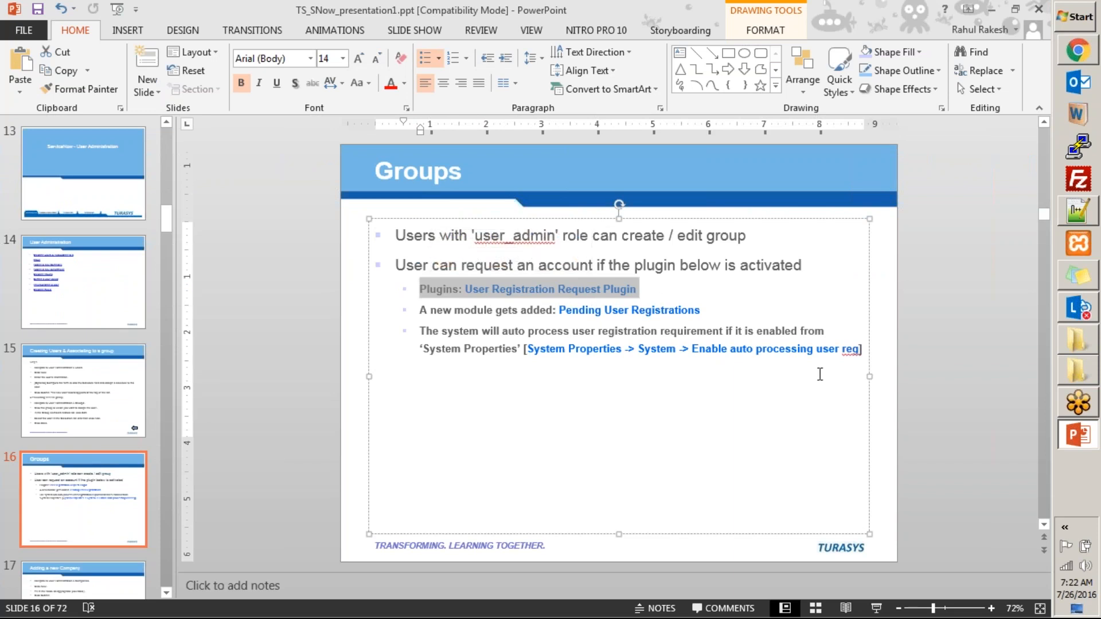
- Switch back to ServiceNow in Chrome, filter the navigator for "plugi" and open the System Plugins list
left_click(1078, 50)
left_click(172, 160)
type("plugi")
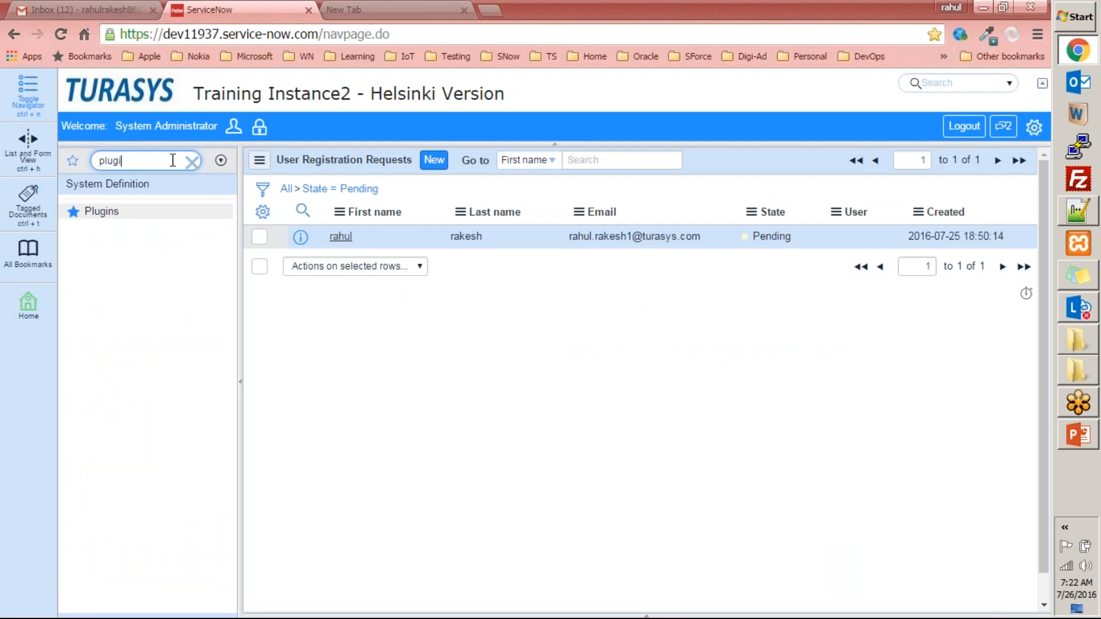
left_click(102, 211)
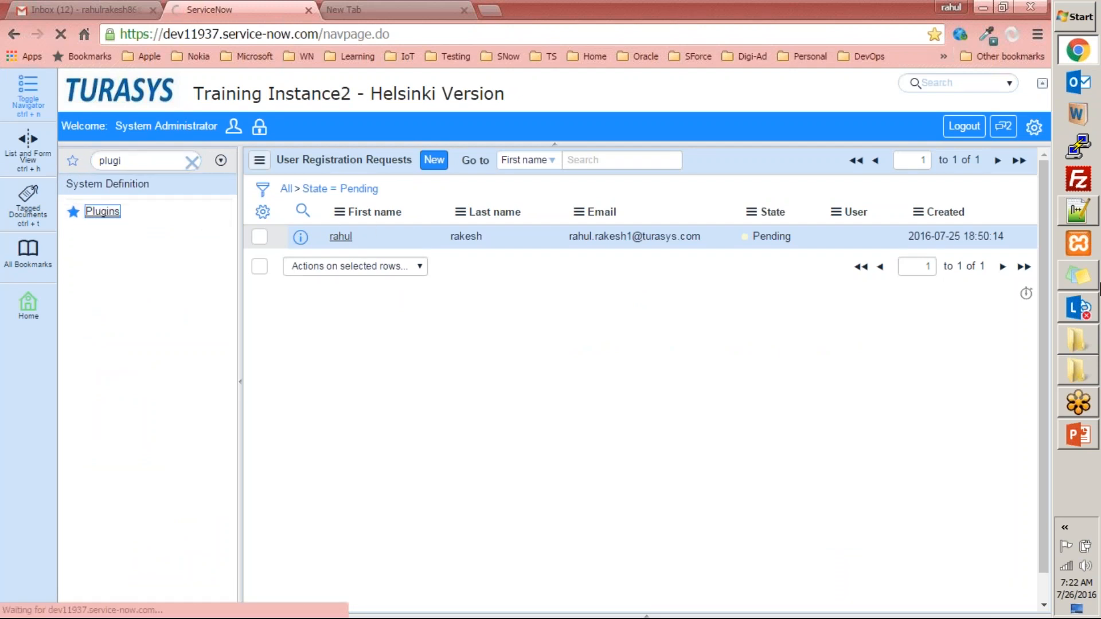
left_click(1072, 442)
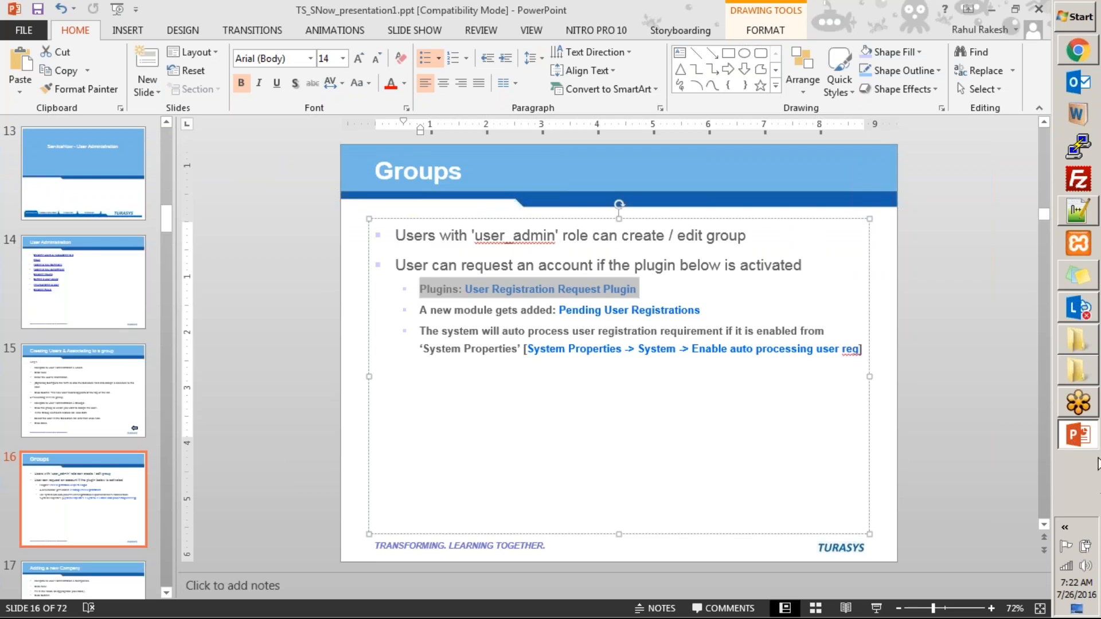
left_click(1078, 435)
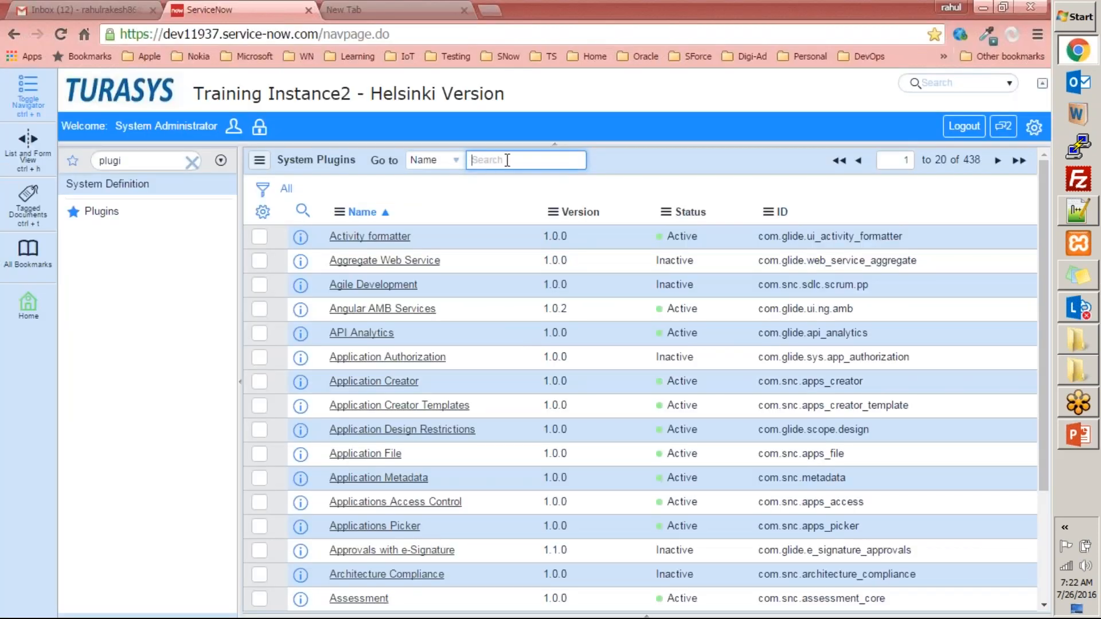
- Search the plugin names for "user reg" and open the User Registration Request plugin record
type("user reg")
key("Return")
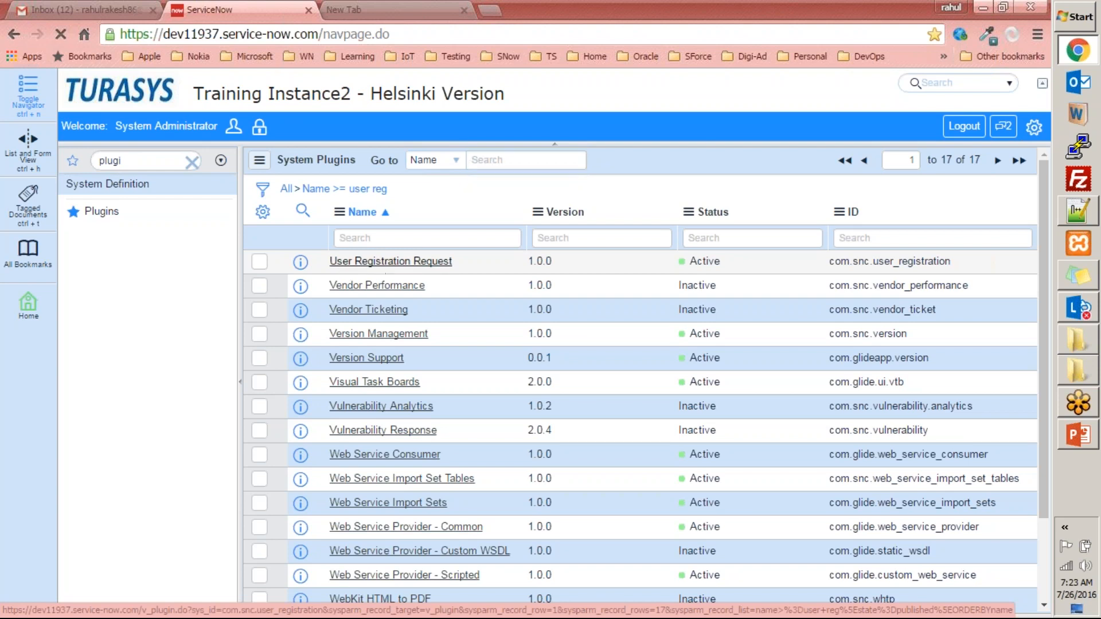
left_click(425, 267)
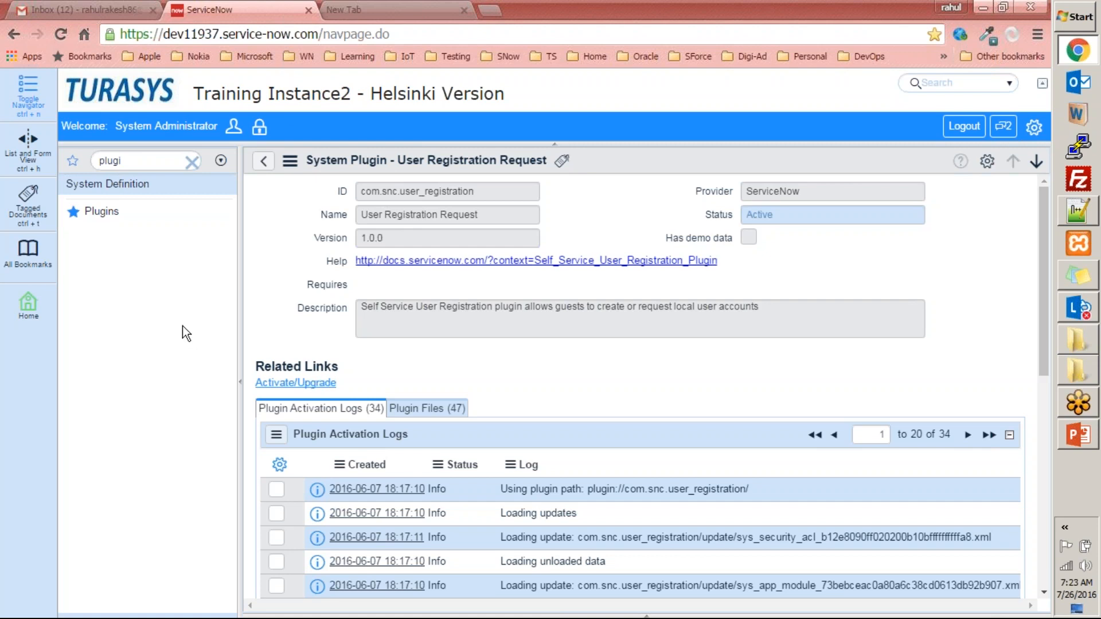
- Filter the navigator for "user ad" and reopen the Pending User Registrations list
left_click(102, 212)
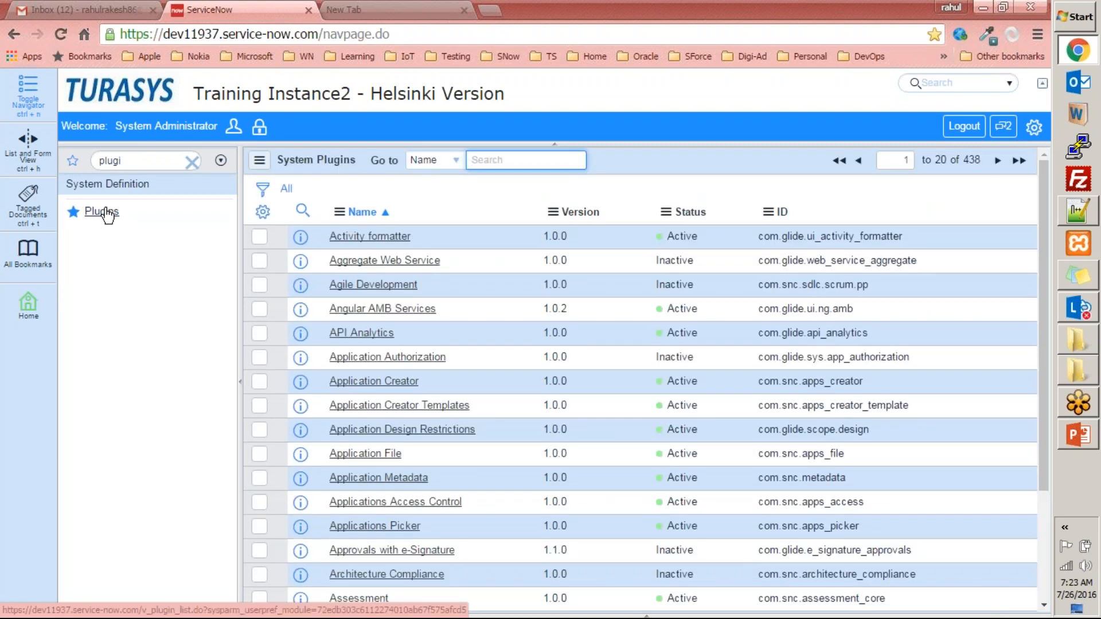
double_click(167, 155)
type("user ")
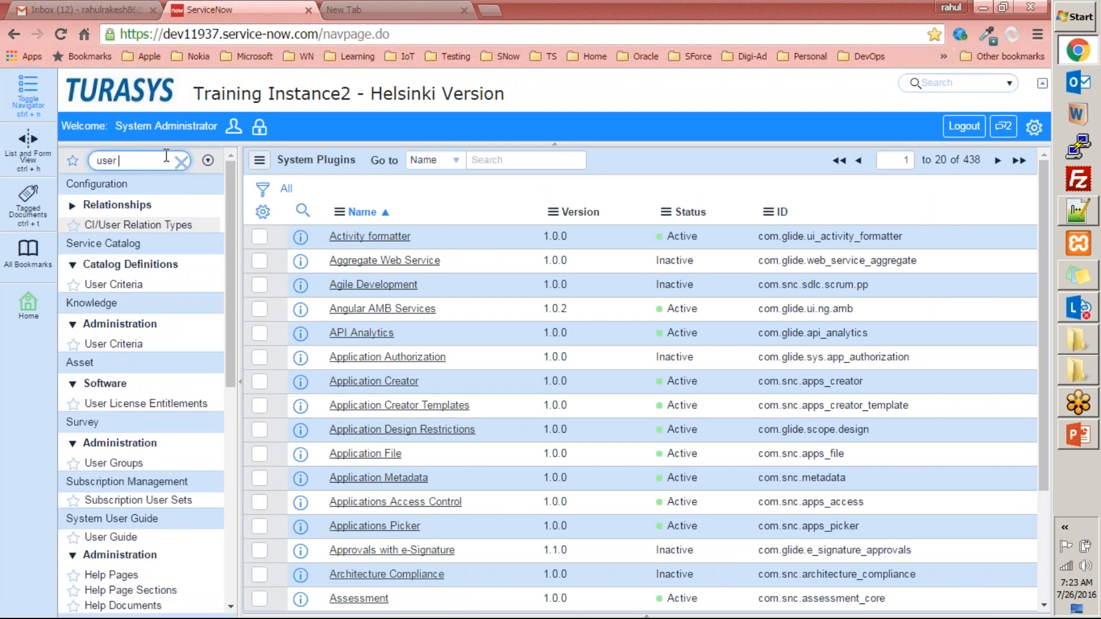
type("ad")
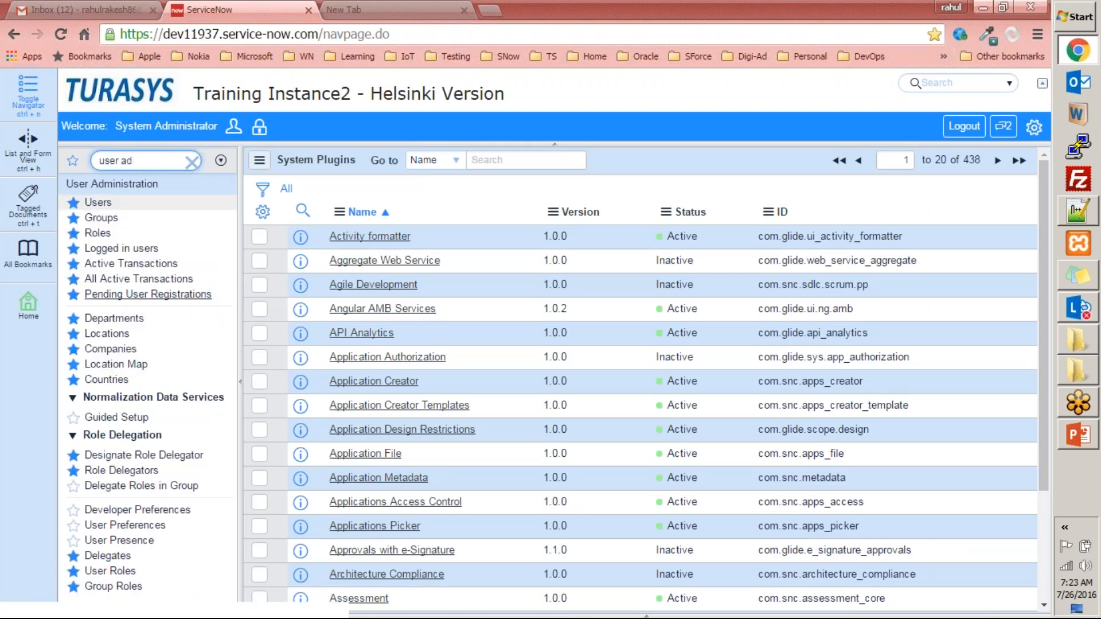
left_click(138, 294)
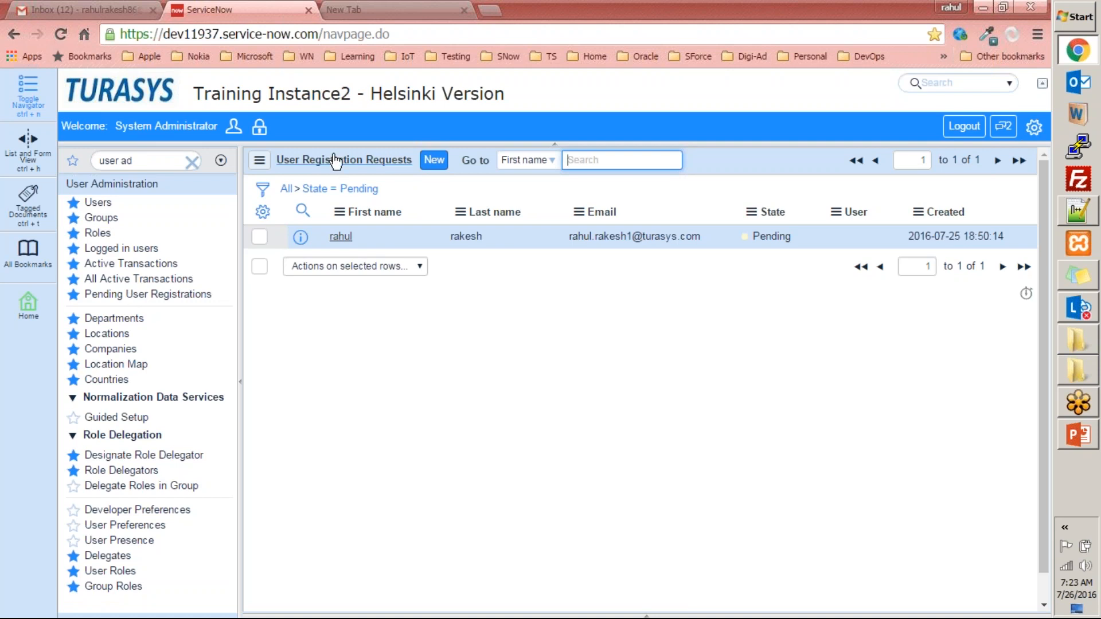
left_click_drag(194, 93, 504, 102)
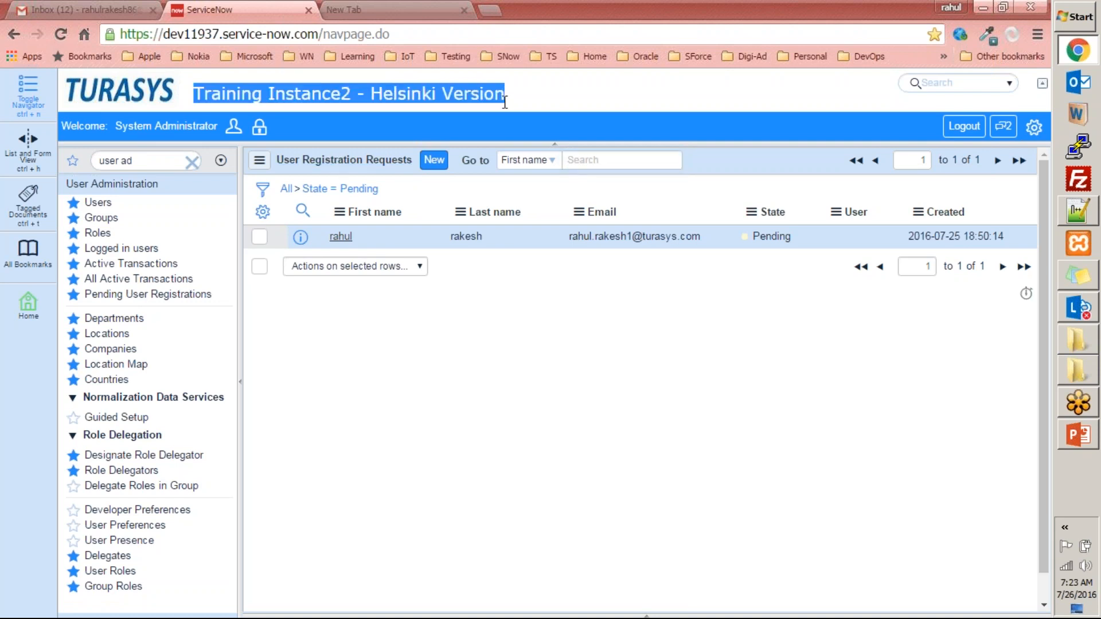
left_click(436, 416)
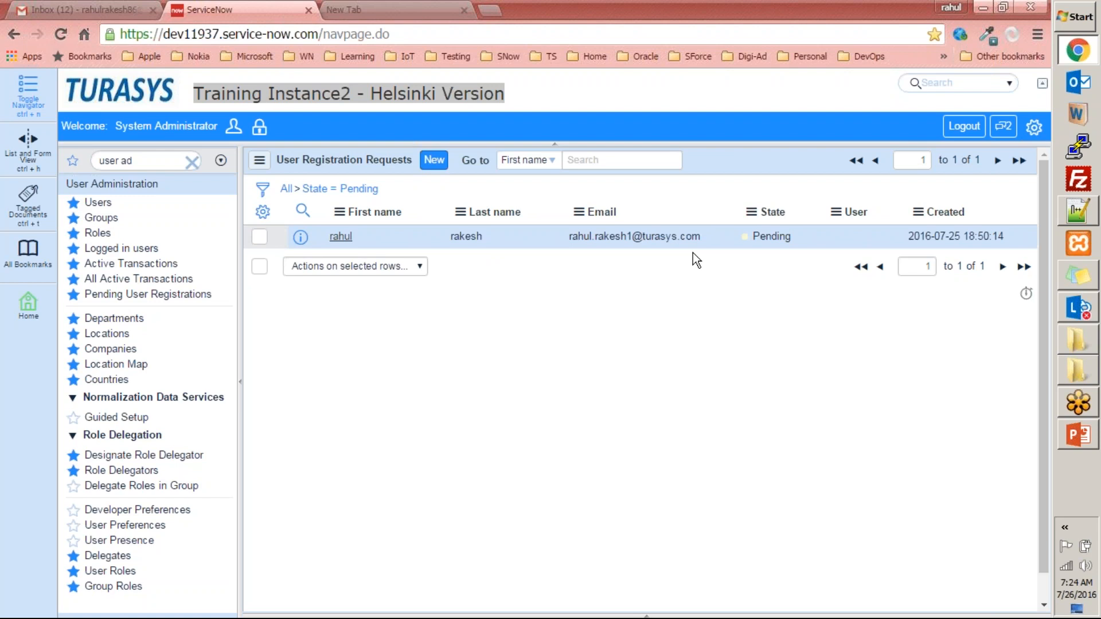
- Highlight the Pending state of the listed user registration request, then clear the highlight
double_click(774, 236)
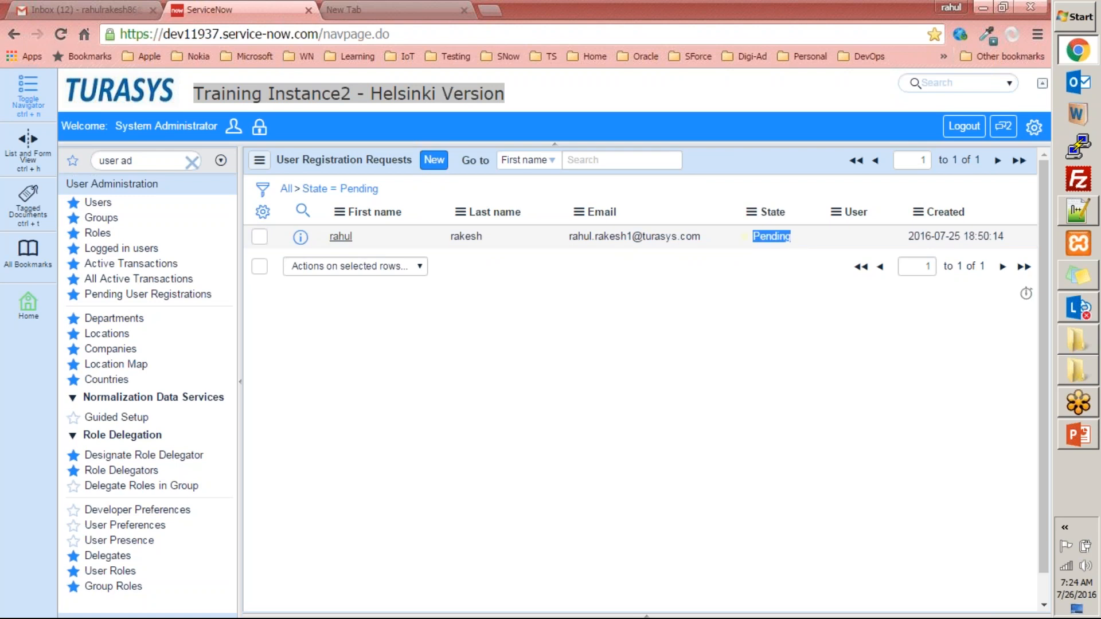
left_click(736, 292)
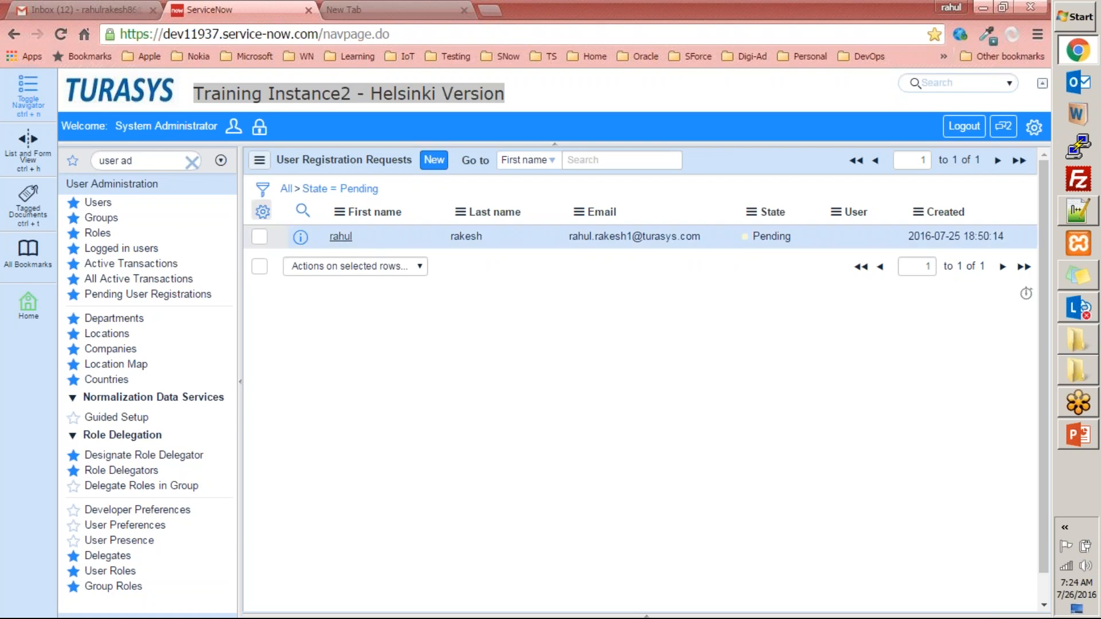
left_click_drag(748, 232, 811, 232)
left_click(658, 363)
- Open the pending registration request to review its email field and related links, and return to the Pending User Registrations list
left_click(340, 237)
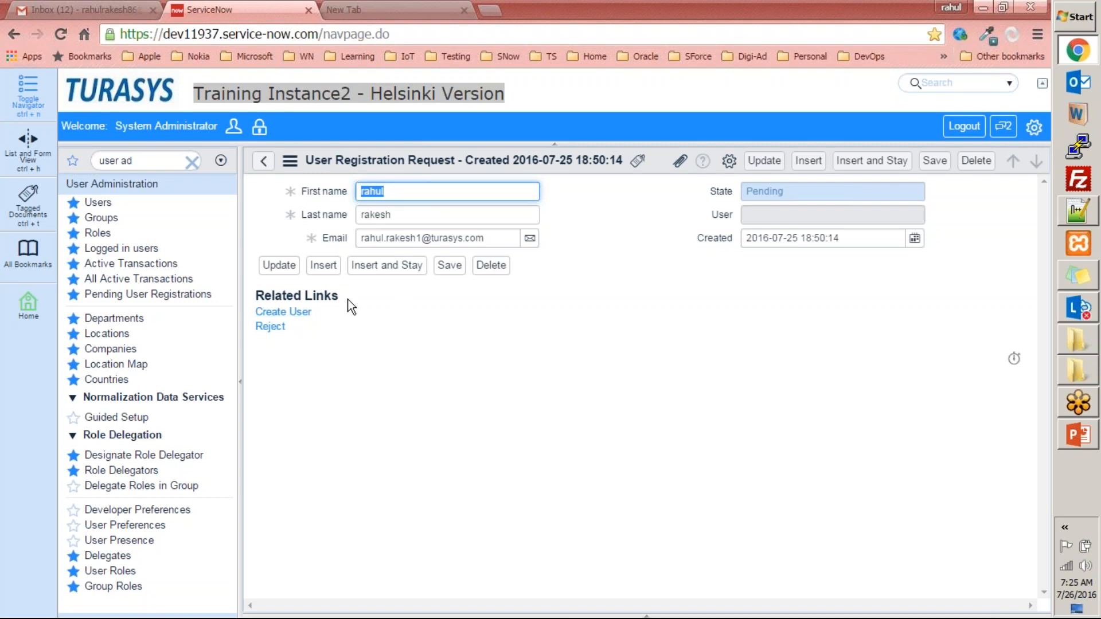
left_click(425, 239)
left_click(412, 367)
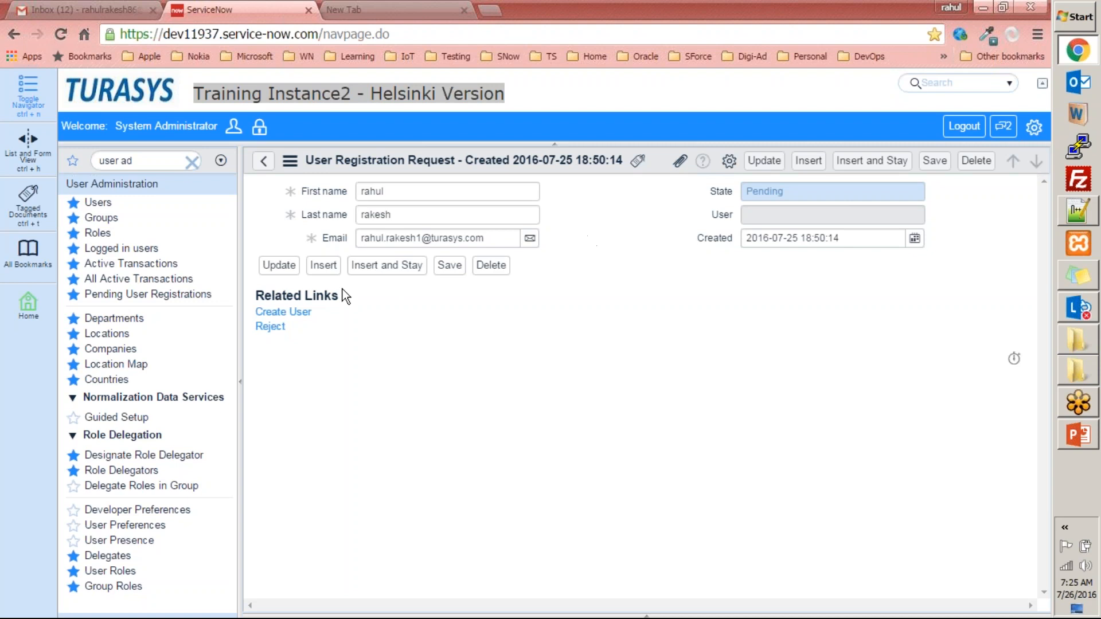
left_click(149, 294)
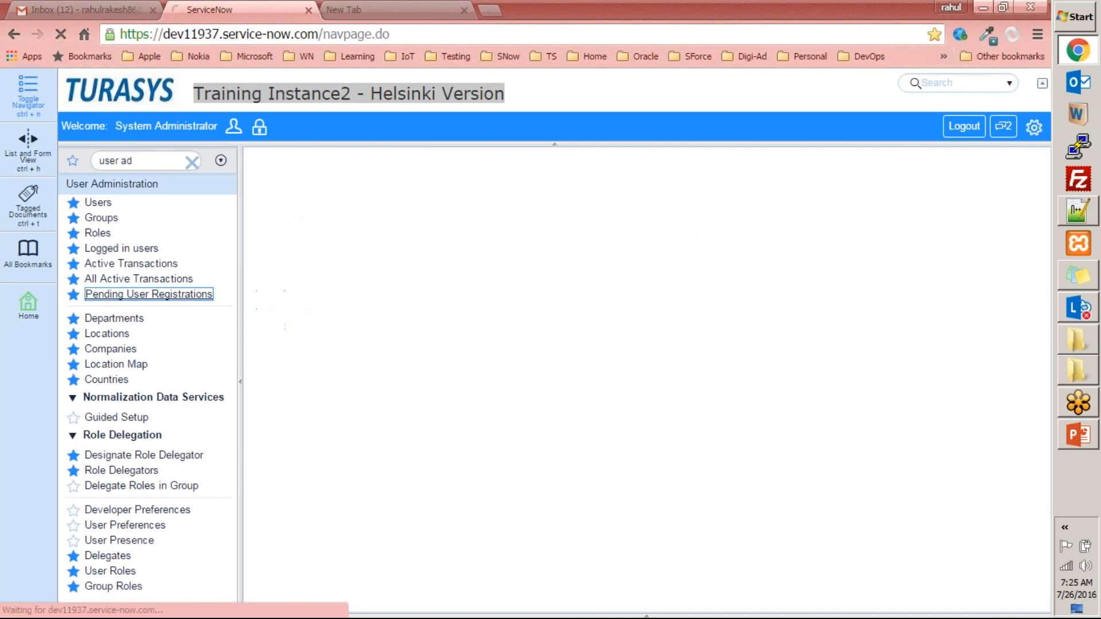
left_click(638, 88)
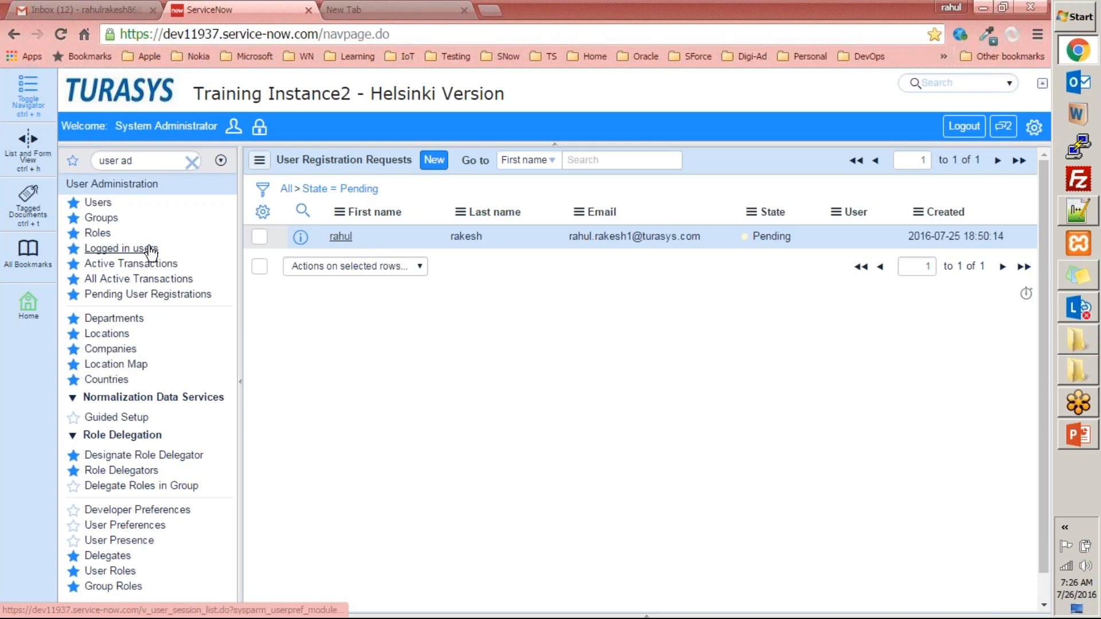
- Browse the Departments, Locations and Companies lists under User Administration, looking through the location records
left_click(136, 318)
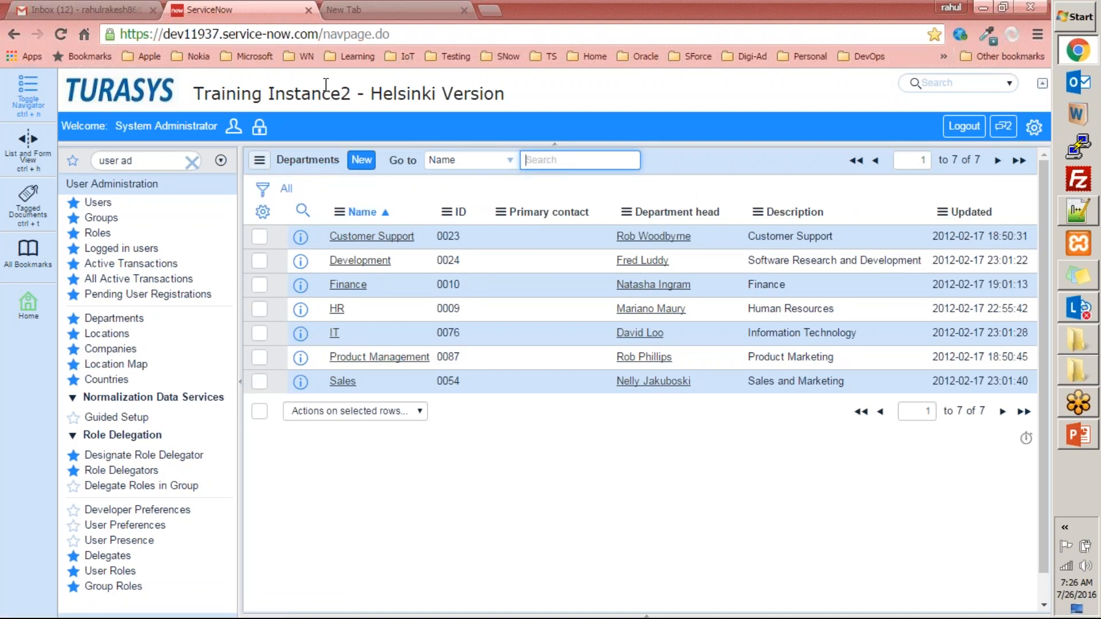
left_click(104, 335)
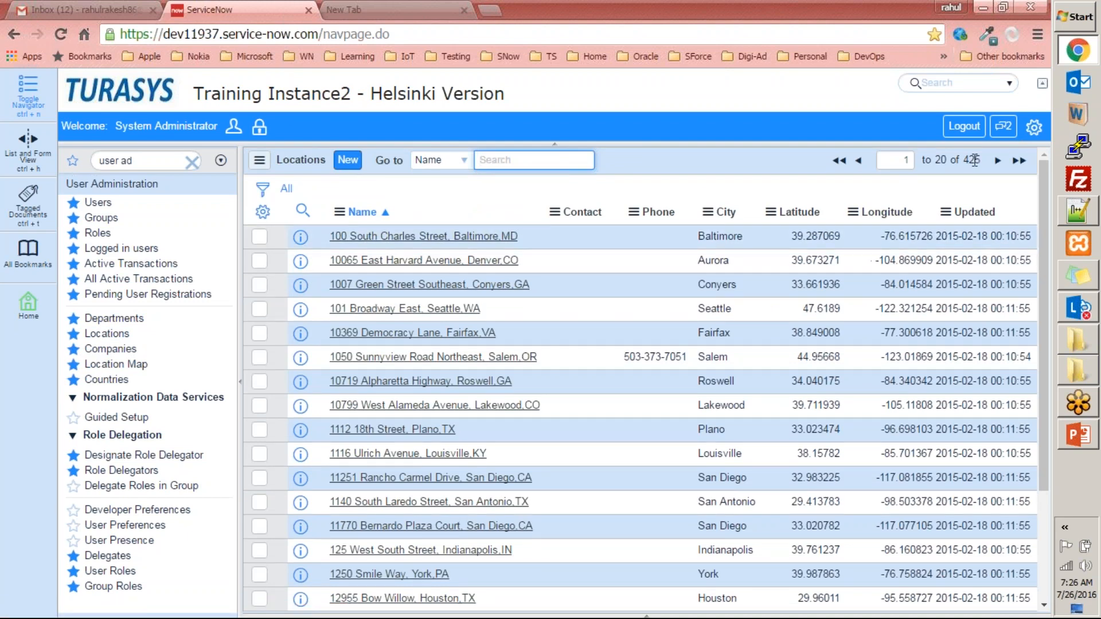
scroll(430, 271, "down", 3)
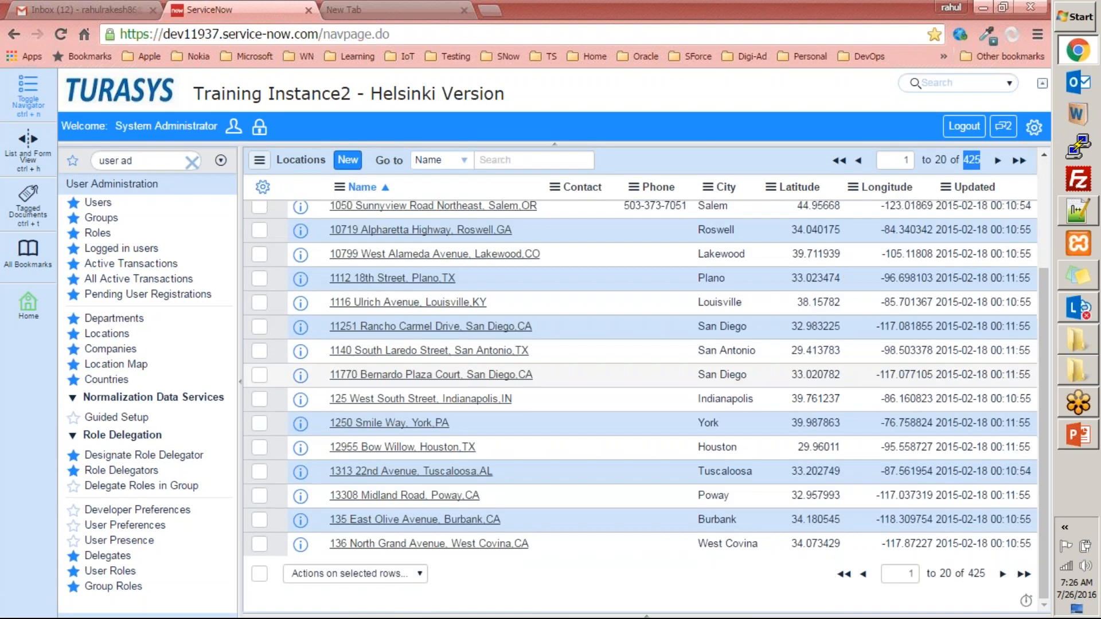
scroll(290, 284, "up", 3)
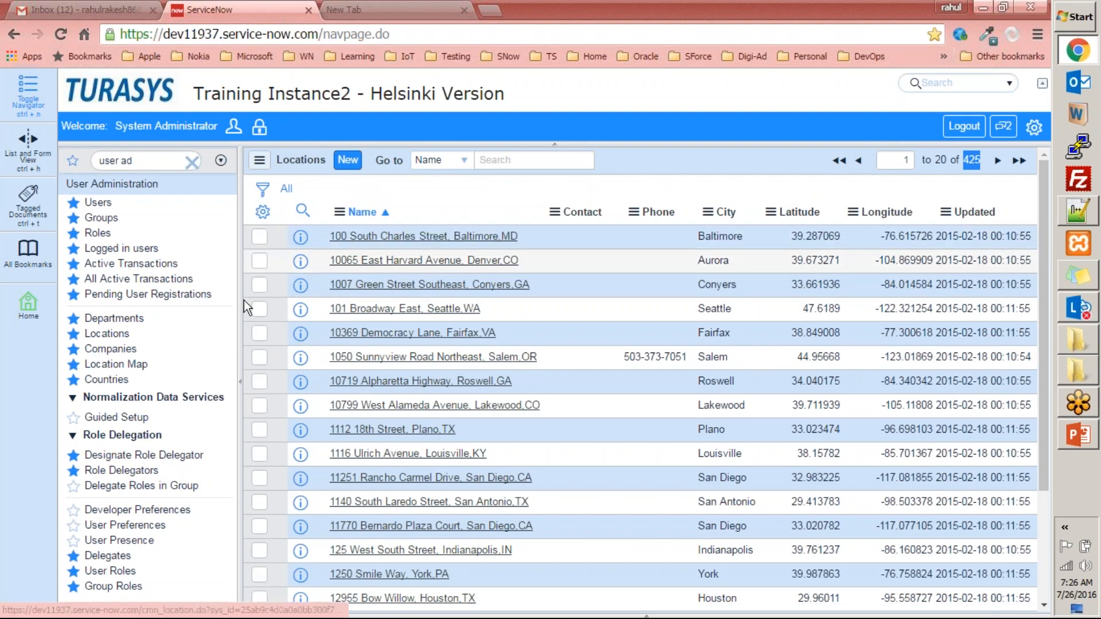
left_click(112, 349)
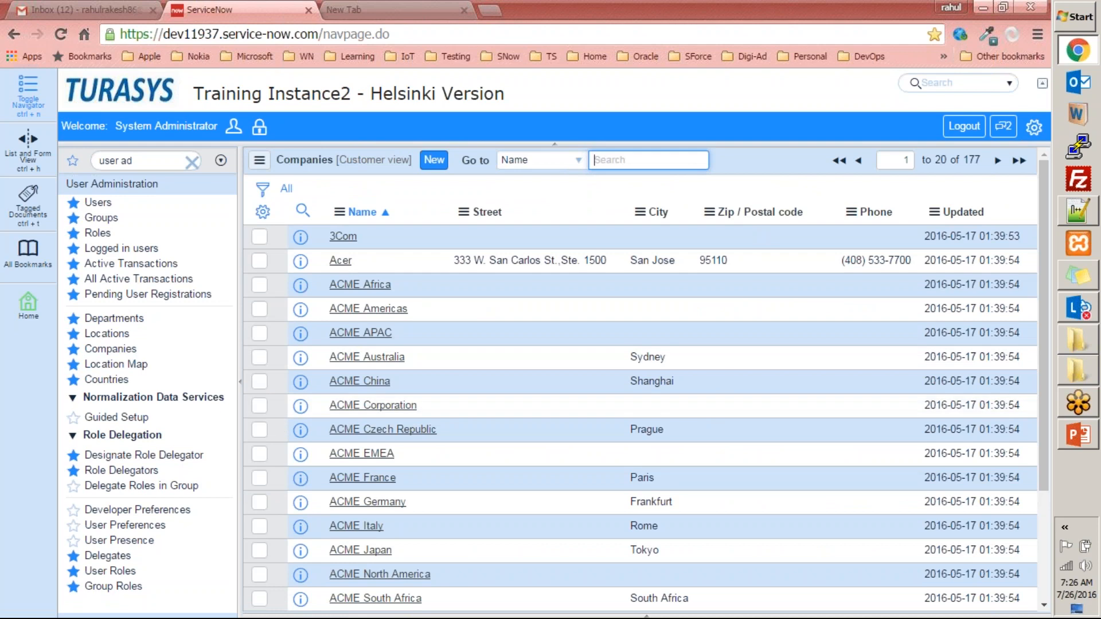
- Open the Location Map and examine the location markers across Europe, Africa and Asia, including India
left_click(109, 366)
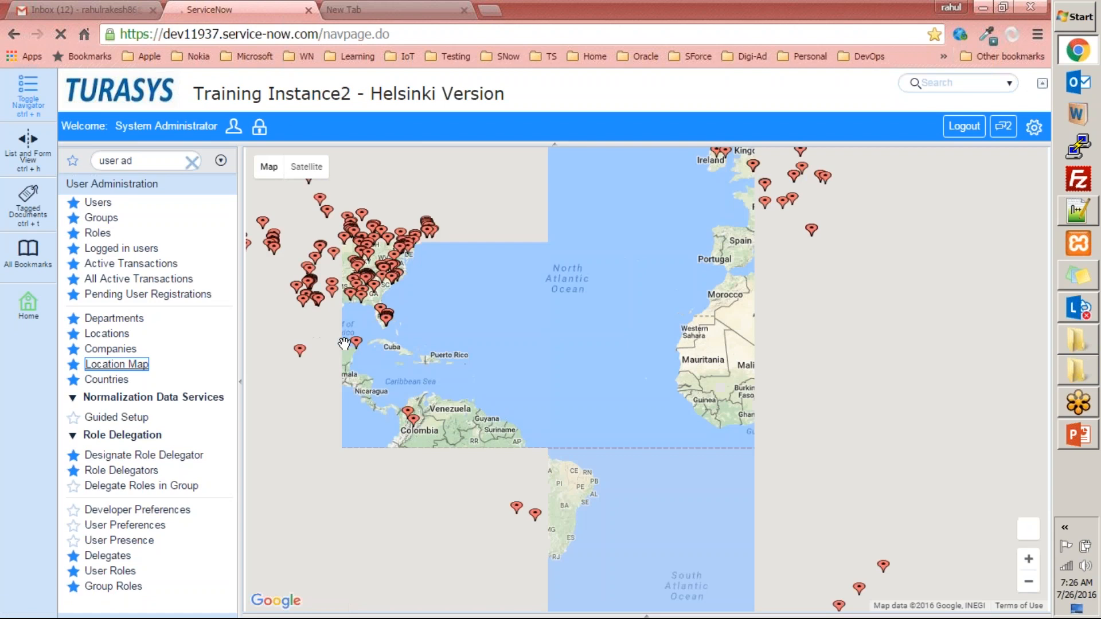
left_click_drag(775, 430, 933, 367)
left_click_drag(550, 363, 353, 379)
left_click_drag(966, 342, 662, 349)
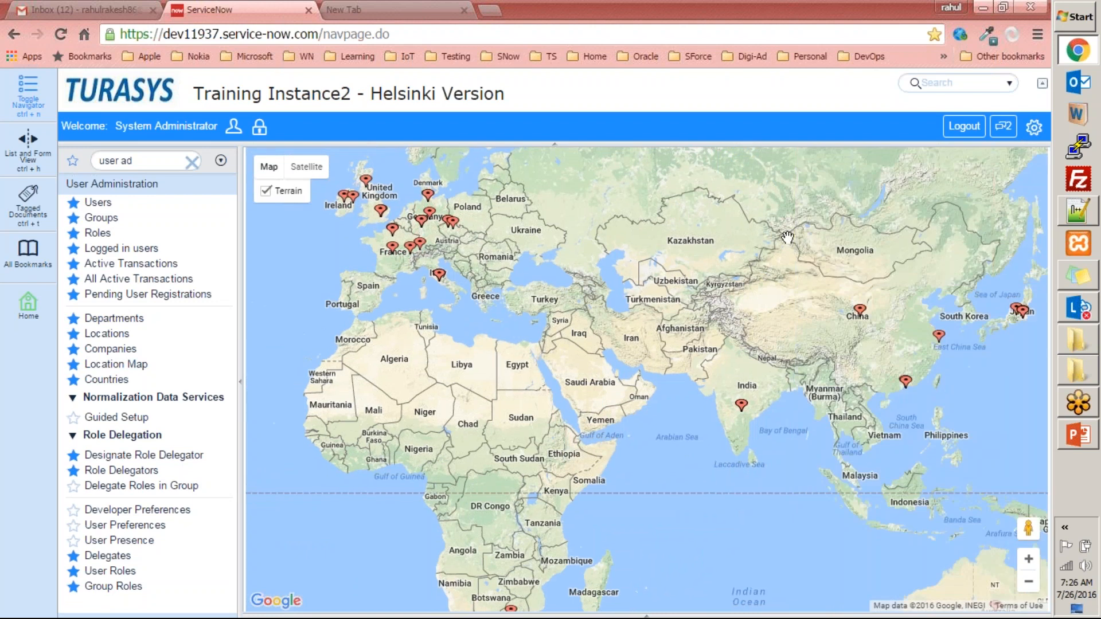
left_click_drag(579, 371, 613, 329)
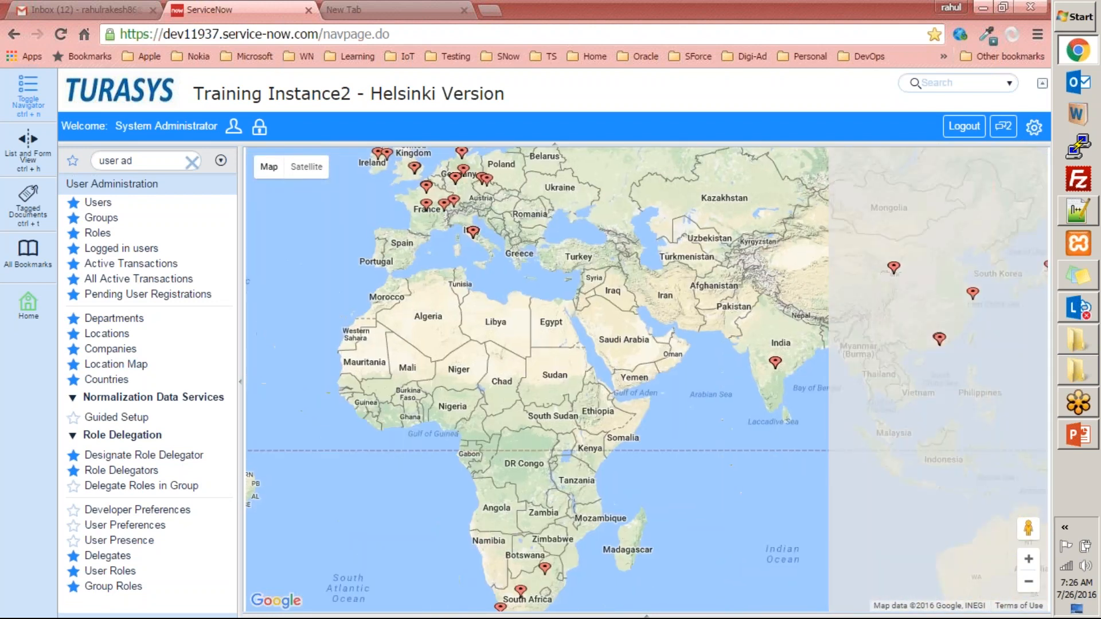
left_click_drag(785, 341, 610, 341)
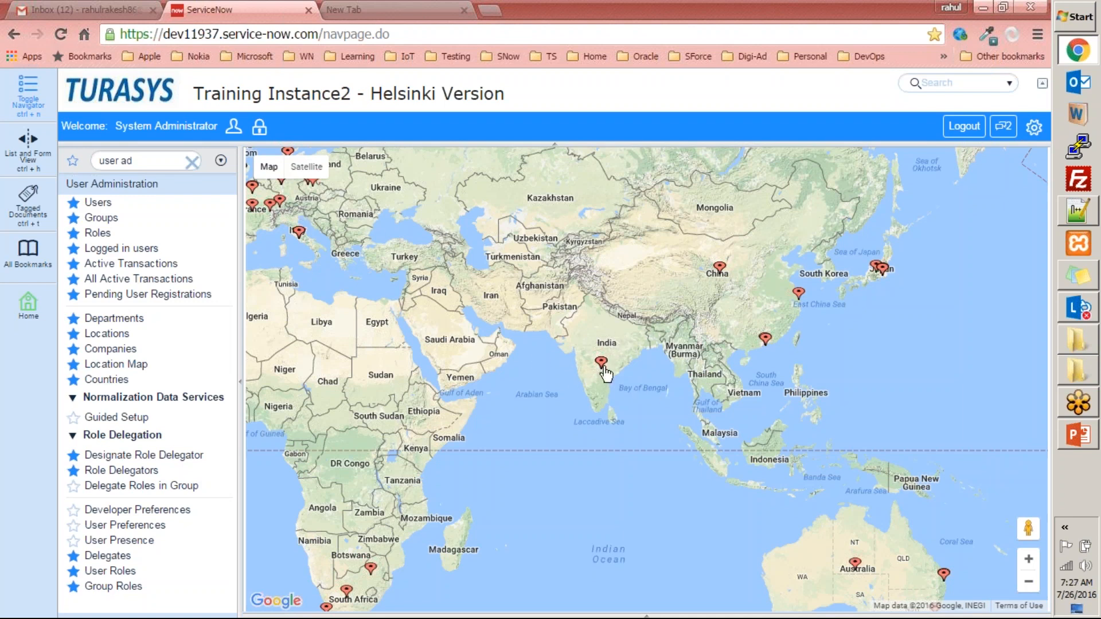
- Examine the location markers across the Americas on the map, with a closer look around Texas
left_click_drag(313, 357, 1026, 347)
left_click_drag(553, 374, 529, 405)
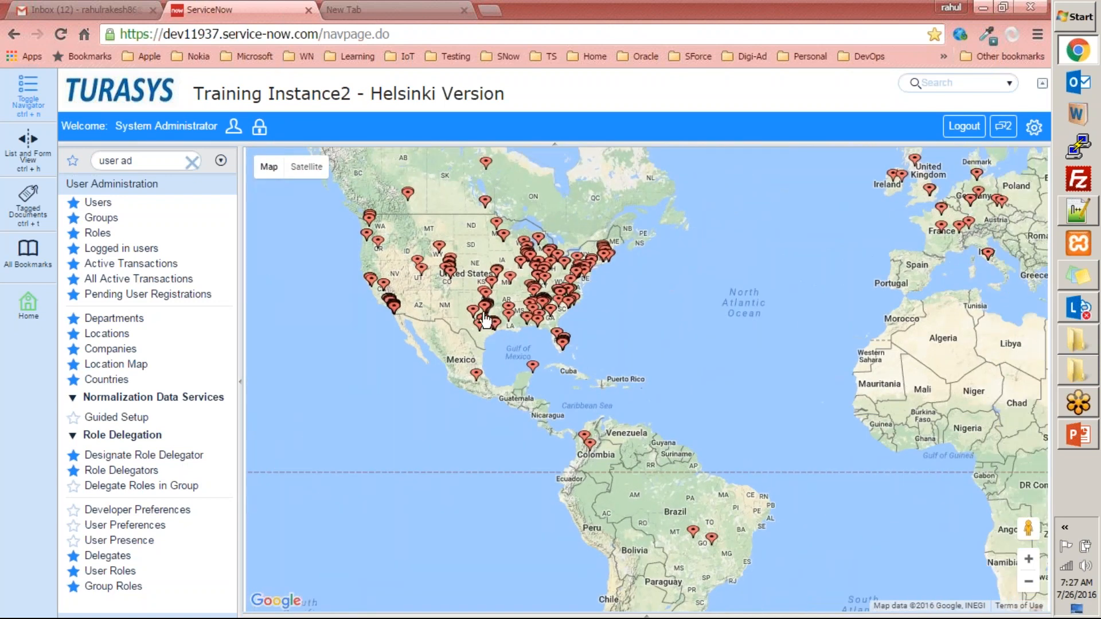
scroll(485, 319, "up", 3)
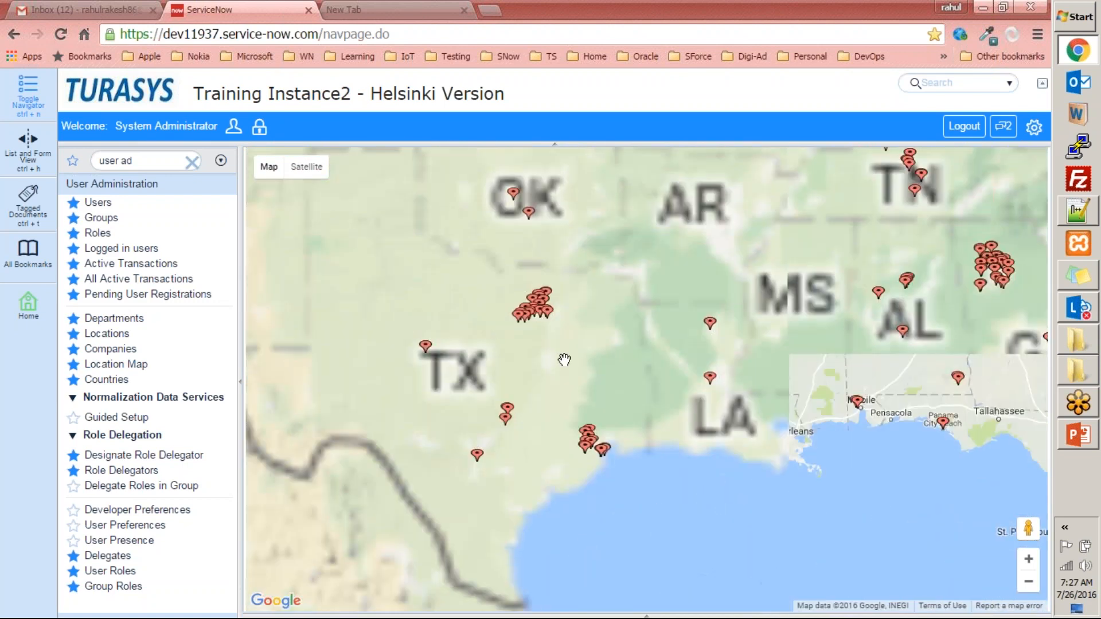
scroll(561, 345, "down", 3)
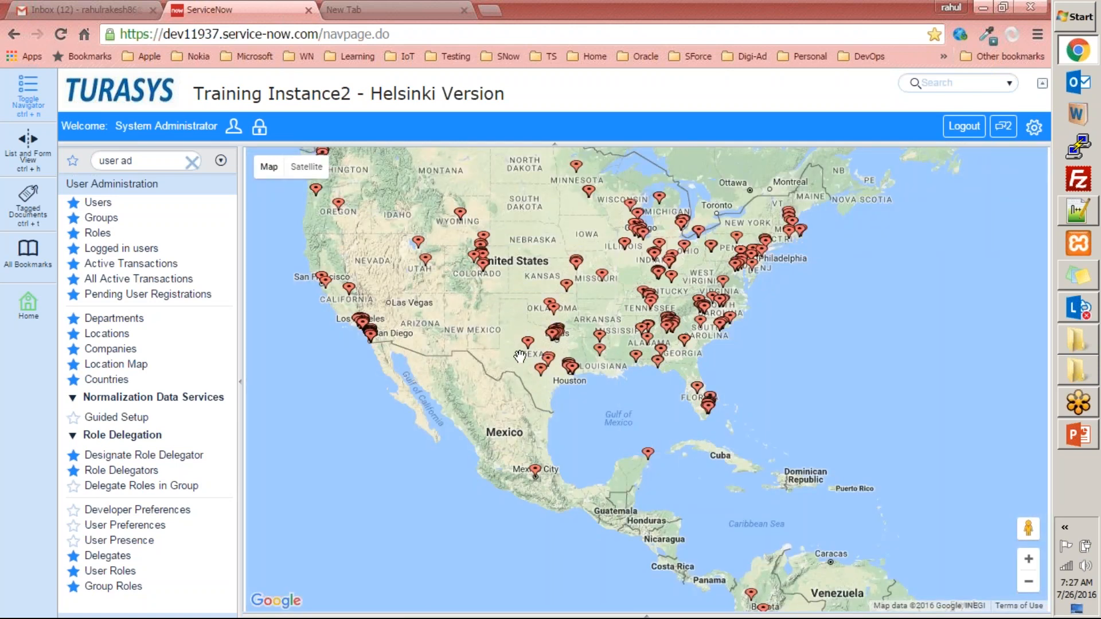
- Open the Countries list, look through its columns and rows, and preview the Austria record before closing the preview
left_click(109, 380)
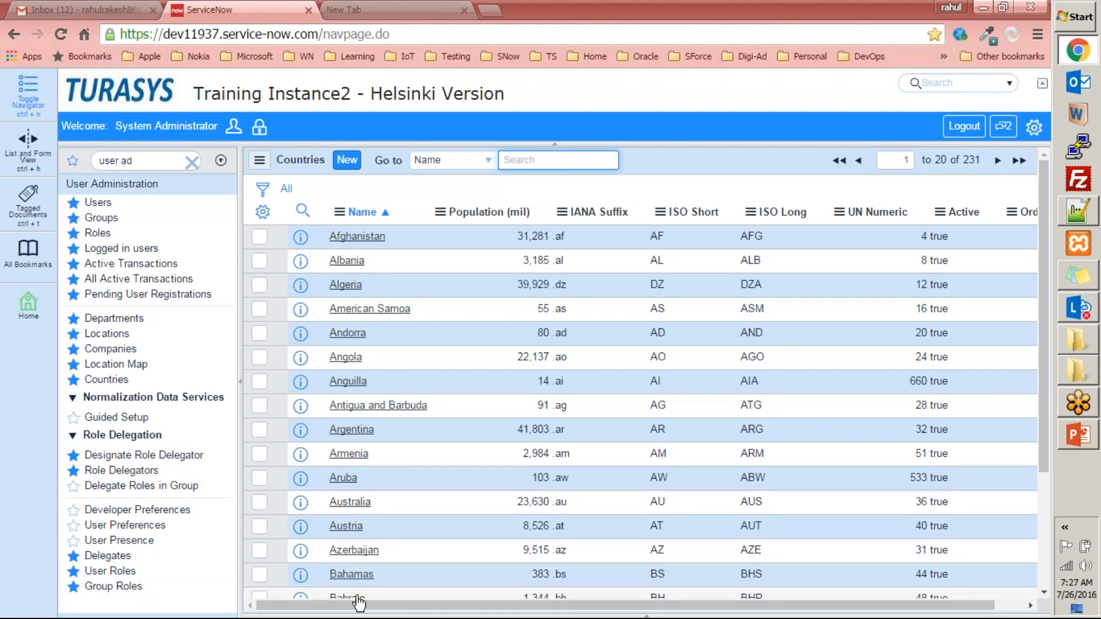
left_click_drag(336, 606, 542, 617)
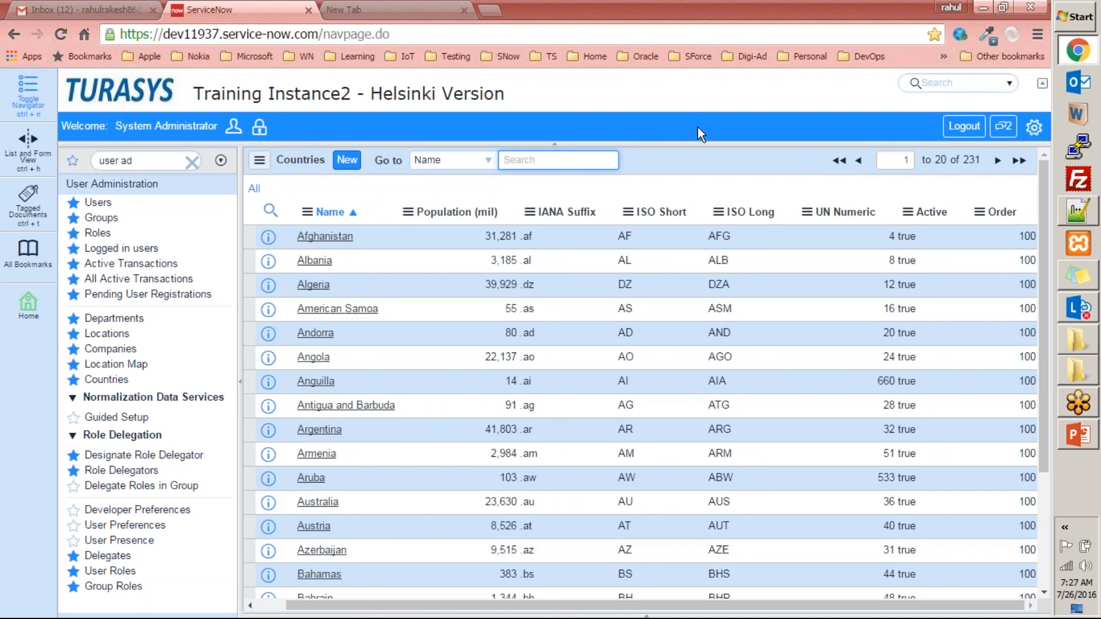
scroll(280, 351, "down", 3)
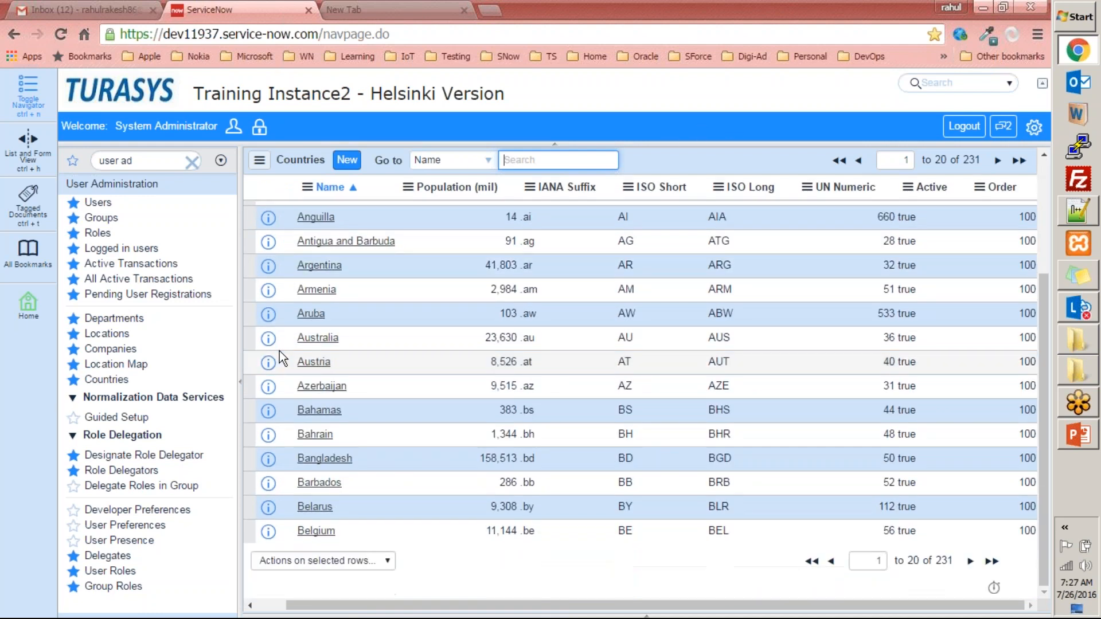
left_click(267, 362)
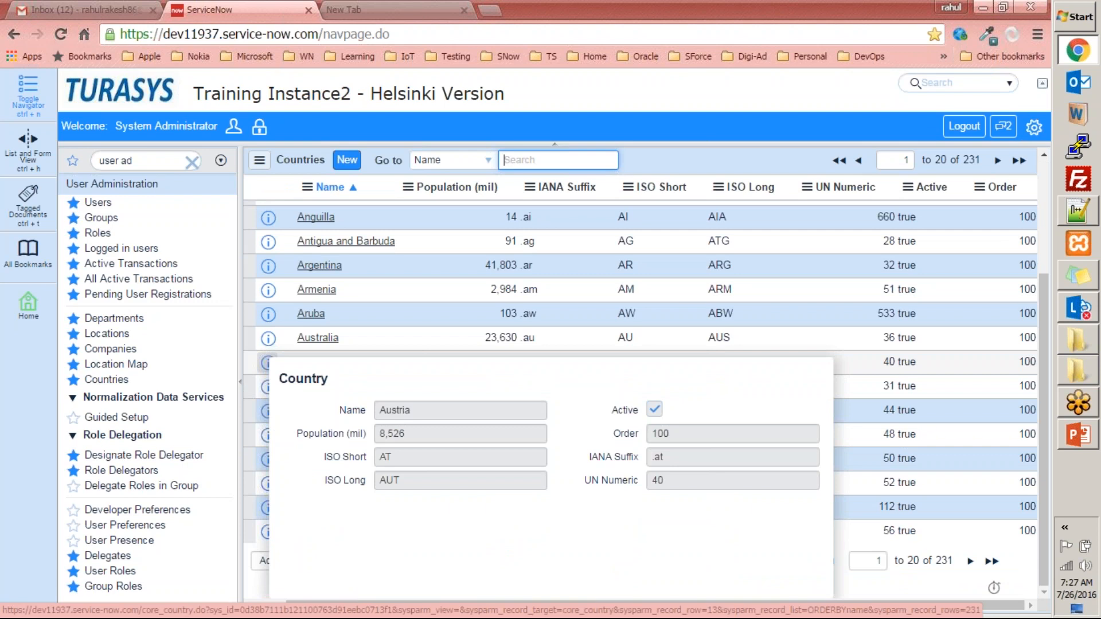
left_click(267, 363)
left_click(650, 115)
left_click(605, 23)
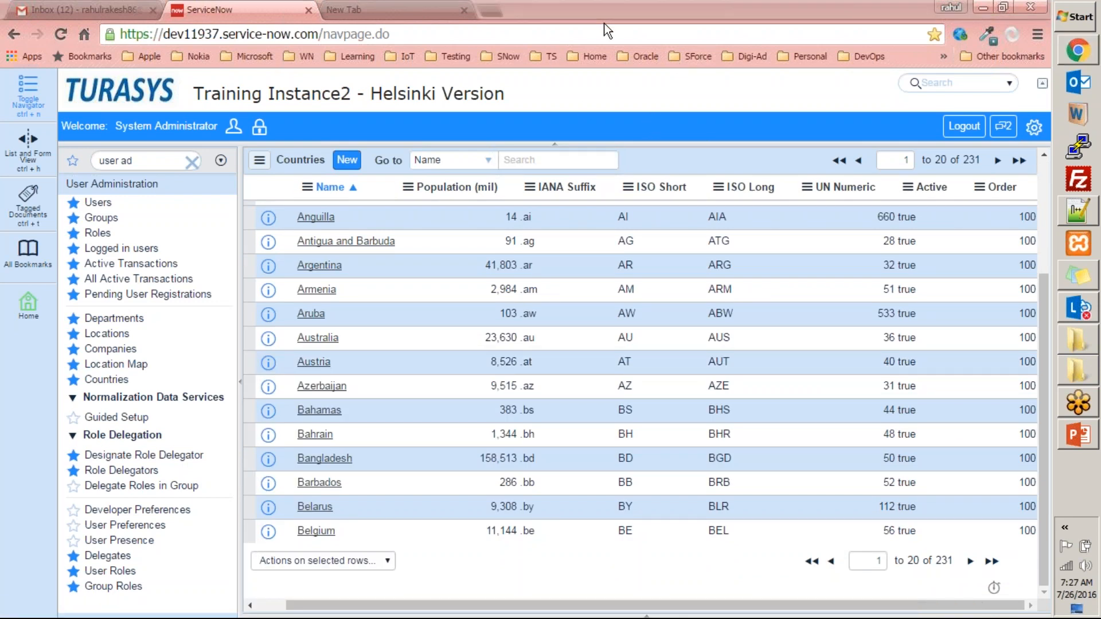